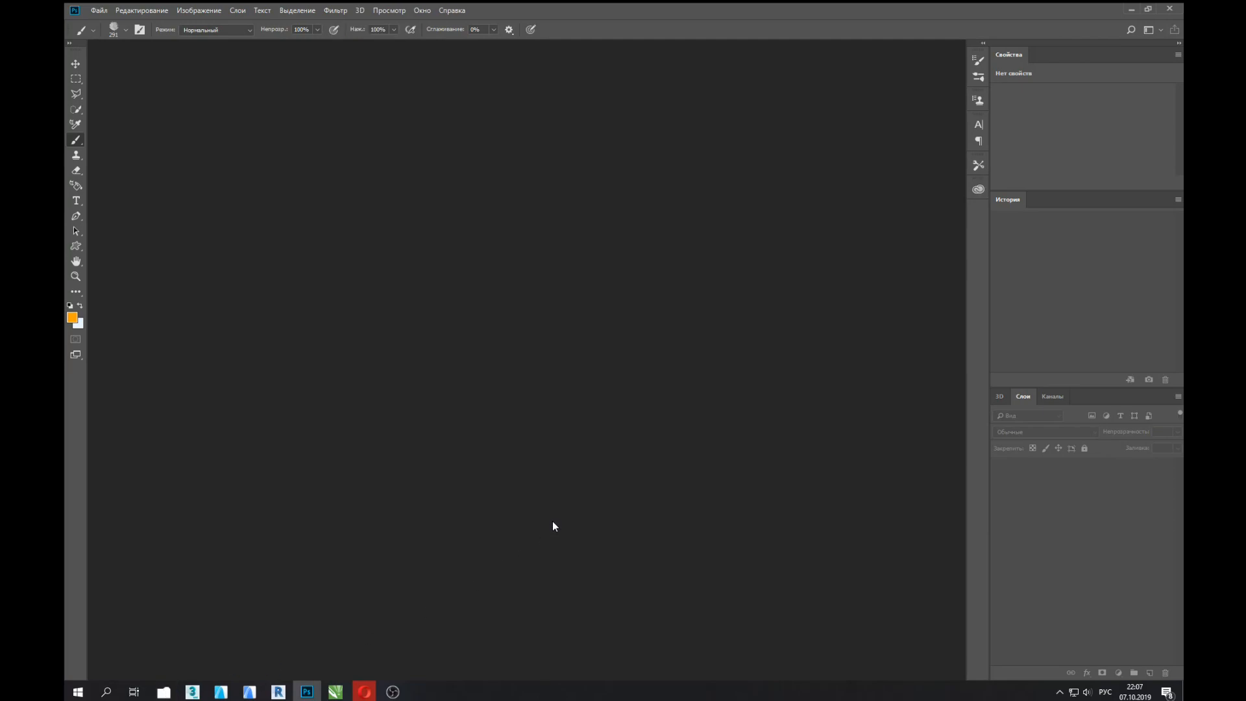
Step: Import the first page of генплан.pdf from the exterior folder into Photoshop at 300 pixels/inch in 16-bit RGB
left_click(161, 688)
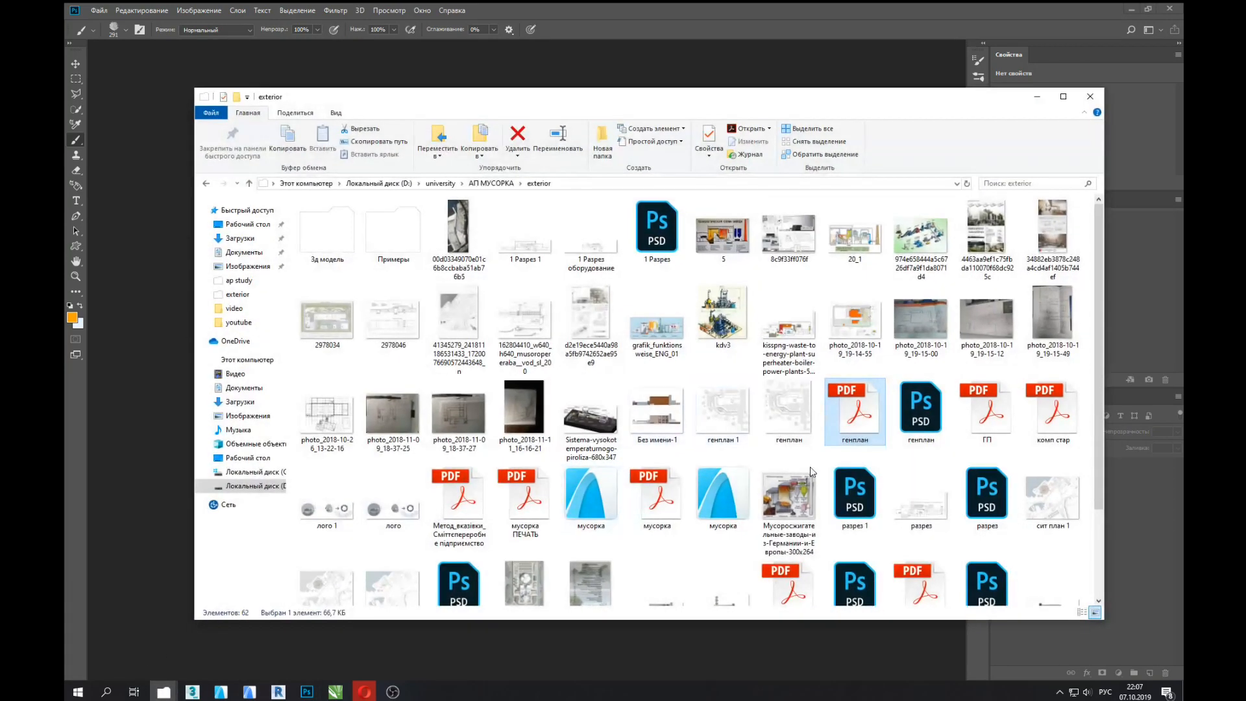
left_click_drag(872, 436, 170, 326)
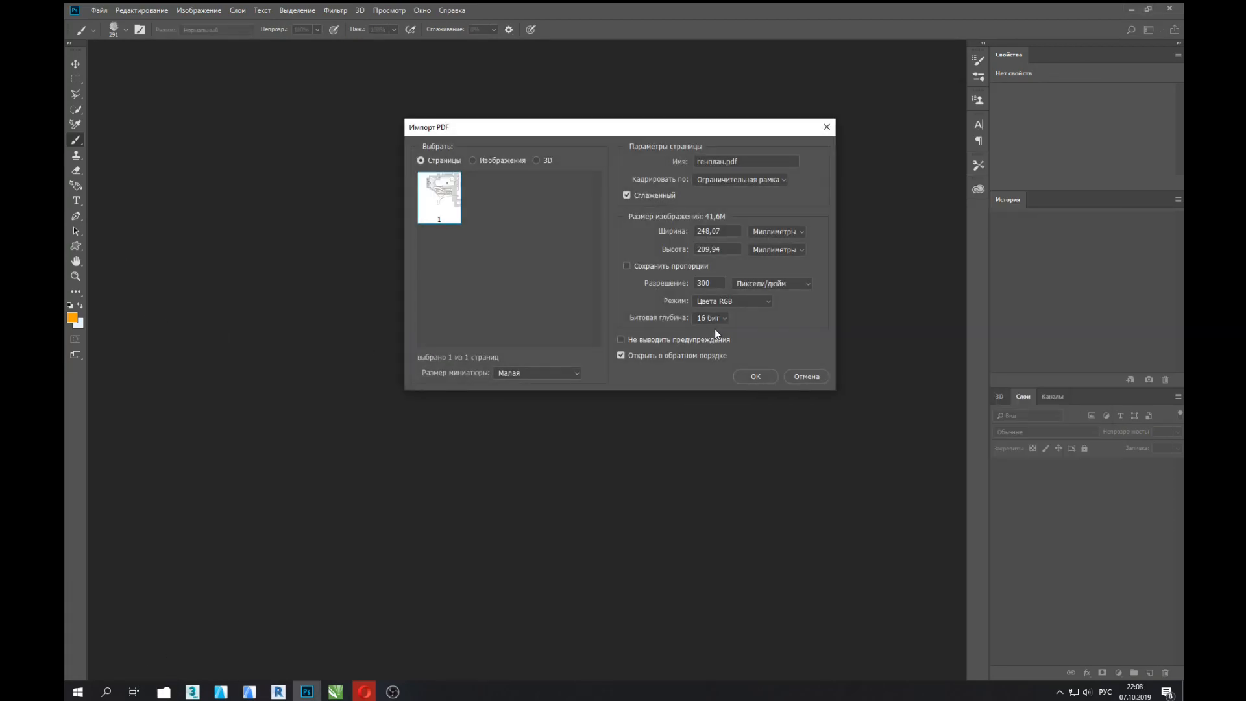
left_click(772, 375)
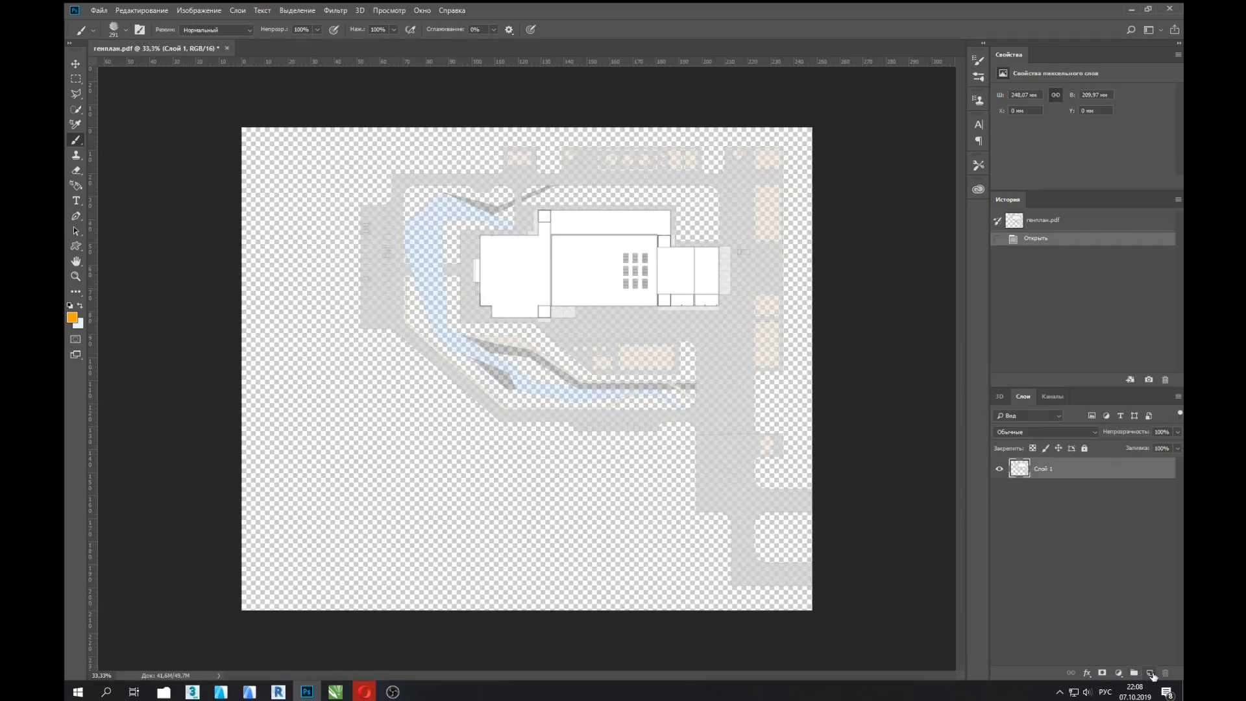
Step: Create a new layer, fill it with white and place it beneath the site plan layer
left_click(1149, 673)
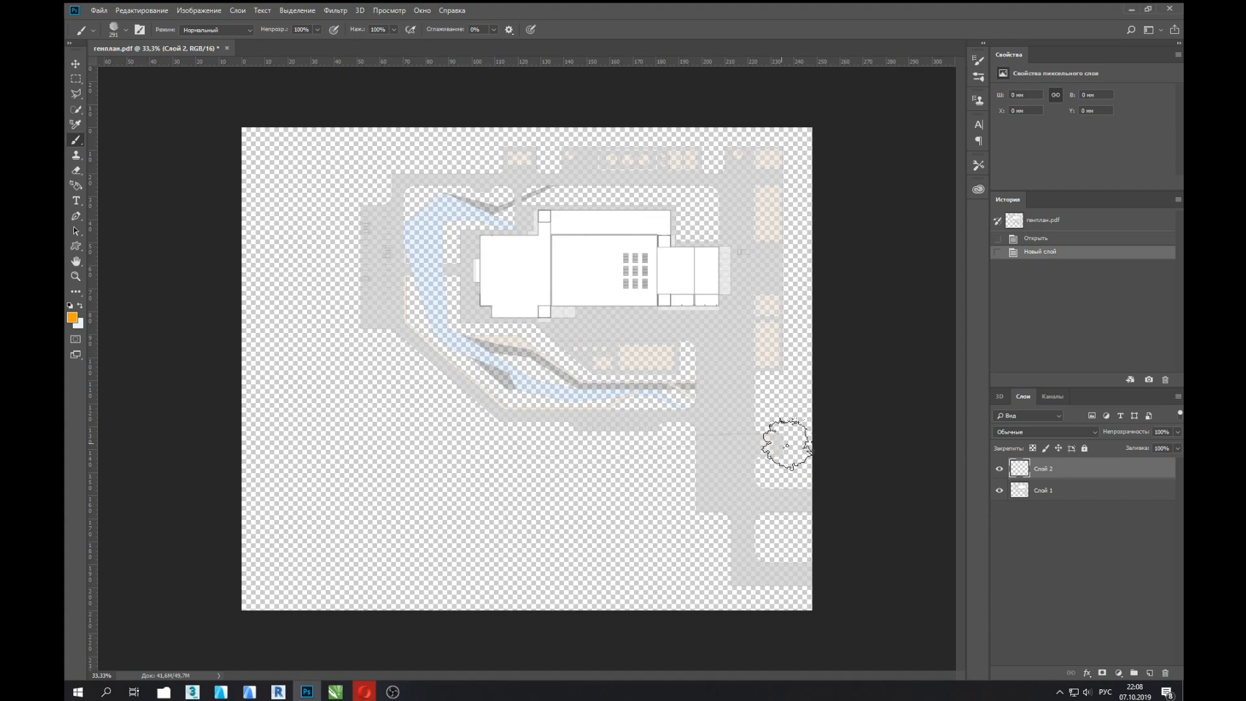
key("v")
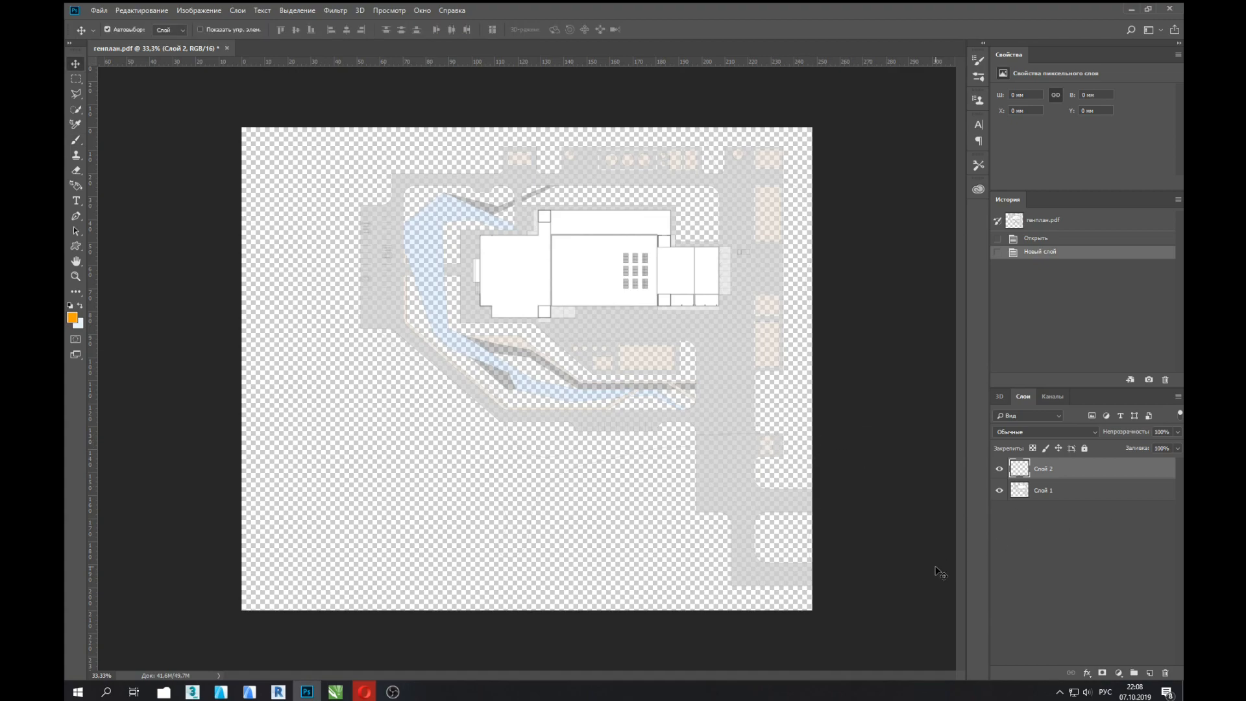
key("g")
left_click(80, 309)
left_click(72, 318)
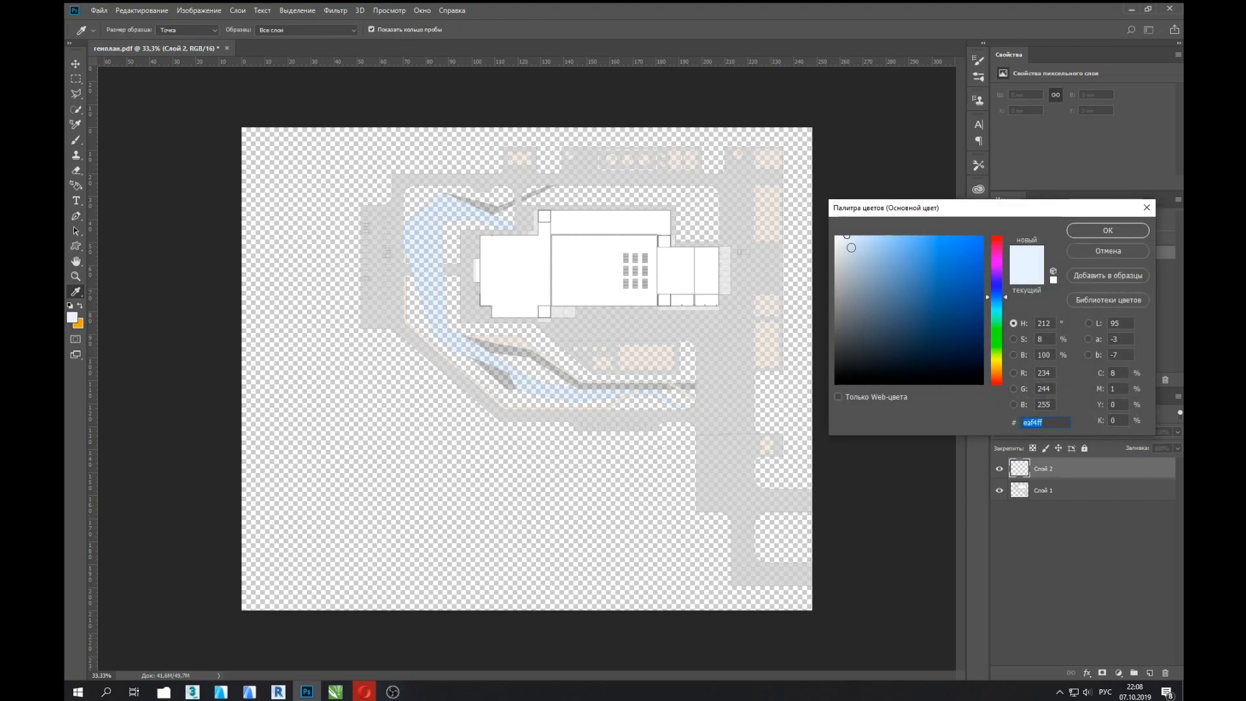
left_click(1108, 230)
left_click(488, 473)
left_click_drag(1116, 470, 1081, 503)
Step: Rename the white background layer "фон" and the site plan layer "гп"
double_click(1051, 491)
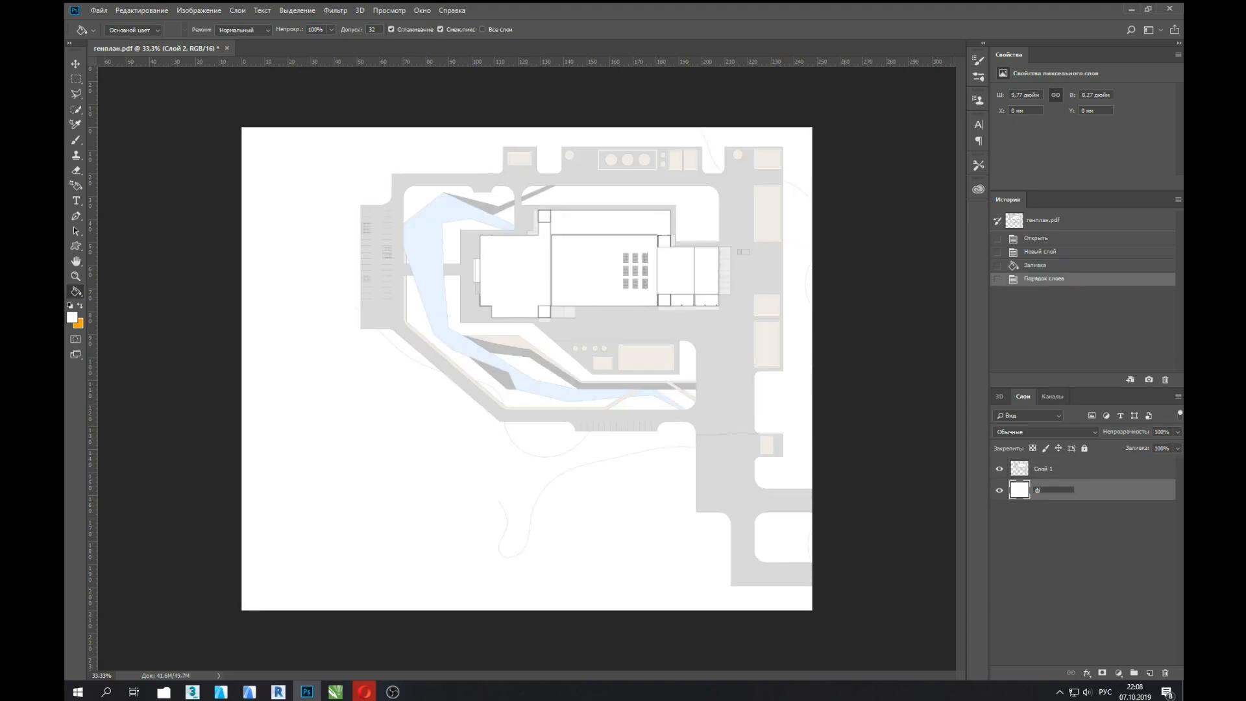
double_click(1042, 467)
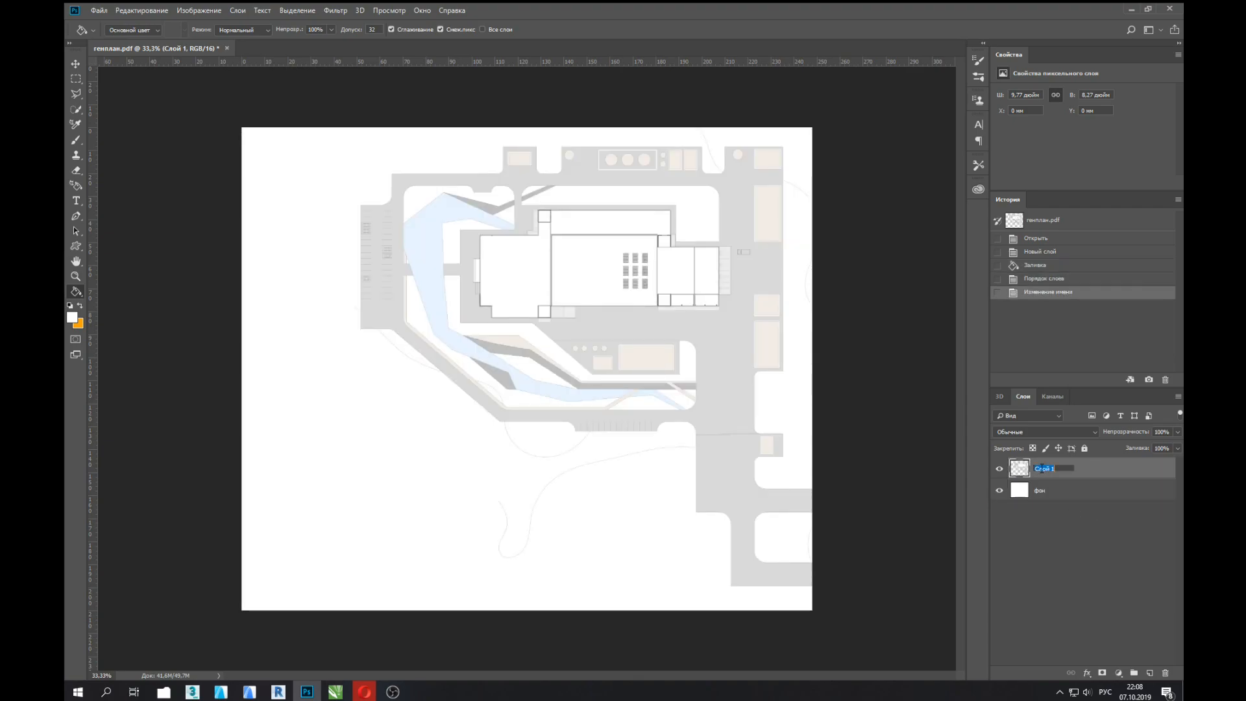
type("m")
left_click(1054, 550)
Step: Select the light blue water channel on the гп layer using Color Range with fuzziness 15
key("ctrl+plus")
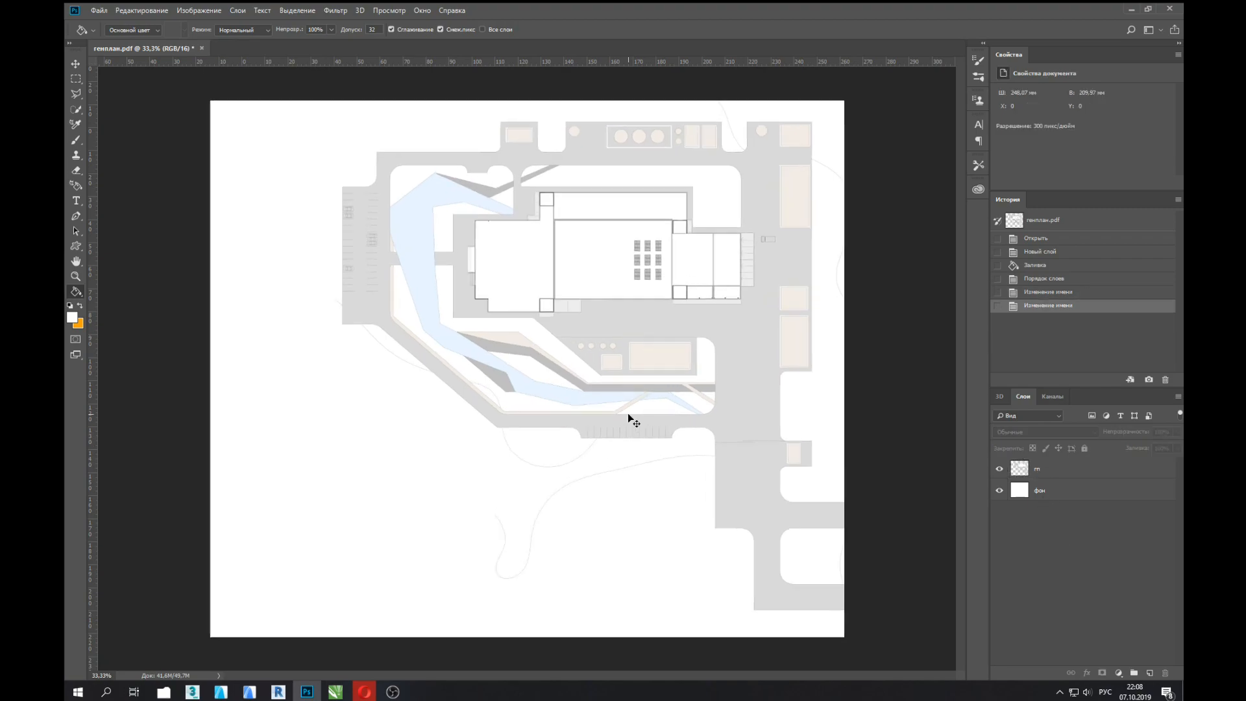
key("h")
mouse_move(555, 351)
left_mouse_down()
mouse_move(538, 414)
mouse_move(548, 407)
left_mouse_up()
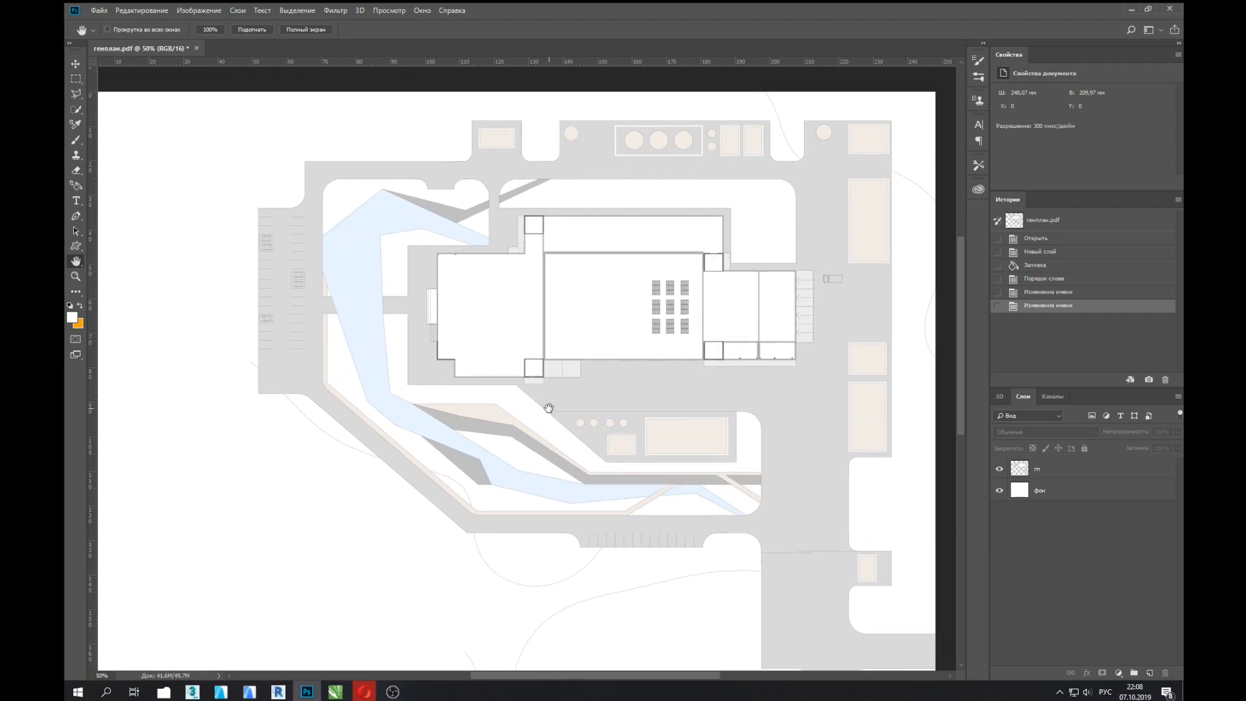
left_click(1035, 472)
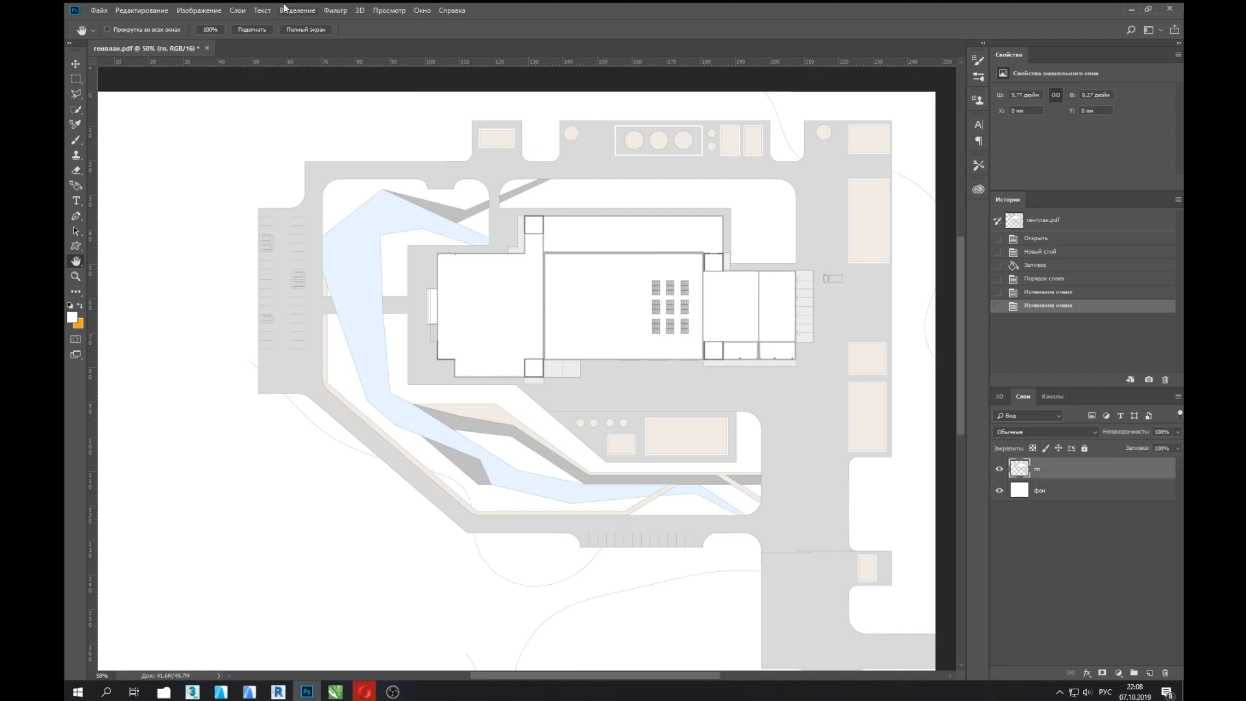
left_click(297, 12)
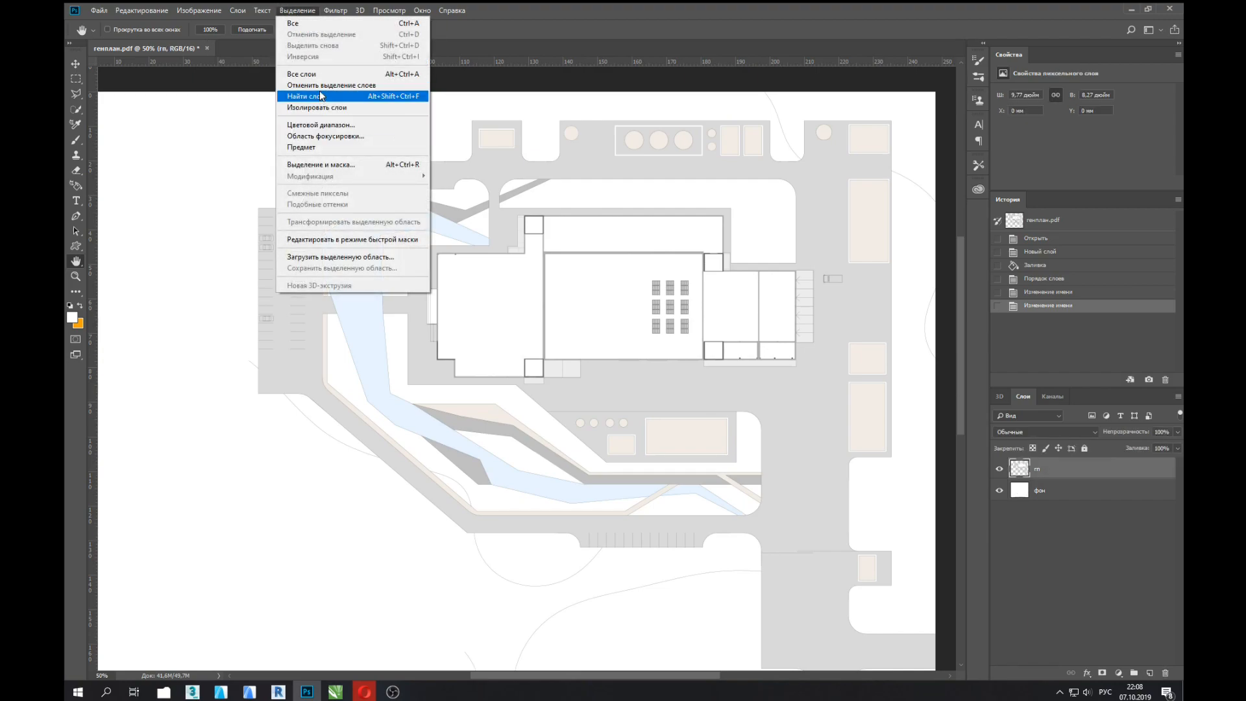
left_click(321, 125)
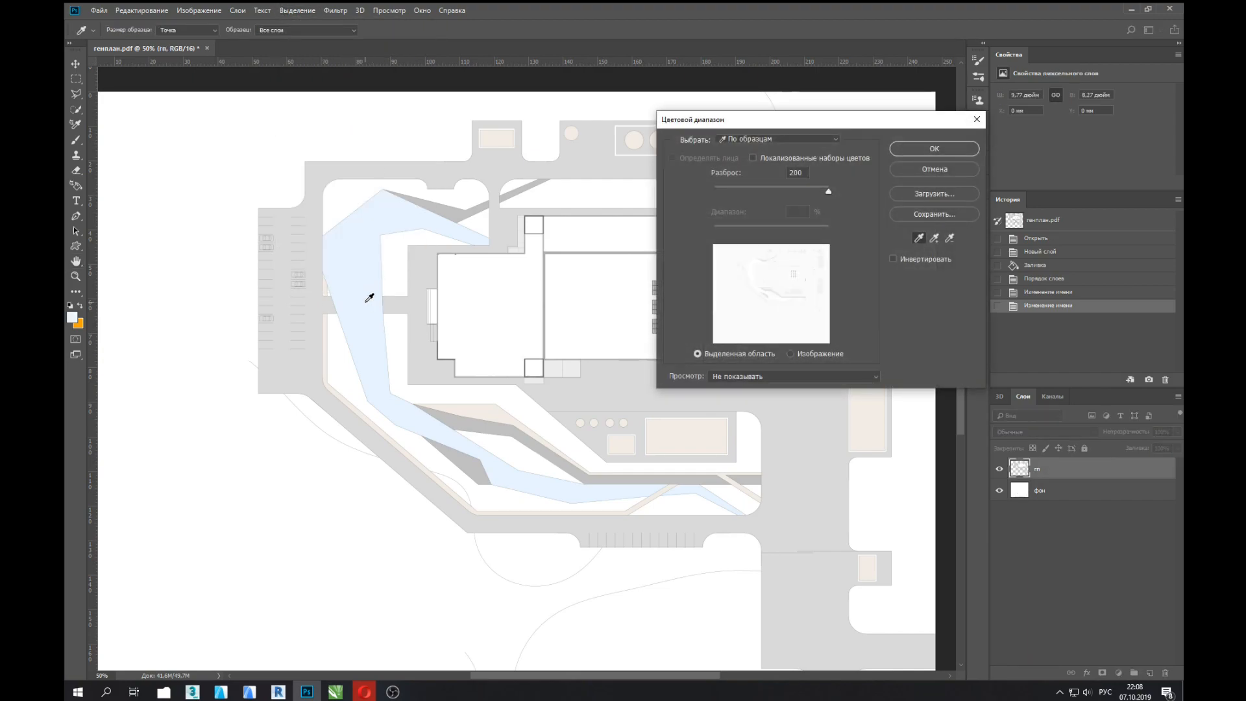
mouse_move(734, 193)
left_mouse_down()
mouse_move(749, 190)
mouse_move(723, 190)
left_mouse_up()
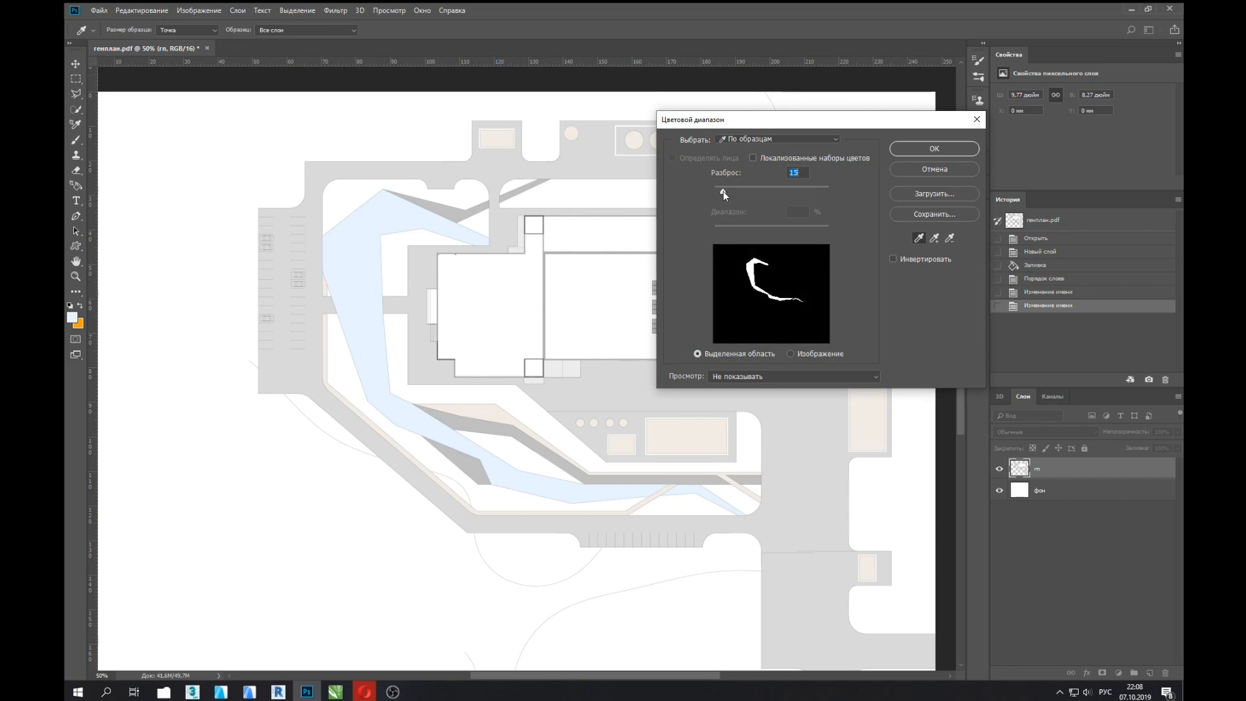
left_click(942, 147)
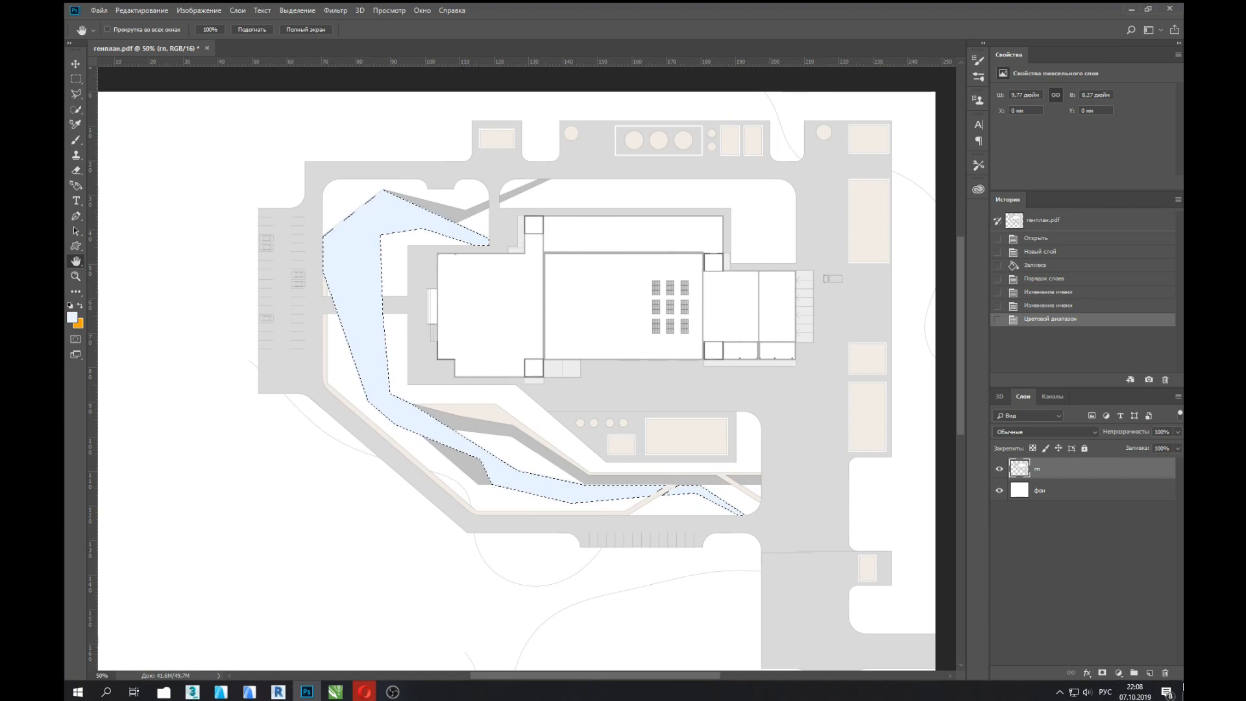
Step: Add a new layer above гп and fill the water selection on it with white at 100% opacity
left_click(1149, 674)
key("shift+F5")
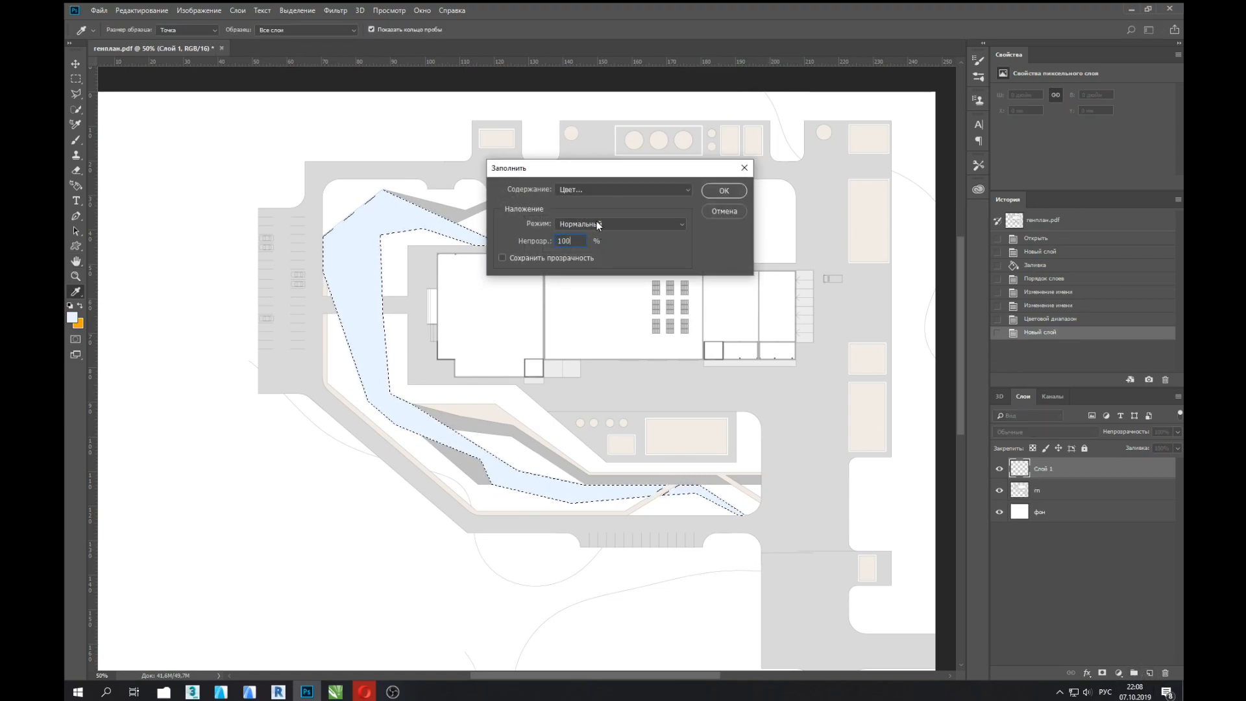
left_click(582, 190)
left_click(571, 222)
left_click_drag(894, 247, 832, 238)
left_click(1094, 235)
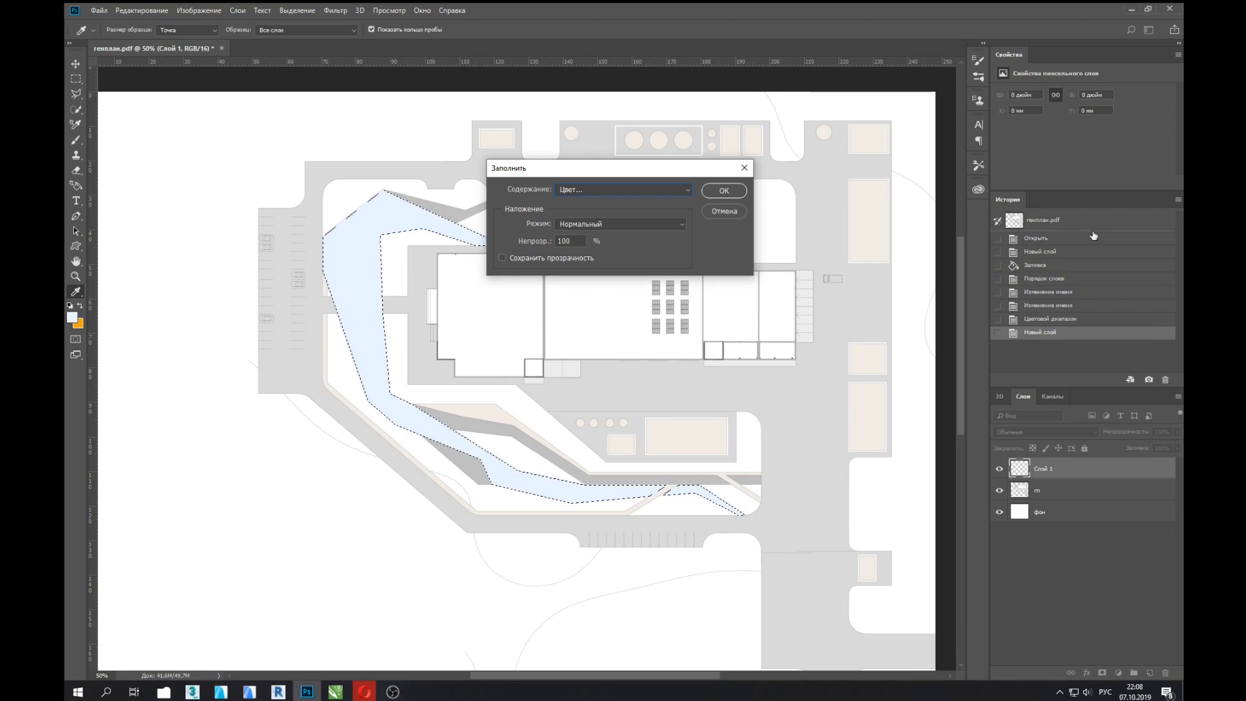
key("space")
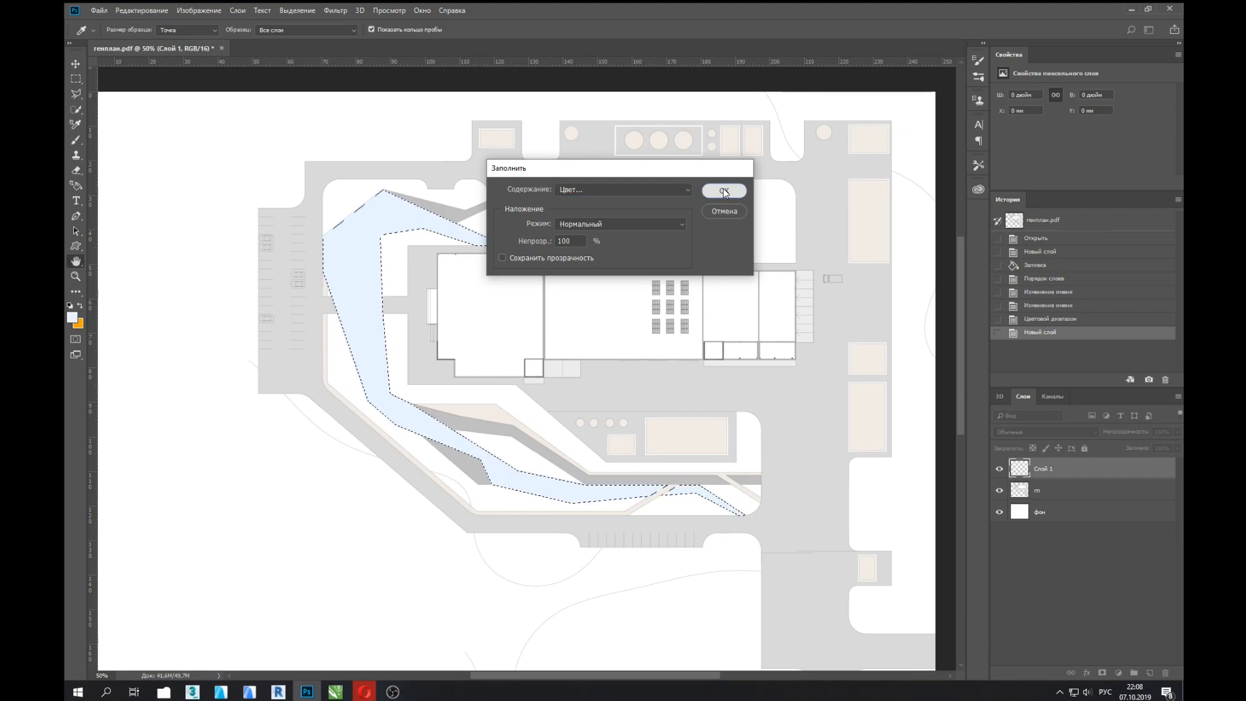
left_click(723, 189)
Step: Hide the white water fill layer, cut the selected water area from гп to its own layer and delete that layer
left_click(1043, 491)
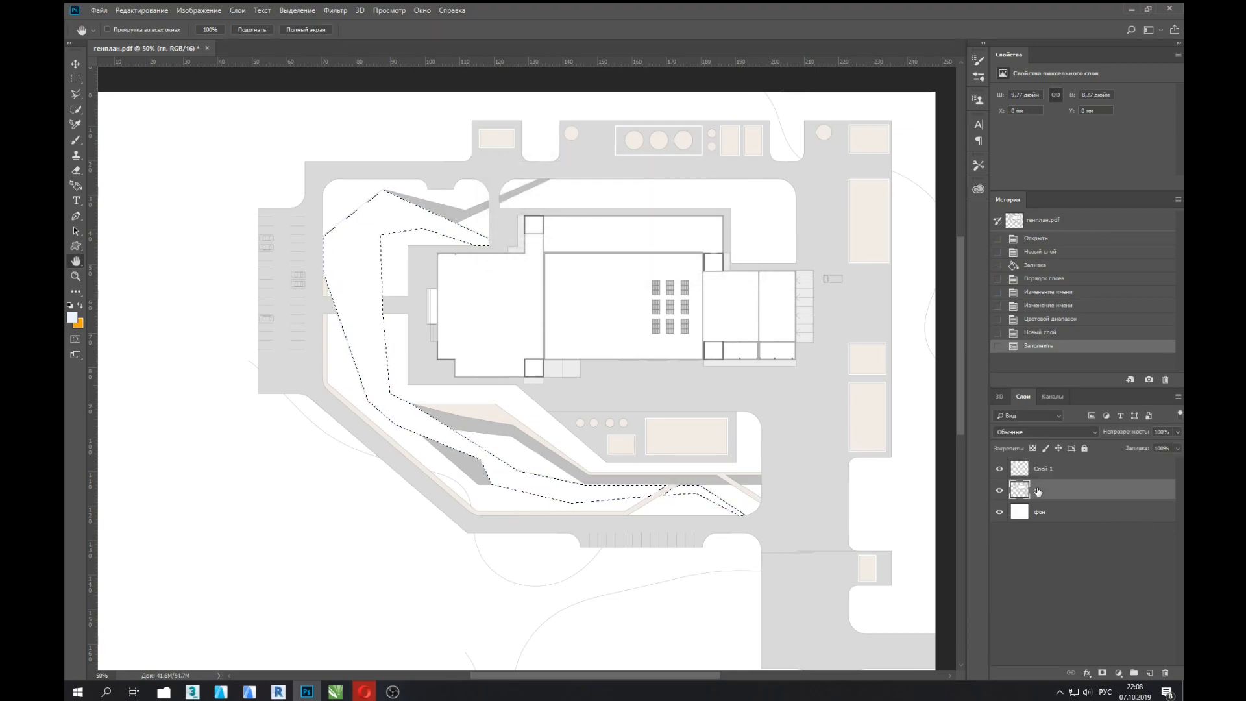
left_click(999, 468)
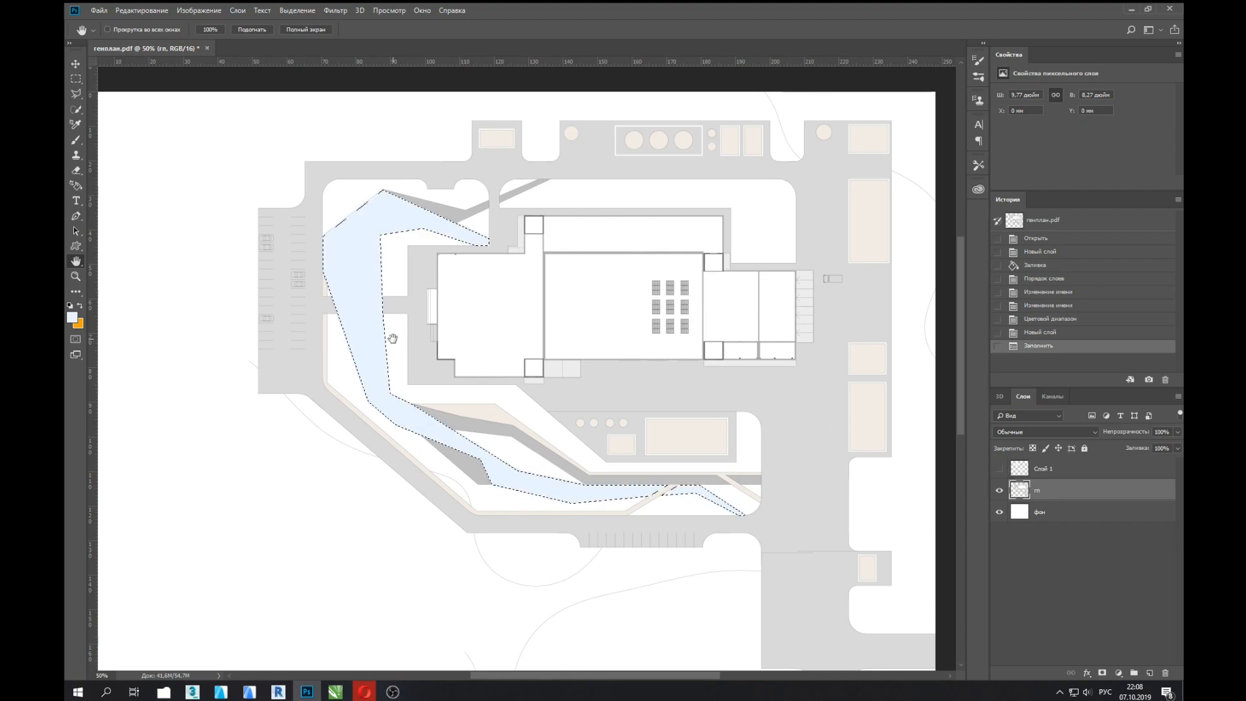
key("m")
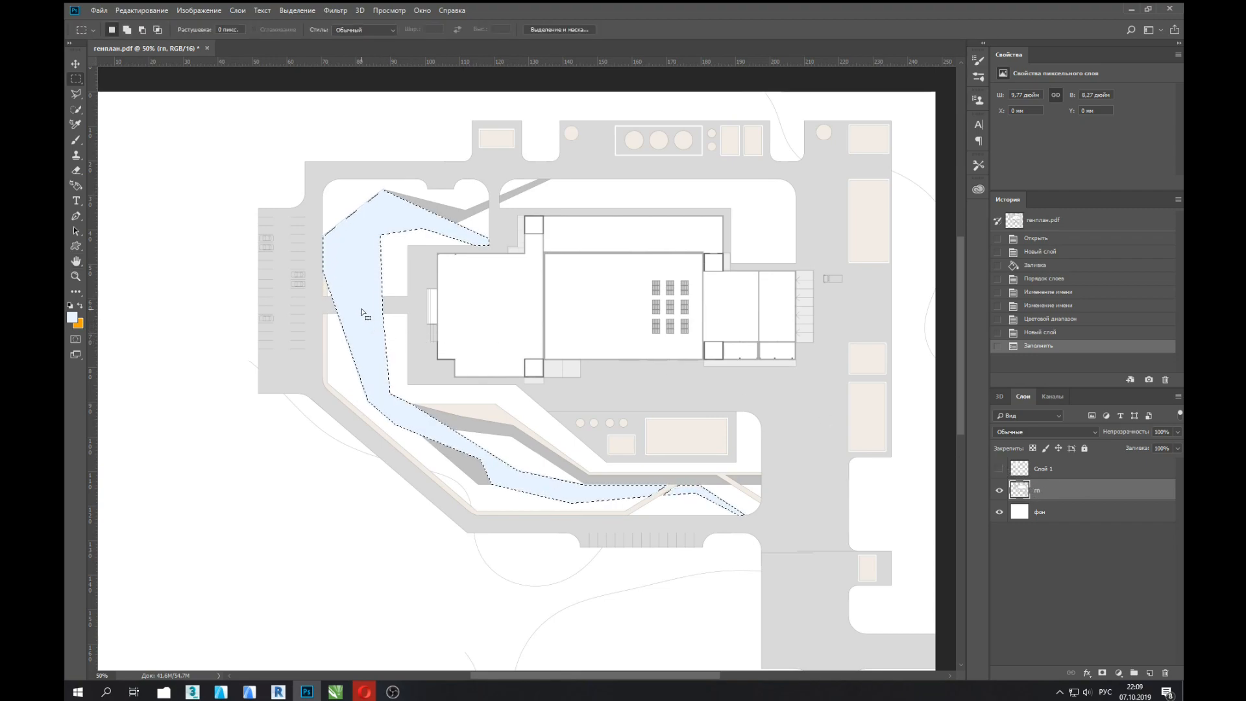
right_click(362, 310)
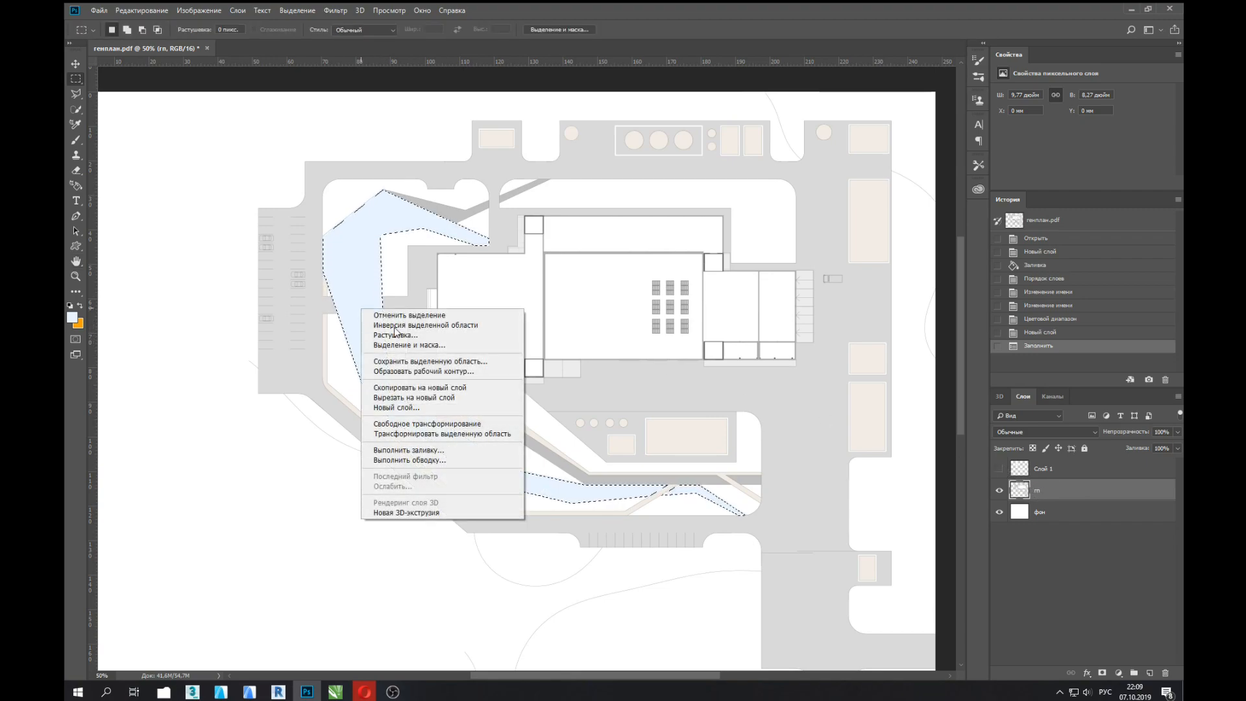
left_click(438, 397)
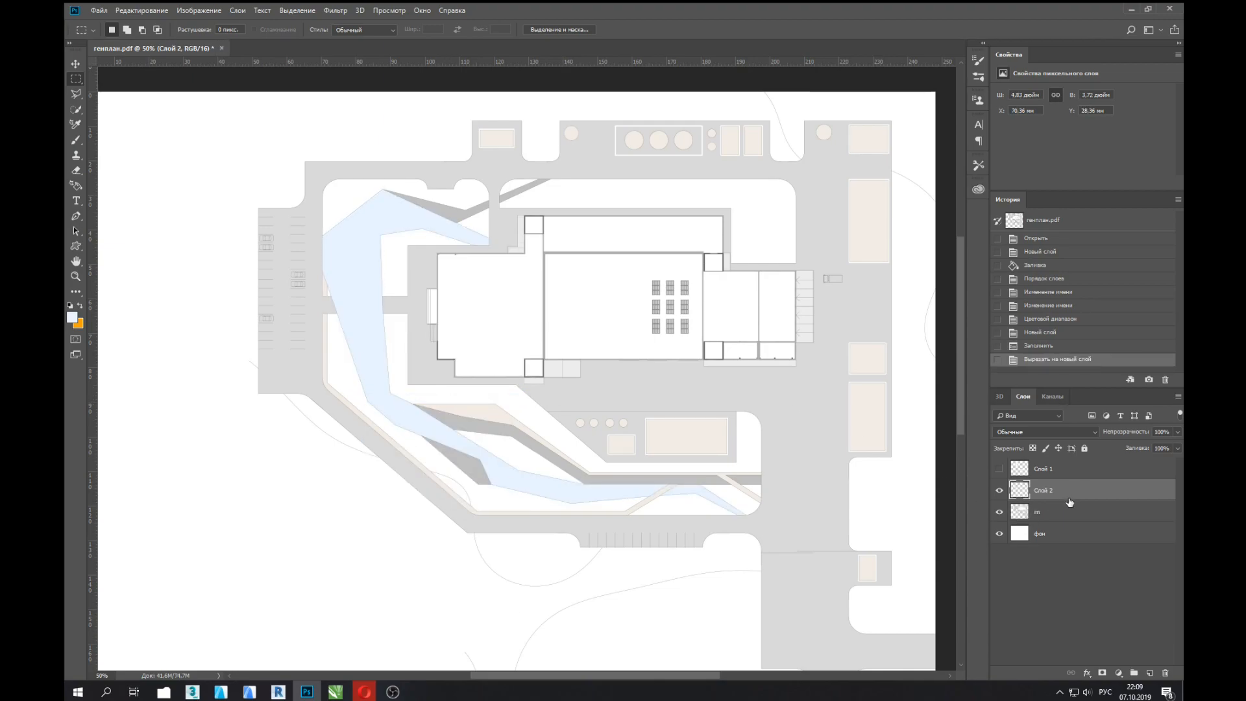
key("Delete")
left_click(1000, 468)
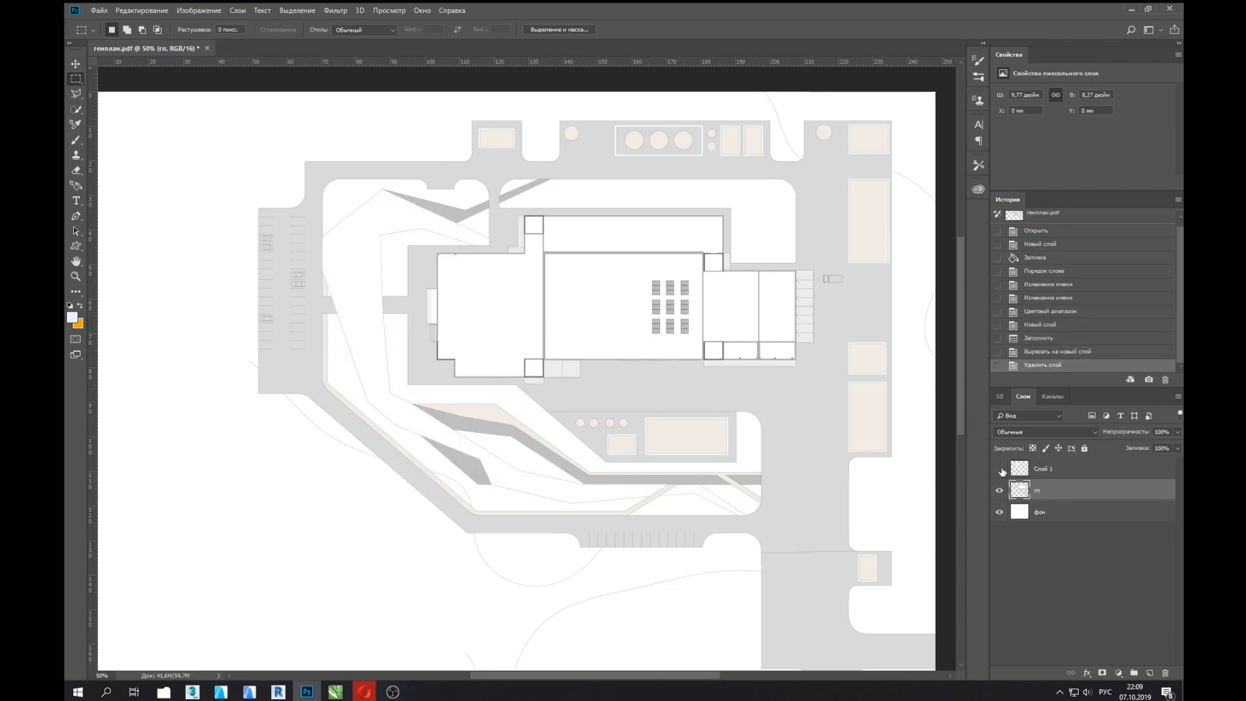
left_click(999, 468)
Step: Place the light striped relief texture from the 3д модель texture folder above the Слой 1 layer
left_click(1063, 477)
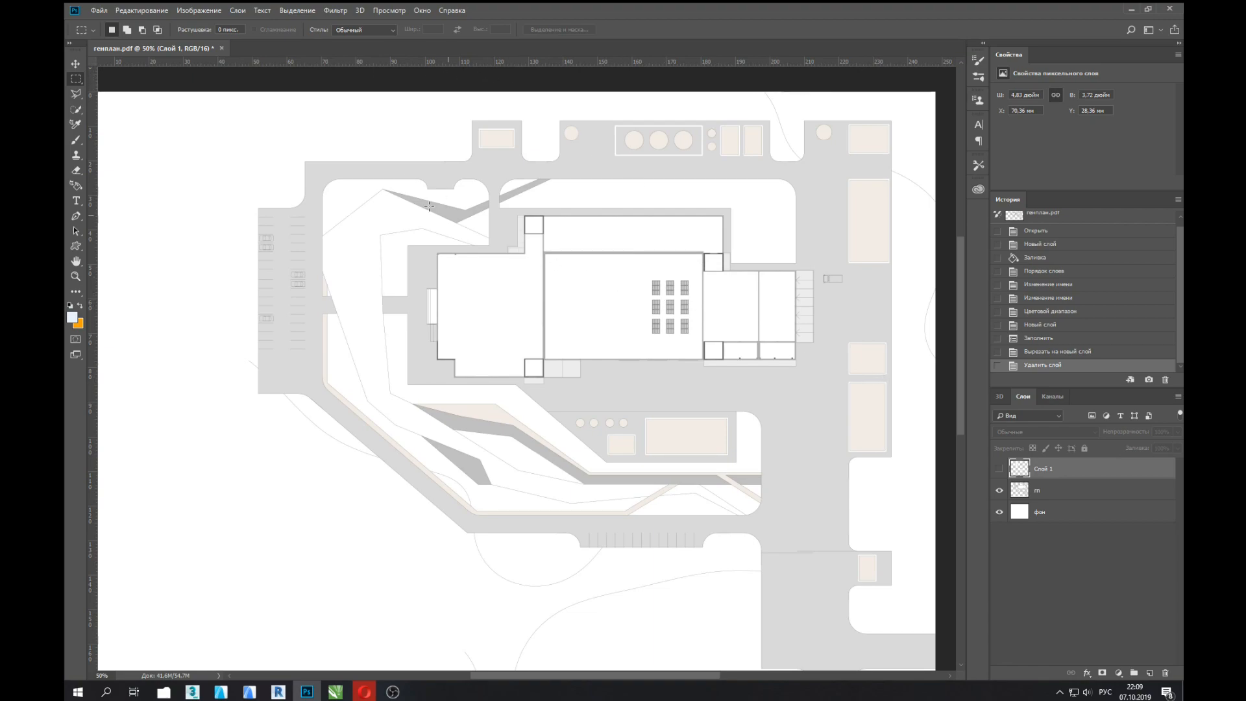
mouse_move(163, 690)
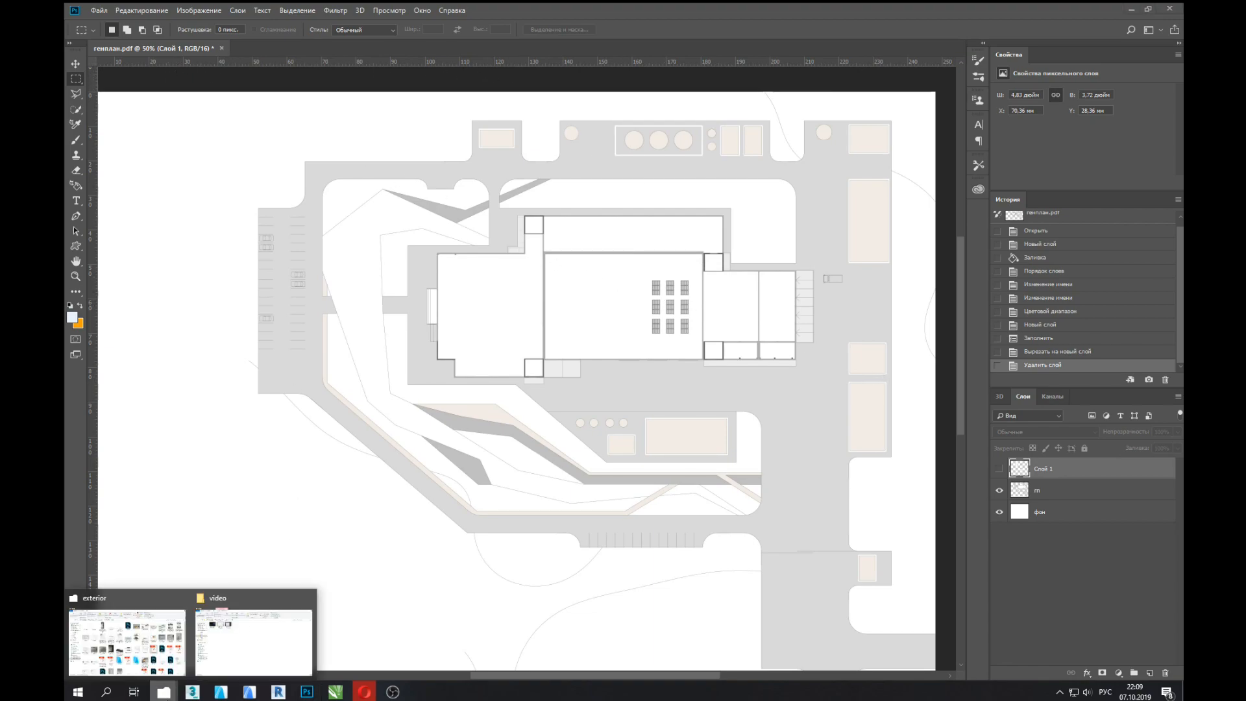
left_click(162, 626)
double_click(328, 234)
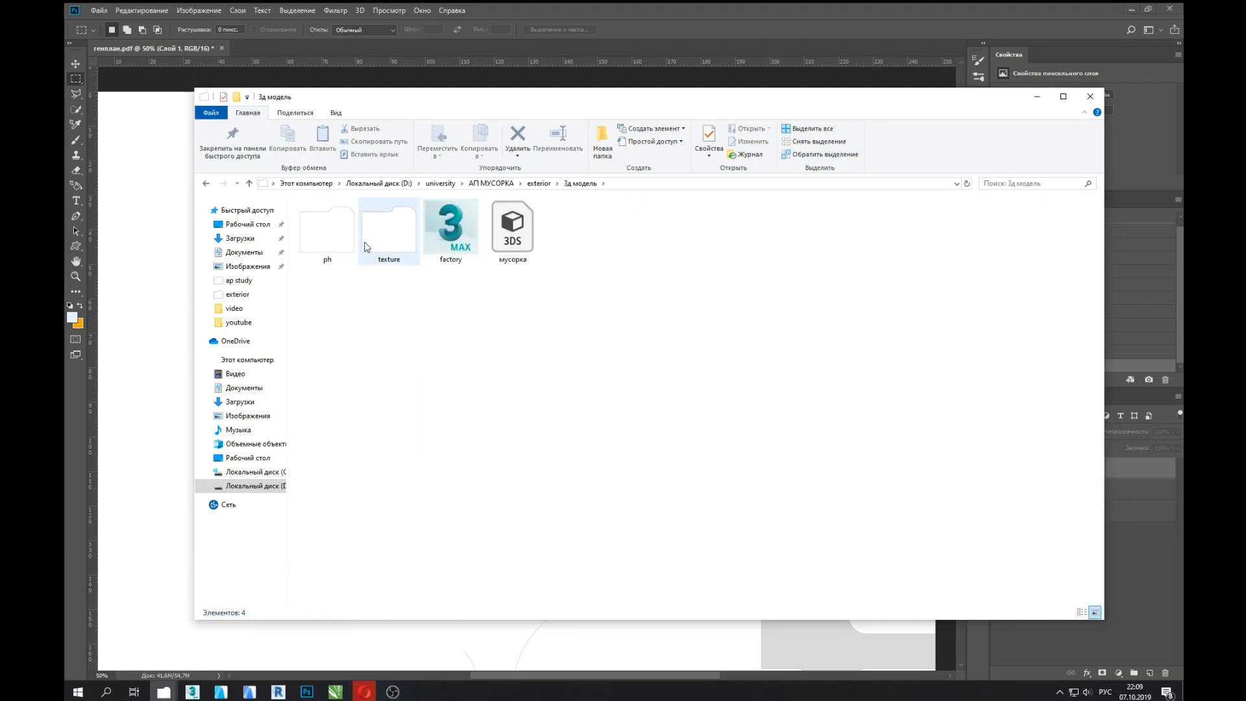
double_click(409, 236)
left_click_drag(641, 325, 430, 315)
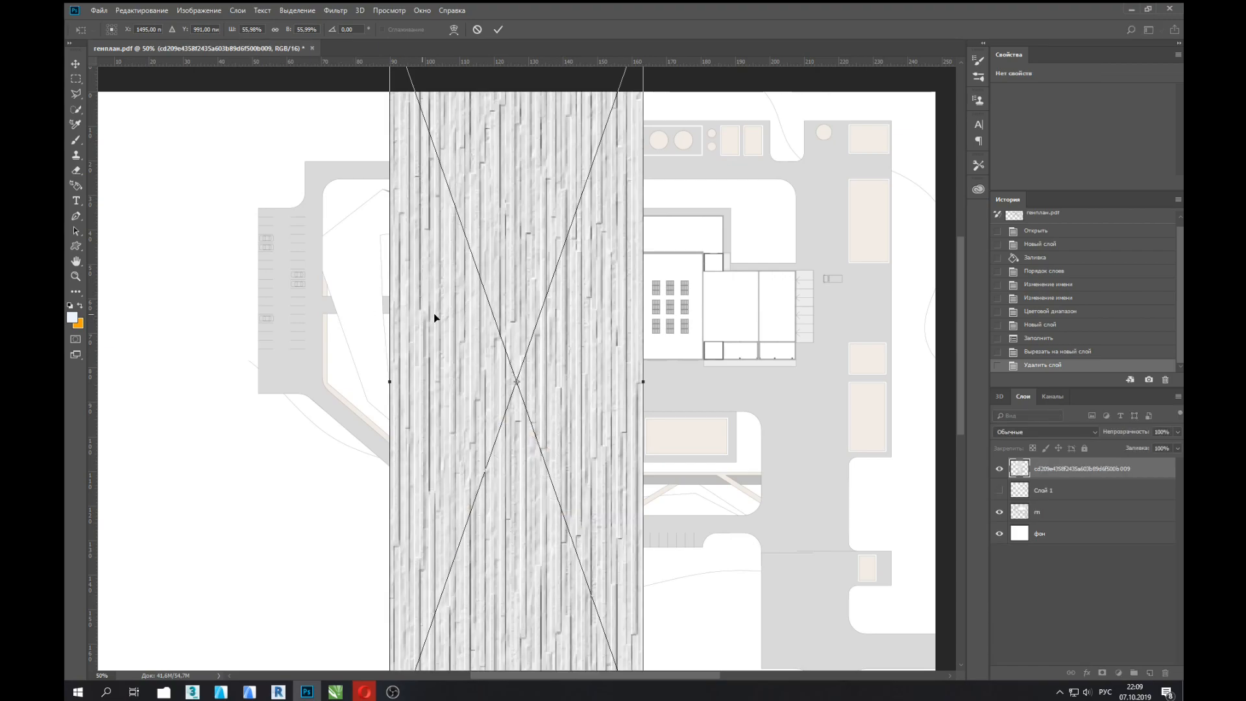
Step: Rotate the placed texture about 57° over the site plan's upper-left part and lower its opacity to 34%
key("ctrl+minus")
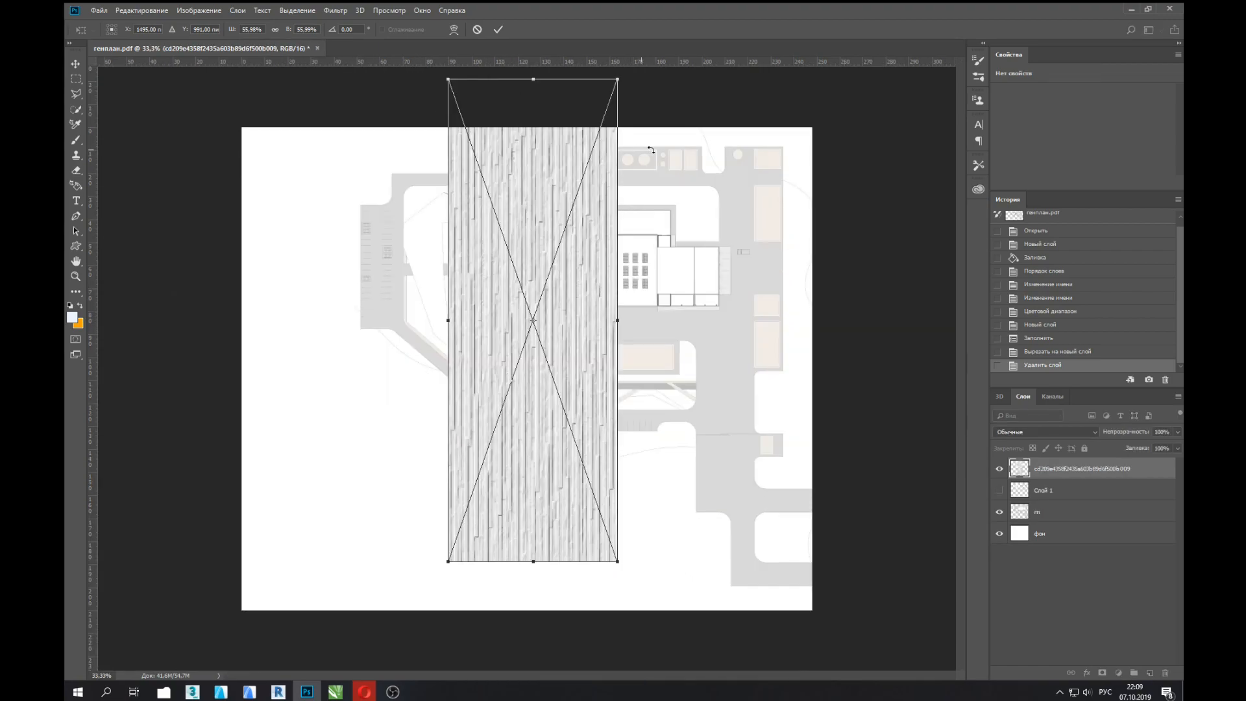
left_click_drag(647, 83, 776, 268)
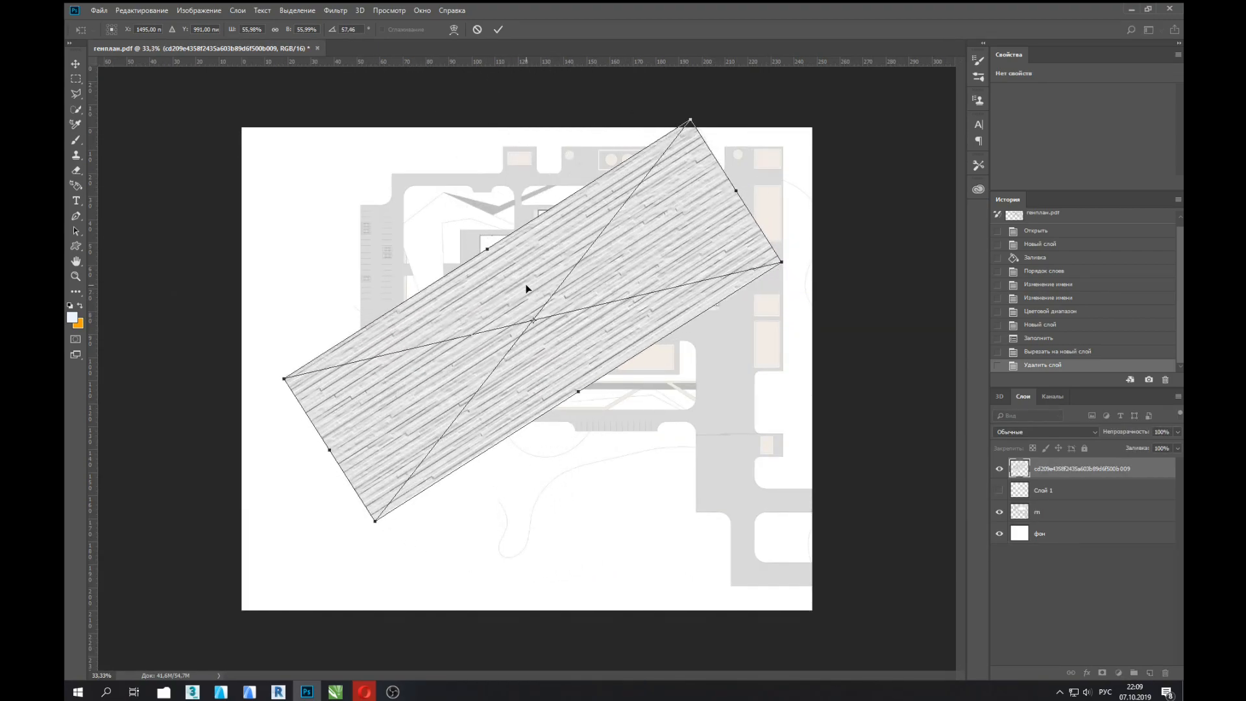
left_click_drag(525, 283, 501, 228)
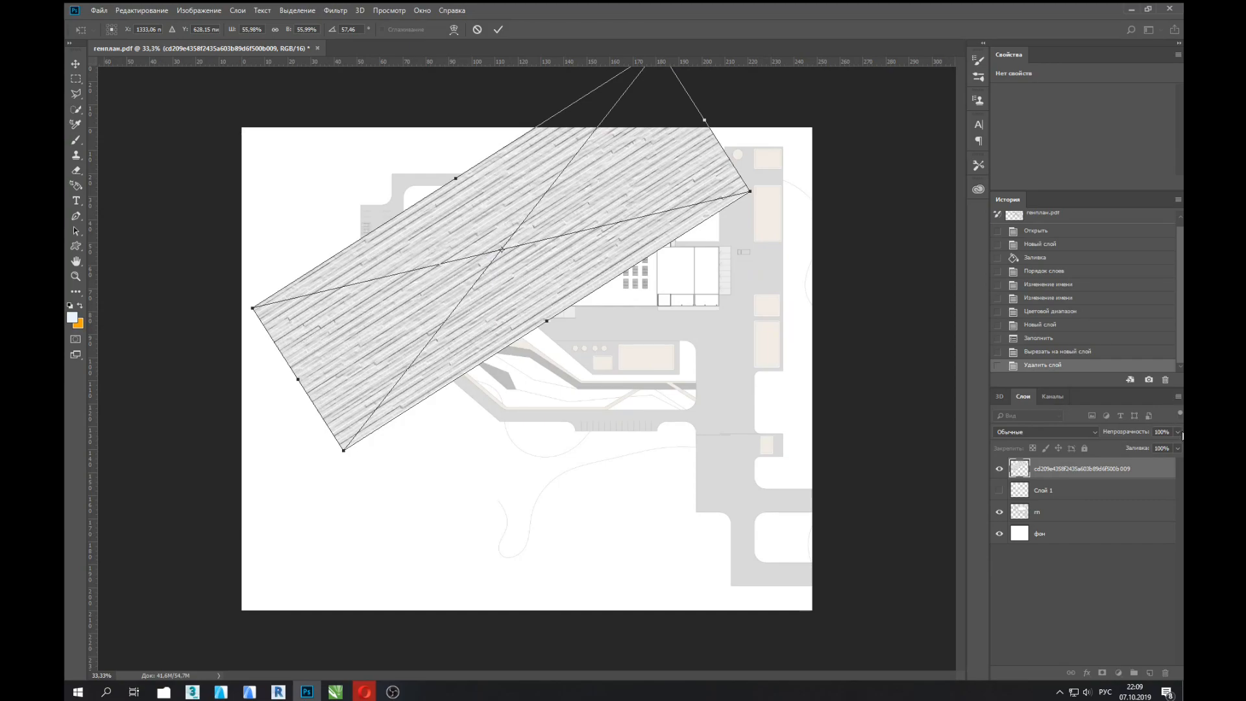
left_click_drag(1161, 449, 1143, 452)
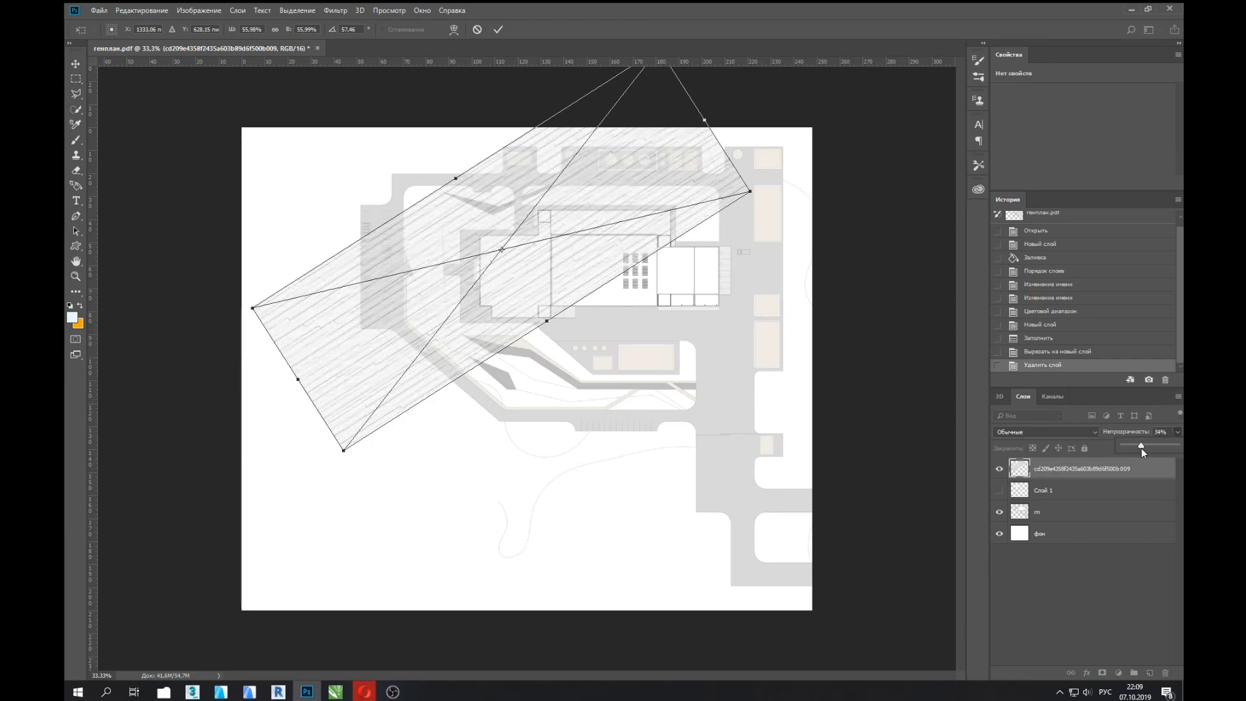
Step: Scale the placed texture to about 22% and rotate it to about 51° over the channel's upper arm, then apply the transform
left_click_drag(750, 192, 494, 229)
key("ctrl+plus")
key("ctrl+plus")
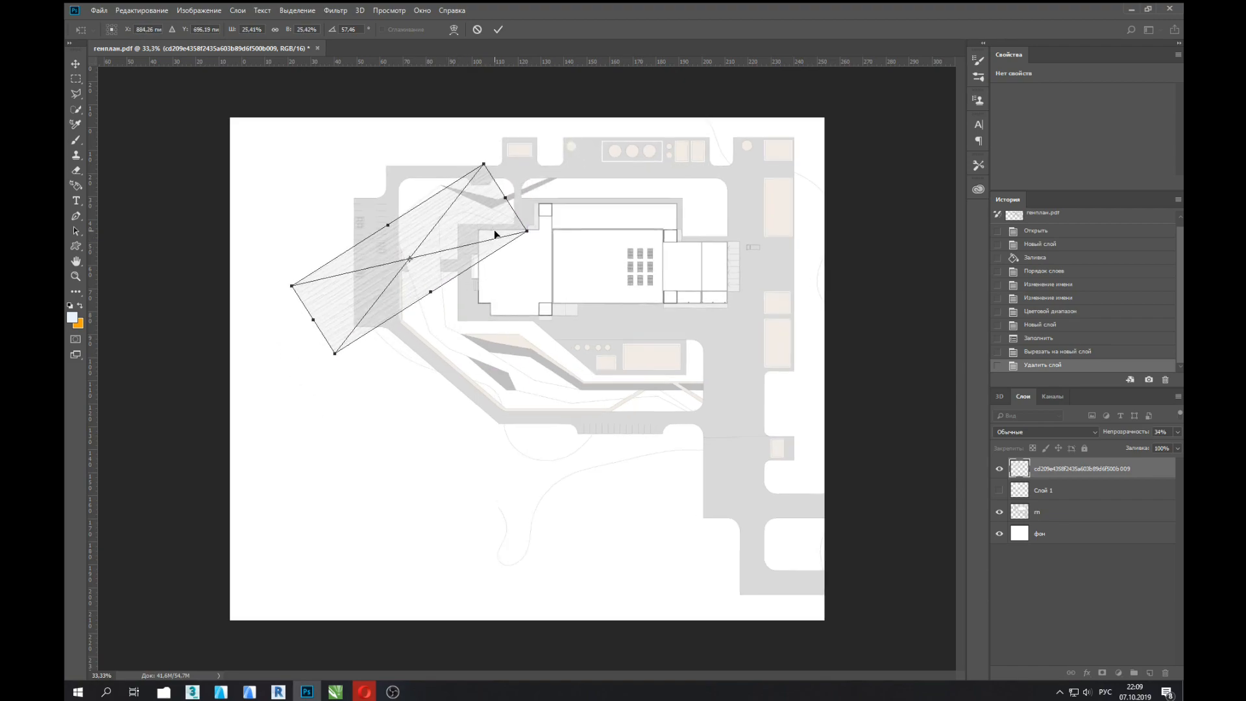
scroll(401, 183, "up", 4)
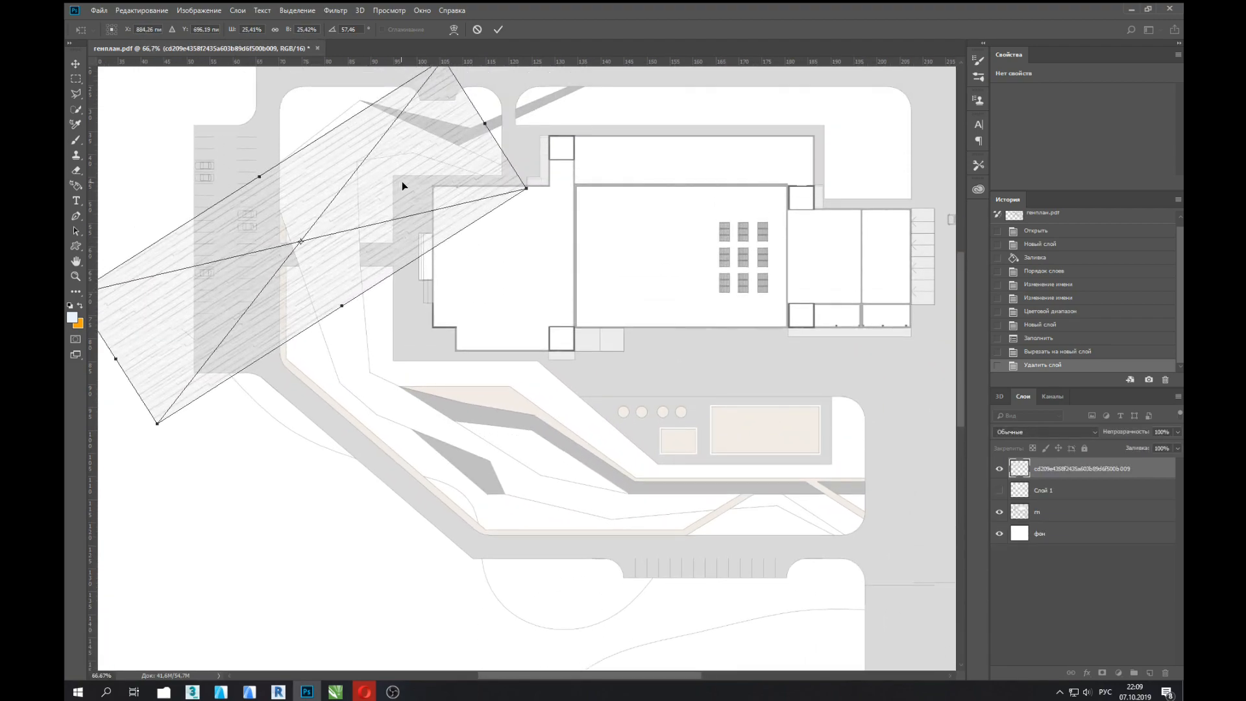
left_click_drag(545, 227, 489, 146)
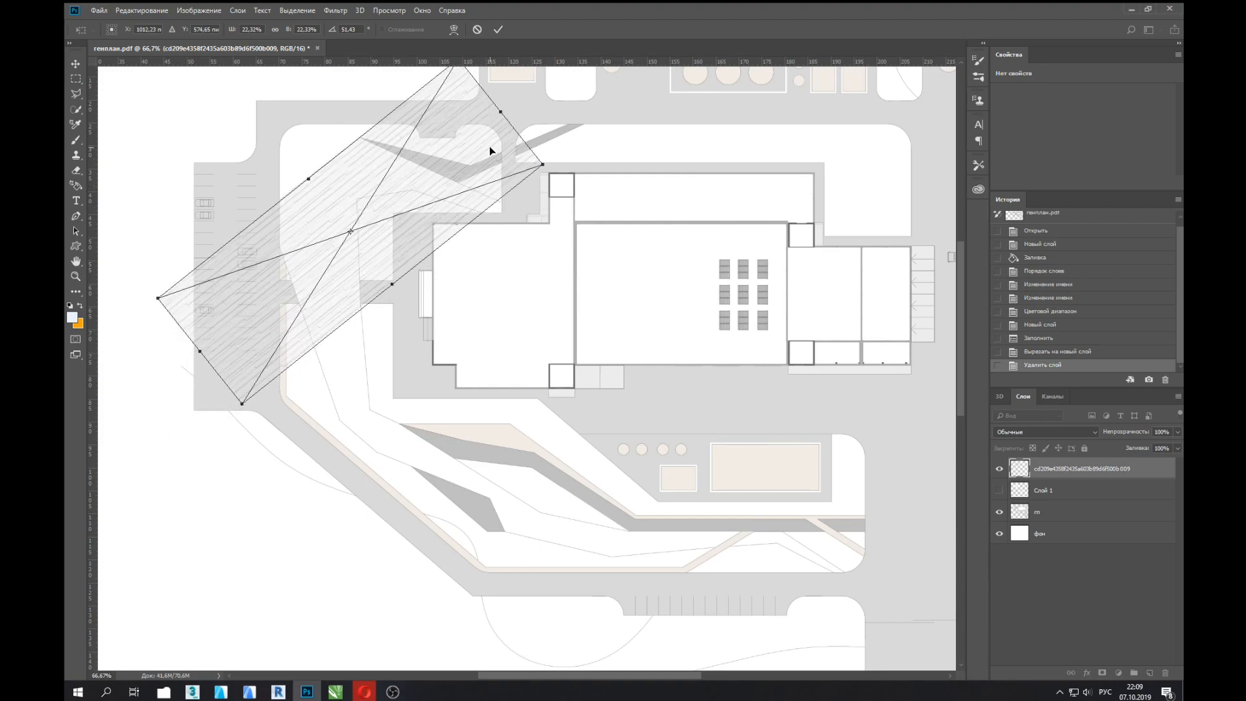
key("Return")
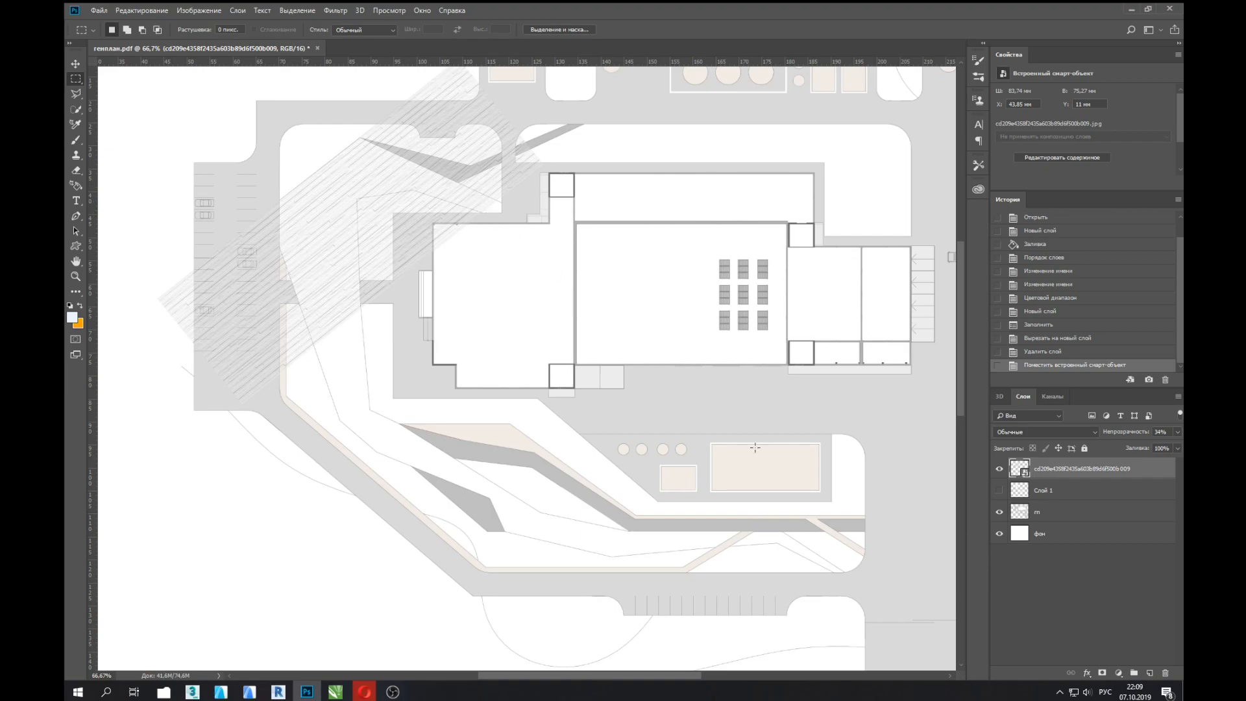
Step: Check the texture with the гп layer hidden, restore гп and set the texture layer's opacity to 100%
left_click(999, 512)
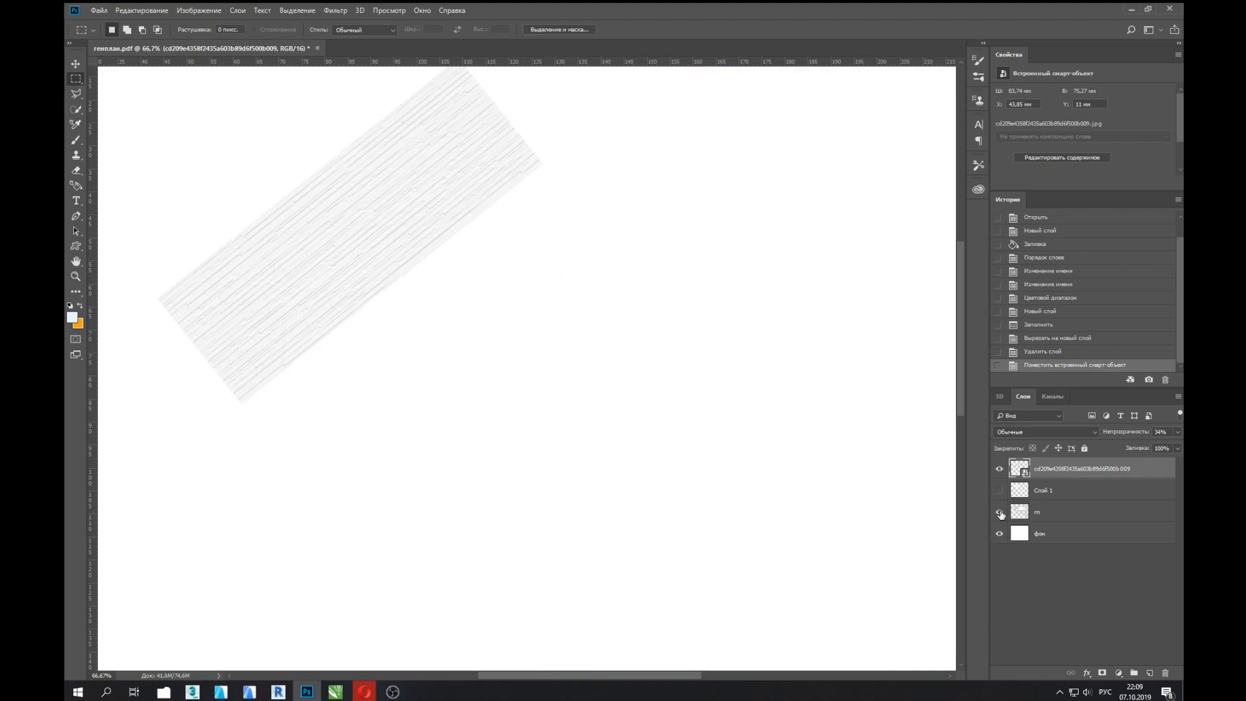
left_click(1000, 513)
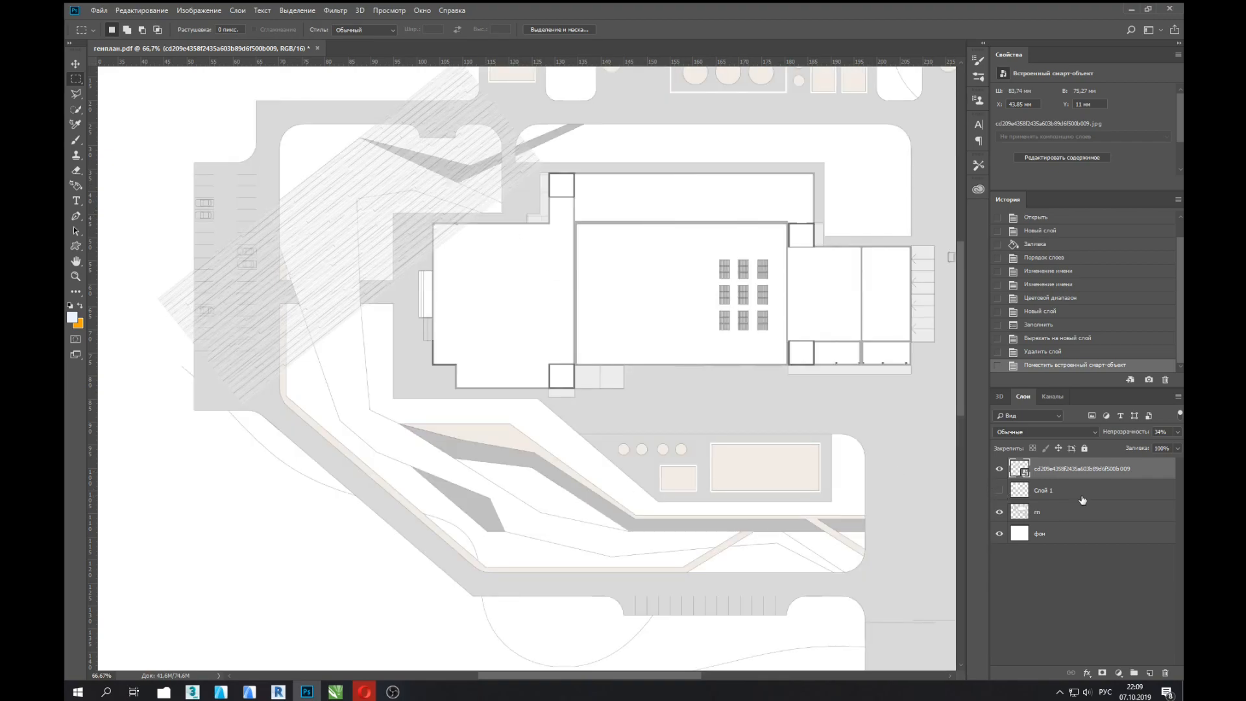
left_click(1177, 433)
left_click_drag(1176, 448, 1178, 447)
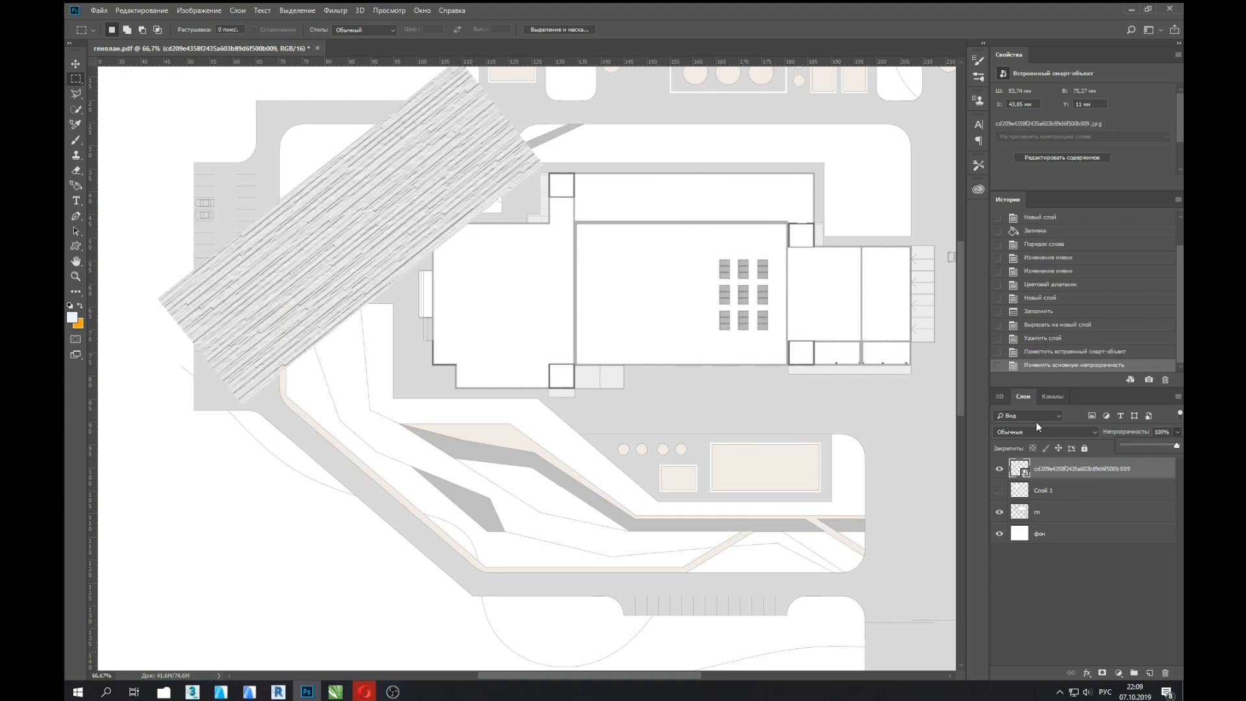
Step: Duplicate the texture four times to cover the whole water channel and merge all the texture layers into one
key("v")
left_click_drag(306, 271, 568, 398)
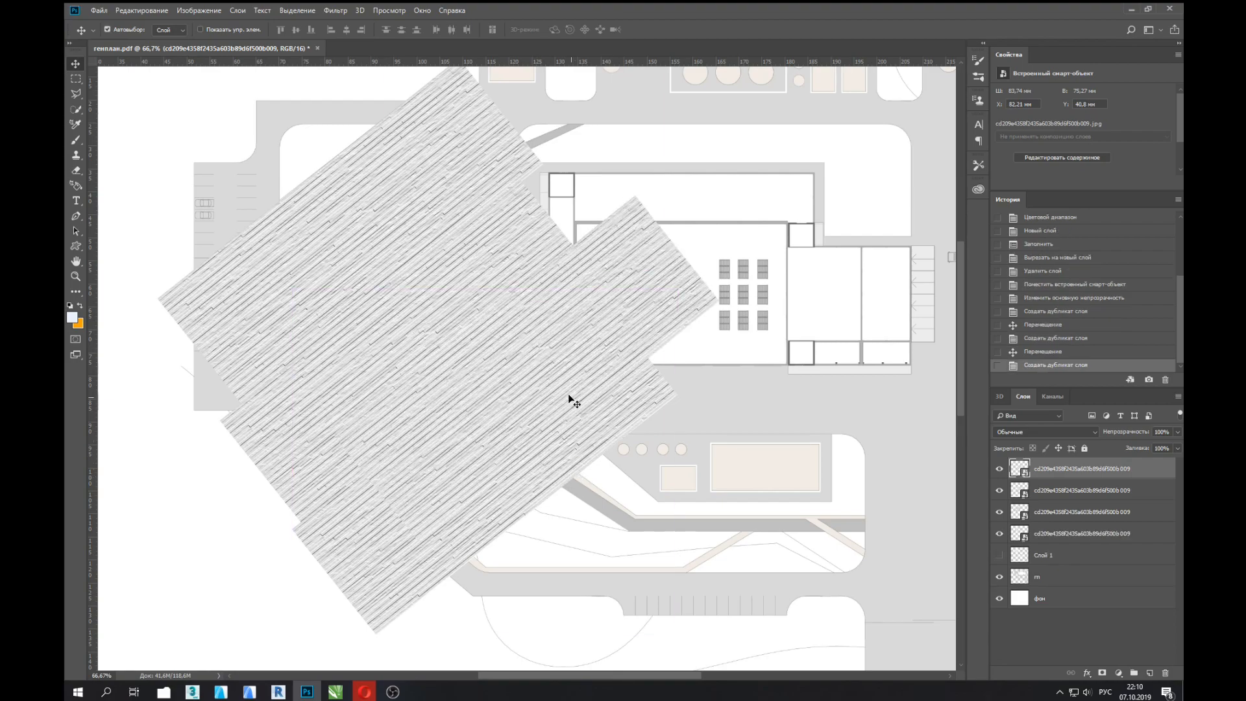
left_click_drag(641, 375, 890, 486)
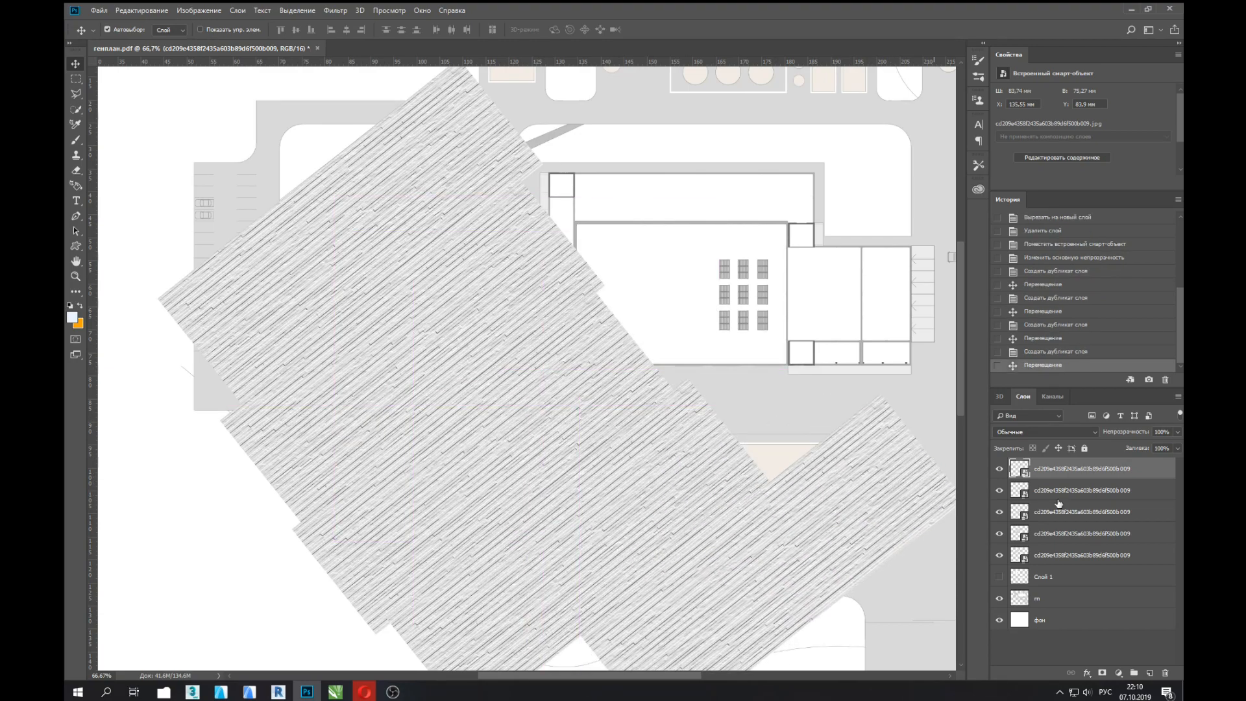
left_click(1094, 558, "shift")
key("ctrl+e")
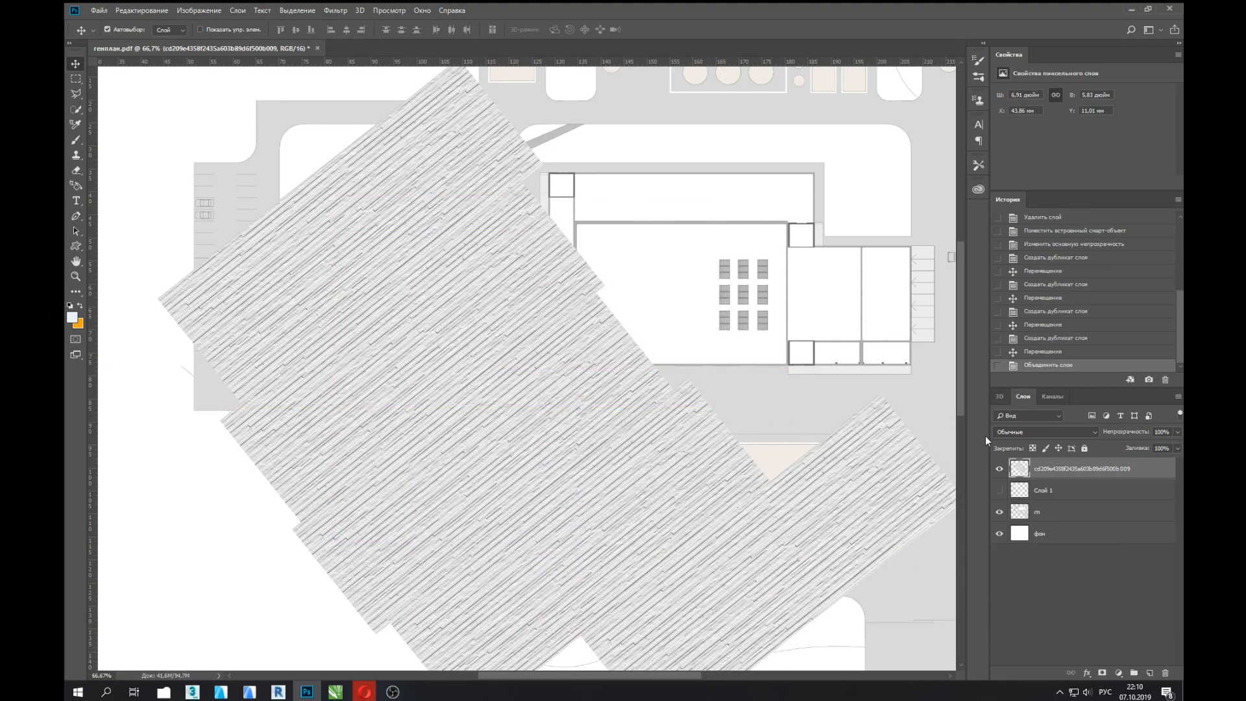
Step: Select the merged texture minus the Слой 1 channel shape and cut that excess to a new layer
left_click(1018, 469, "ctrl")
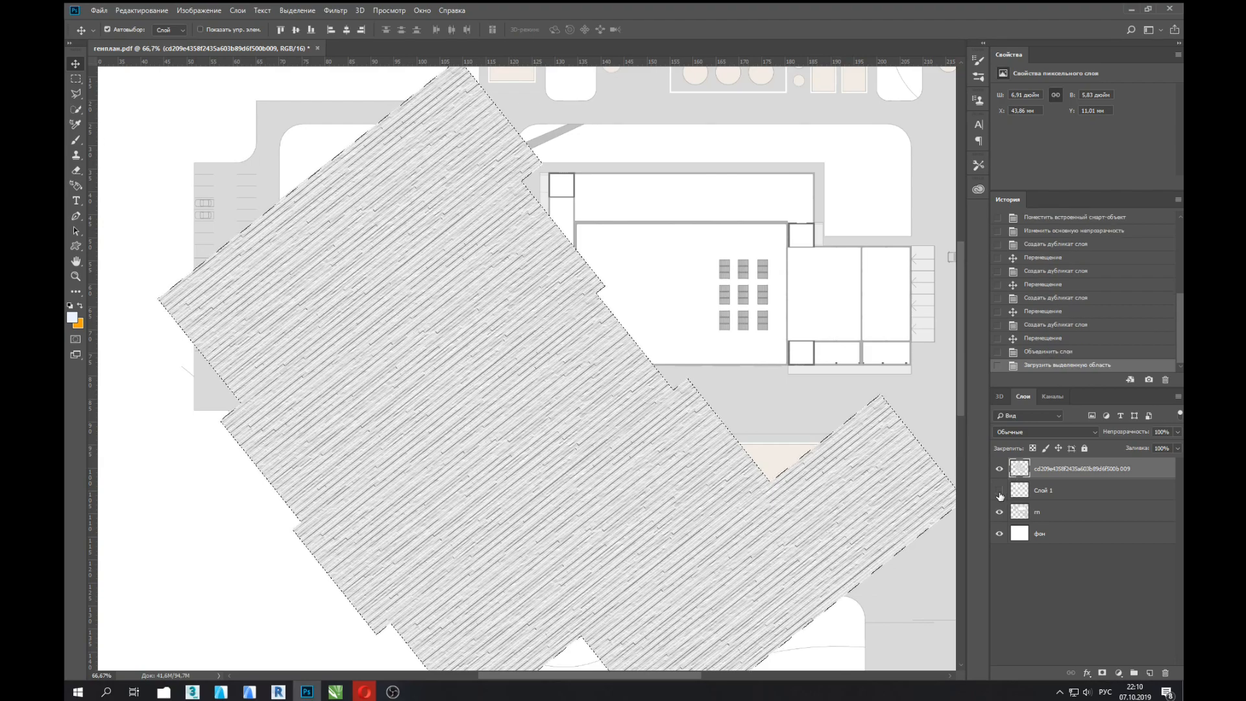
left_click(1019, 493, "ctrl+alt")
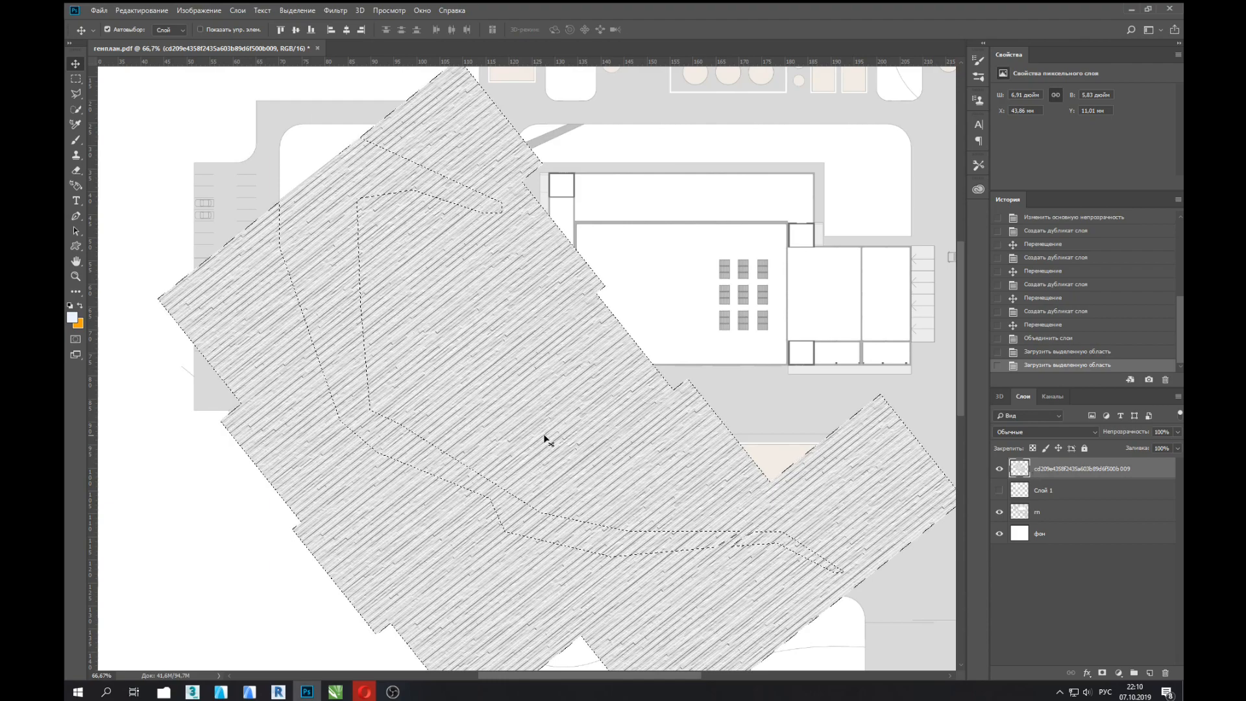
key("m")
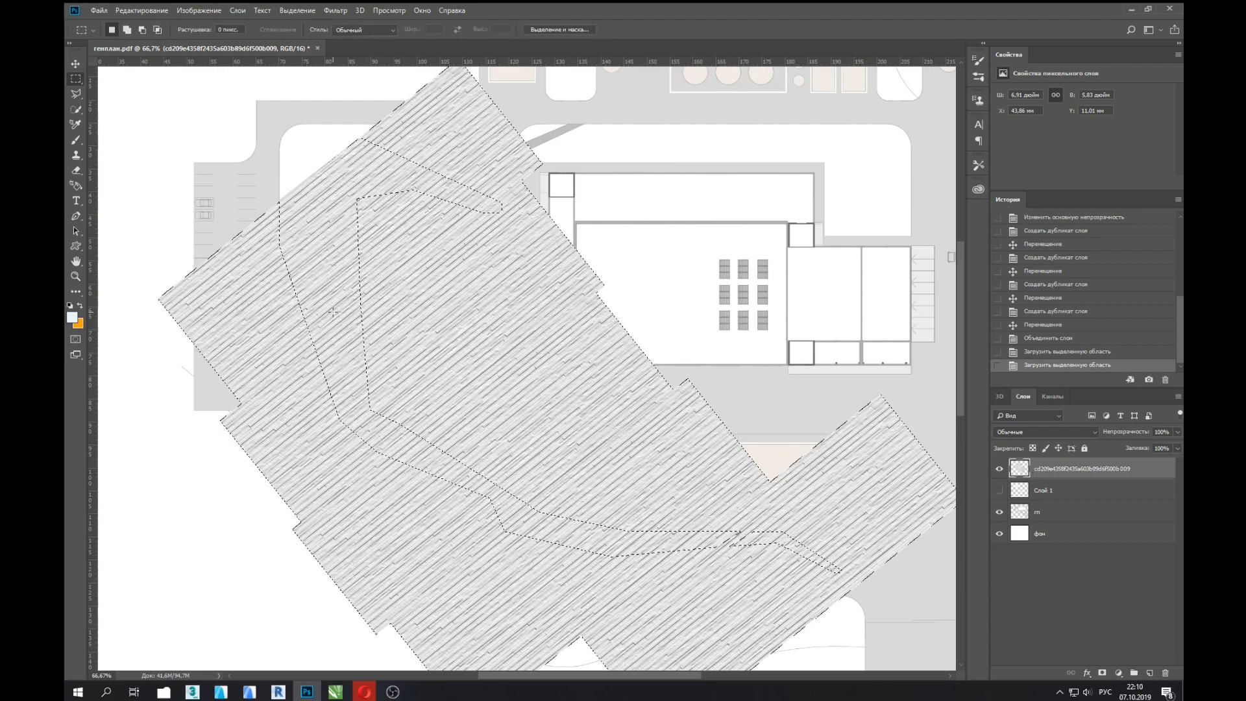
right_click(334, 314)
left_click(407, 402)
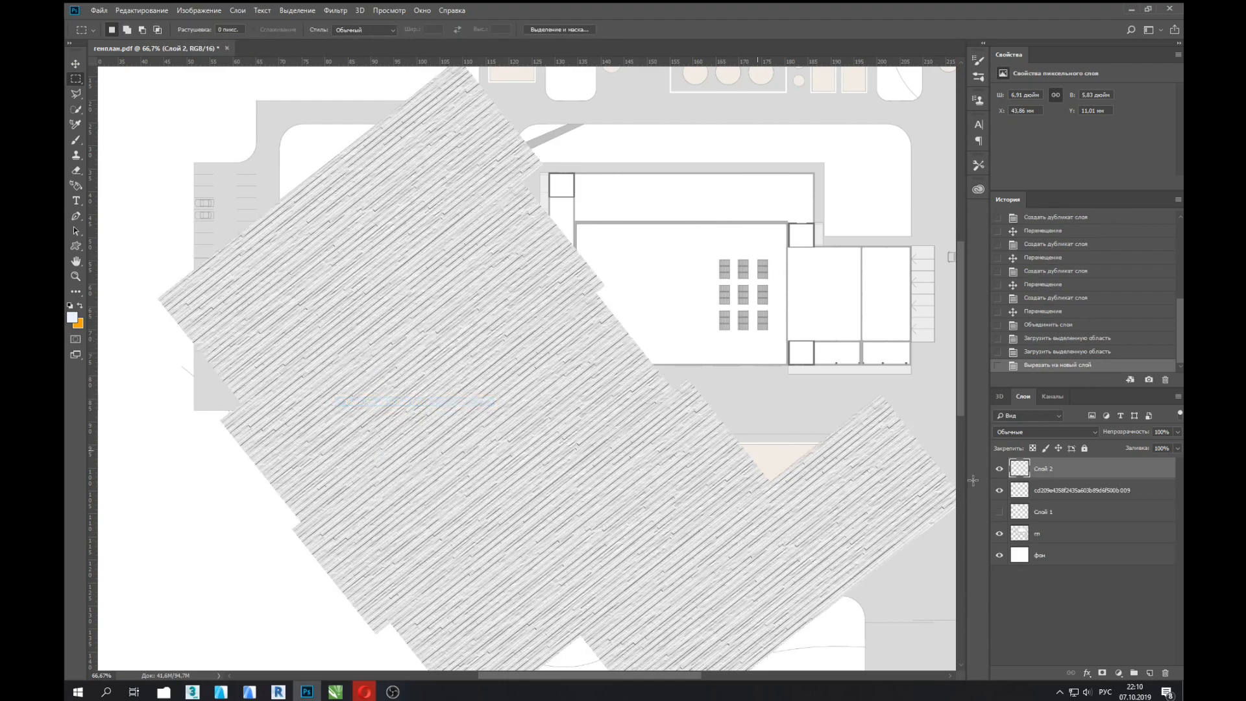
Step: Compare the channel texture and the cut-off excess by toggling layers, then delete the excess layer Слой 2
left_click(1000, 471)
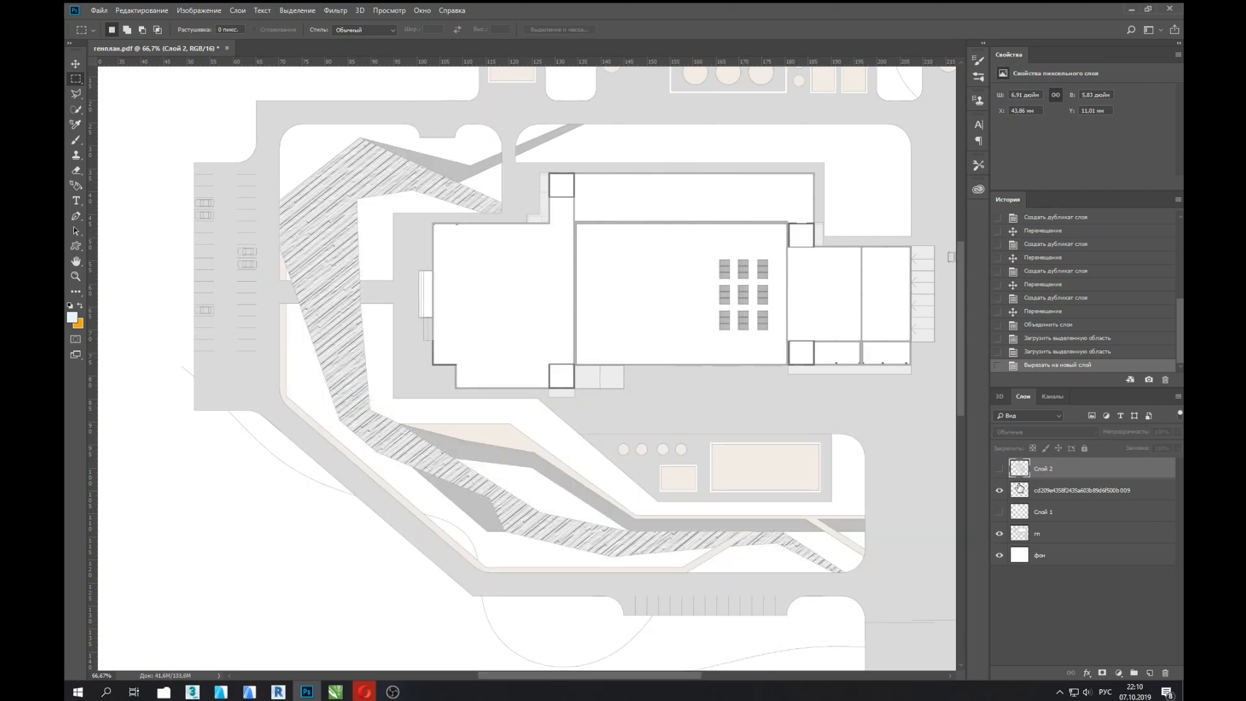
key("ctrl+minus")
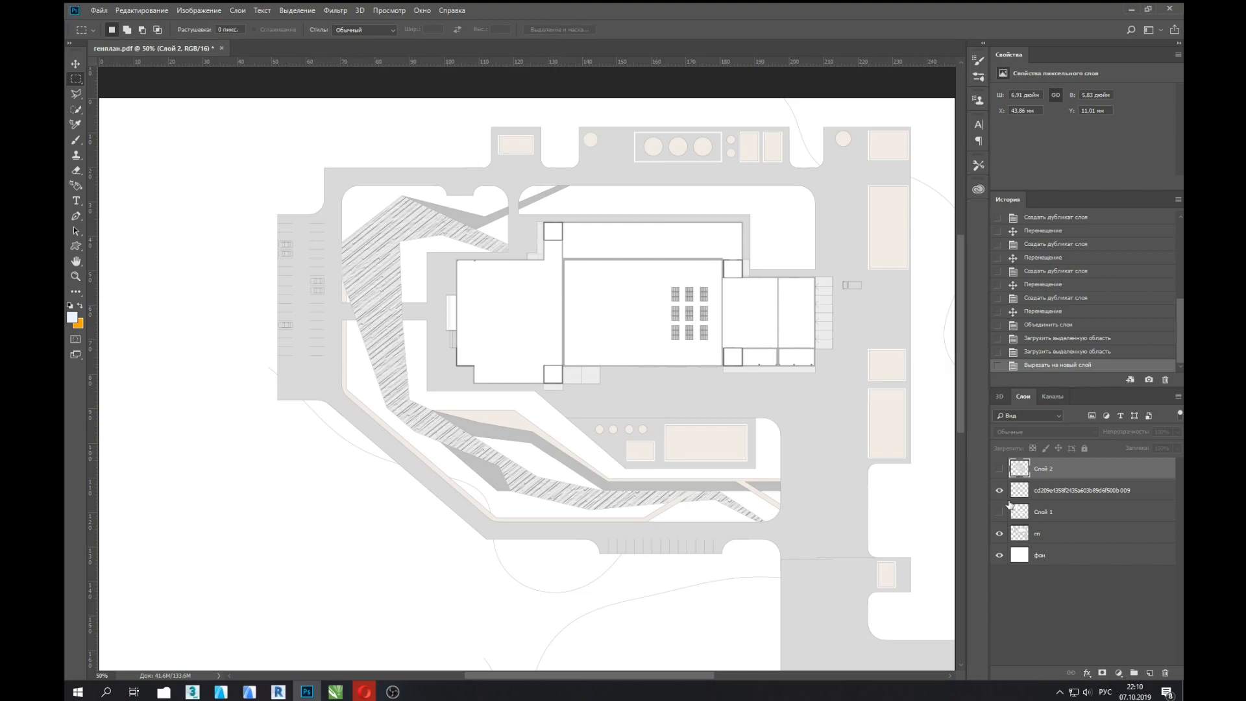
left_click(1000, 534)
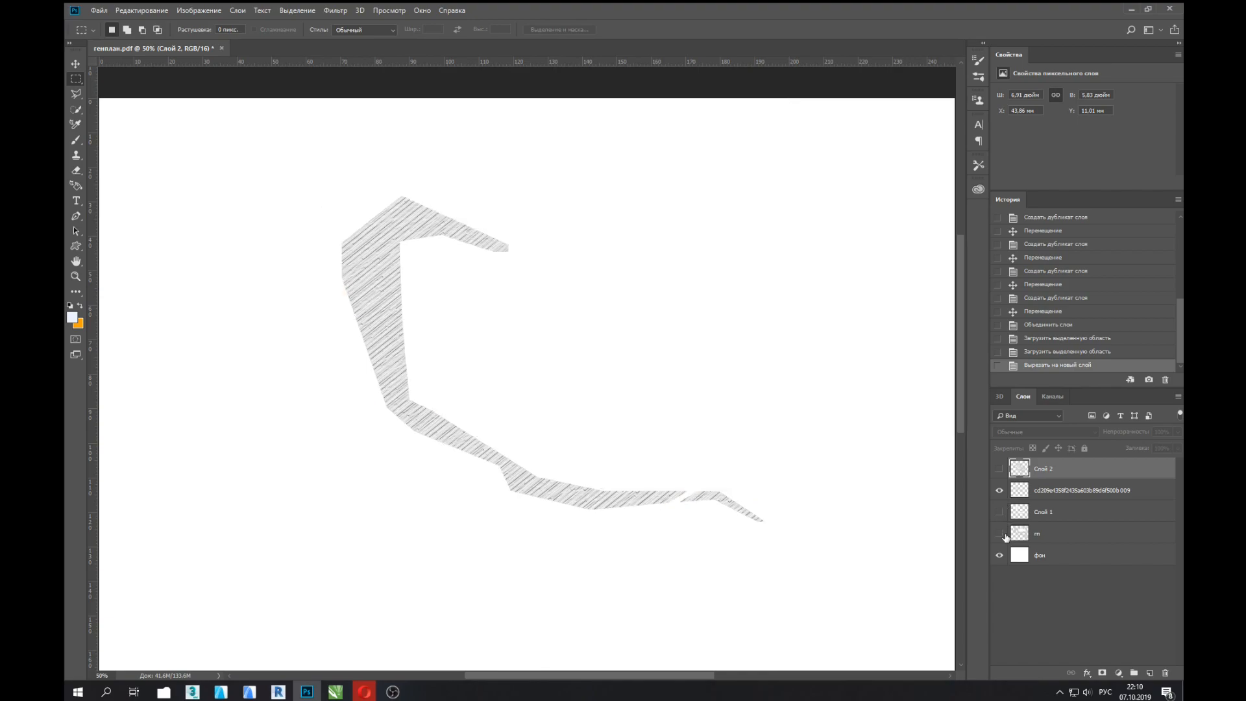
left_click(999, 491)
left_click(1000, 468)
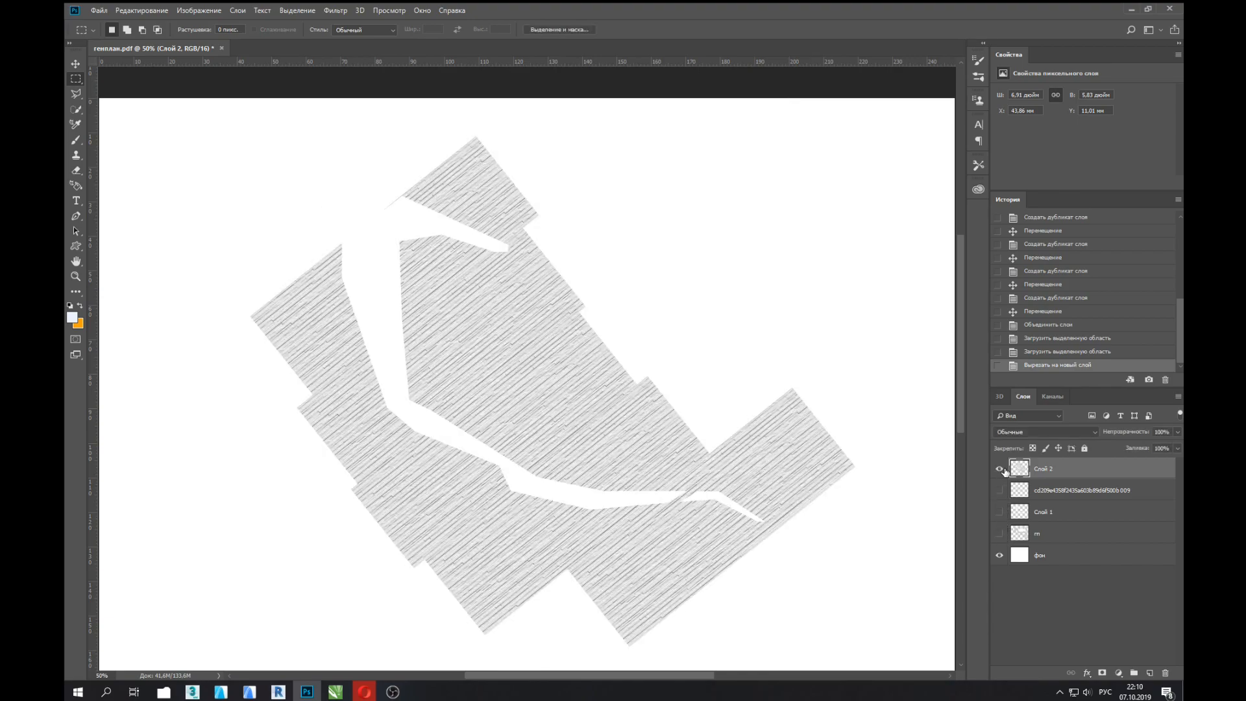
key("Delete")
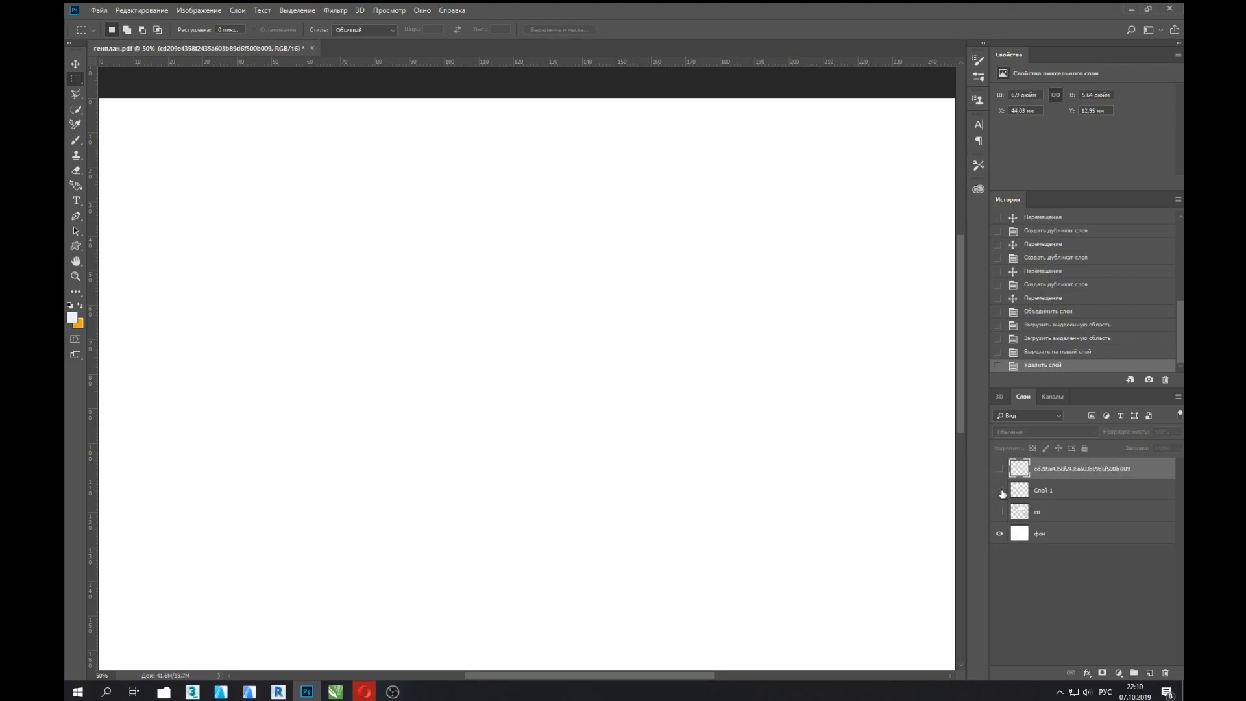
Step: Make the гп plan layer and the channel texture layer visible again
left_click(1001, 520)
left_click(1003, 521)
left_click(1000, 476)
left_click(999, 476)
left_click(1000, 512)
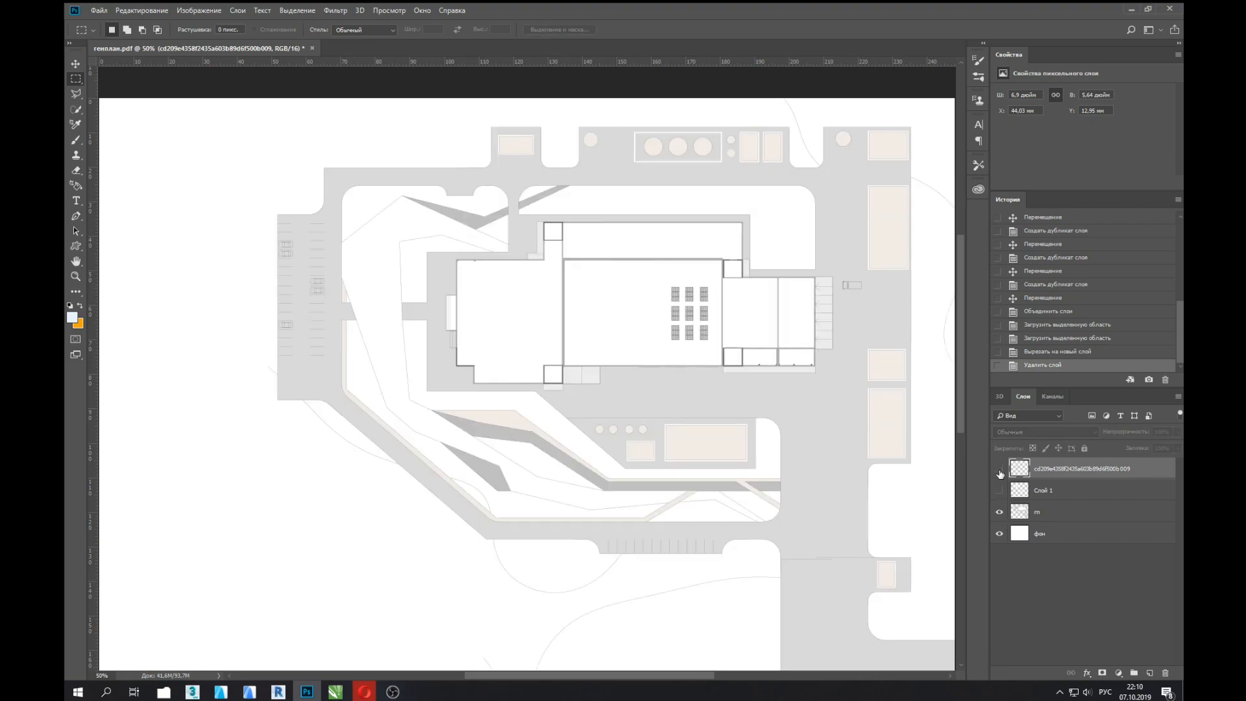
left_click(1000, 470)
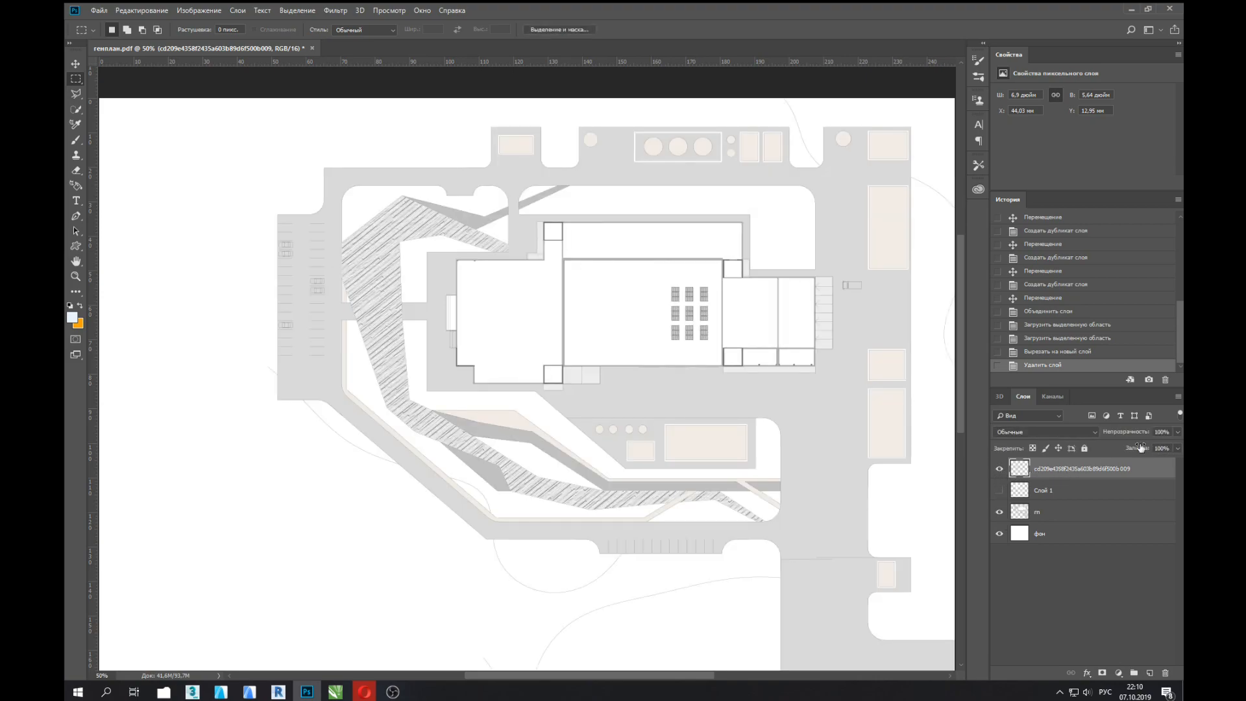
Step: Lighten the channel texture layer with a Curves adjustment
key("ctrl+m")
mouse_move(874, 207)
left_mouse_down()
mouse_move(889, 193)
mouse_move(873, 189)
left_mouse_up()
left_click(1104, 128)
Step: Show the white Слой 1 fill, move it above the texture layer and lower its opacity to 25%
left_click(999, 492)
left_click_drag(1052, 492, 1055, 461)
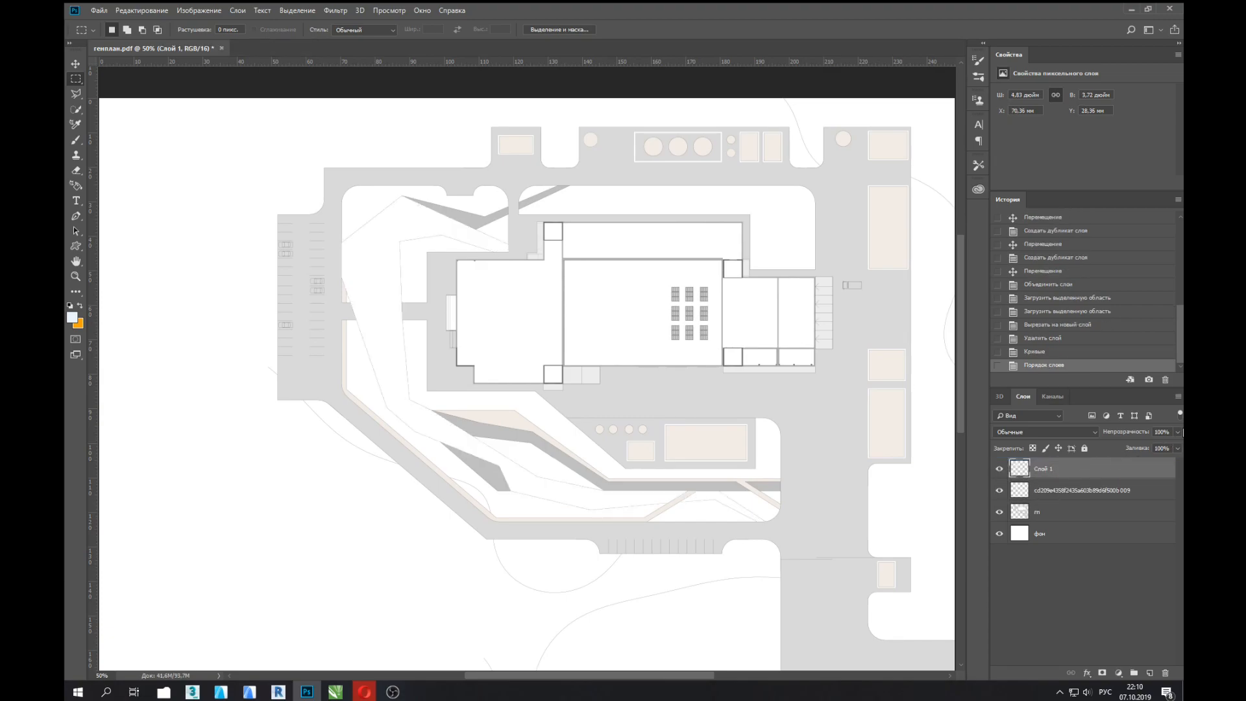
left_click_drag(1147, 450, 1147, 449)
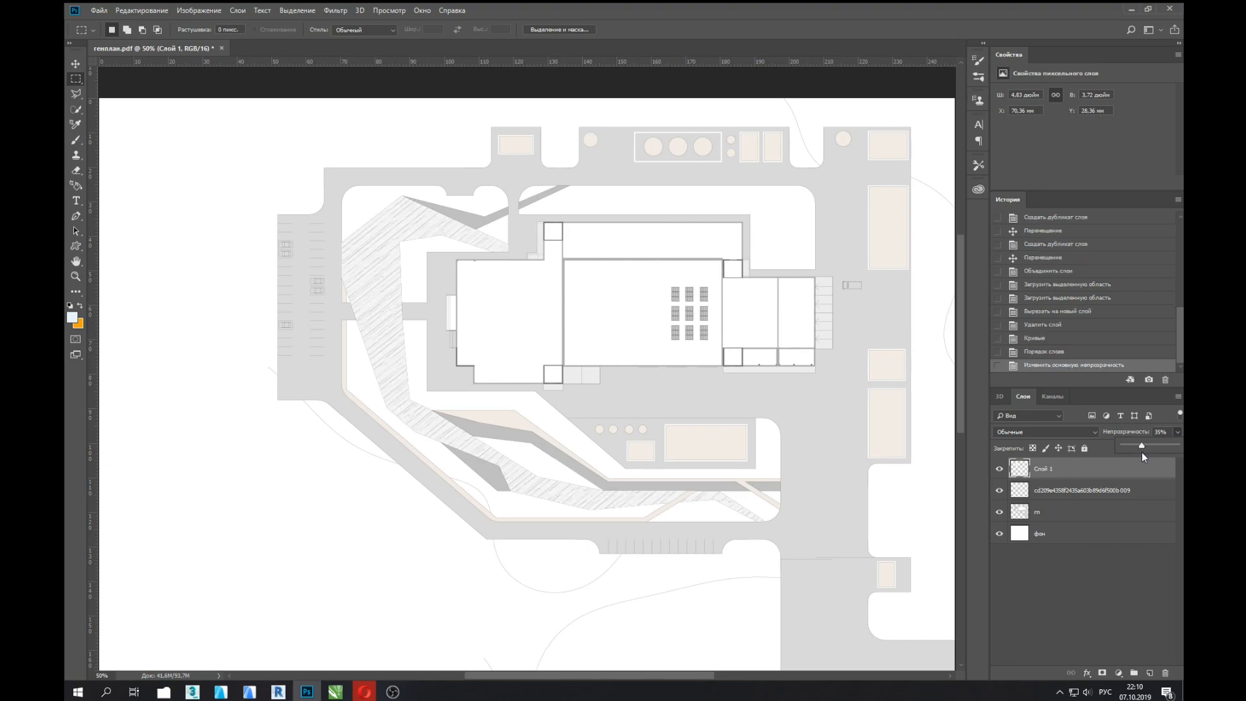
Step: Lower the texture layer's opacity to 67% and move Слой 1 beneath it
left_click(1098, 492)
left_click_drag(1166, 447, 1159, 445)
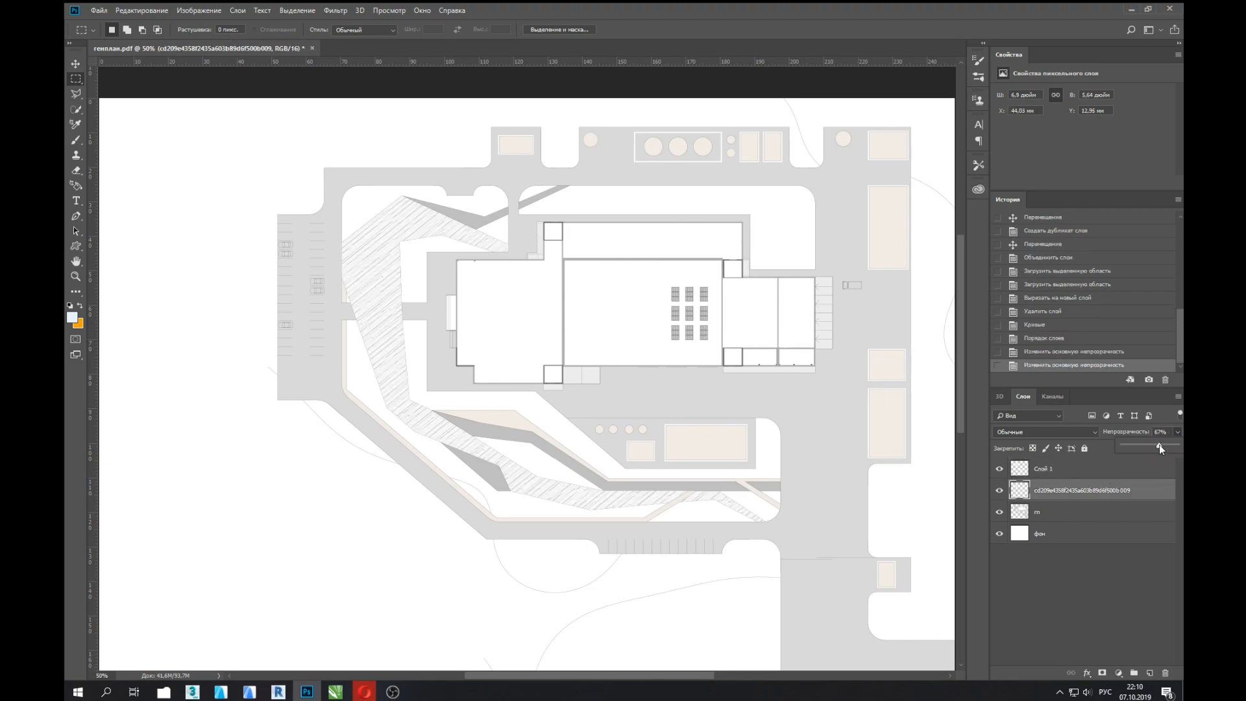
mouse_move(1070, 478)
left_mouse_down()
mouse_move(1070, 495)
mouse_move(1052, 493)
left_mouse_up()
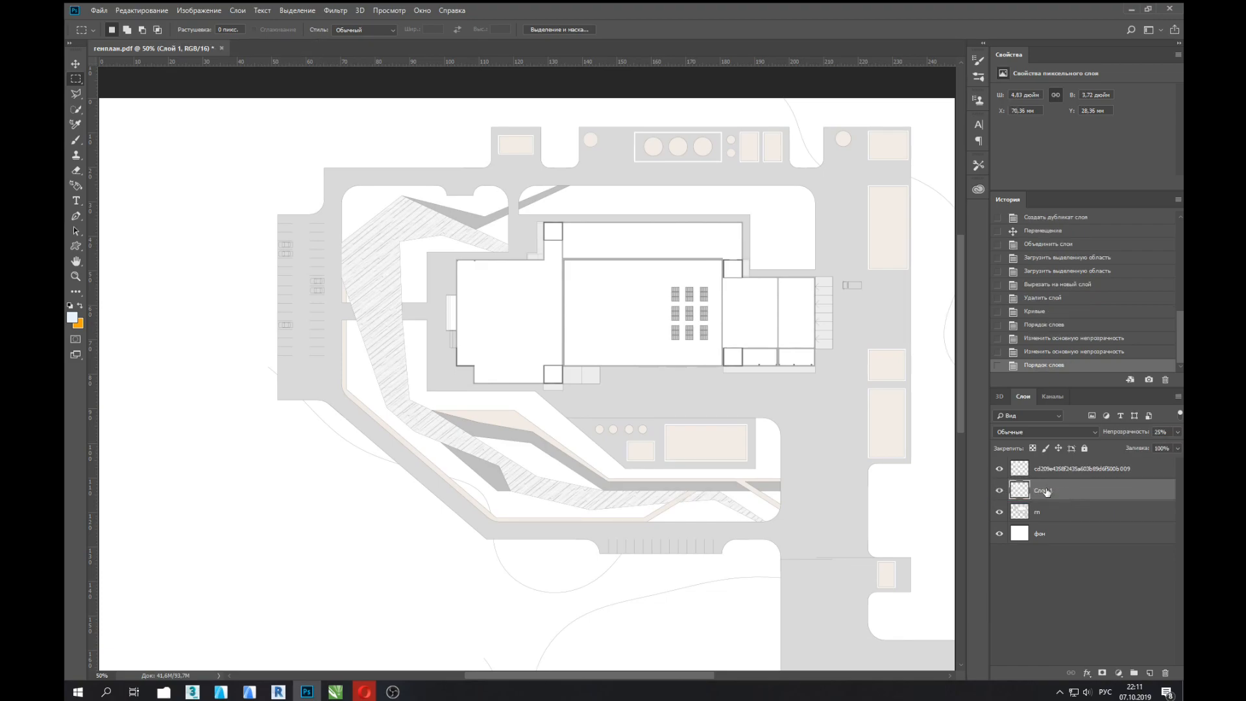
Step: Fill the channel shape on Слой 1 with grey 737373 at 100% opacity in Normal mode and deselect it
left_click(1027, 495, "ctrl")
key("shift+F5")
left_click(585, 189)
left_click(623, 226)
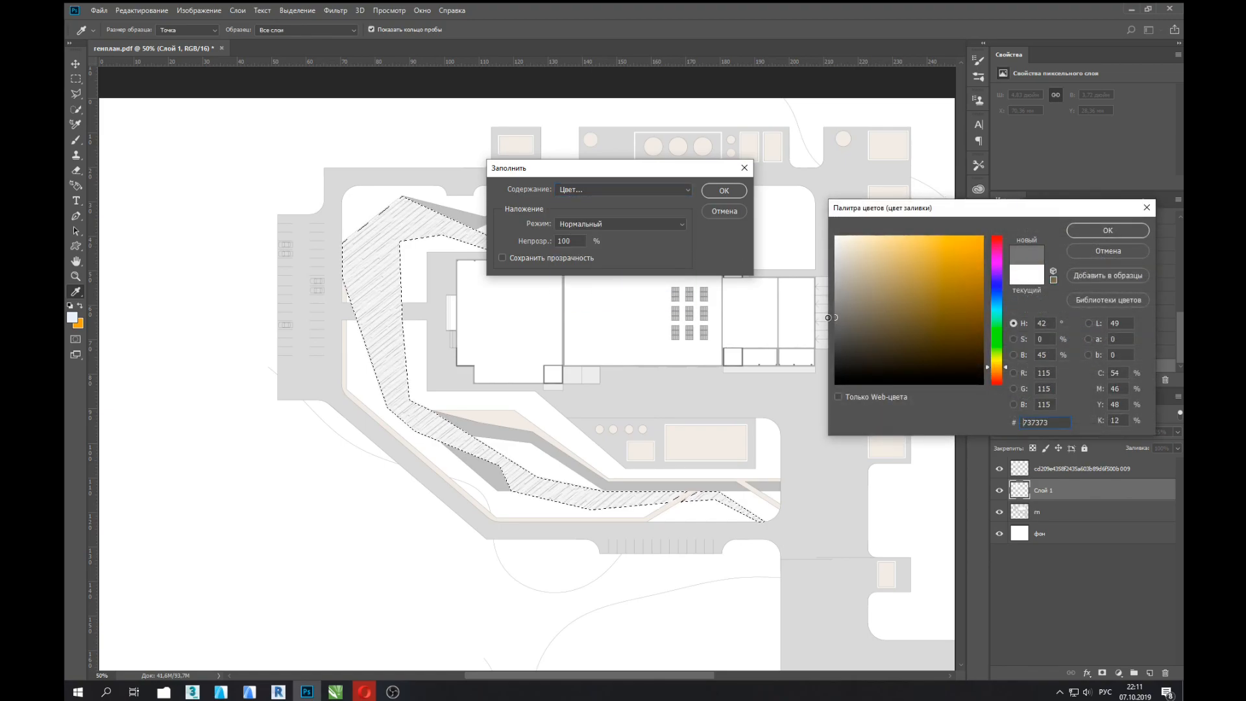
key("Return")
left_click(720, 190)
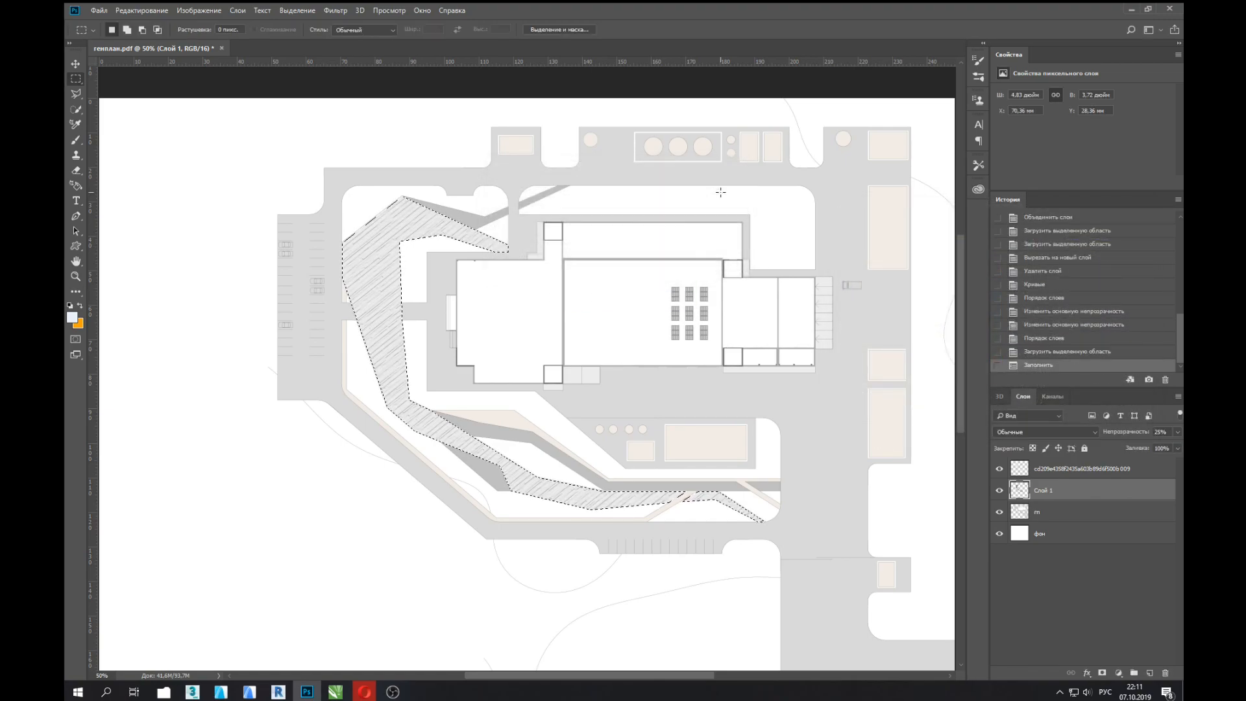
key("ctrl+d")
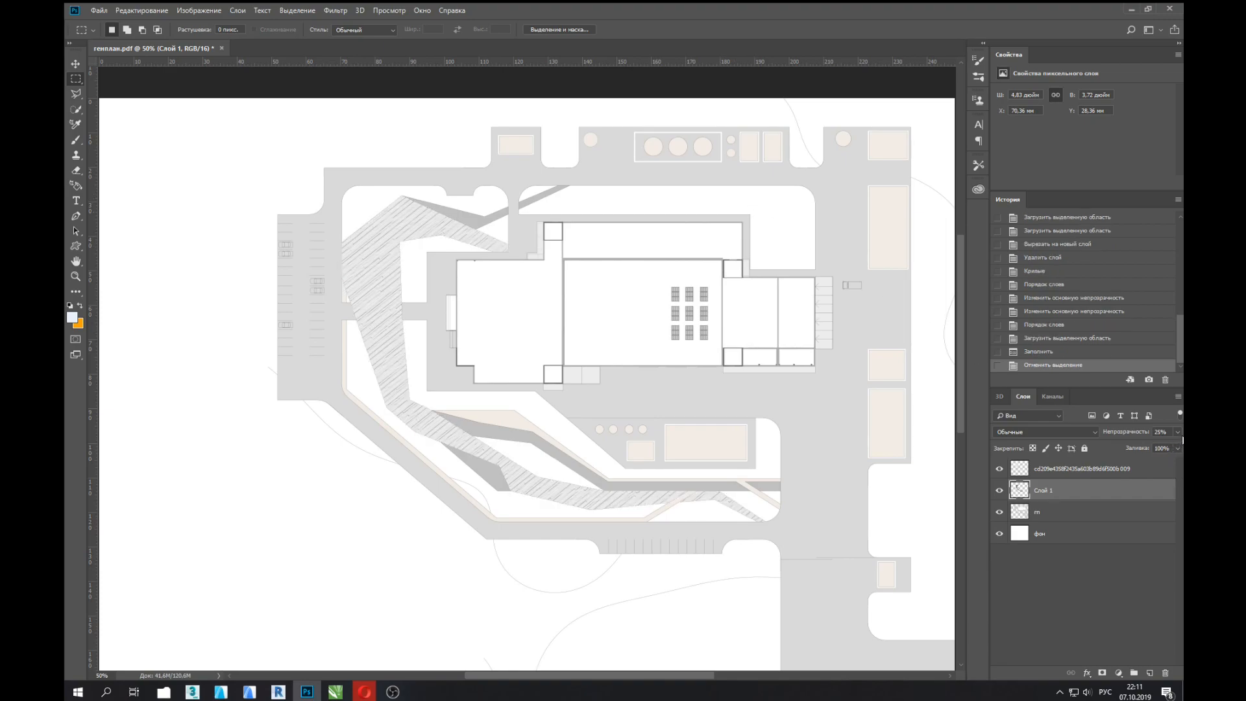
Step: Set the texture layer's opacity to about 49% and the grey Слой 1 fill's opacity to 22%
left_click(1102, 470)
left_click(1178, 432)
left_click_drag(1177, 447, 1145, 447)
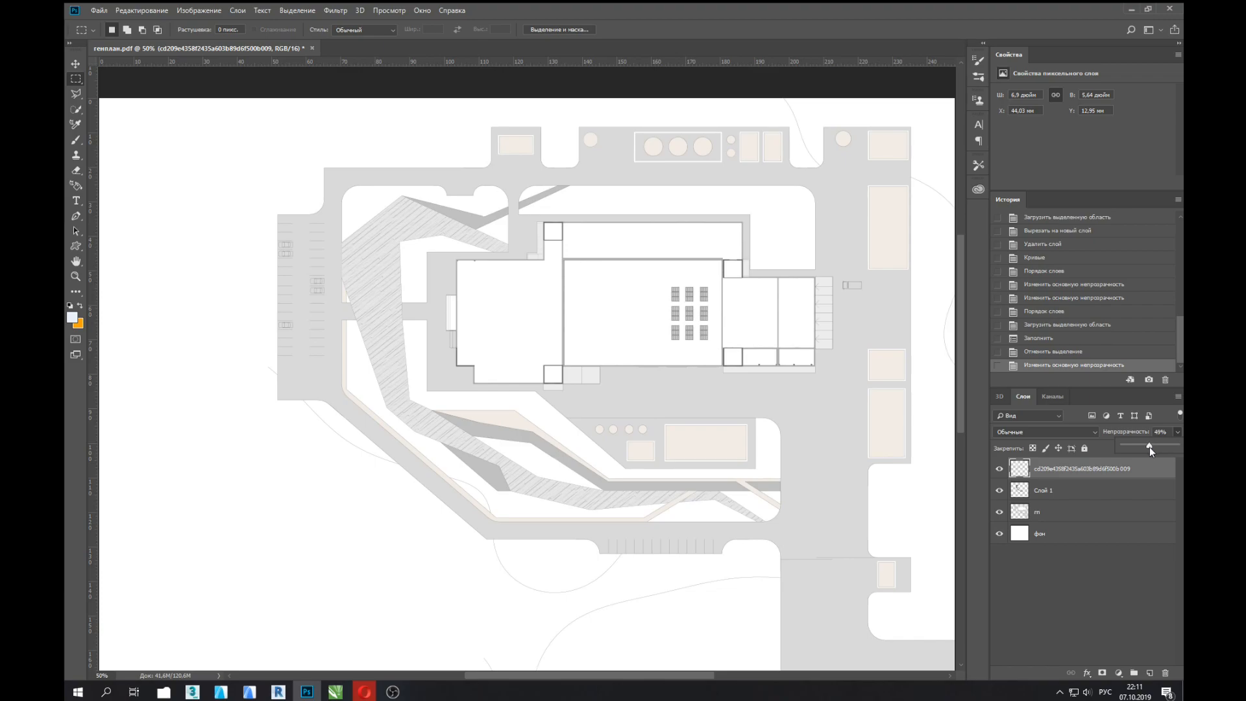
left_click(1077, 493)
left_click_drag(1135, 446, 1134, 446)
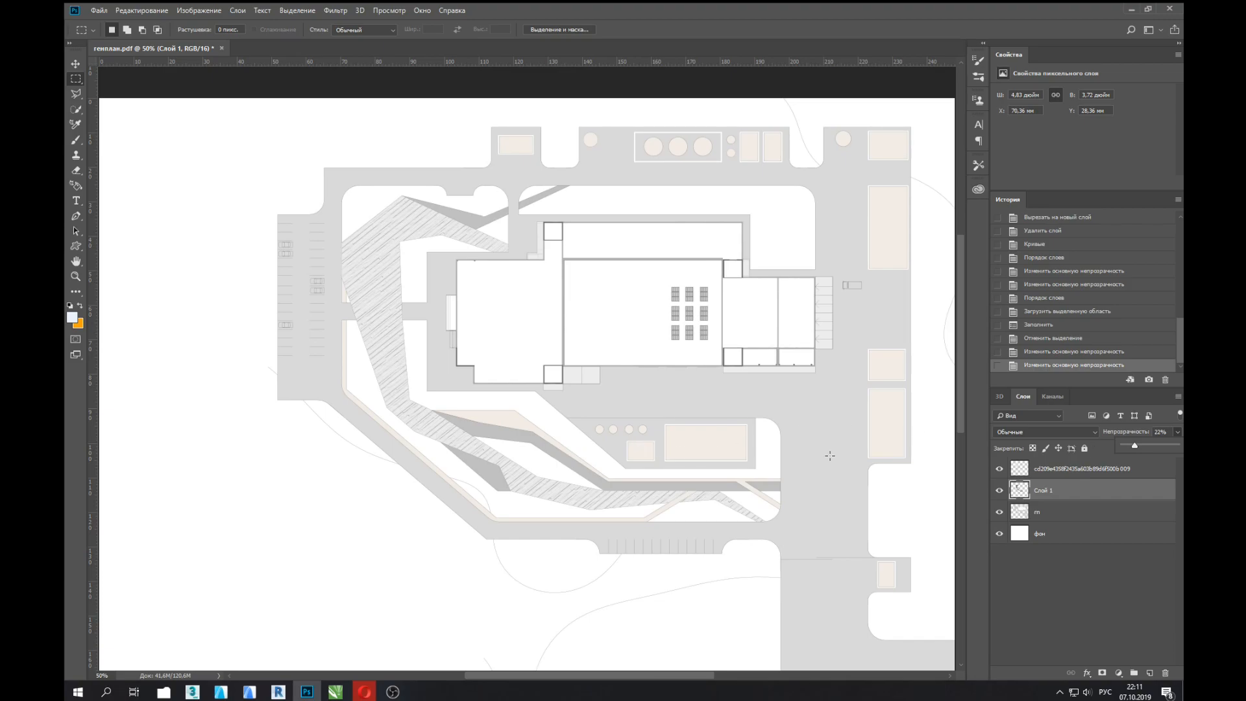
left_click(762, 525)
Step: Examine the textured water channel up close along its lower course and against the whole site plan
scroll(507, 451, "up", 3)
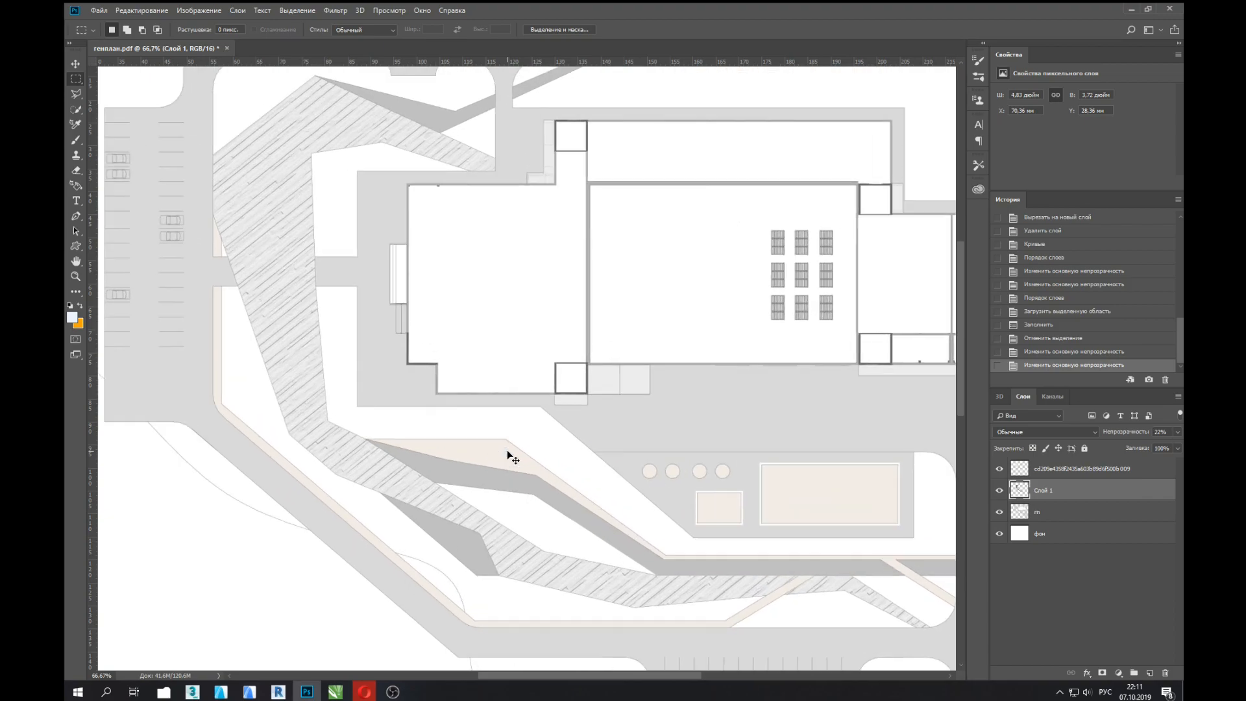
scroll(507, 451, "down", 2)
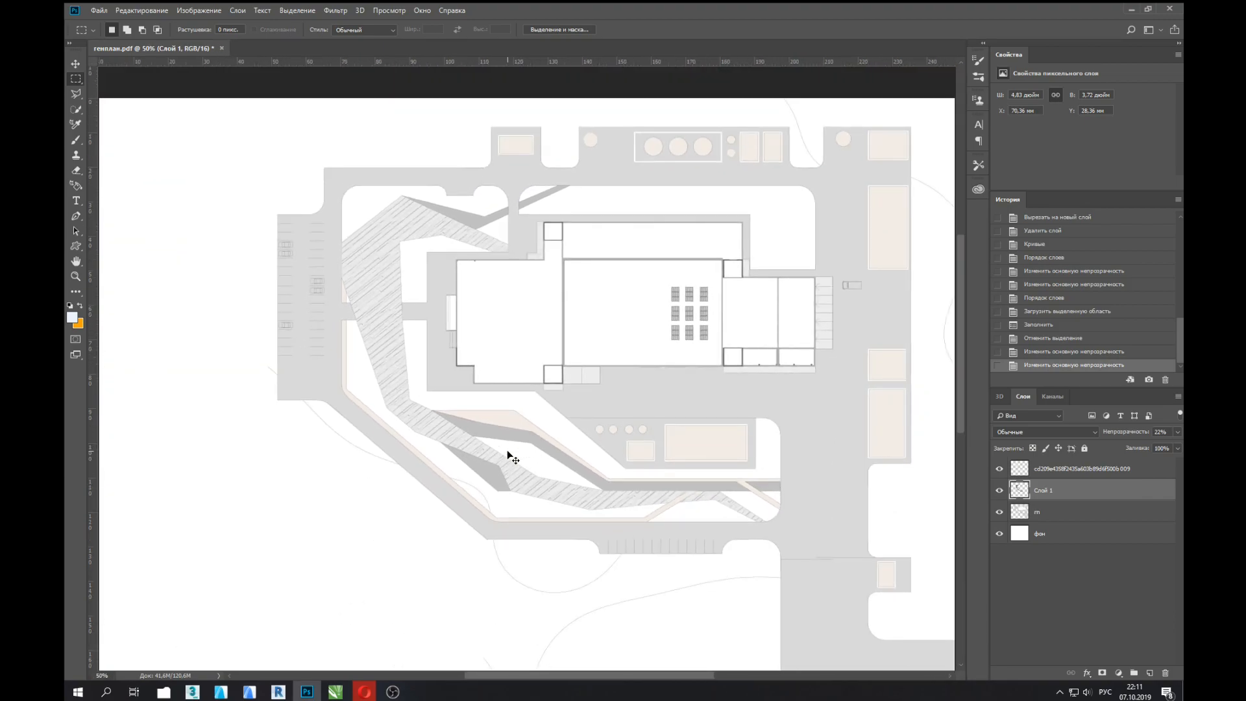
scroll(507, 452, "up", 4)
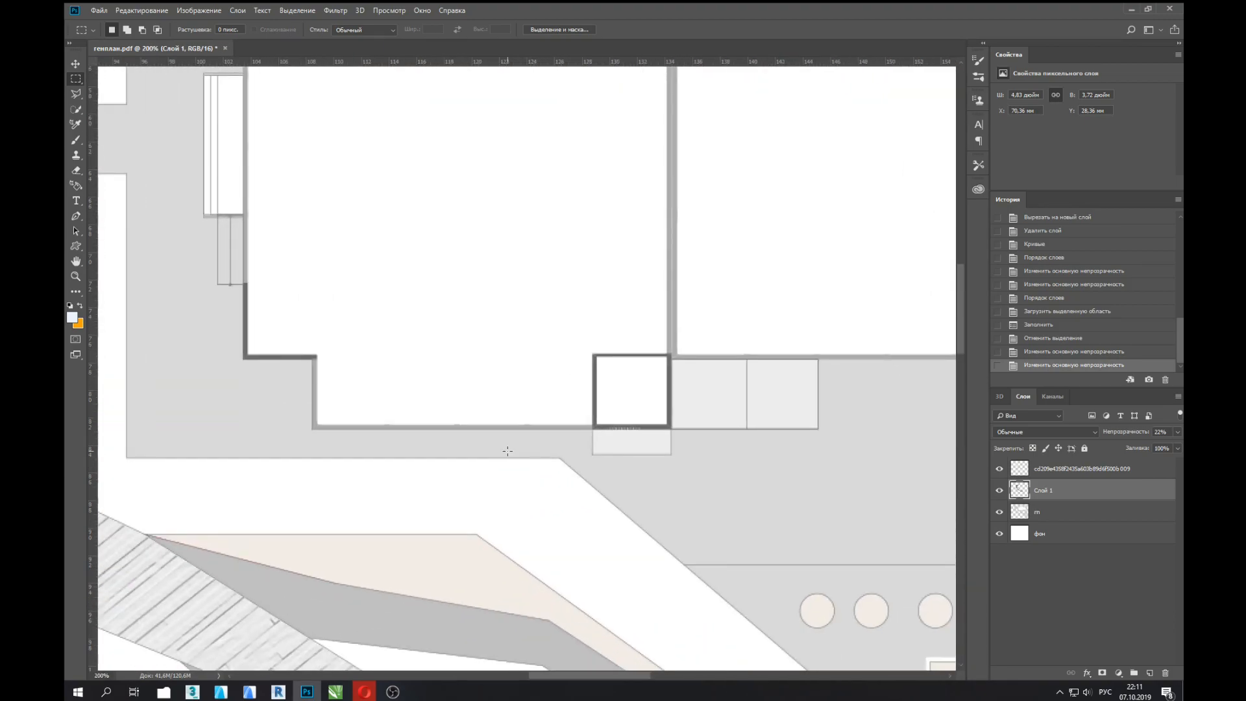
key("space")
left_click_drag(487, 454, 565, 194)
mouse_move(447, 452)
left_mouse_down()
mouse_move(448, 297)
mouse_move(383, 290)
left_mouse_up()
left_click_drag(587, 345, 490, 348)
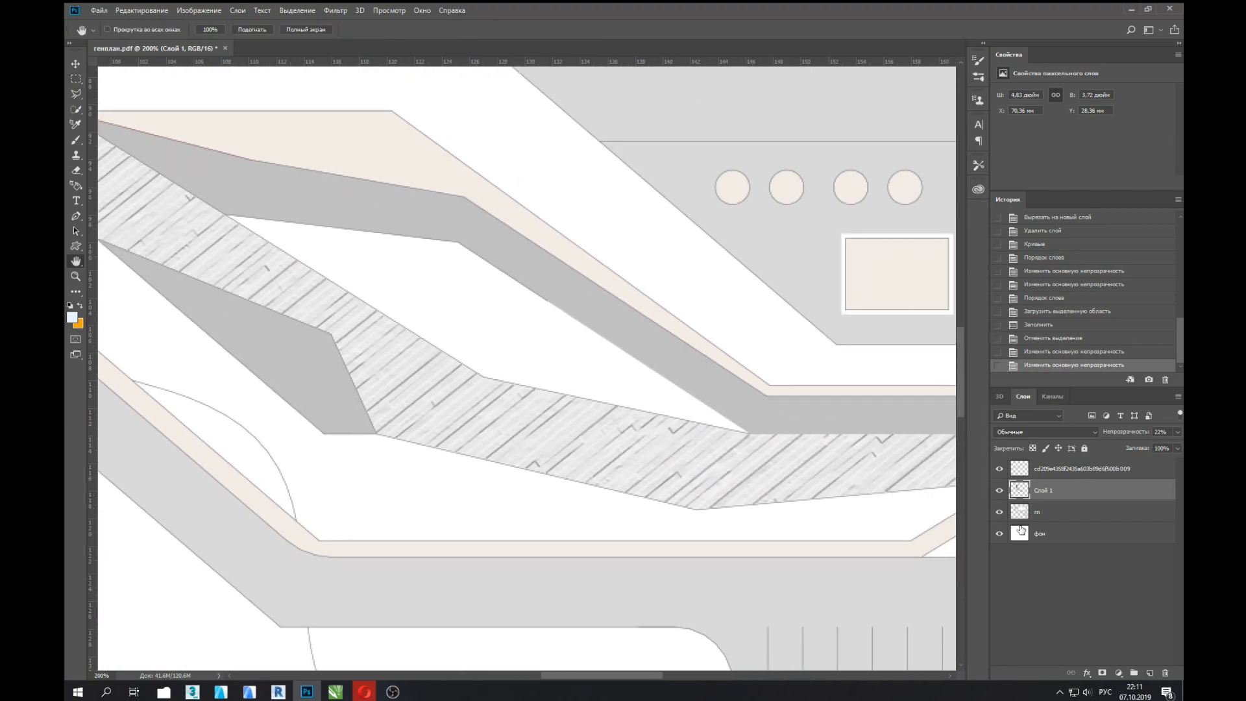
scroll(880, 513, "down", 5)
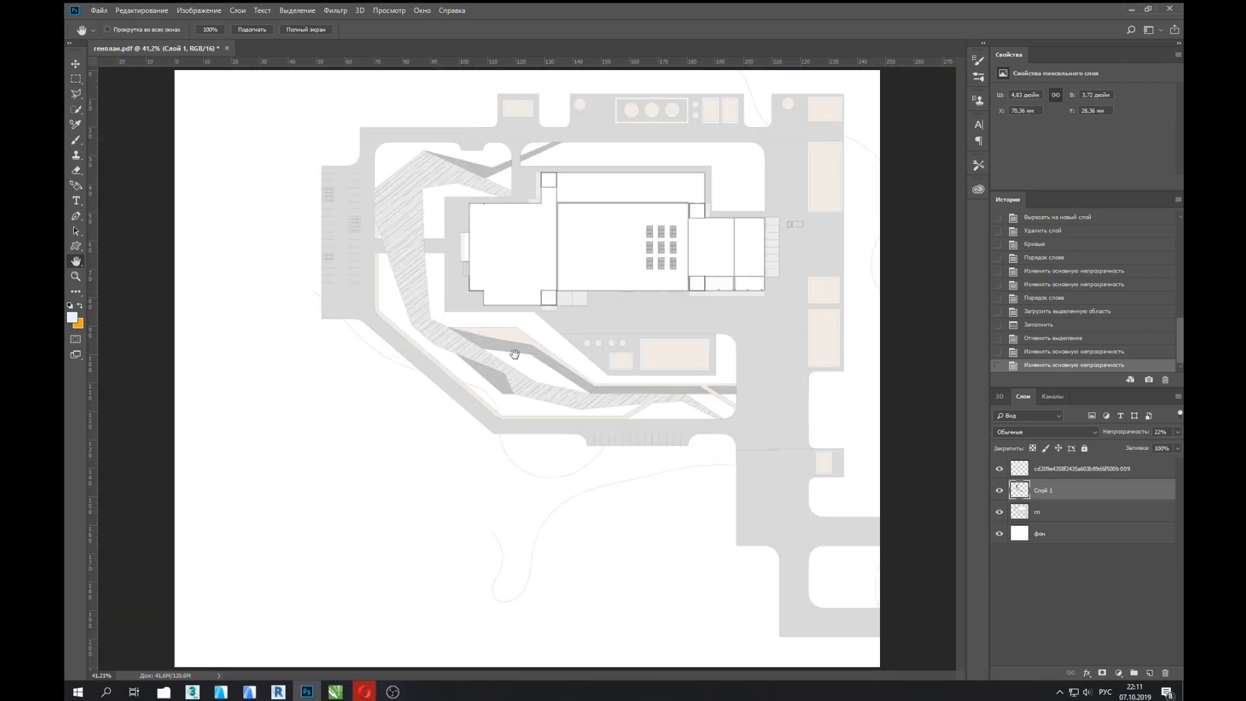
Step: Select the area around the dark grey strips along the channel's lower course on the гп layer using the Polygonal Lasso
left_click(1071, 523)
key("l")
left_click(372, 326)
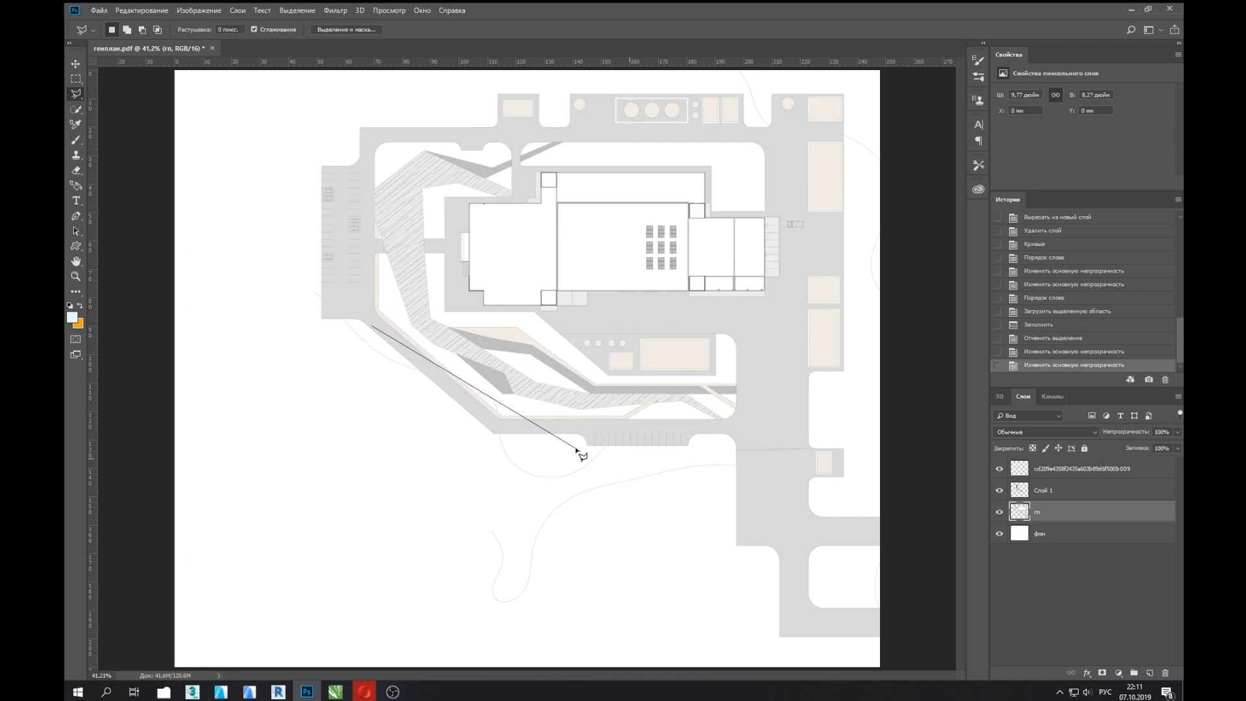
key("Escape")
left_click(422, 340)
left_click(517, 409)
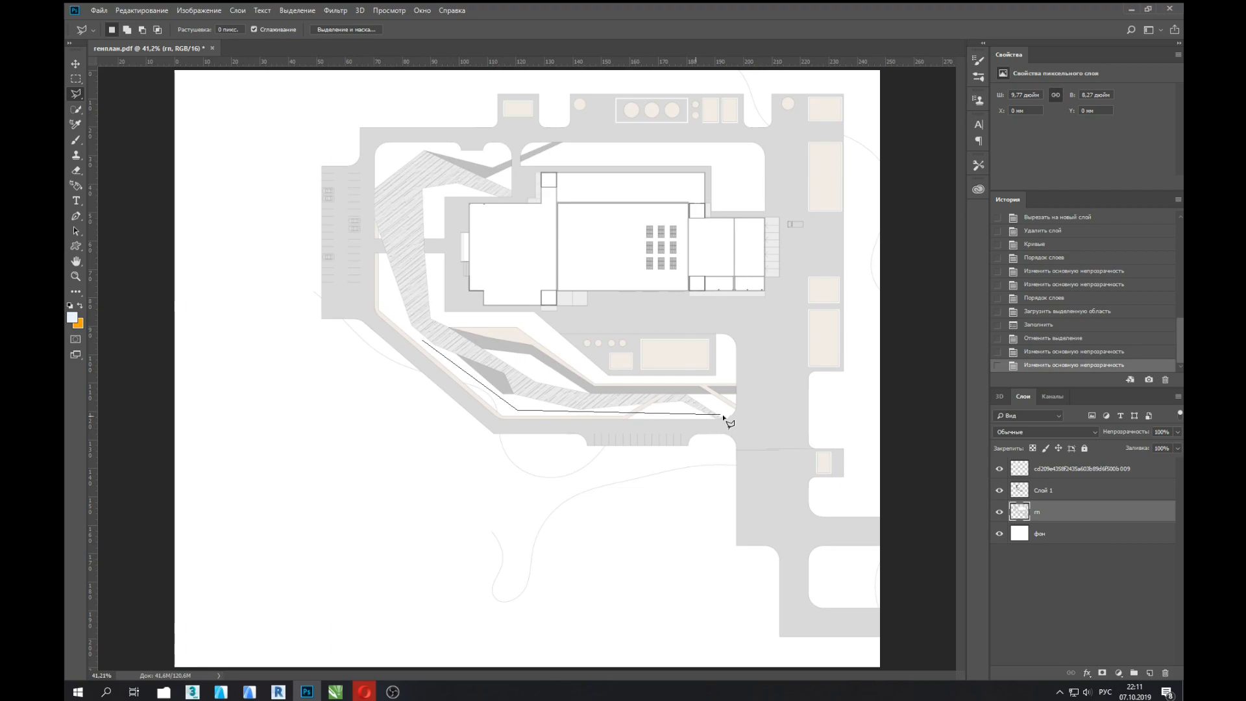
left_click(750, 413)
left_click(754, 374)
left_click(629, 379)
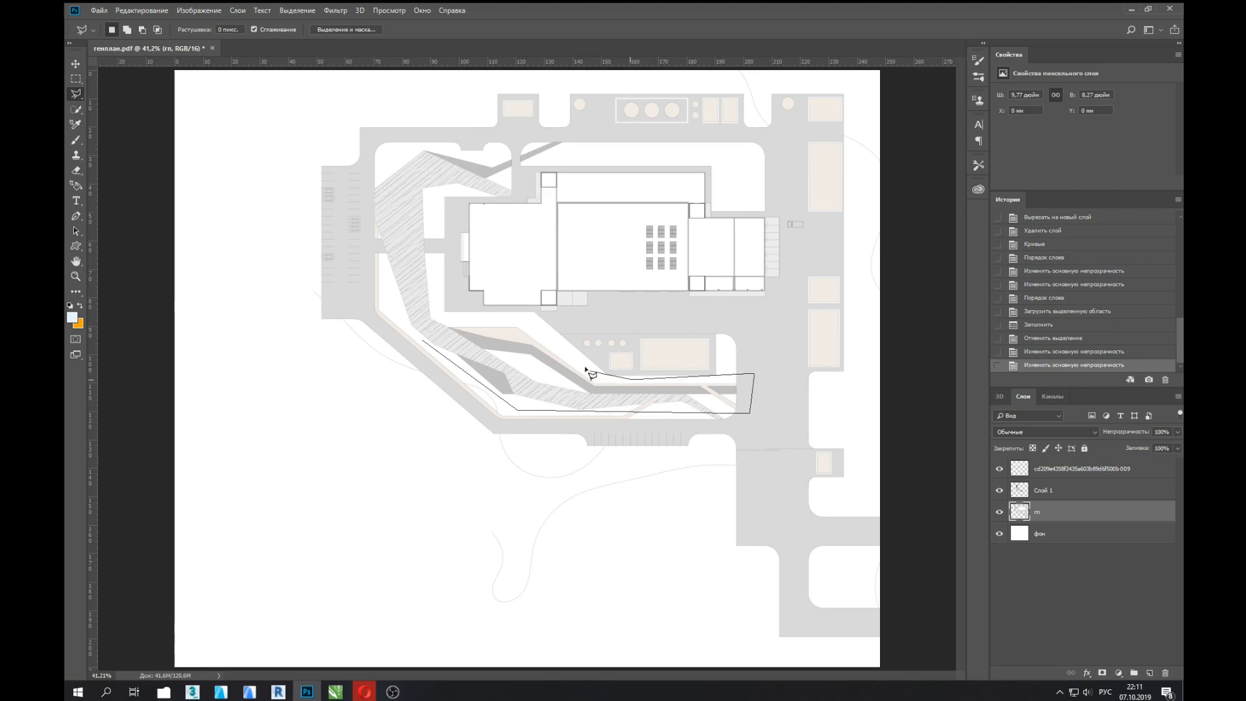
left_click(491, 323)
left_click(450, 323)
left_click(425, 339)
Step: Hide the channel texture and Слой 1, and add the area around the dark strips north of the building to the selection
left_click(999, 490)
left_click(999, 469)
key("shift")
left_click(407, 149)
left_click(504, 190)
left_click(583, 132)
left_click(563, 124)
left_click(477, 154)
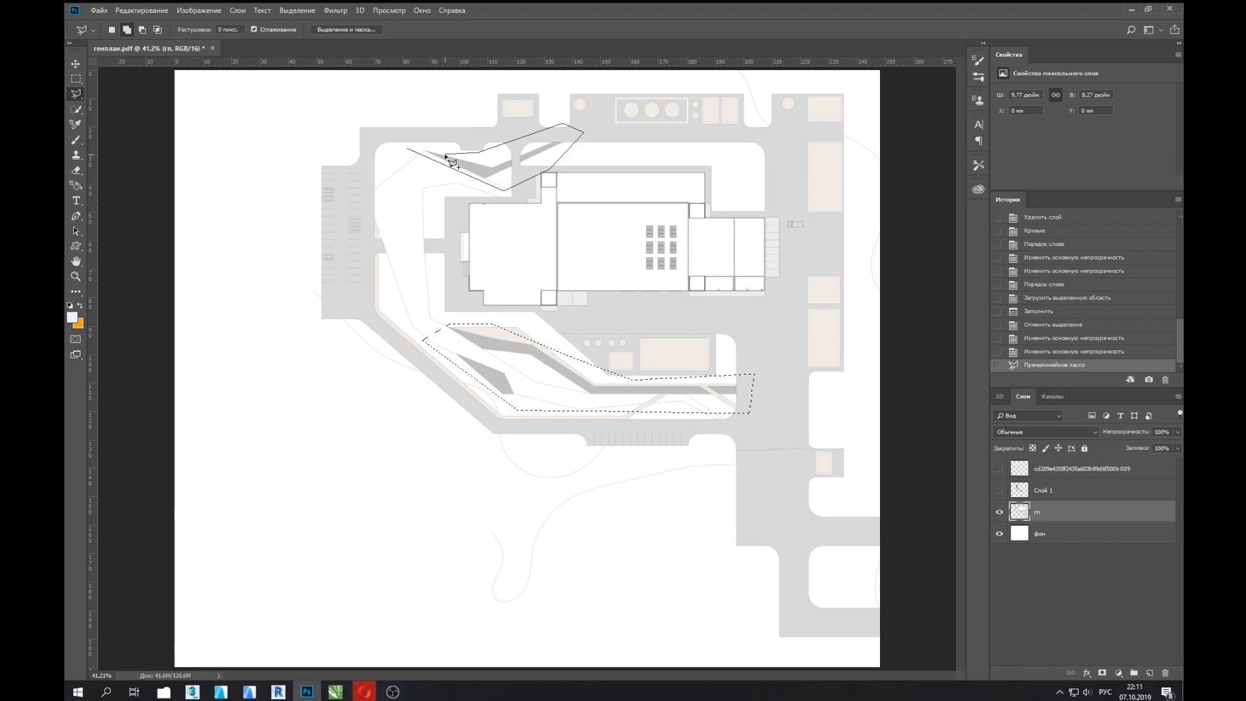
left_click(414, 141)
left_click(409, 150)
Step: Narrow the selection to the dark grey strips using Color Range with a fuzziness of 7
left_click(297, 10)
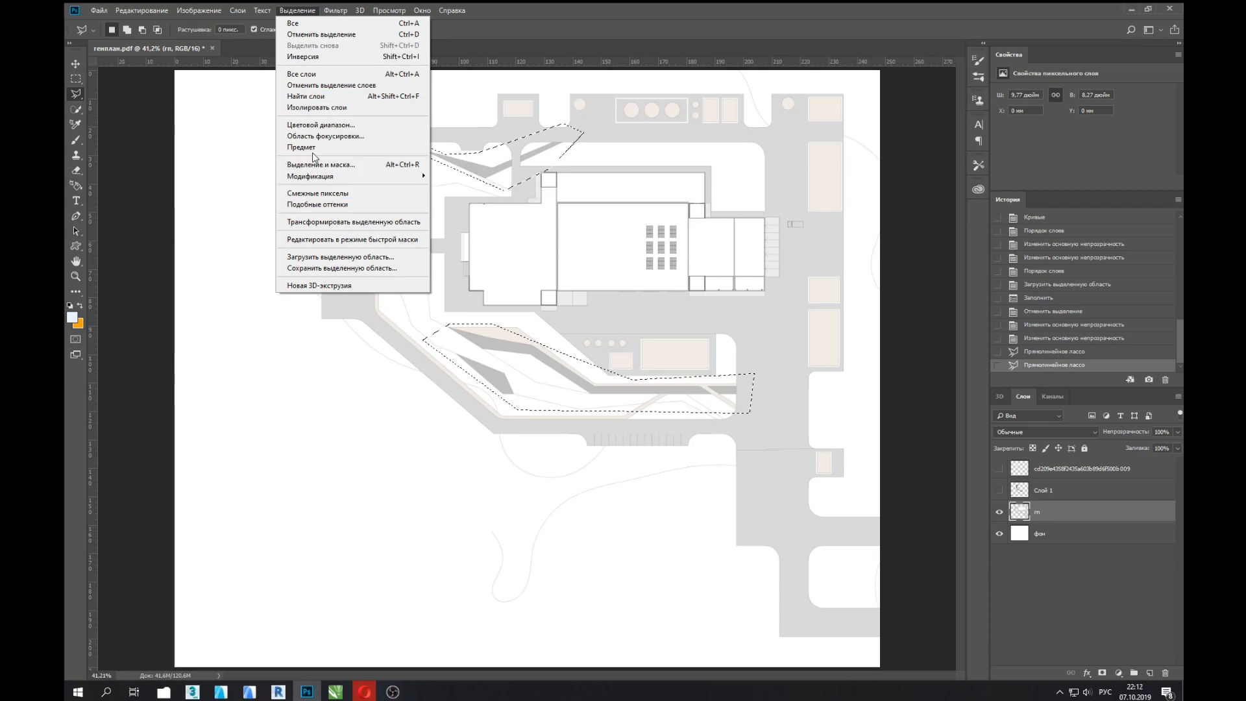
left_click(322, 125)
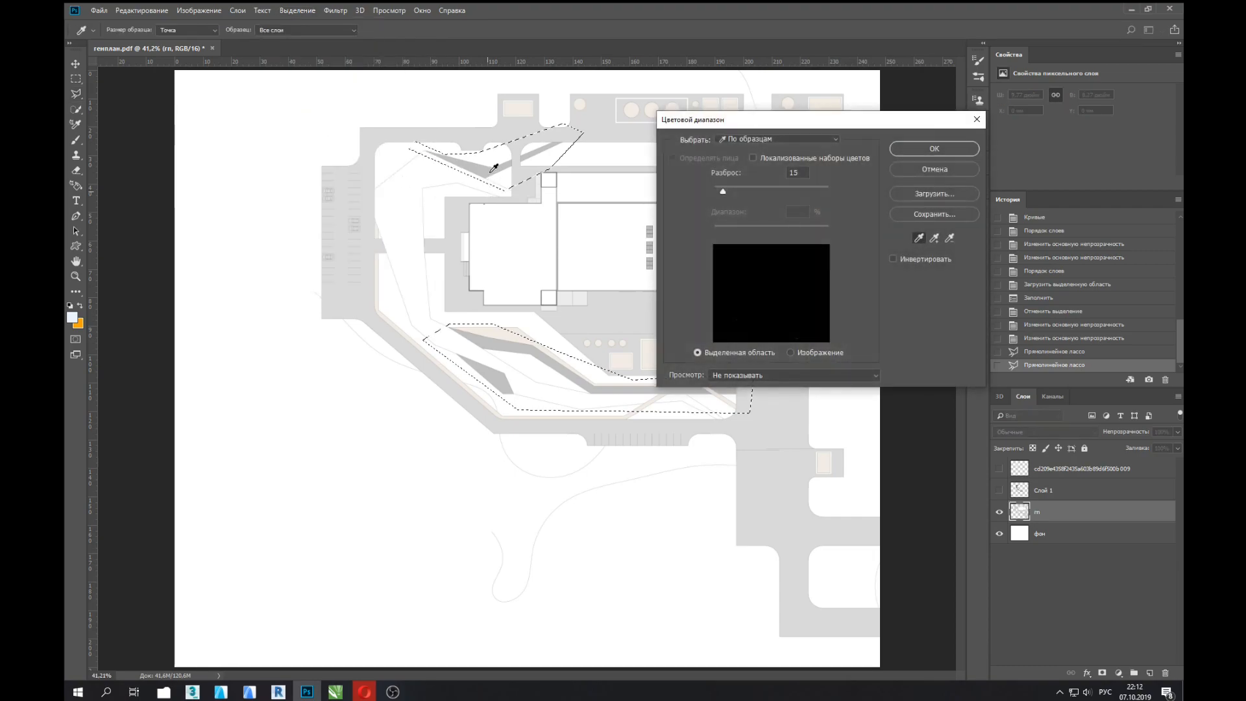
mouse_move(723, 190)
left_mouse_down()
mouse_move(823, 189)
mouse_move(717, 200)
left_mouse_up()
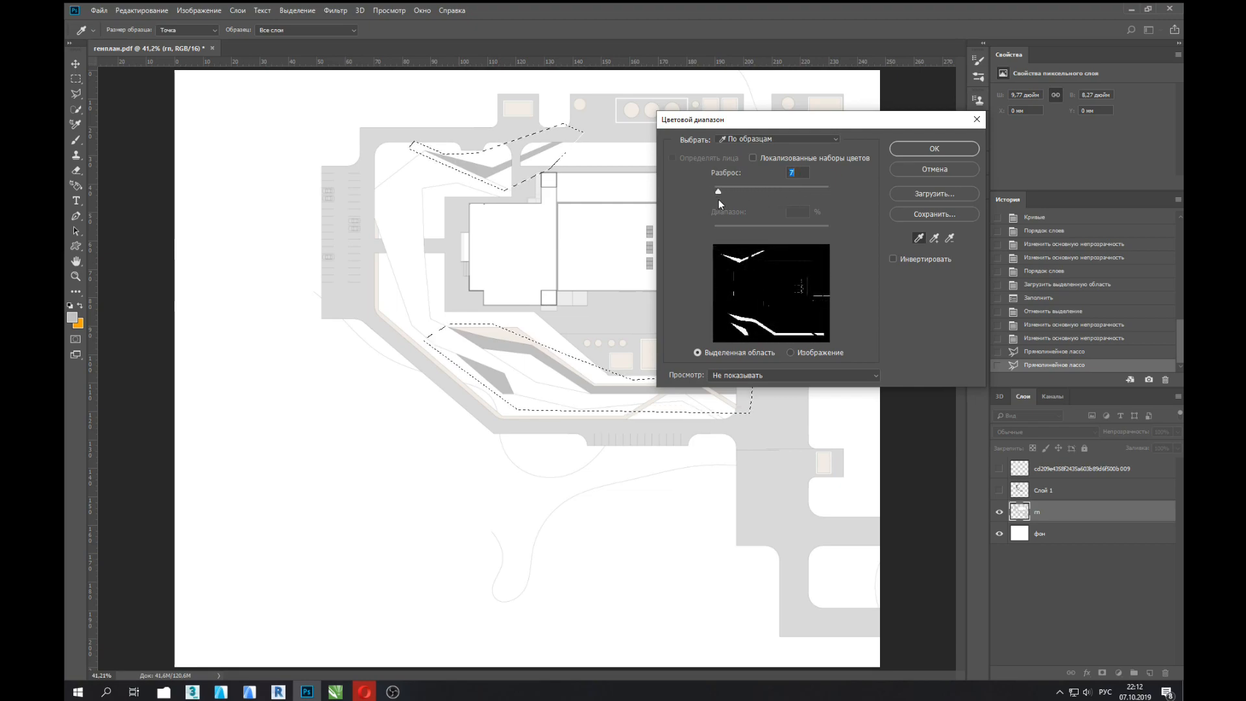
left_click(965, 154)
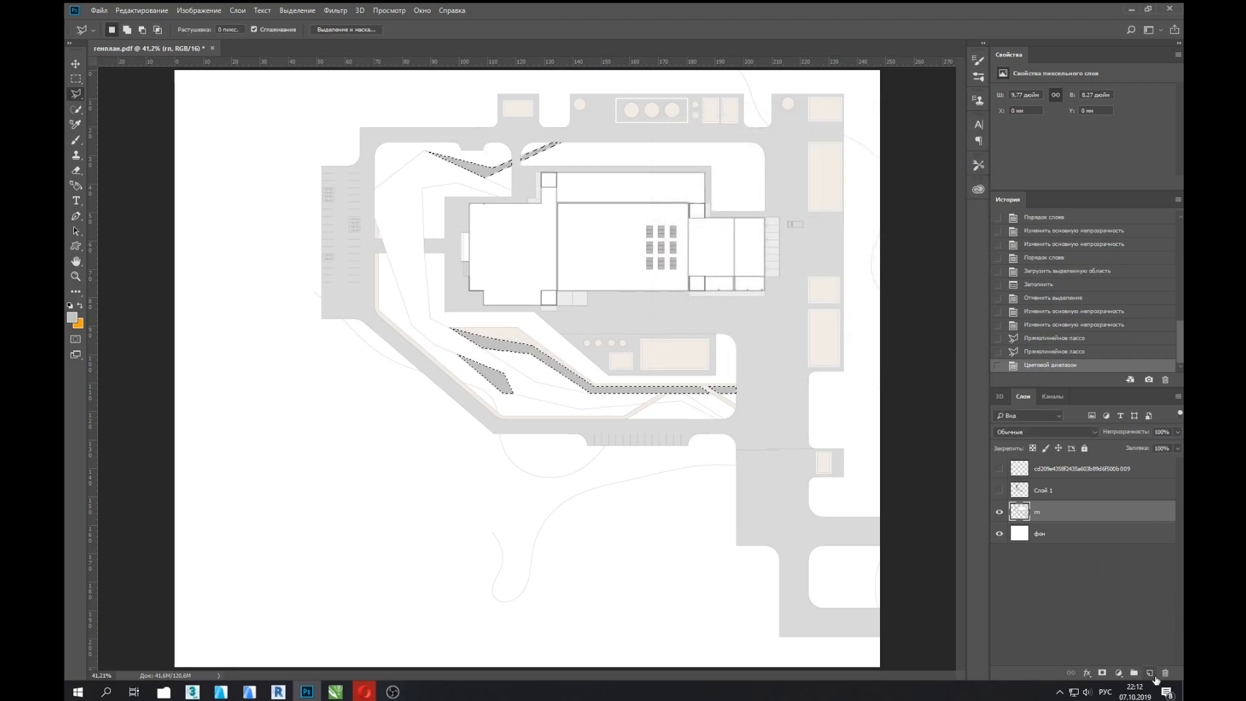
Step: Cut the selected dark strips from гп onto a new layer and make the channel texture and Слой 1 visible
right_click(544, 361)
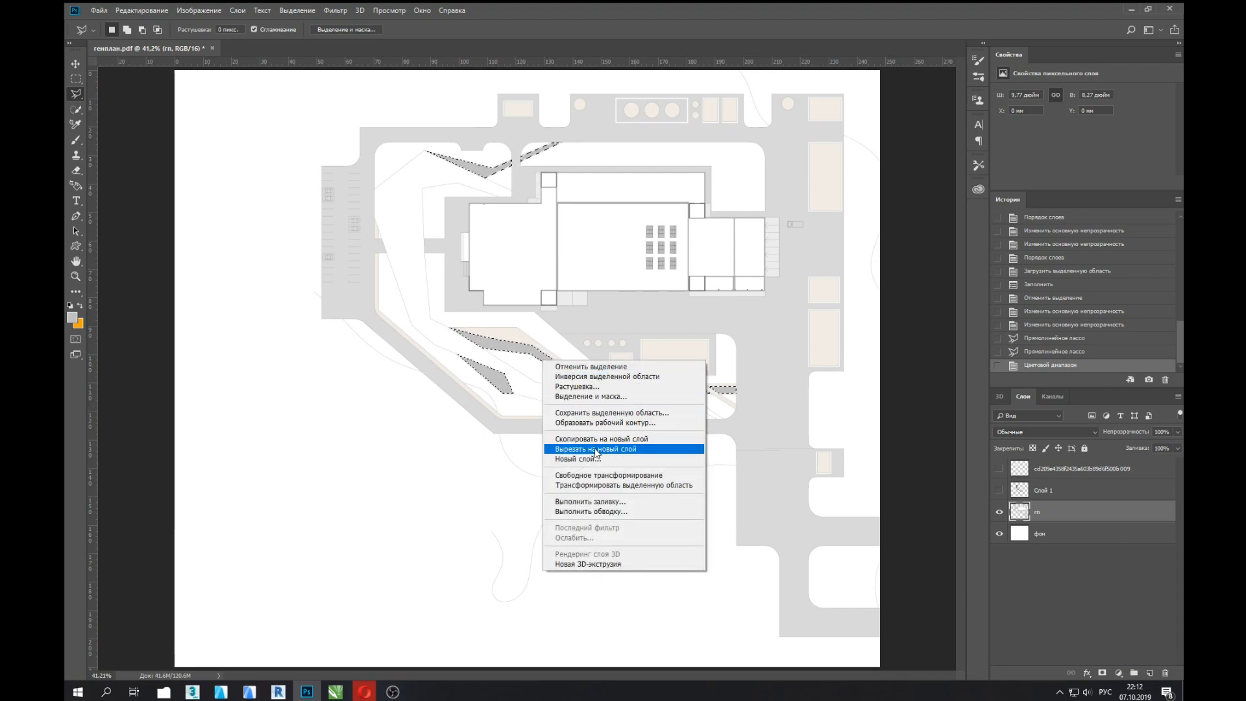
left_click(600, 448)
left_click(999, 513)
left_click(999, 513)
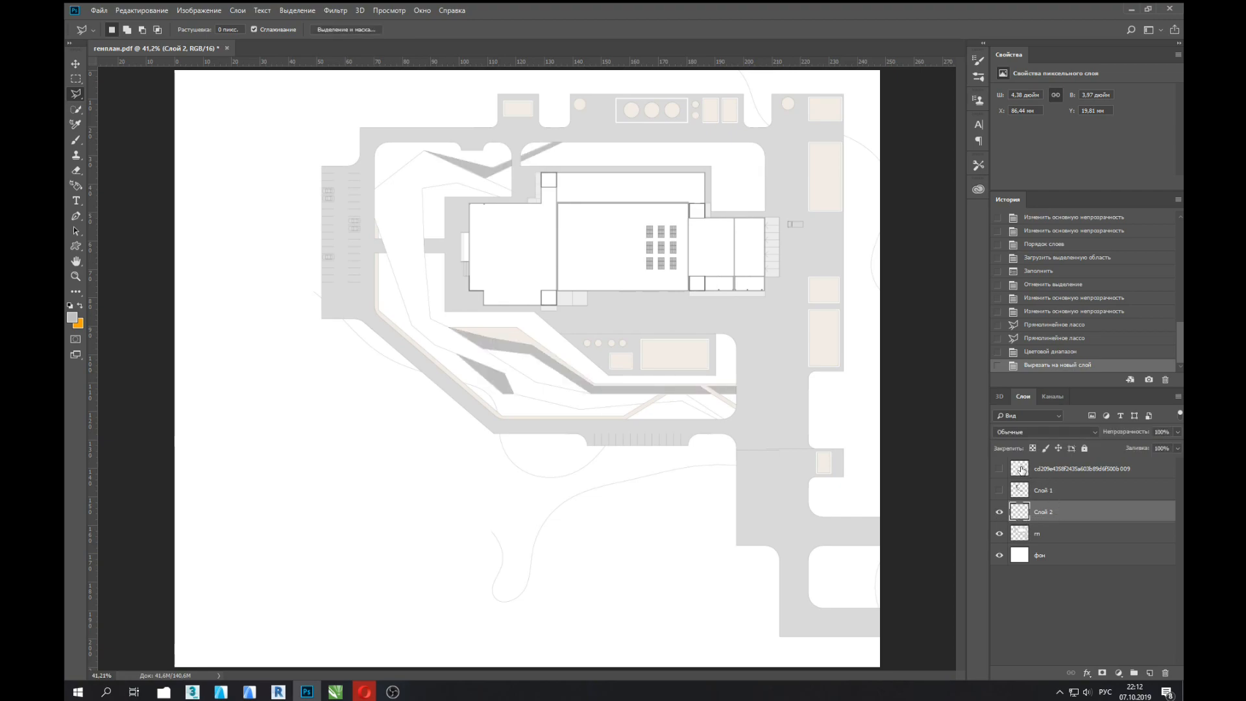
left_click(999, 489)
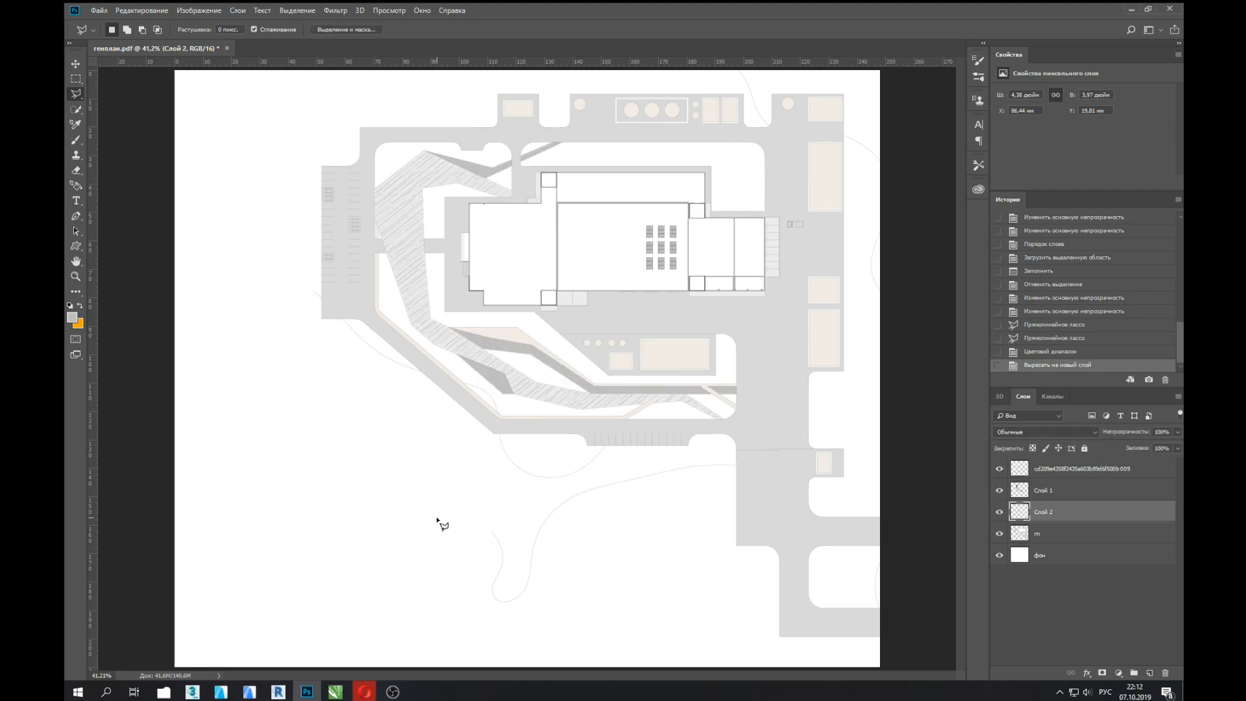
Step: Place the dark perforated metal image from the texture folder over the southeastern strips, scaled to about 40.5% and rotated about 13.6°
key("v")
mouse_move(164, 691)
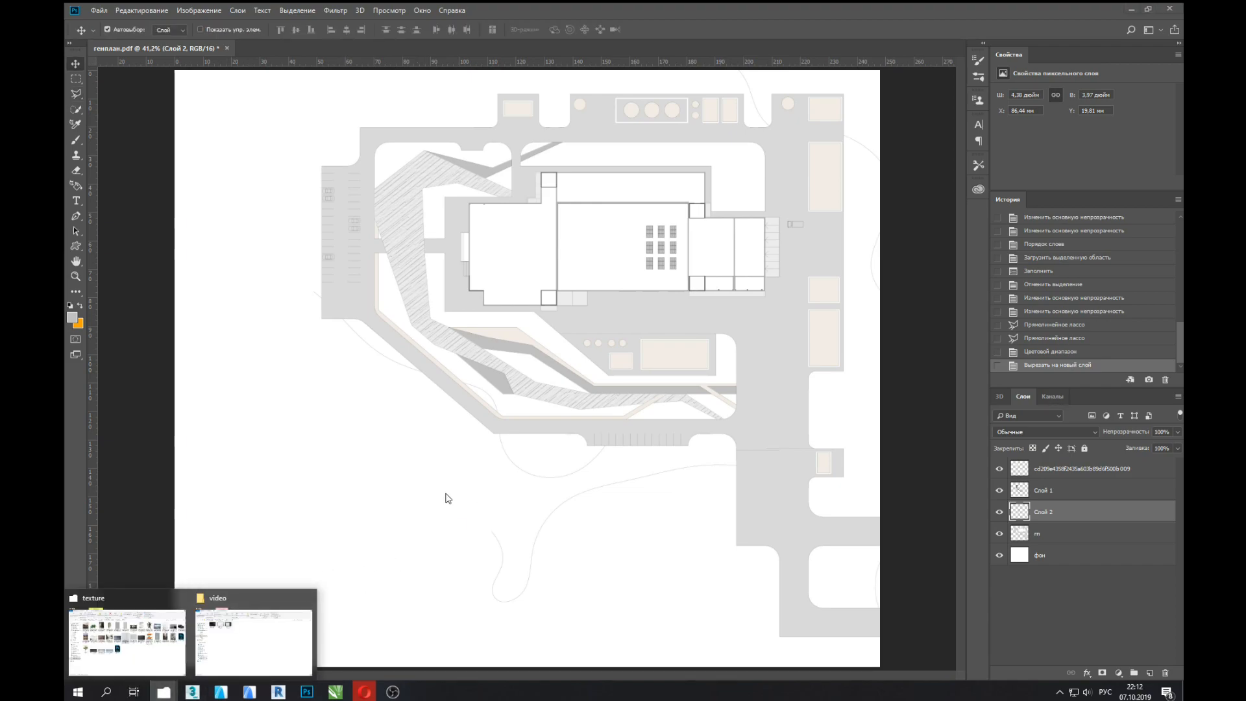
left_click(107, 665)
left_click_drag(759, 325, 582, 634)
left_click_drag(793, 194, 772, 386)
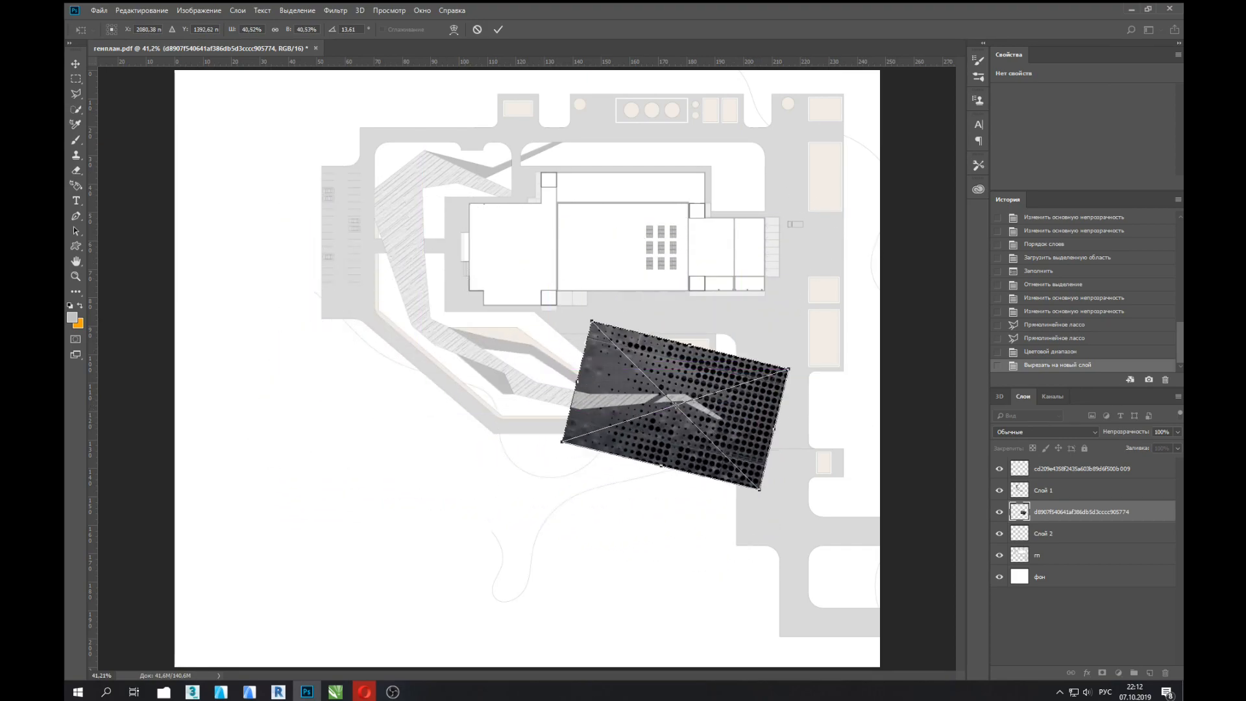
Step: Lower the perforated texture's opacity to 42%, scale it to about 33% and rotate it to about 9.8° over the strips' eastern end
left_click(1177, 431)
left_click_drag(1154, 445, 1146, 445)
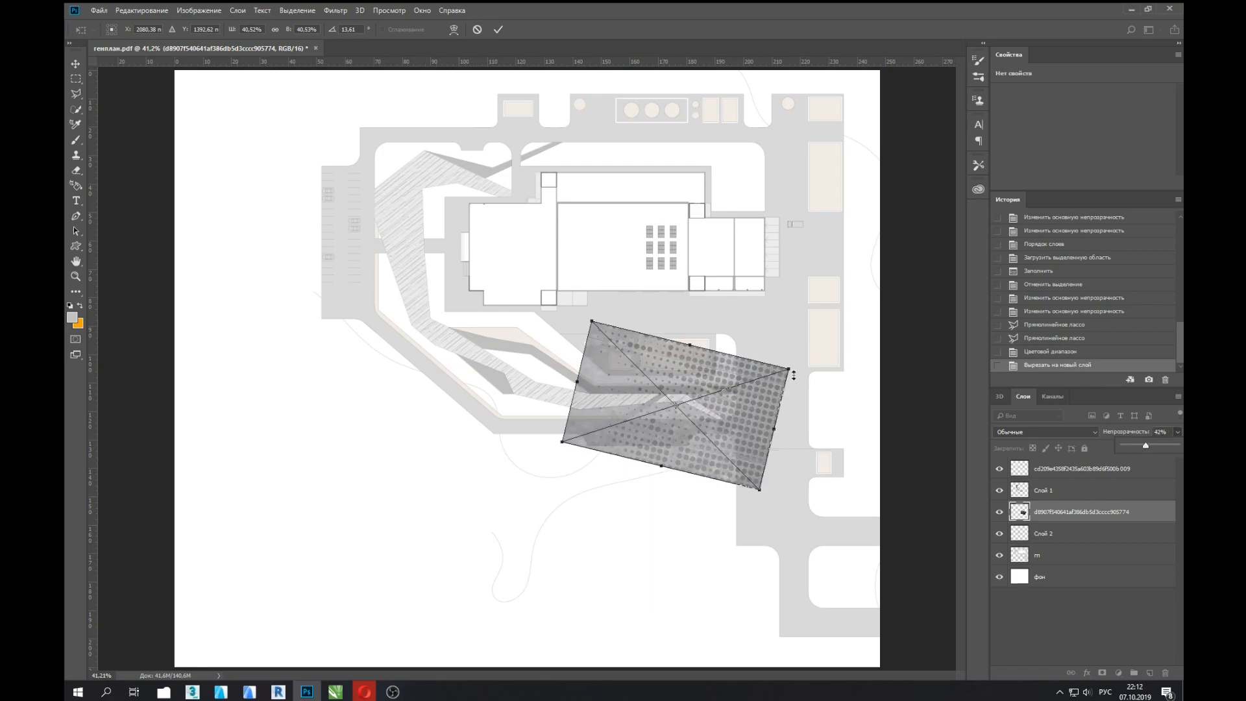
left_click_drag(788, 369, 738, 395)
left_click_drag(741, 468, 745, 454)
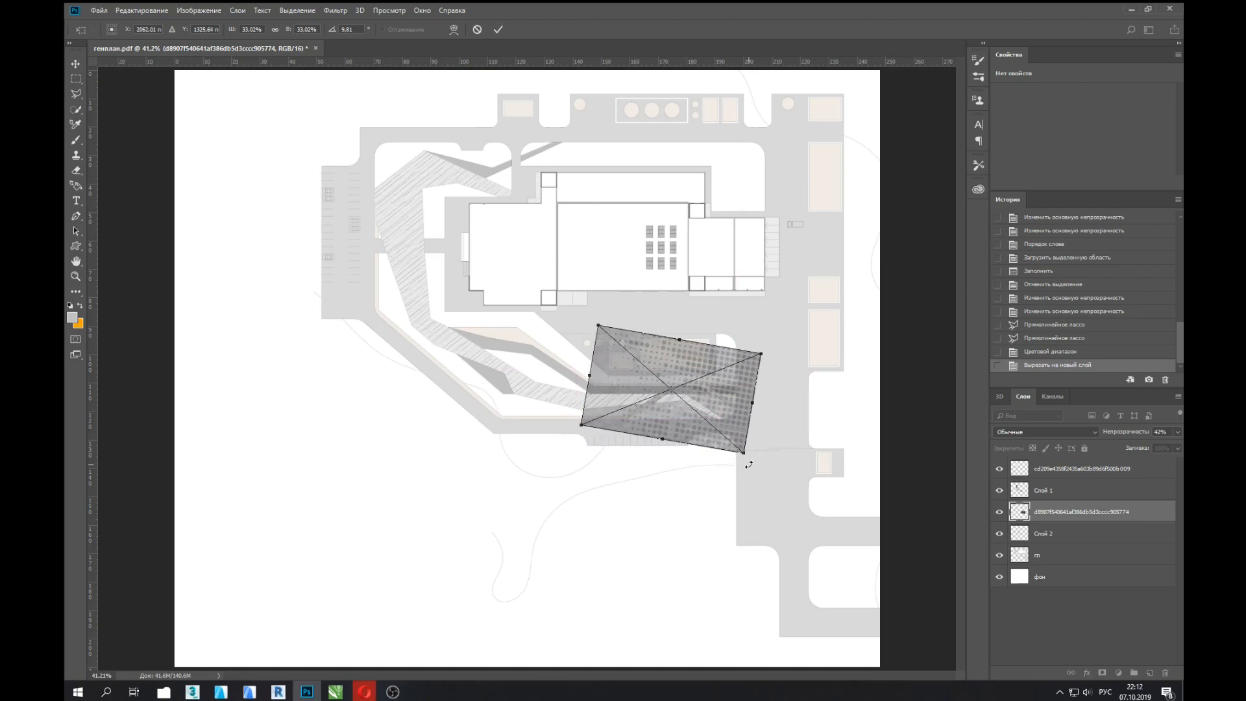
key("Return")
Step: Set the perforated texture's opacity to 100% and place an aligned duplicate west of it over the remaining lower strips
left_click(1177, 431)
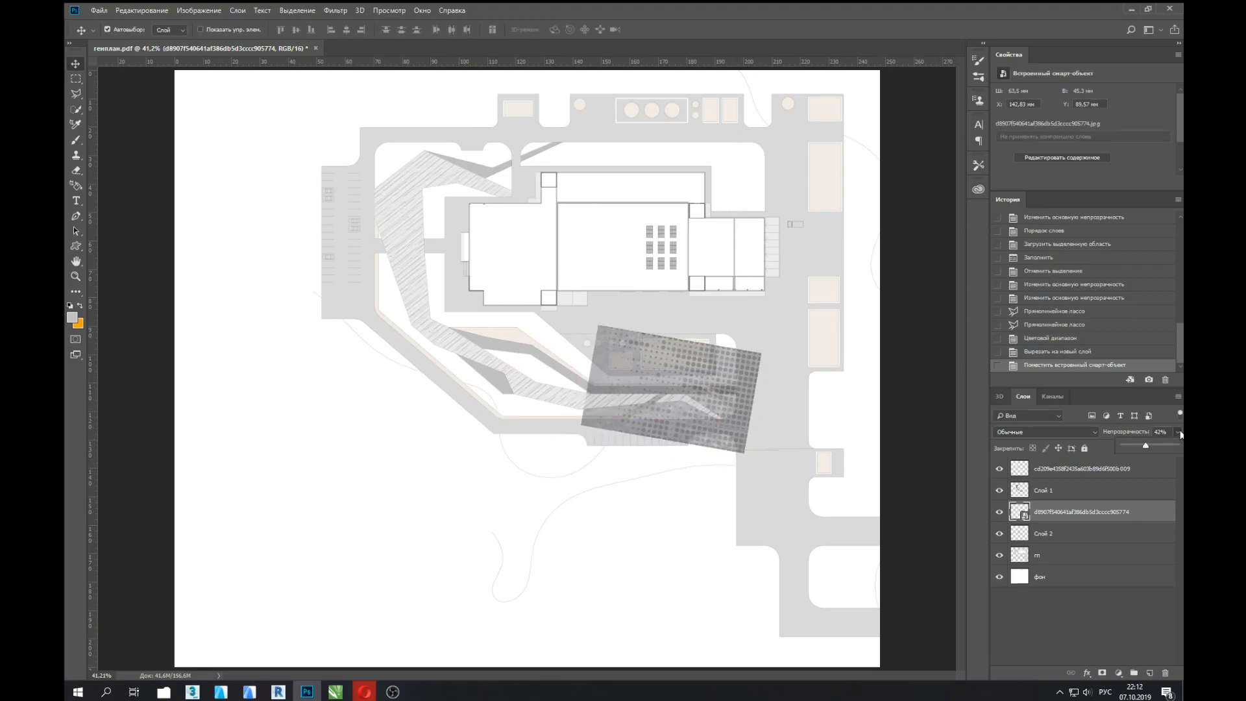
left_click_drag(1165, 445, 1176, 445)
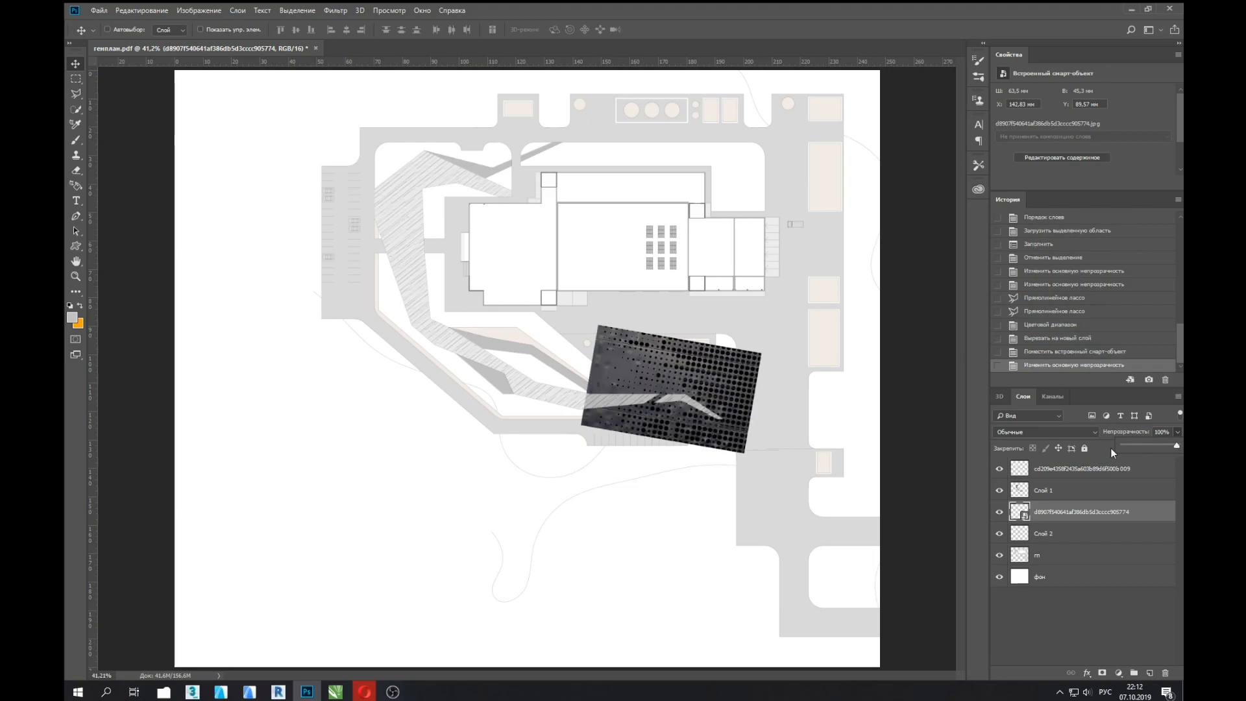
left_click_drag(788, 404, 644, 384, "ctrl+alt")
mouse_move(528, 355)
left_mouse_down()
mouse_move(511, 348)
mouse_move(534, 349)
left_mouse_up()
scroll(536, 353, "up", 2)
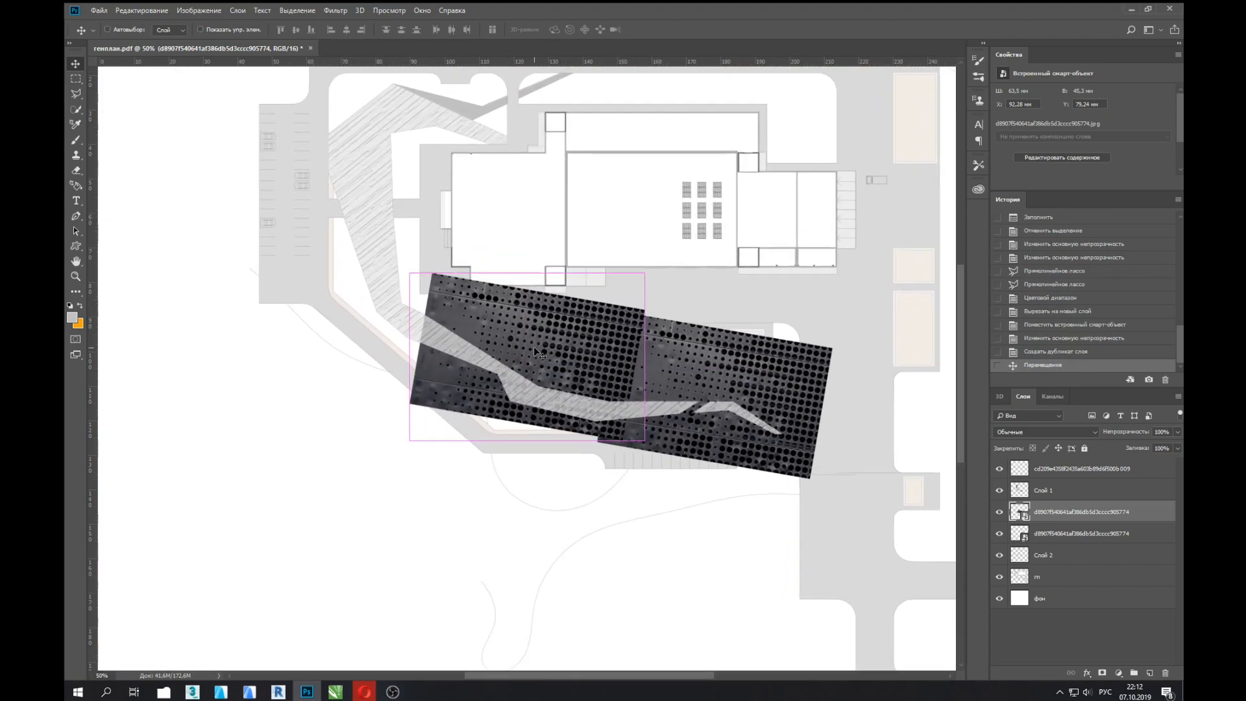
left_click_drag(596, 326, 596, 336)
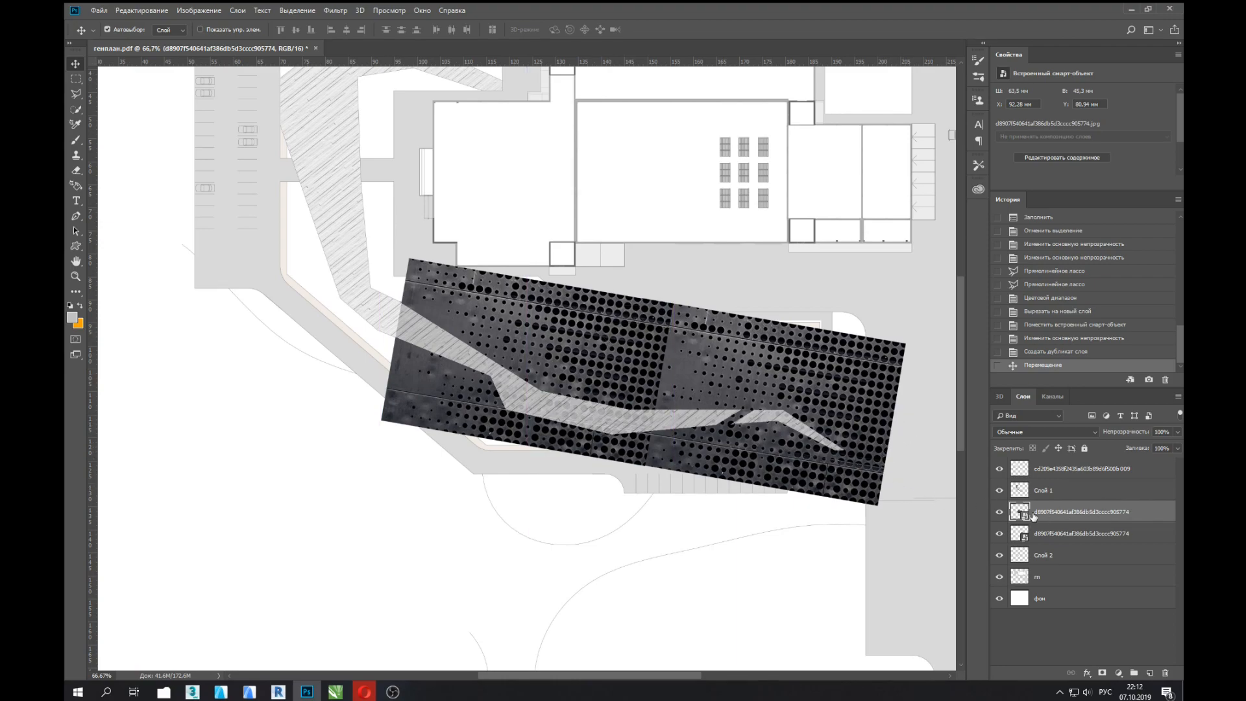
Step: Rasterize the duplicate texture and set the Eraser to 40% opacity with a soft round brush at 28% hardness
key("e")
left_click(638, 363)
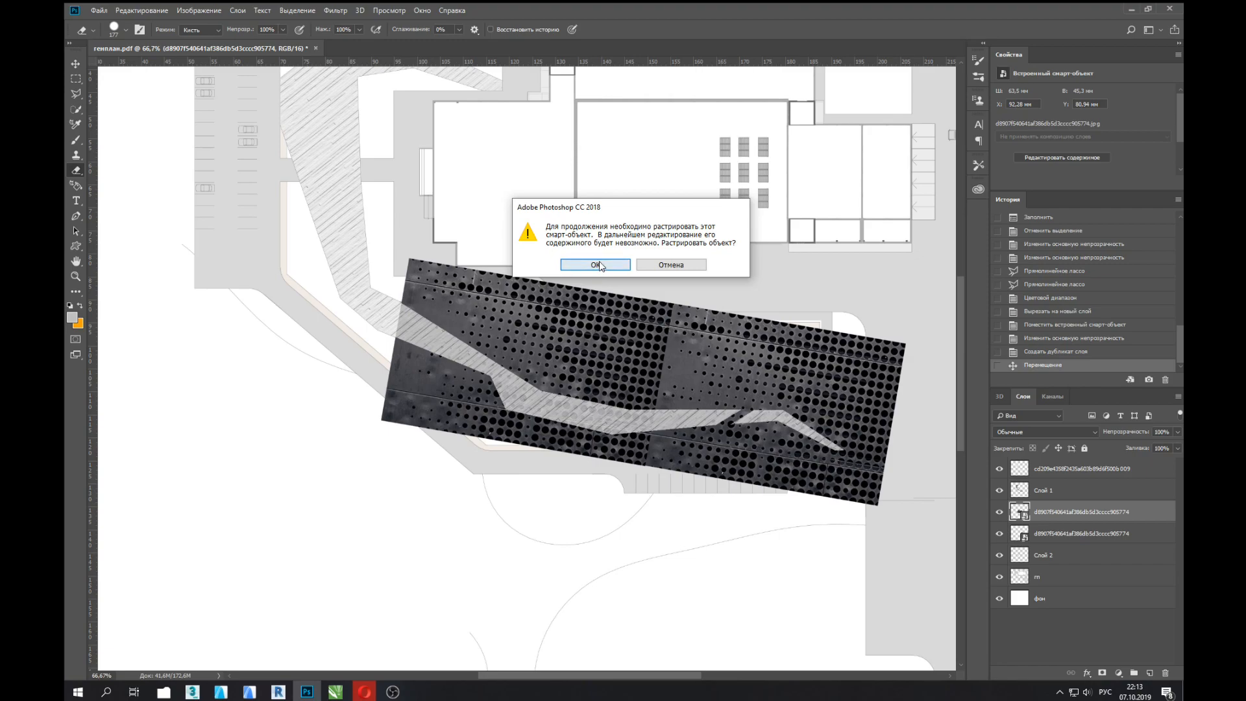
left_click(596, 266)
left_click(283, 29)
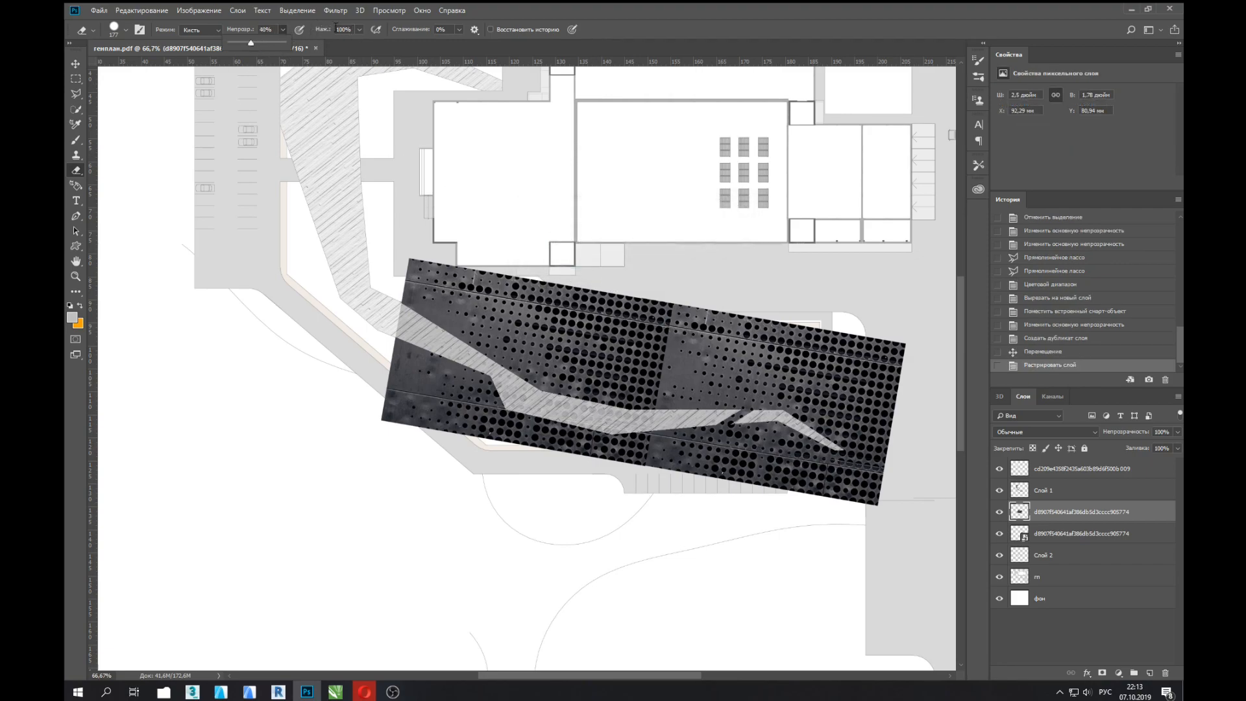
left_click(126, 30)
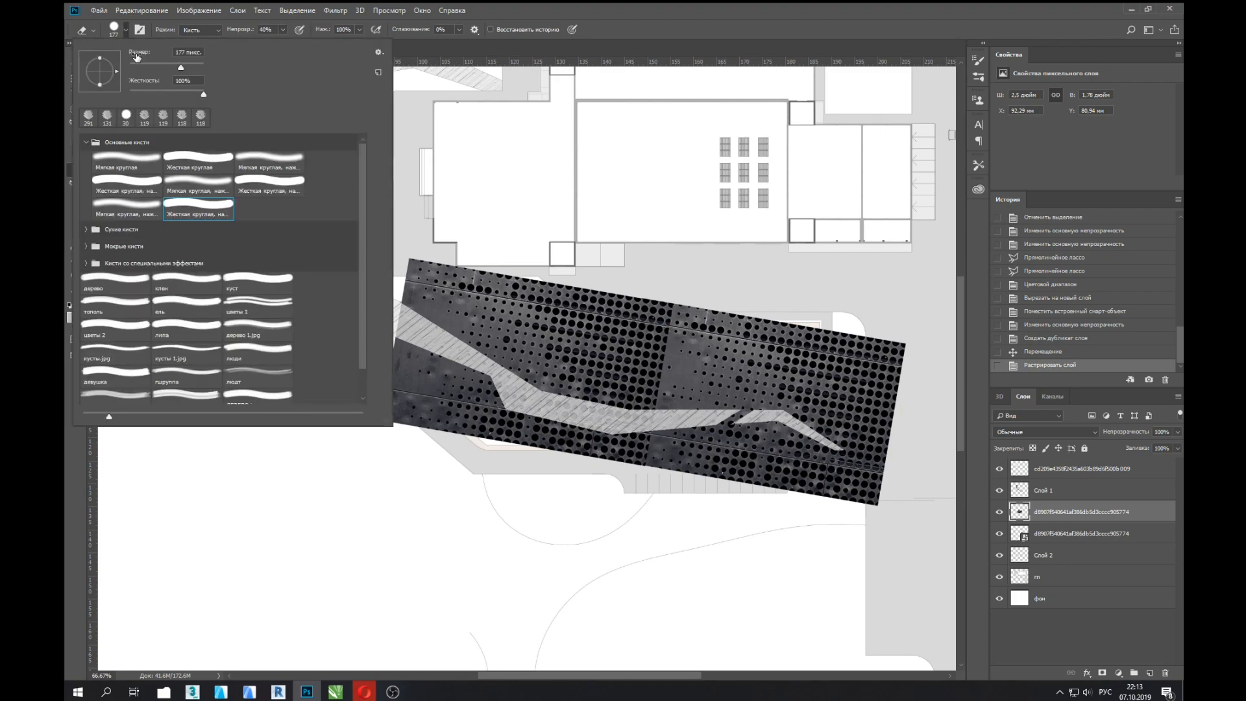
left_click_drag(155, 93, 151, 96)
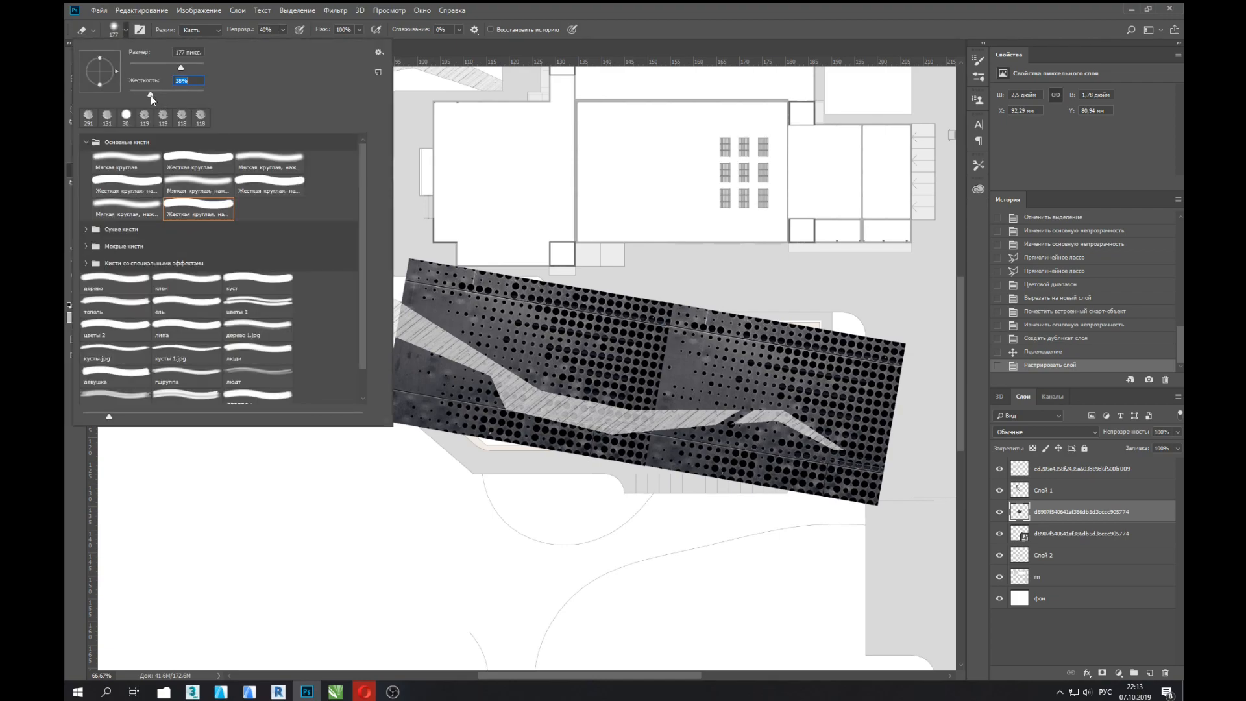
left_click(126, 204)
Step: Erase softly along the duplicate's eastern edge to blend the seam between the two perforated textures
left_click(668, 339)
mouse_move(668, 339)
left_mouse_down()
mouse_move(671, 368)
mouse_move(685, 331)
mouse_move(664, 397)
mouse_move(679, 310)
left_mouse_up()
left_click_drag(664, 407, 663, 383)
left_click_drag(663, 383, 656, 472)
mouse_move(656, 472)
left_mouse_down()
mouse_move(651, 499)
mouse_move(686, 383)
mouse_move(672, 441)
left_mouse_up()
left_click_drag(664, 385, 658, 478)
left_click(658, 478)
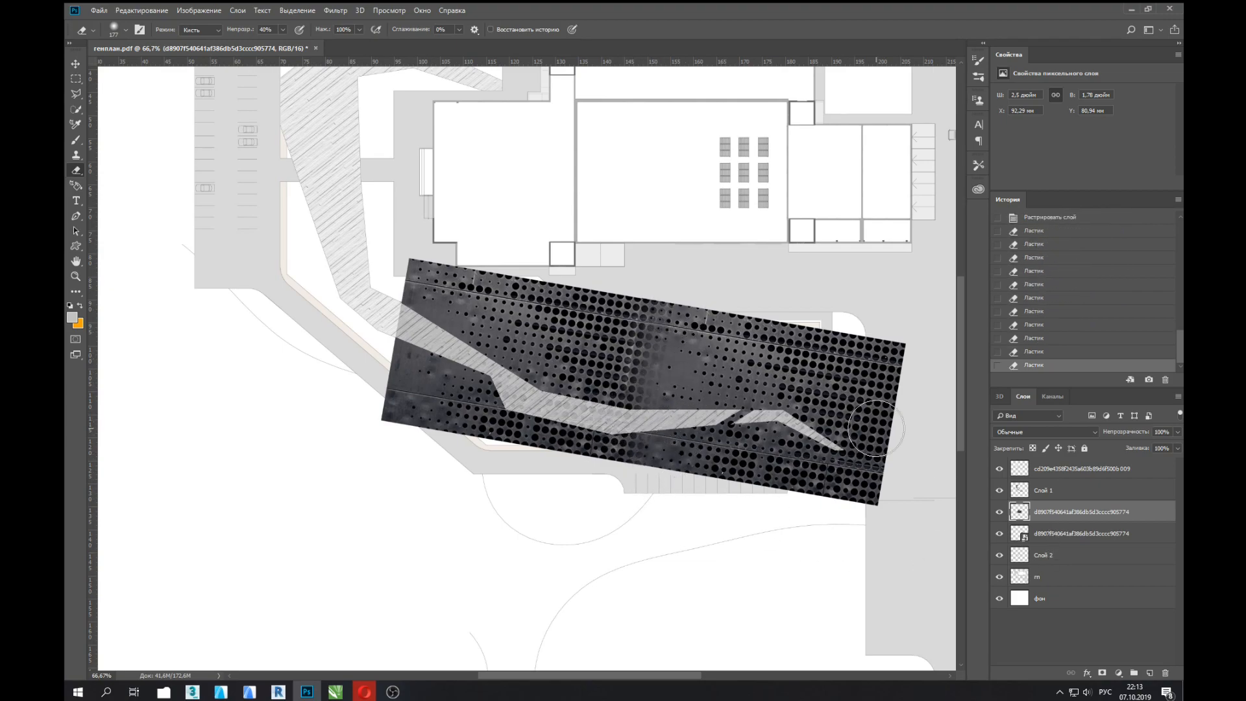
Step: Duplicate the perforated texture and move the copy over the strips north of the building
key("v")
left_click(837, 400, "ctrl")
left_click_drag(837, 401, 492, 114)
key("ctrl+z")
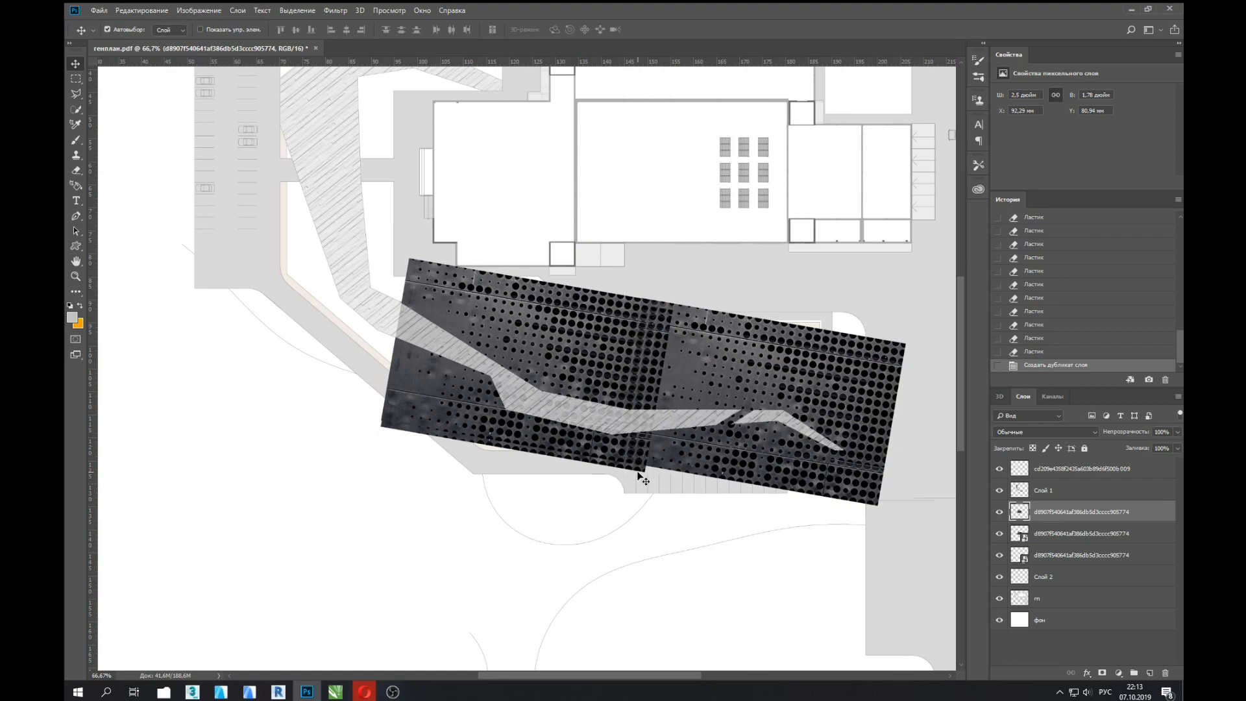
left_click_drag(641, 475, 572, 179)
scroll(590, 236, "down", 5)
Step: Rotate the northern texture copy to about -23°, shrink it and position it over the northern strips
key("ctrl+t")
left_click_drag(618, 247, 612, 189)
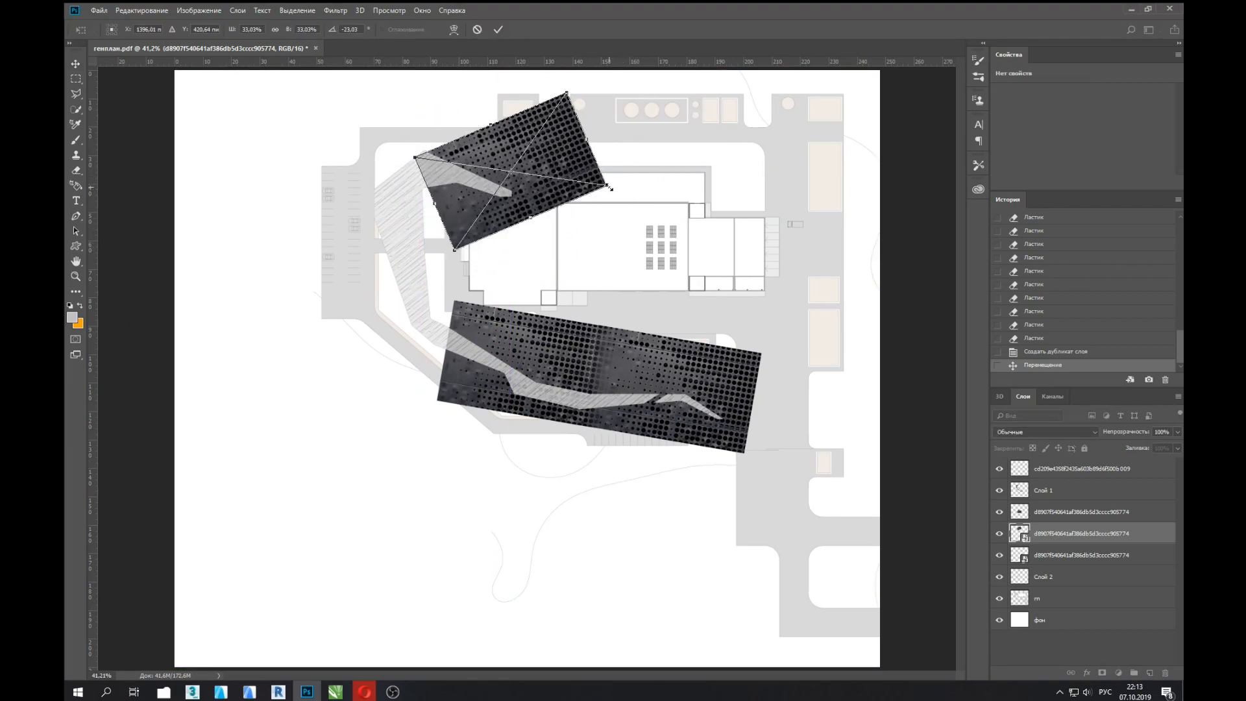
left_click_drag(566, 92, 542, 125)
left_click_drag(540, 170, 563, 153)
key("Return")
Step: Merge the three perforated texture layers into one layer
left_click(1072, 517)
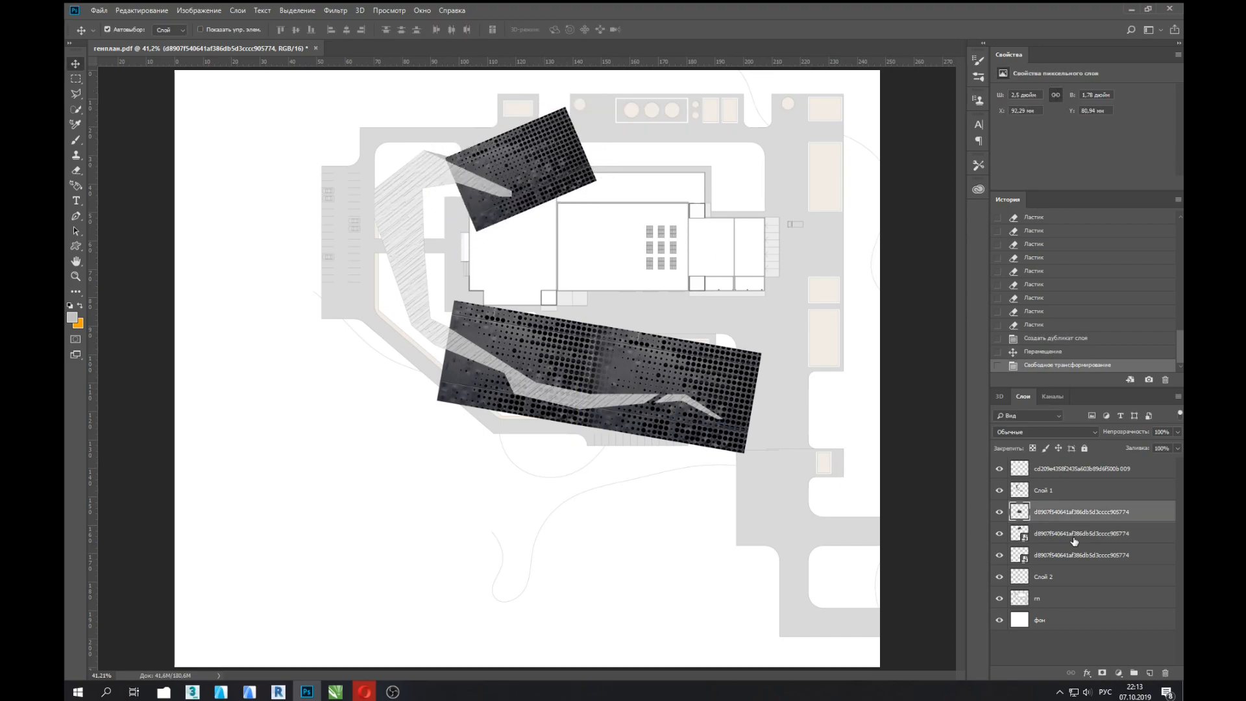
left_click(999, 513)
left_click(999, 512)
left_click(1000, 469)
left_click(1000, 469)
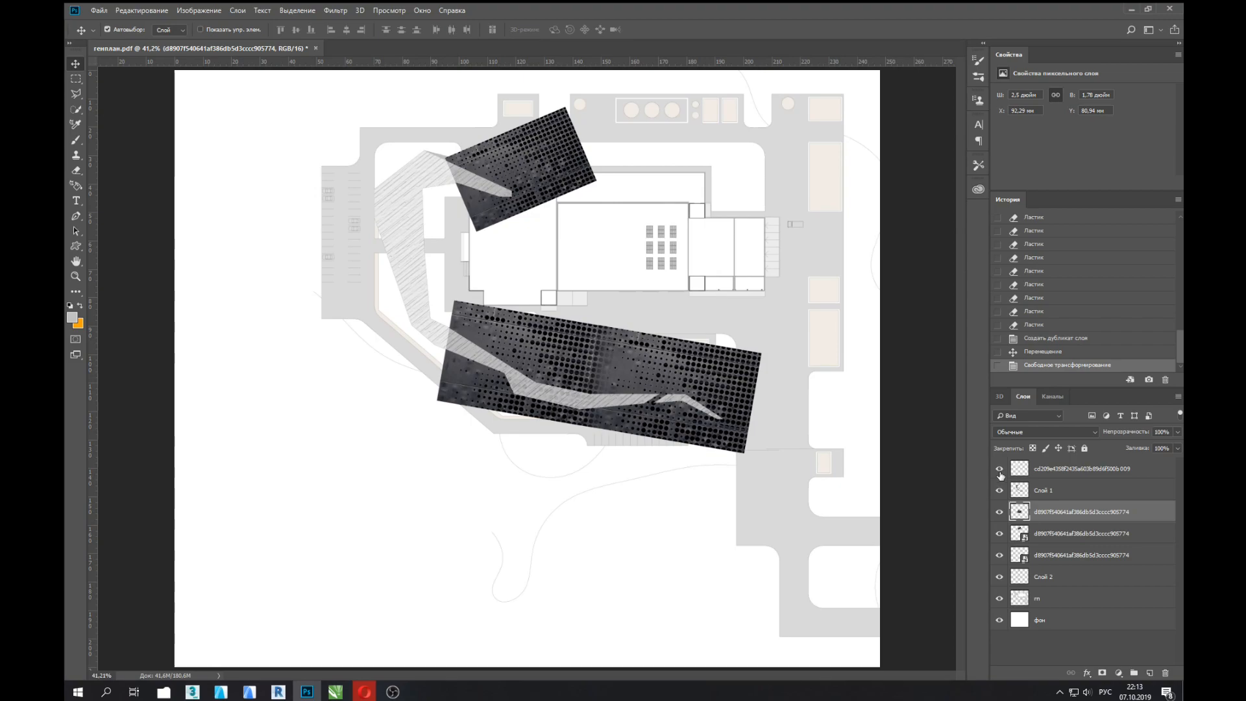
left_click(1052, 557, "shift")
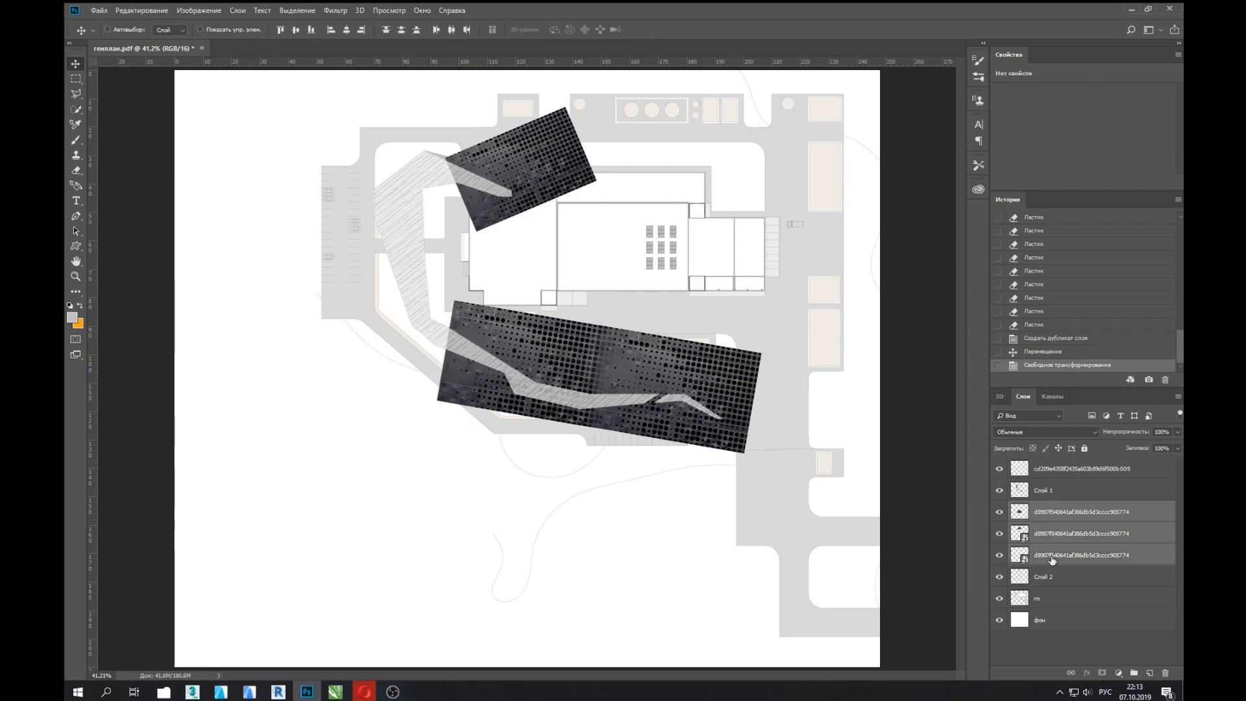
key("ctrl+e")
left_click(1018, 508, "ctrl")
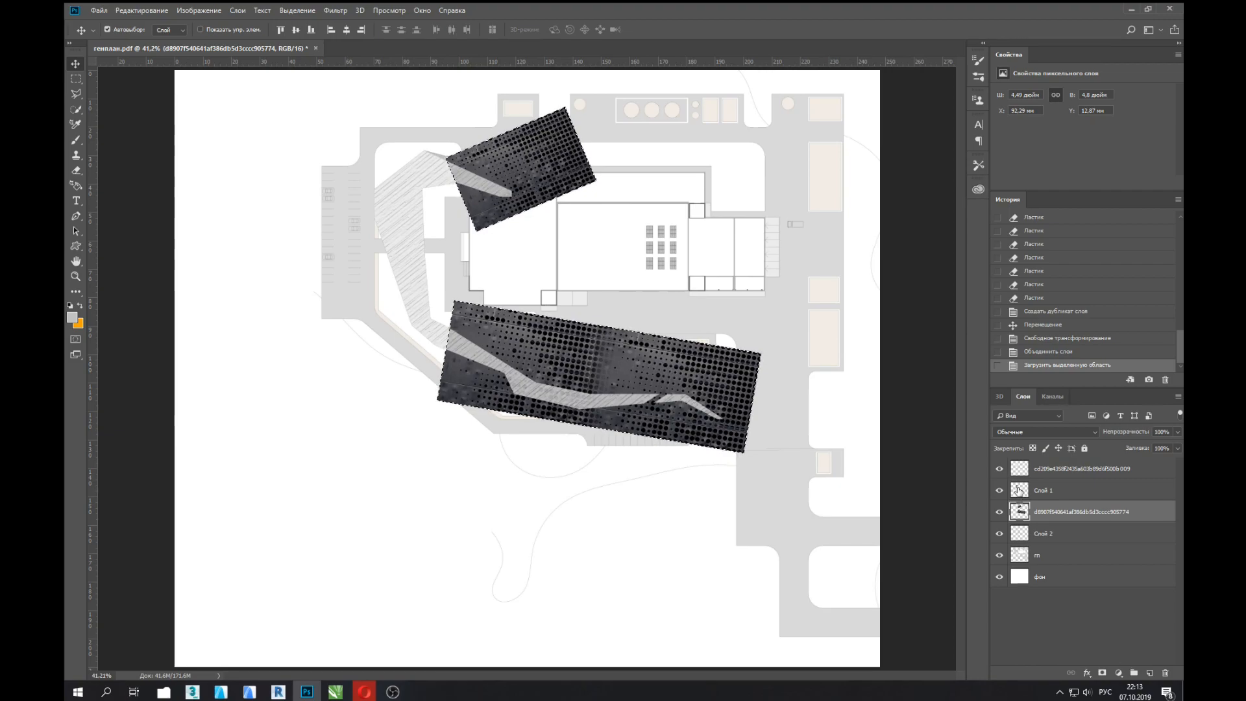
left_click(1020, 491, "ctrl")
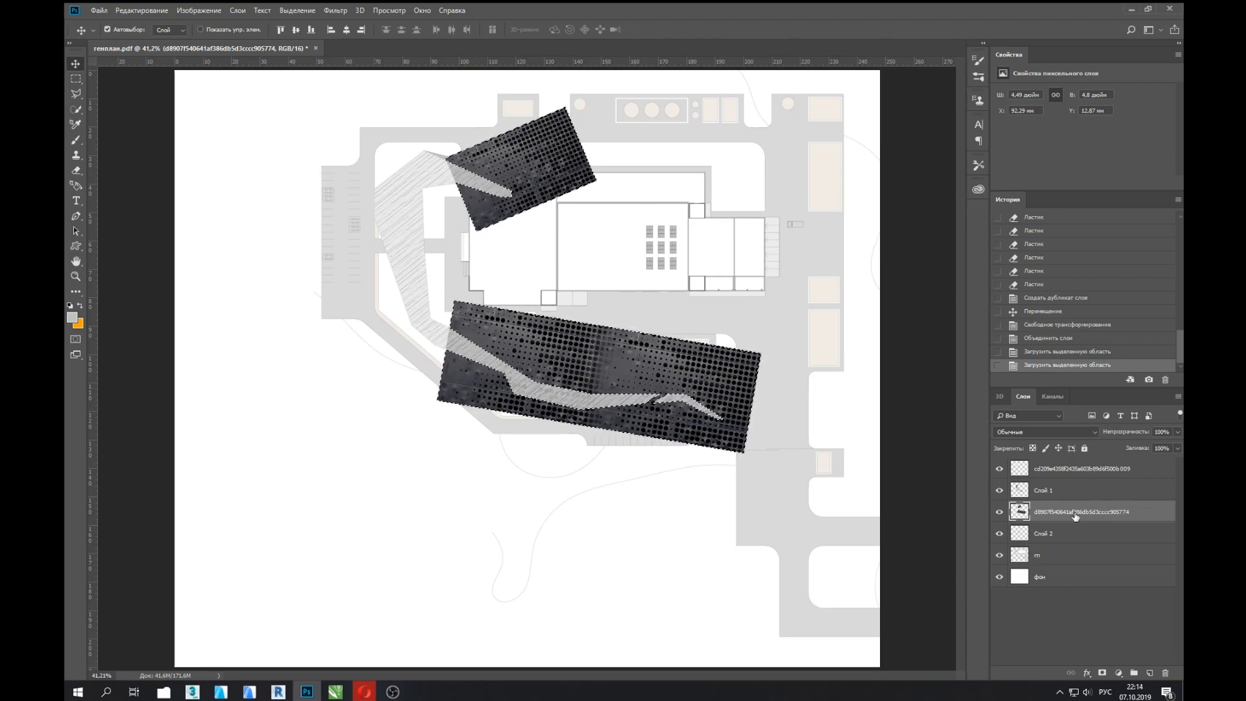
left_click(1020, 491, "ctrl")
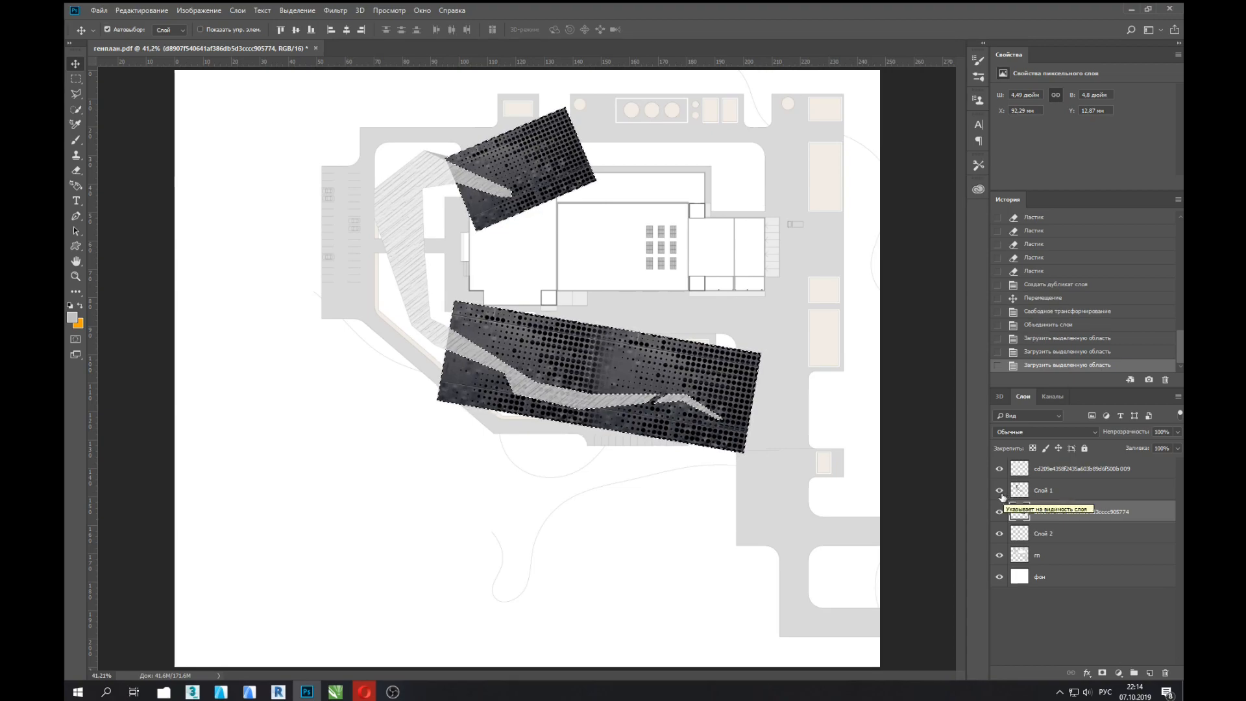
left_click(1019, 536, "ctrl+shift")
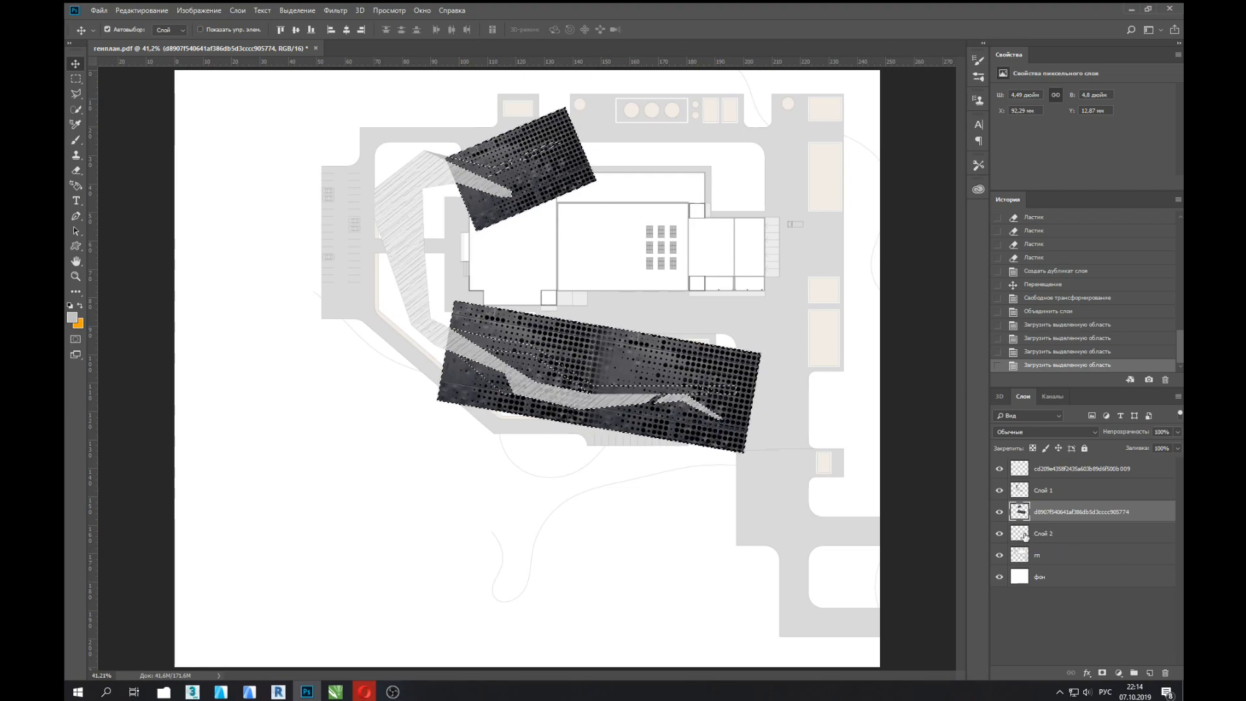
key("ctrl+d")
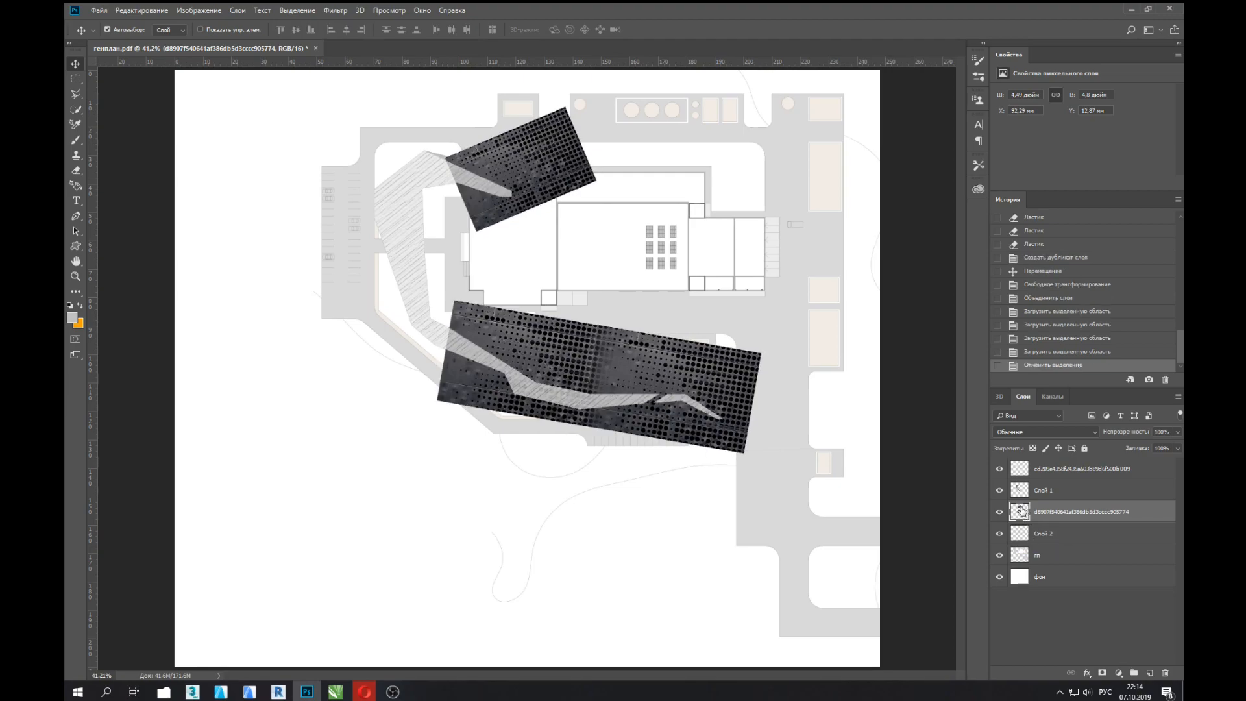
Step: Load the merged perforated texture's outline as a selection and subtract the strips on Слой 2 from it
left_click(1020, 511, "ctrl")
left_click(1019, 533, "ctrl")
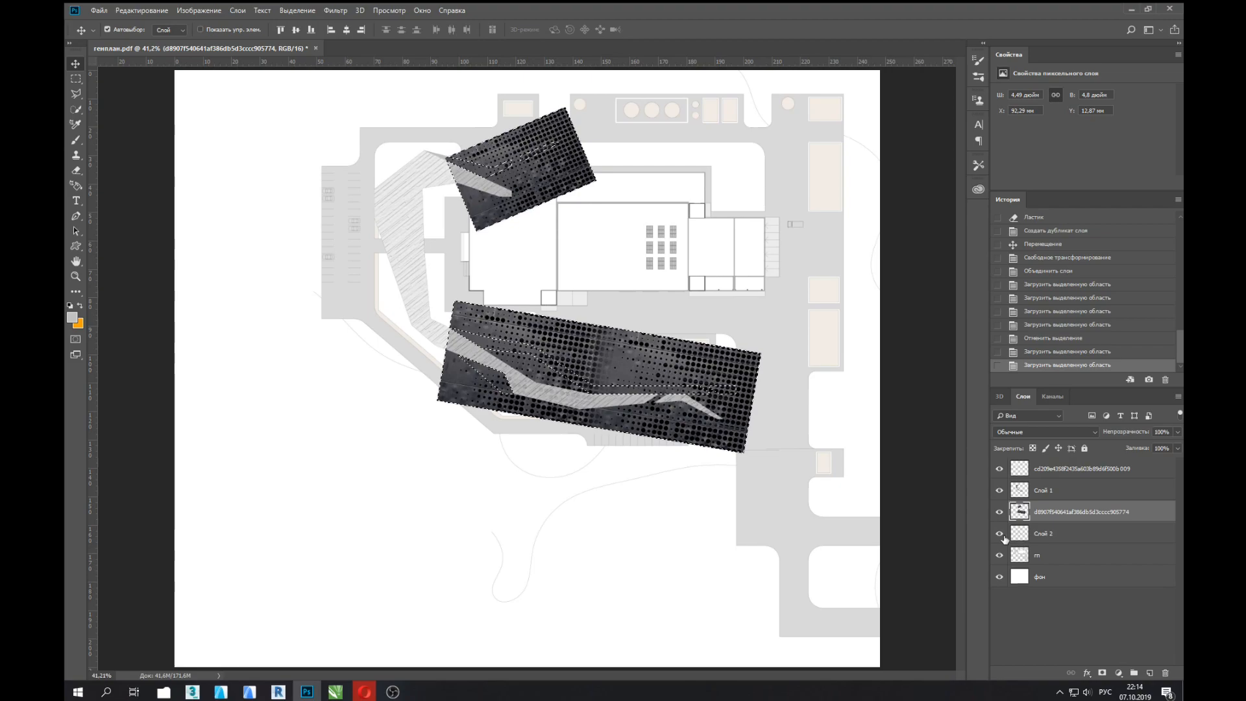
key("Delete")
key("Delete")
key("Delete")
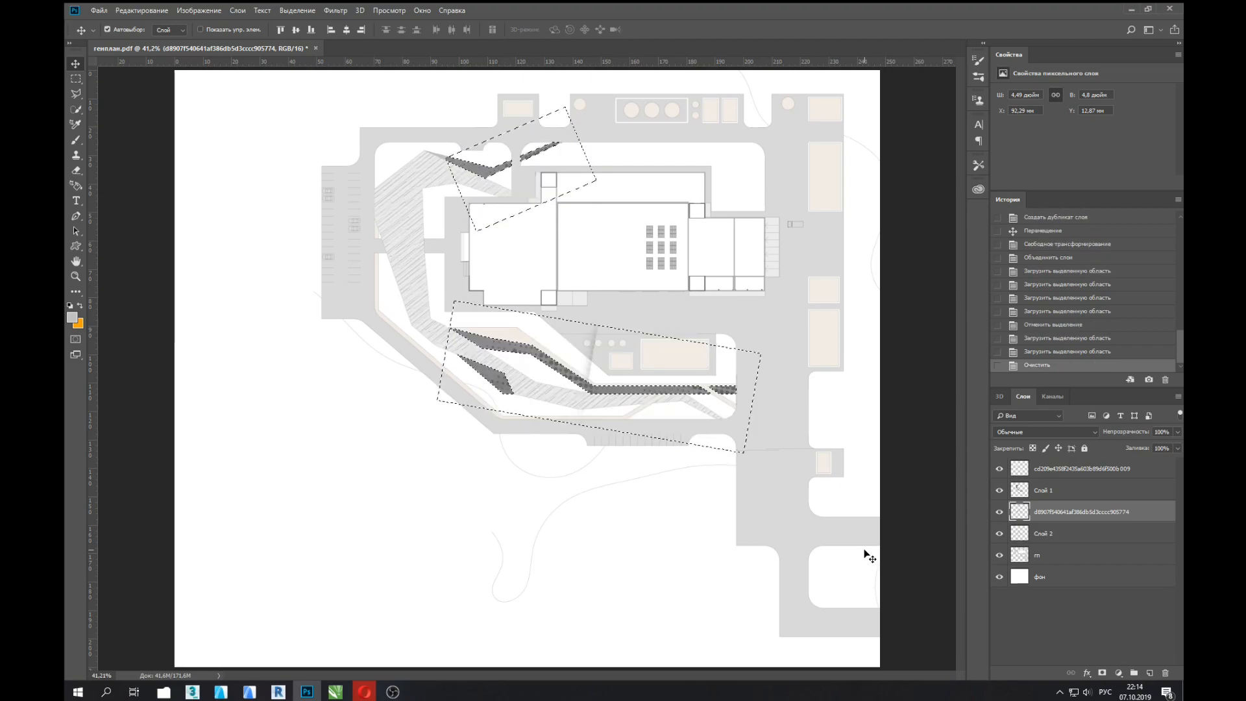
key("ctrl+z")
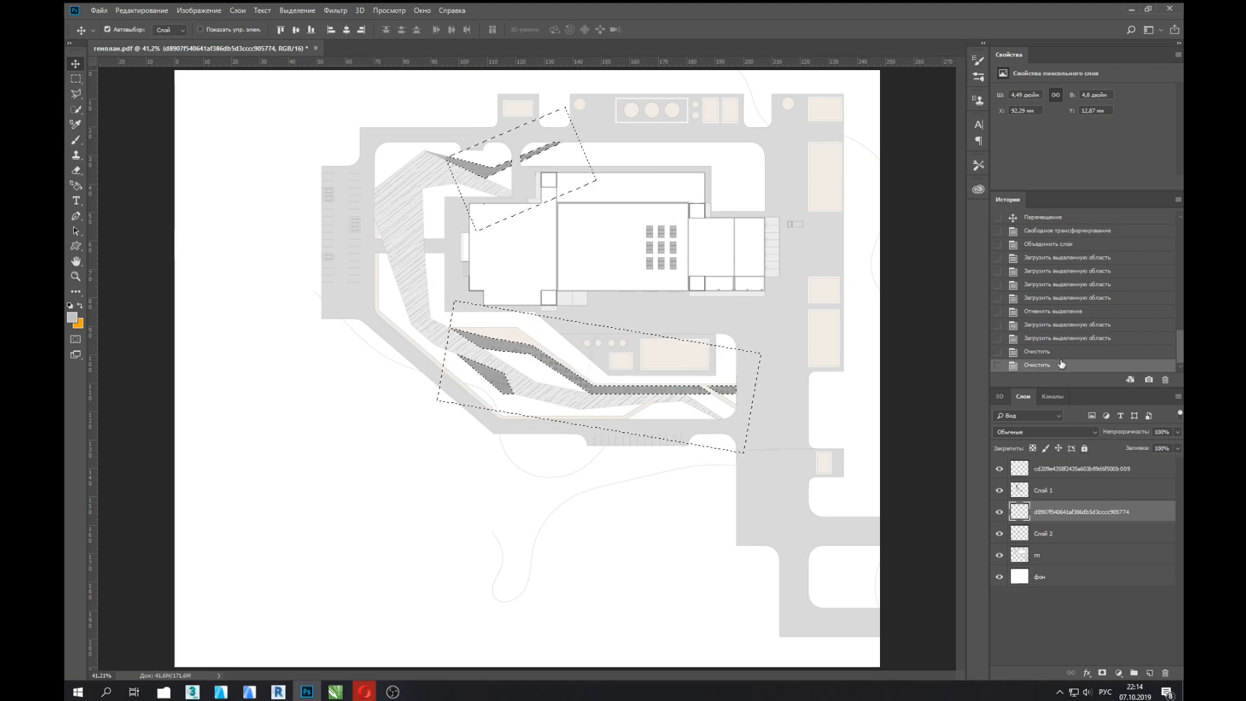
key("ctrl+alt+z")
left_click(1165, 380)
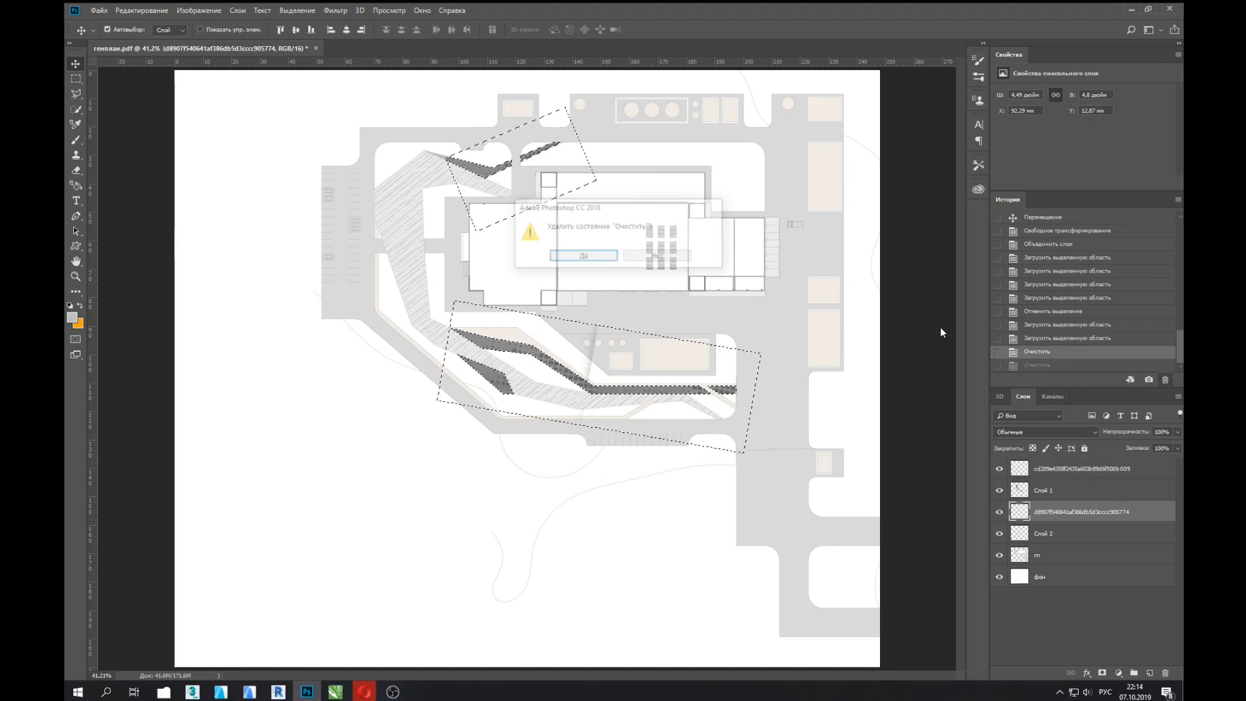
left_click(599, 256)
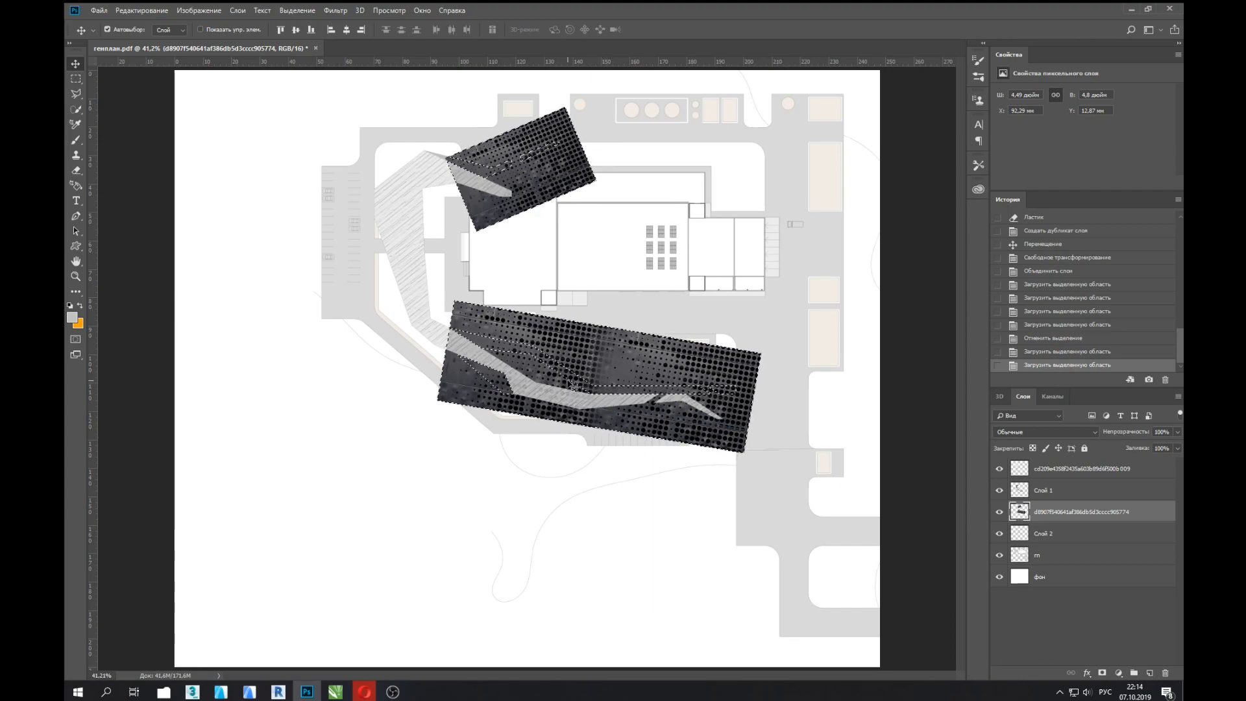
Step: Cut the selected excess of the perforated texture to a new layer and delete that layer
key("m")
right_click(519, 347)
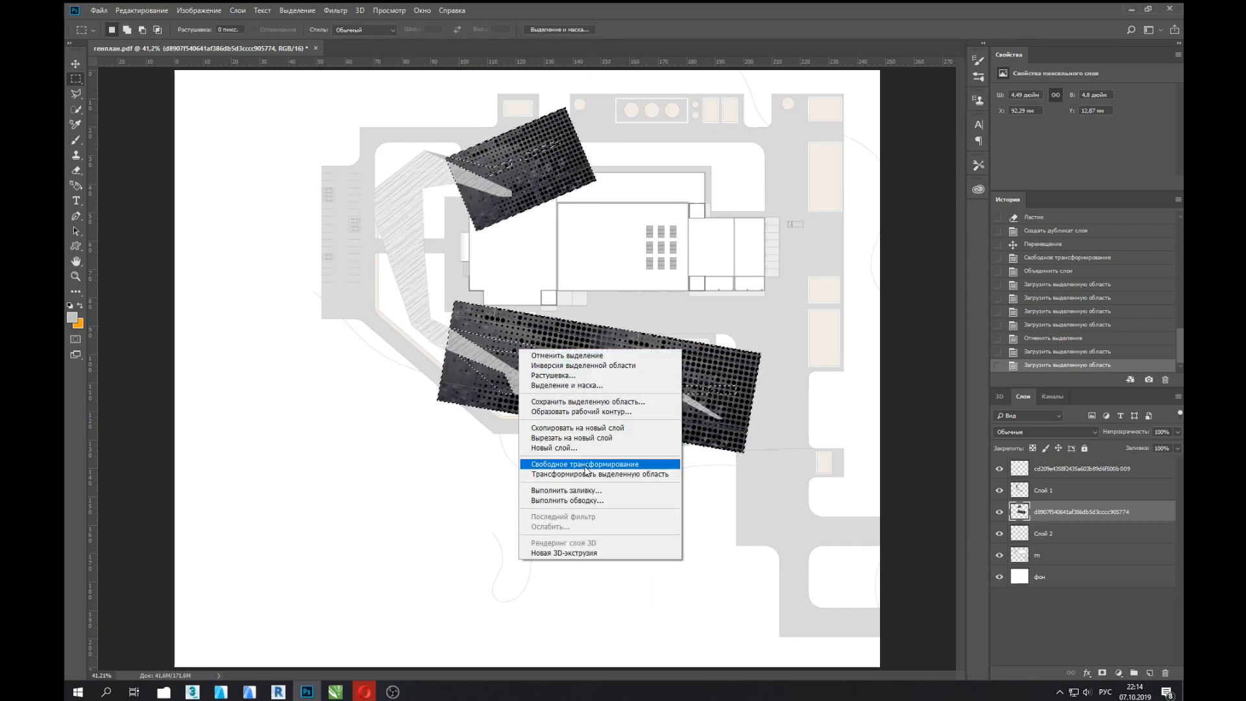
left_click(566, 439)
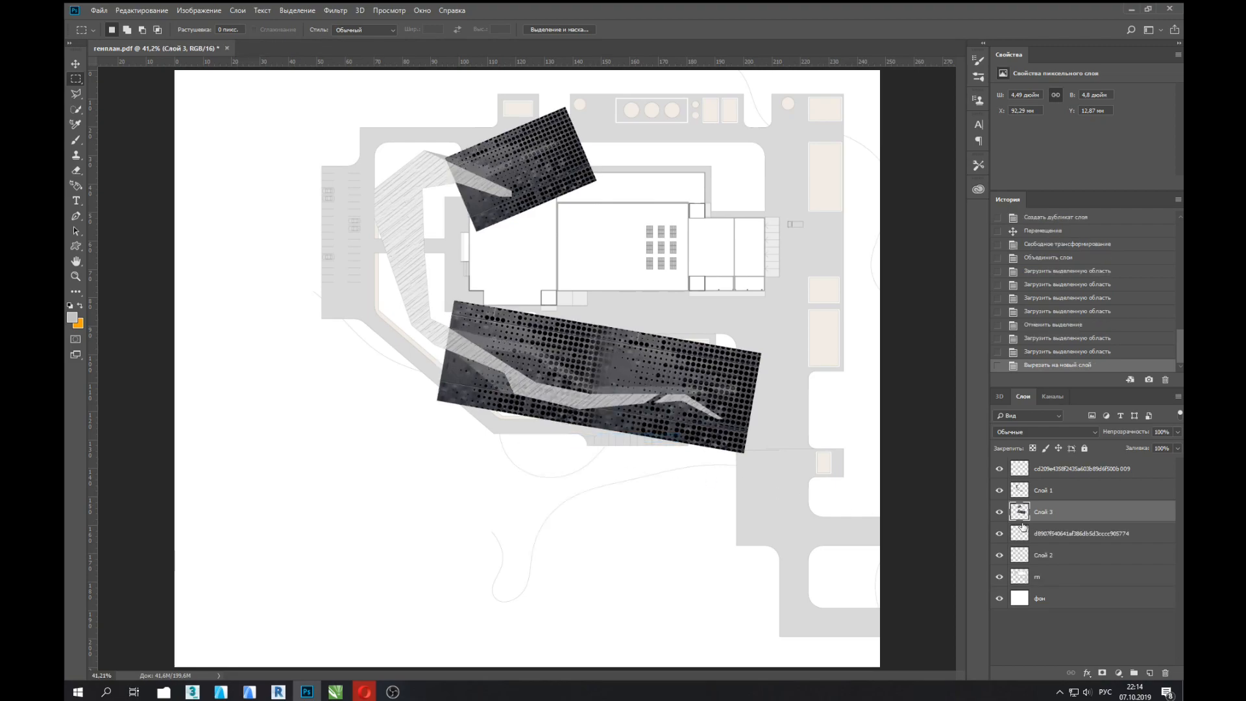
left_click(999, 513)
left_click(1000, 513)
key("Delete")
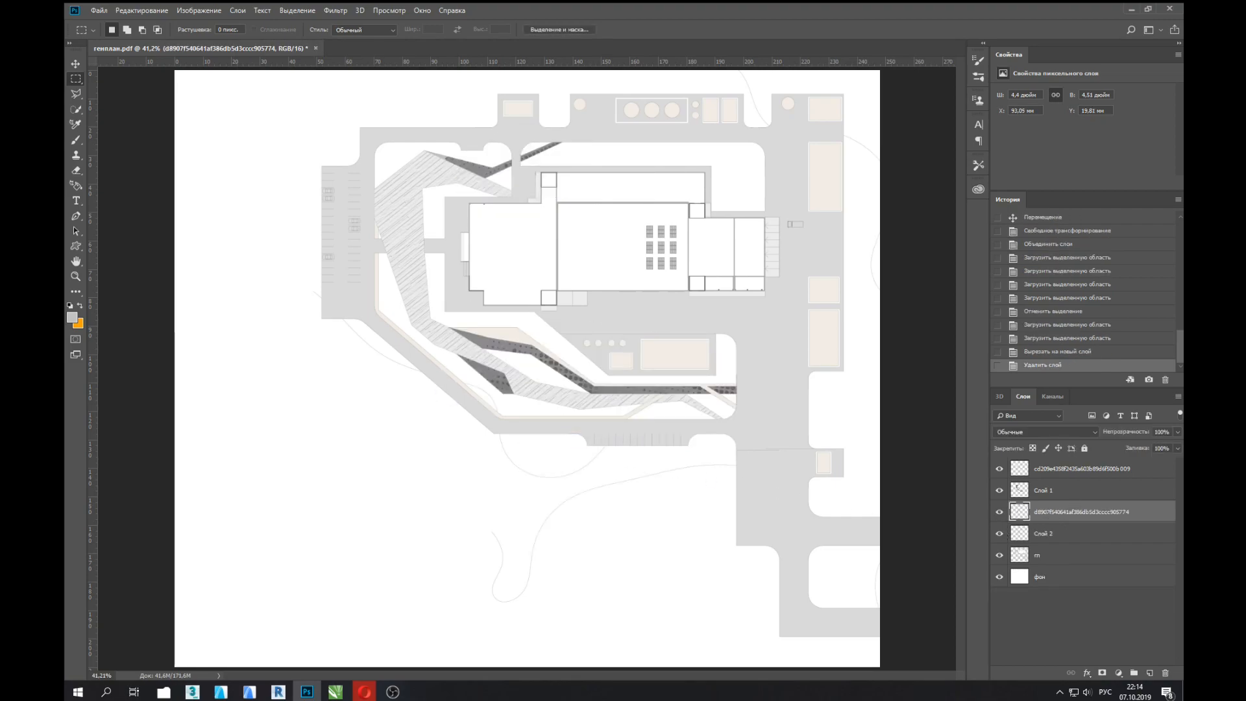
Step: Lower the perforated texture layer's opacity to 63%
left_click(1155, 446)
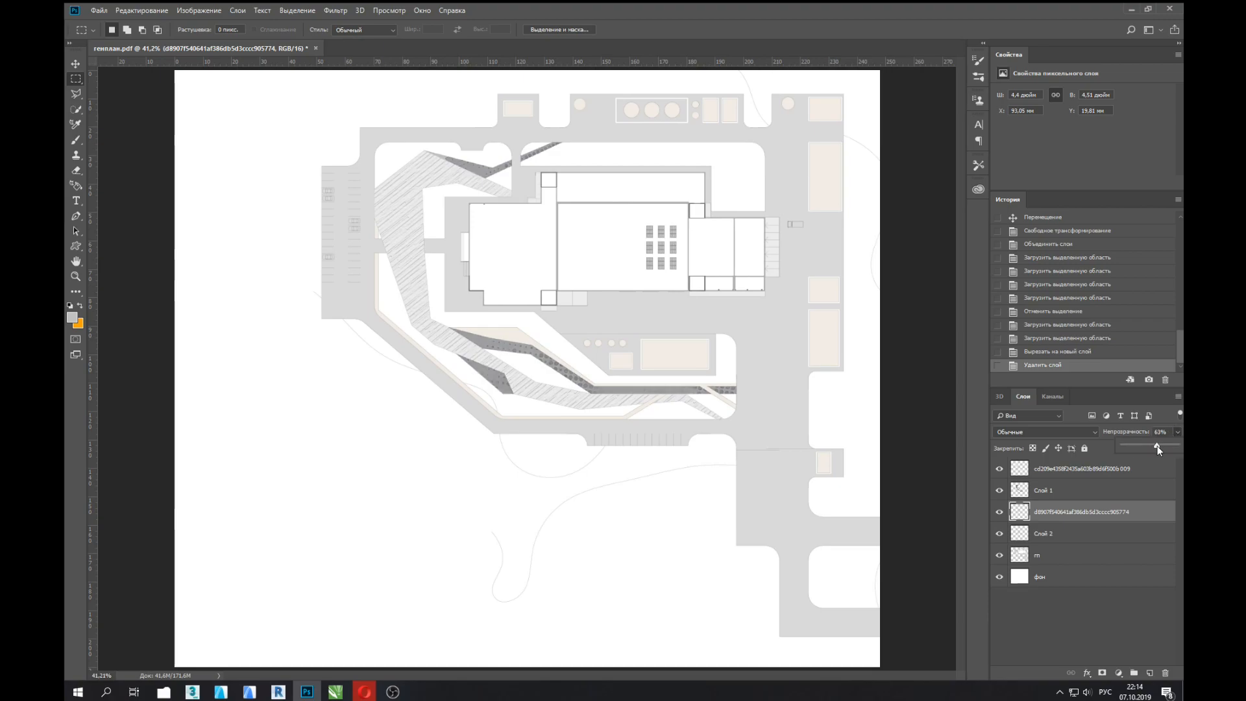
left_click(1146, 438)
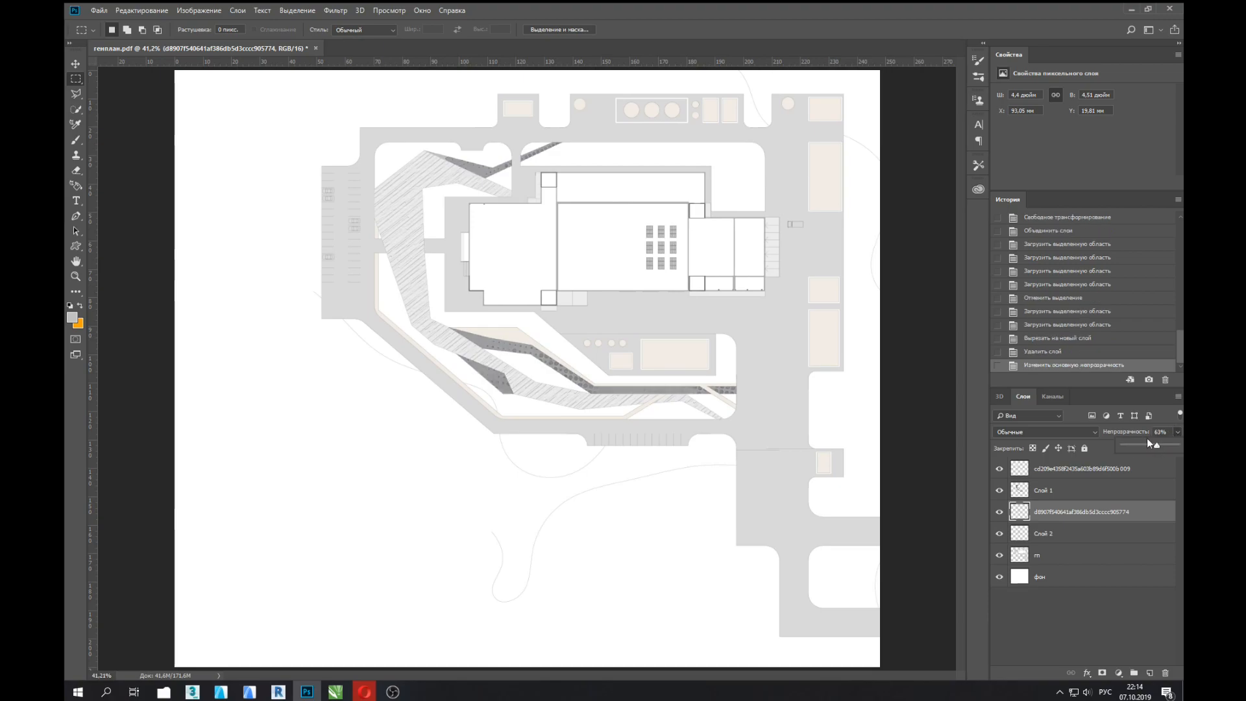
Step: Load the outline of the dark strips as a selection around the northern strip's uncovered western tip
key("ctrl+plus")
key("ctrl+plus")
key("ctrl+plus")
key("ctrl+plus")
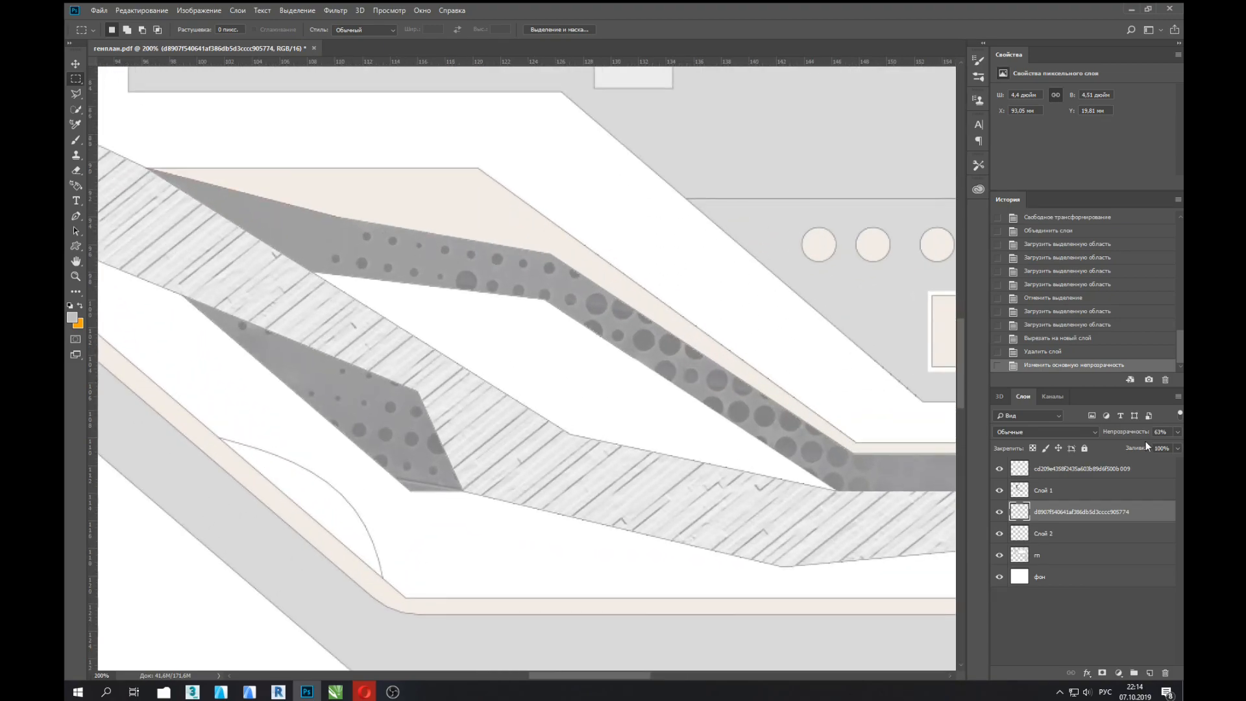
key("space")
left_click_drag(640, 230, 792, 487)
left_click_drag(610, 194, 559, 476)
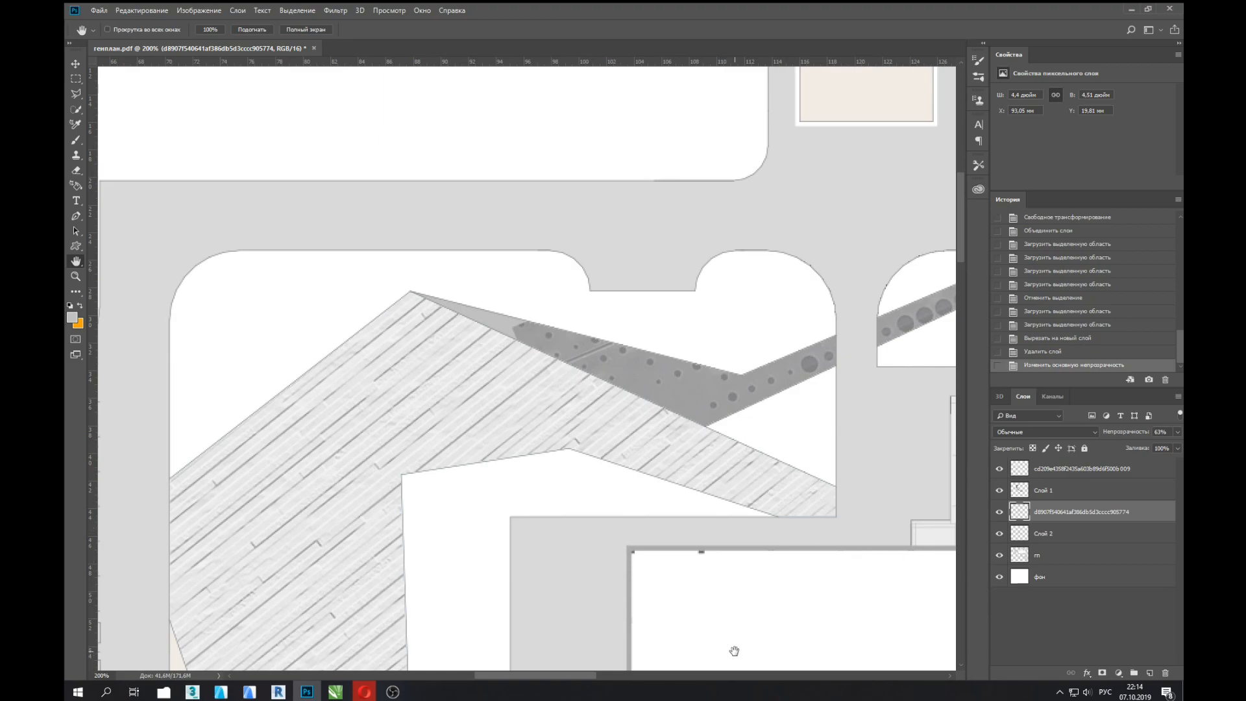
left_click(999, 512)
left_click(1000, 512)
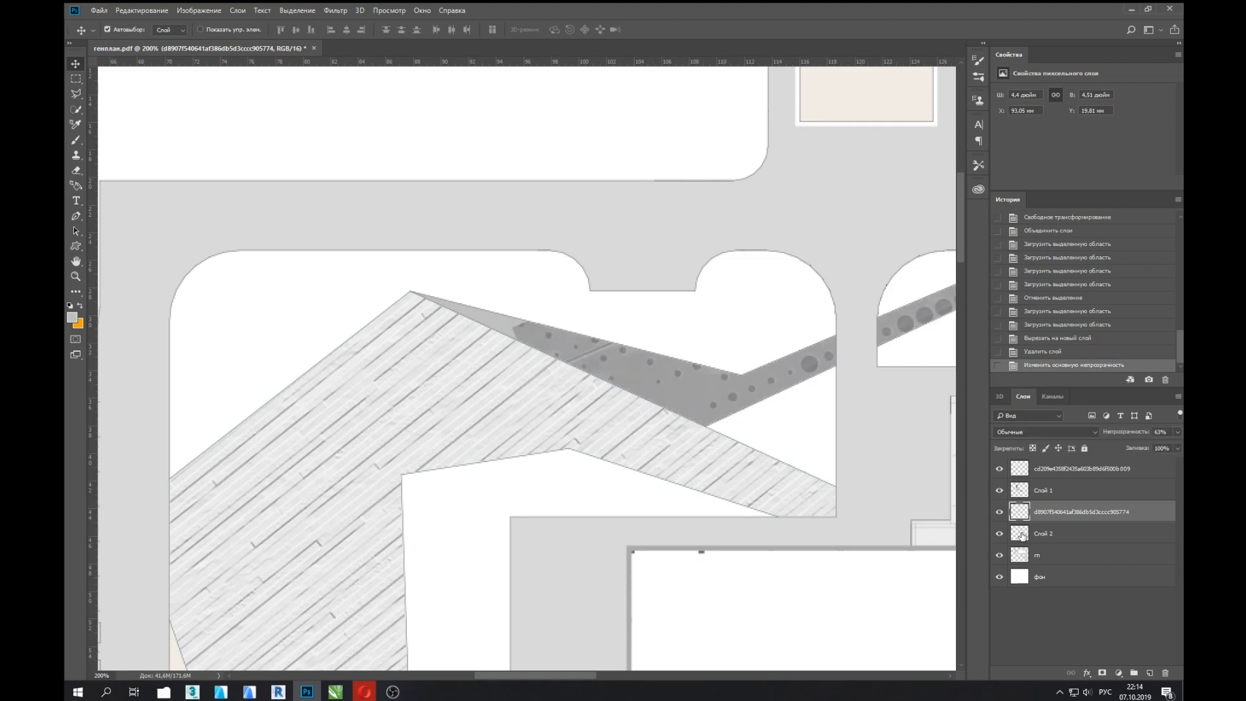
left_click(1020, 514, "ctrl")
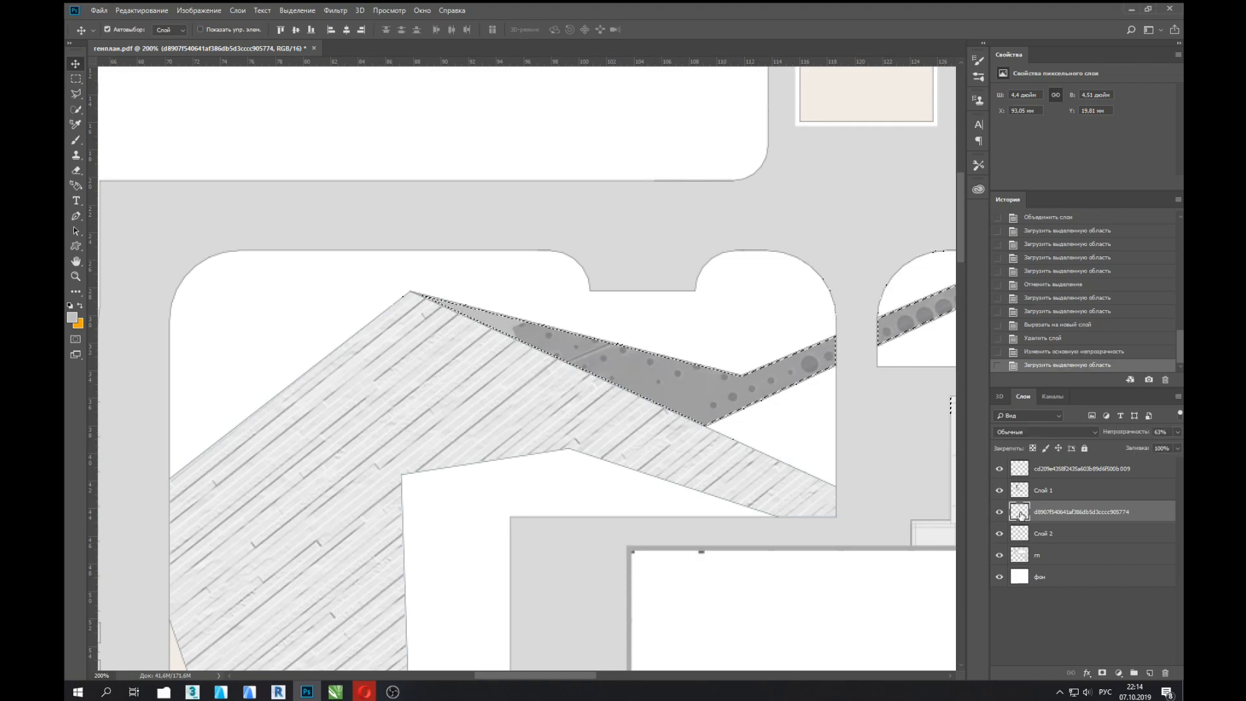
Step: Restore the perforated texture layer's opacity to 100% and hide Слой 2
left_click(1178, 432)
left_click_drag(1172, 446, 1178, 444)
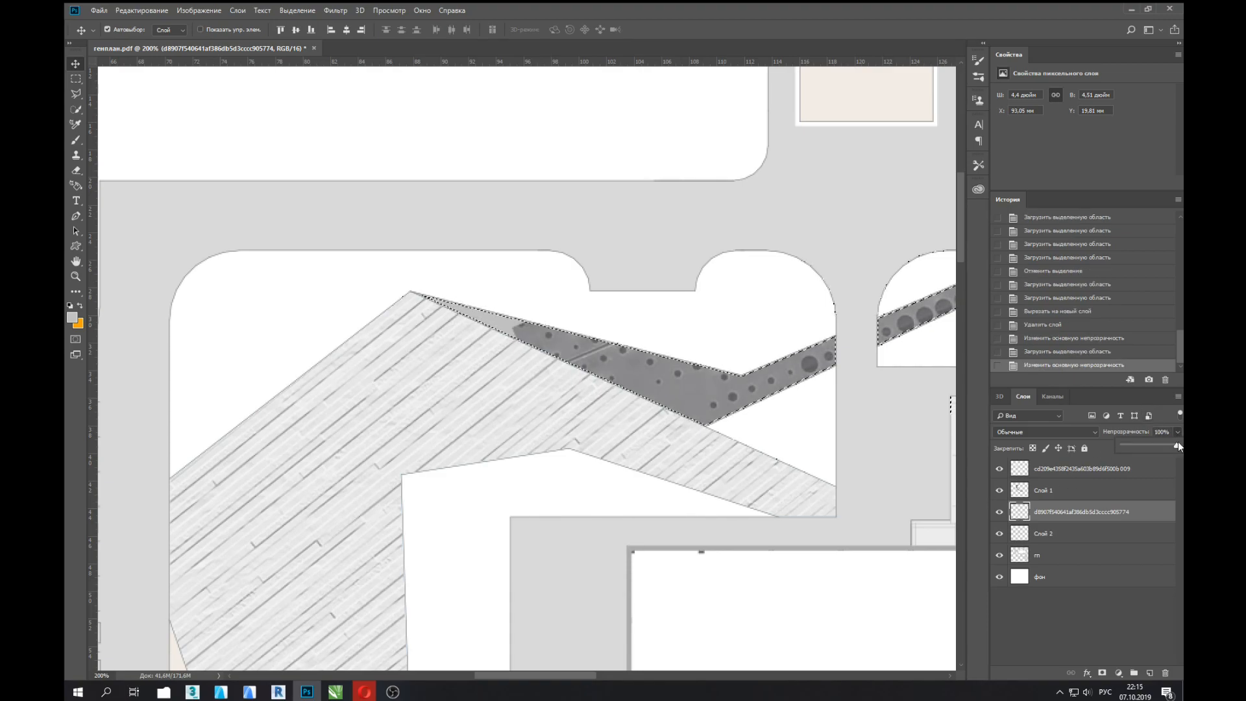
left_click(999, 535)
left_click(999, 535)
left_click(999, 535)
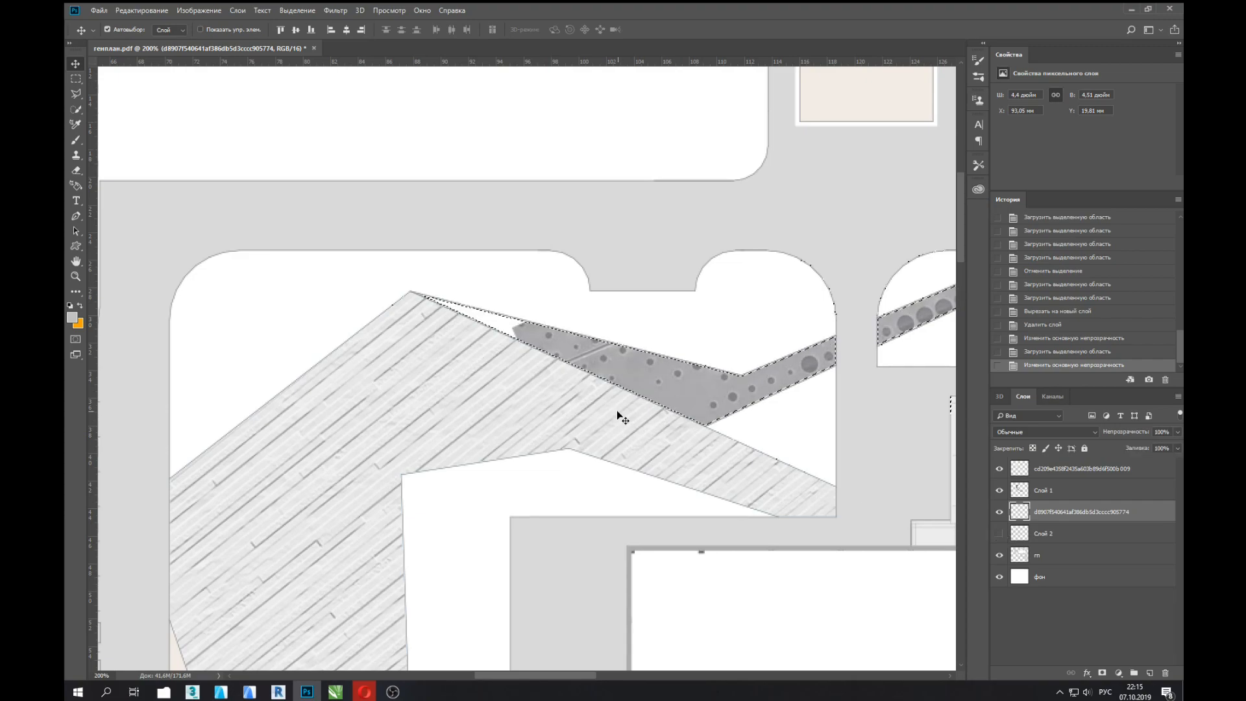
Step: Clone the perforated texture over the uncovered western tip of the northern strip with the Clone Stamp
key("s")
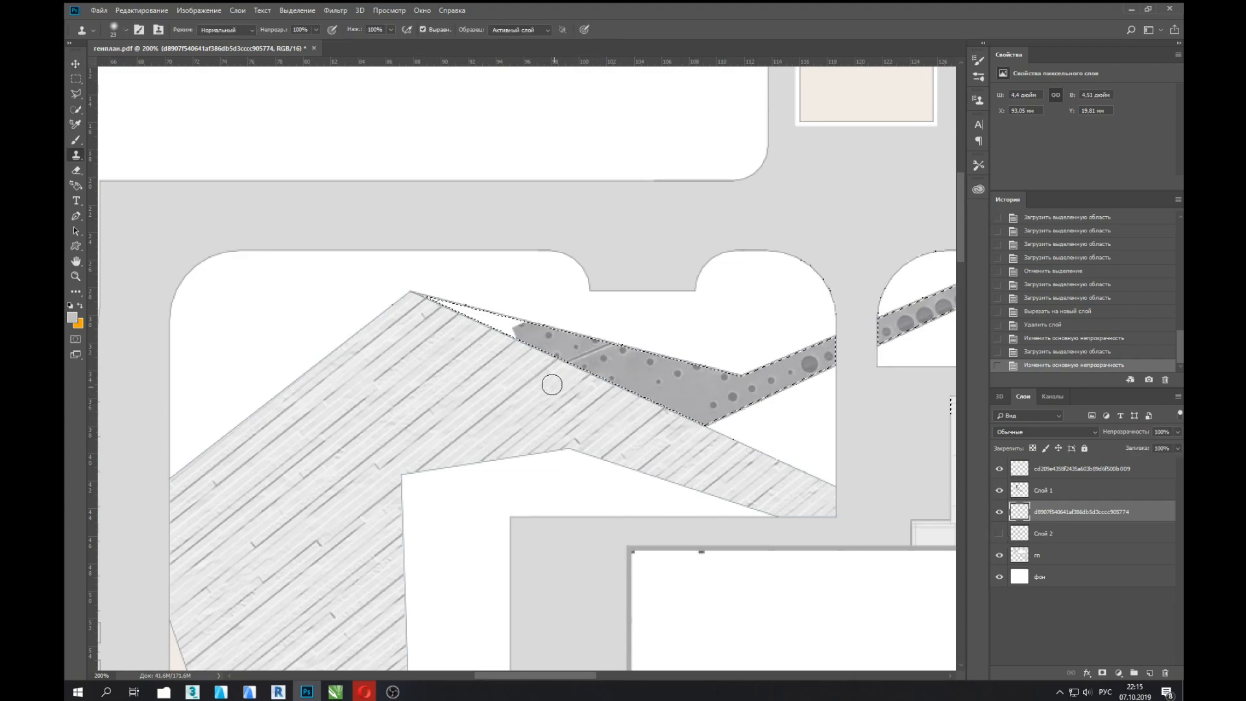
left_click(547, 343, "alt")
left_click(520, 331)
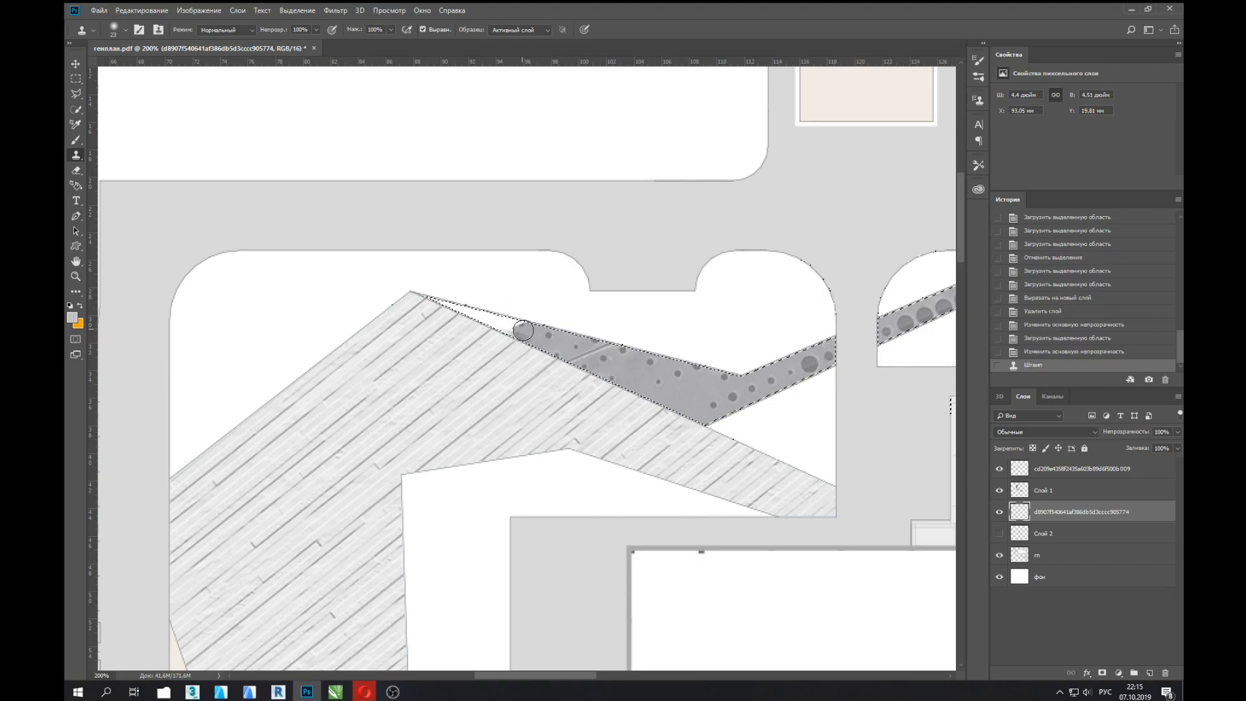
key("ctrl+z")
left_click(1000, 512)
left_click(999, 512)
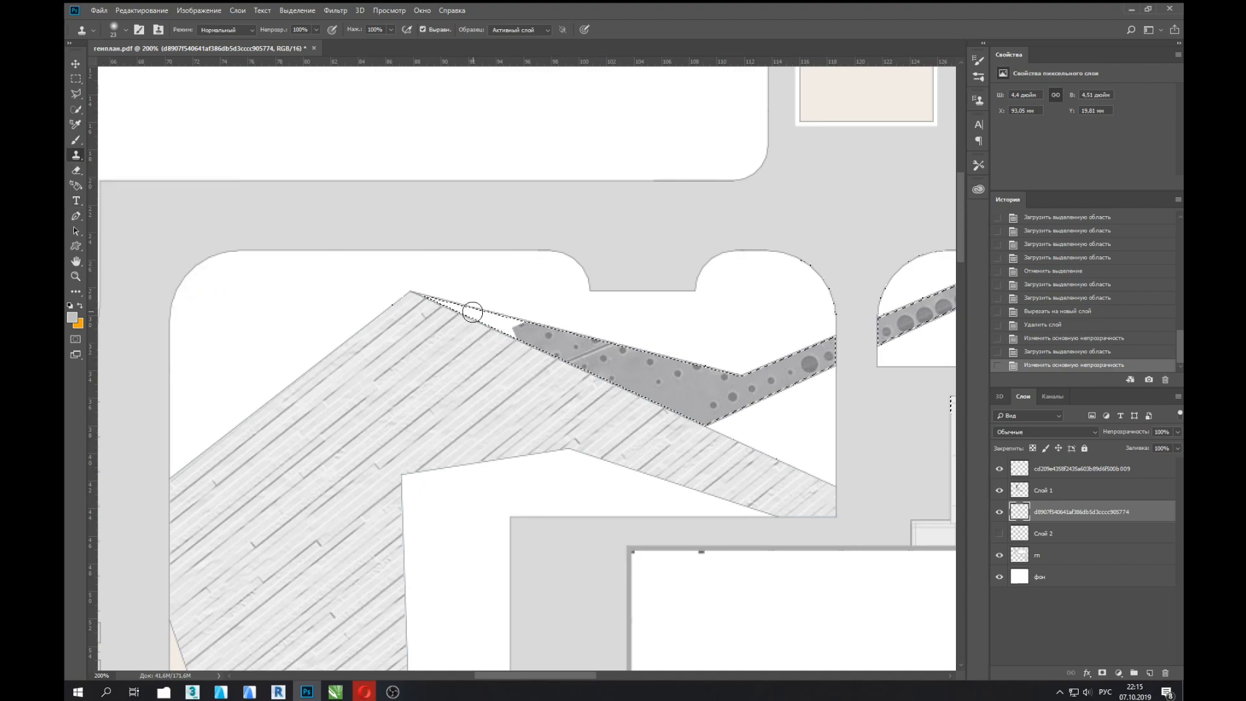
mouse_move(544, 337)
left_mouse_down()
mouse_move(416, 286)
mouse_move(516, 325)
mouse_move(473, 312)
left_mouse_up()
left_click(566, 344, "alt")
left_click_drag(510, 325, 371, 291)
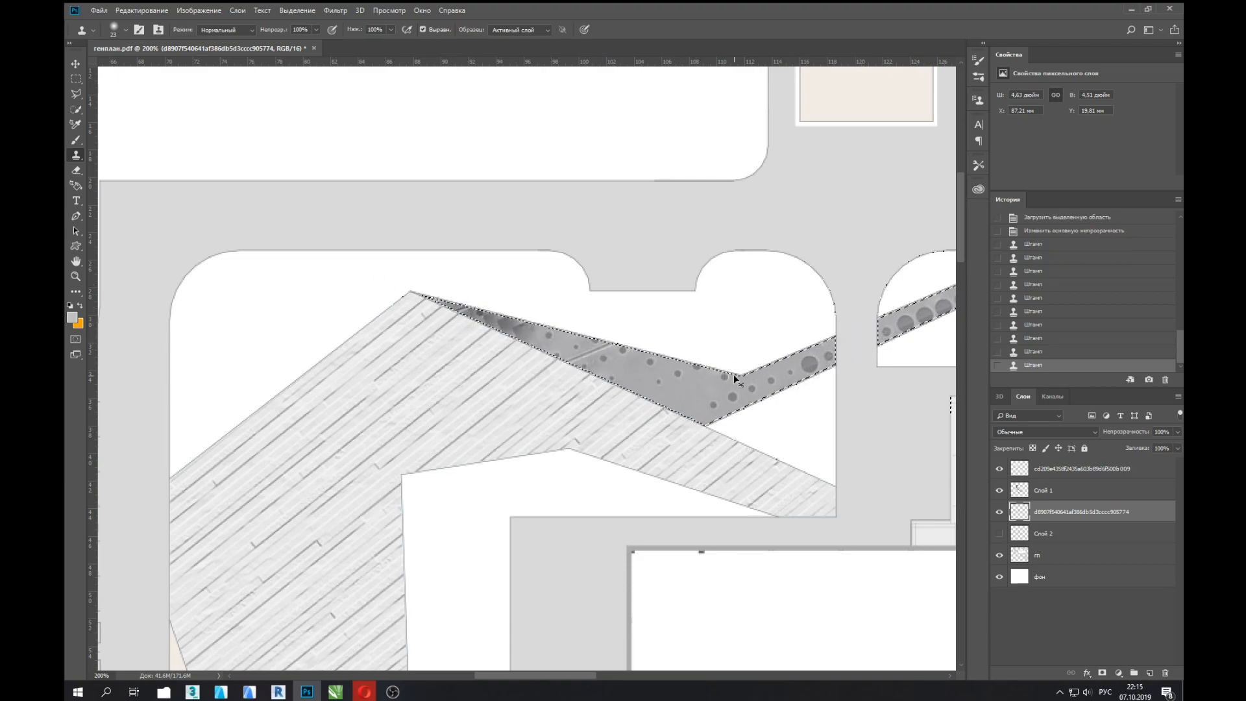
Step: Clear the selection and lower the perforated texture layer's opacity to 66%
key("ctrl+minus")
key("ctrl+0")
key("ctrl+d")
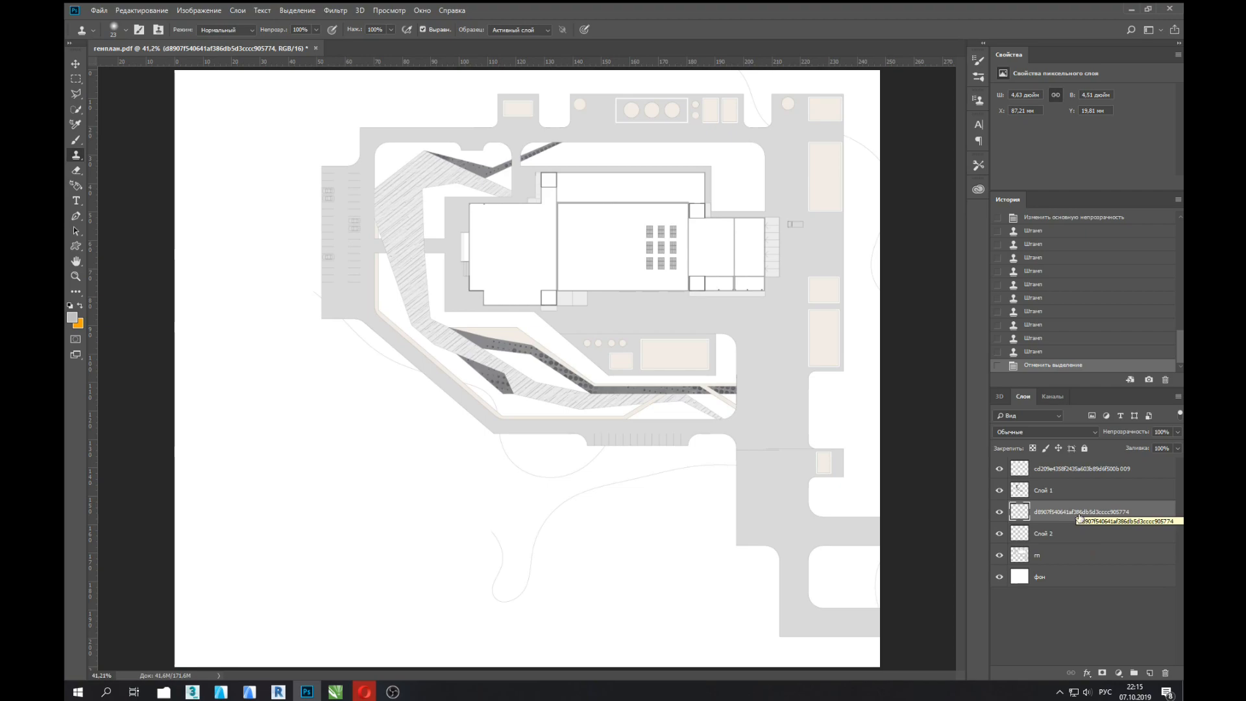
left_click(1178, 432)
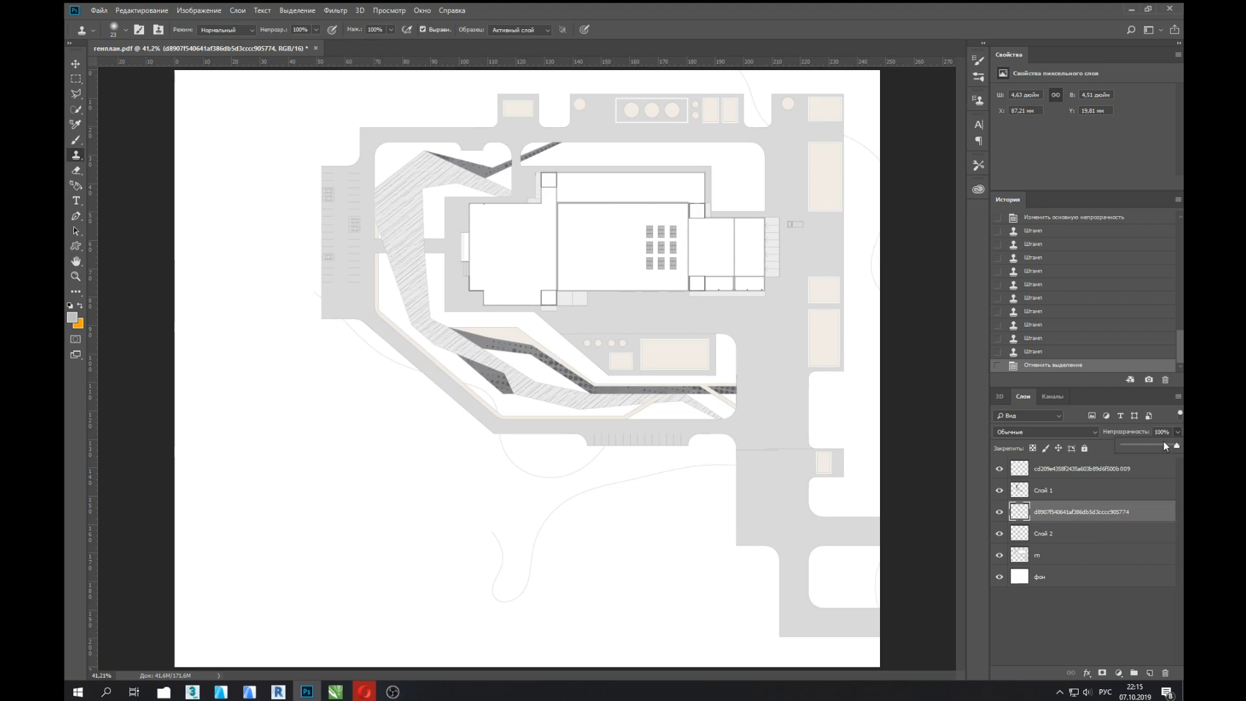
left_click_drag(1157, 445, 1159, 446)
Step: On the site plan layer, outline the area around the beige borders west and south of the building with the Polygonal Lasso
scroll(574, 407, "up", 1)
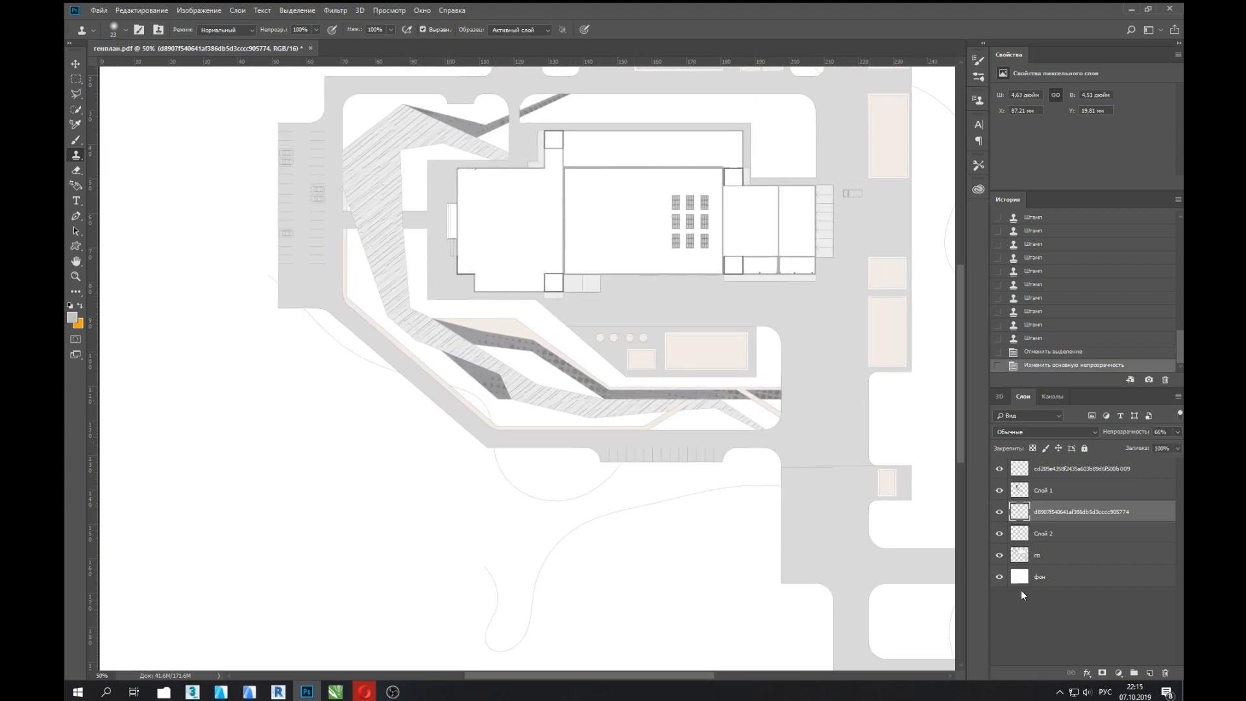
left_click(1052, 564)
key("m")
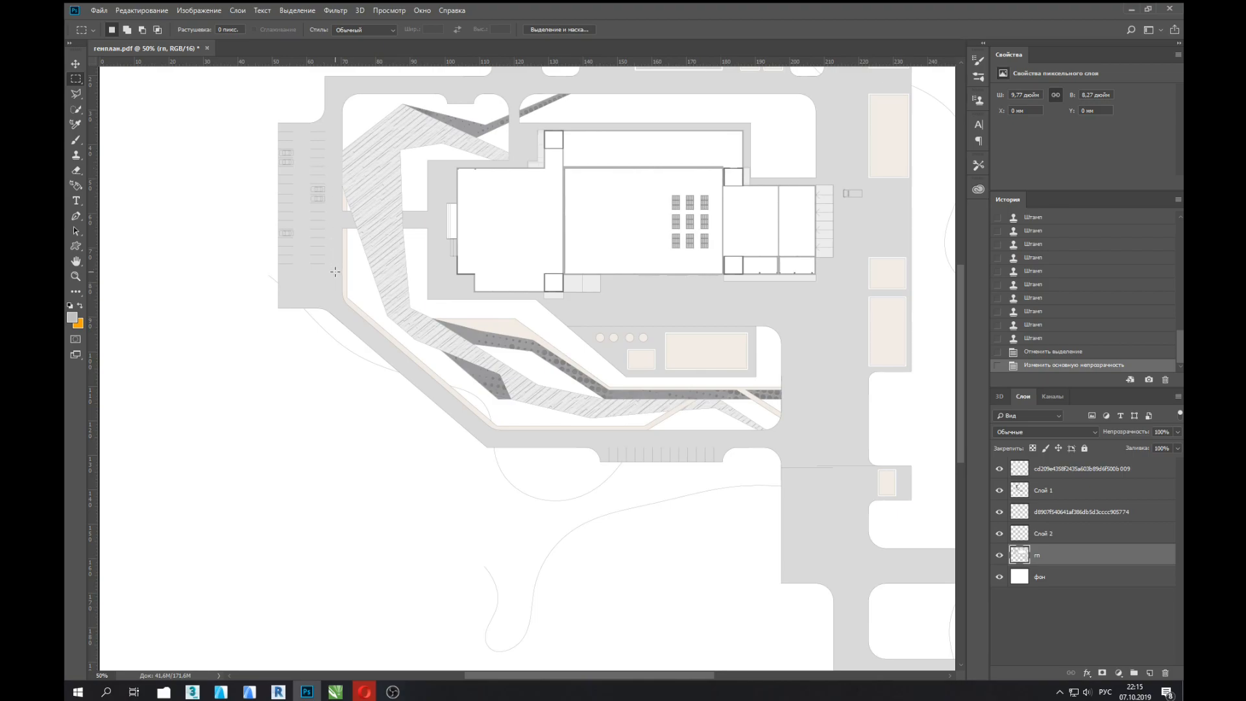
key("l")
left_click(329, 176)
left_click(330, 358)
left_click(459, 492)
left_click(629, 504)
left_click(772, 480)
left_click(839, 423)
left_click(786, 375)
left_click(647, 381)
left_click(512, 300)
left_click(458, 273)
left_click(392, 266)
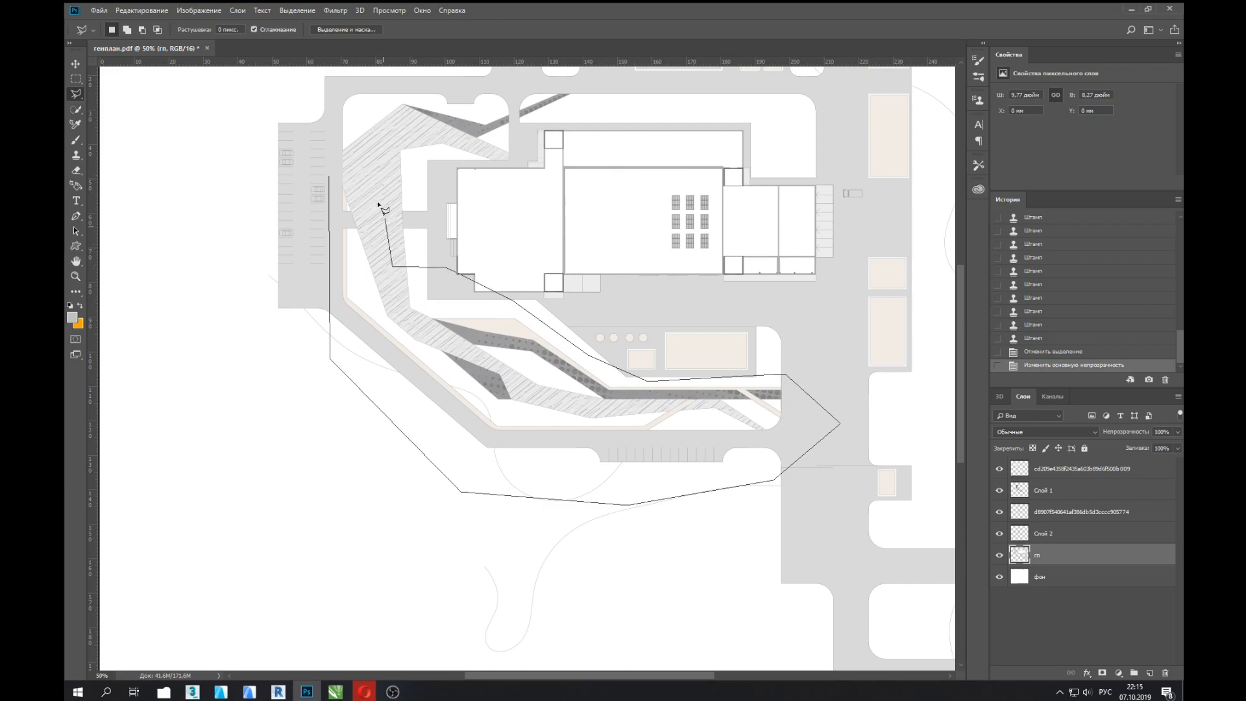
left_click(329, 176)
Step: Narrow the selection to the beige areas with Color Range, sampling the beige strip south of the building
left_click(286, 10)
left_click(325, 125)
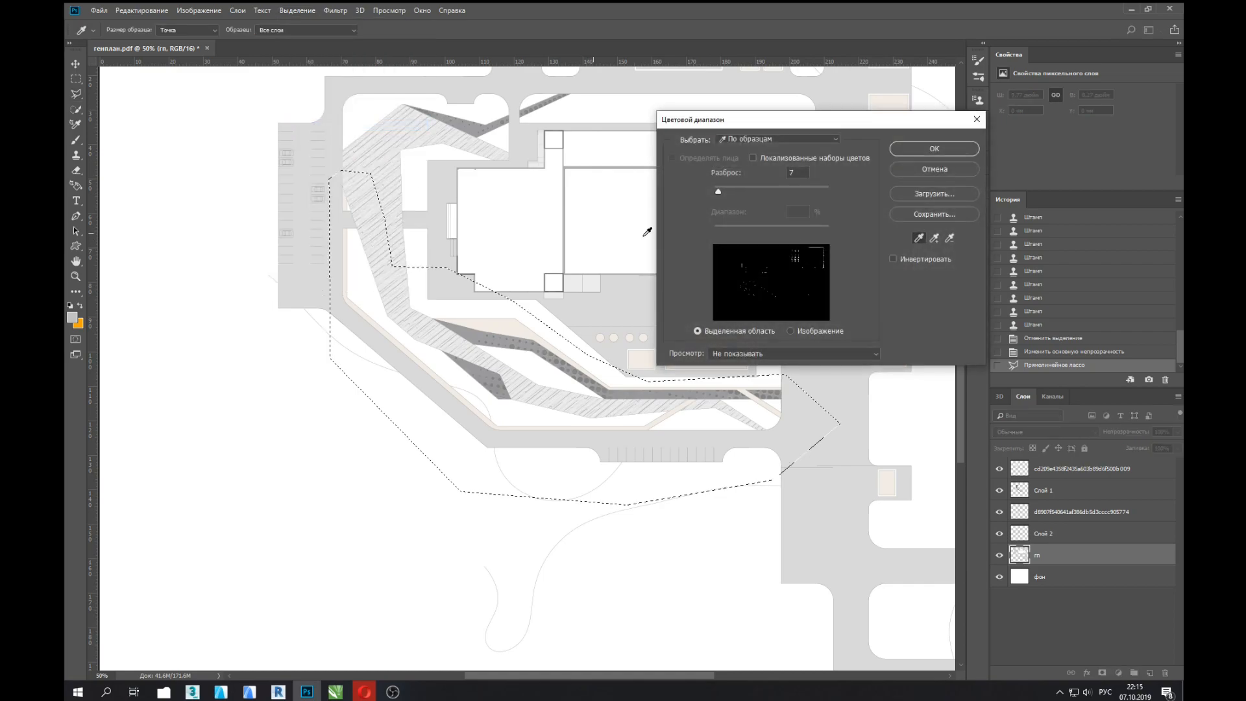
left_click(503, 330)
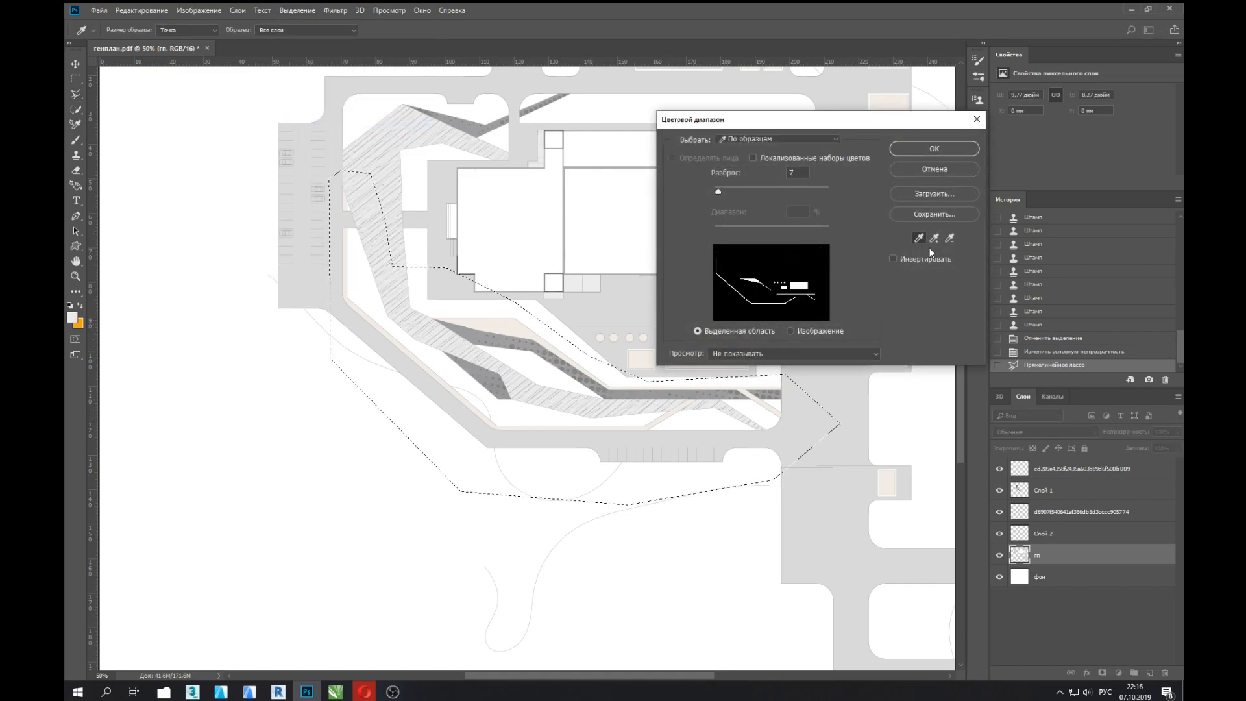
left_click(934, 149)
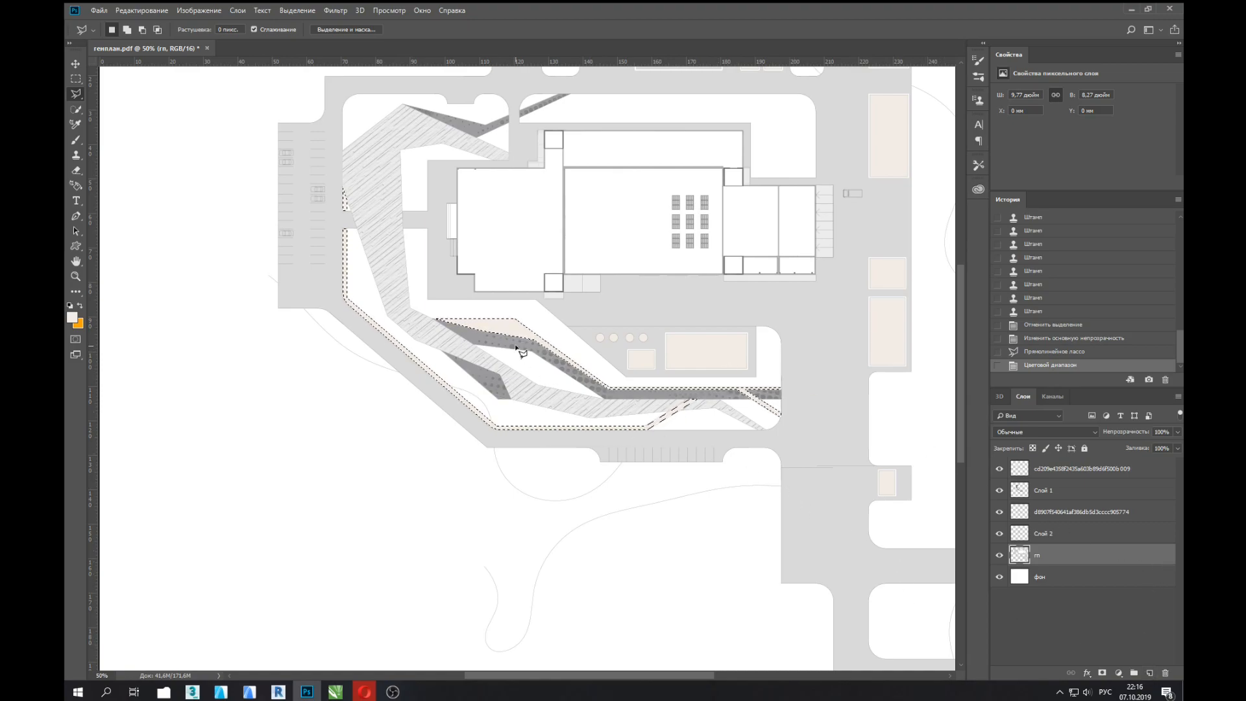
Step: Cut the selected beige borders to a new layer and toggle its visibility to check the result
key("m")
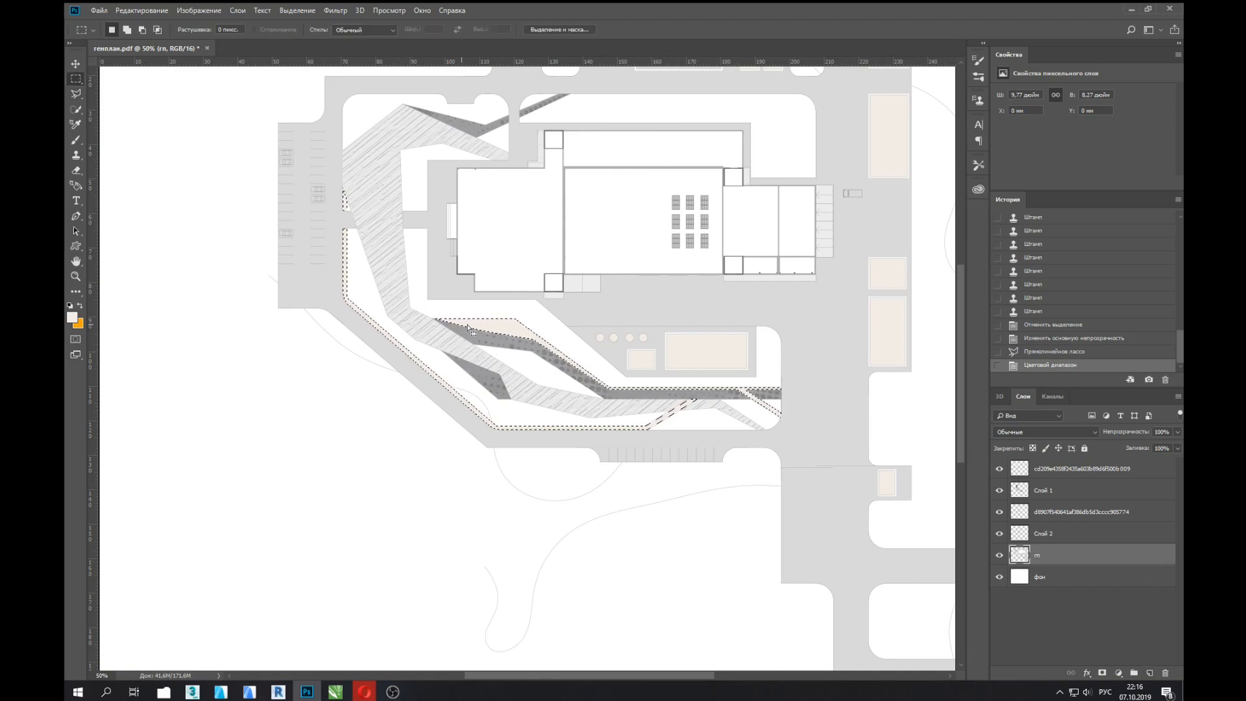
right_click(507, 331)
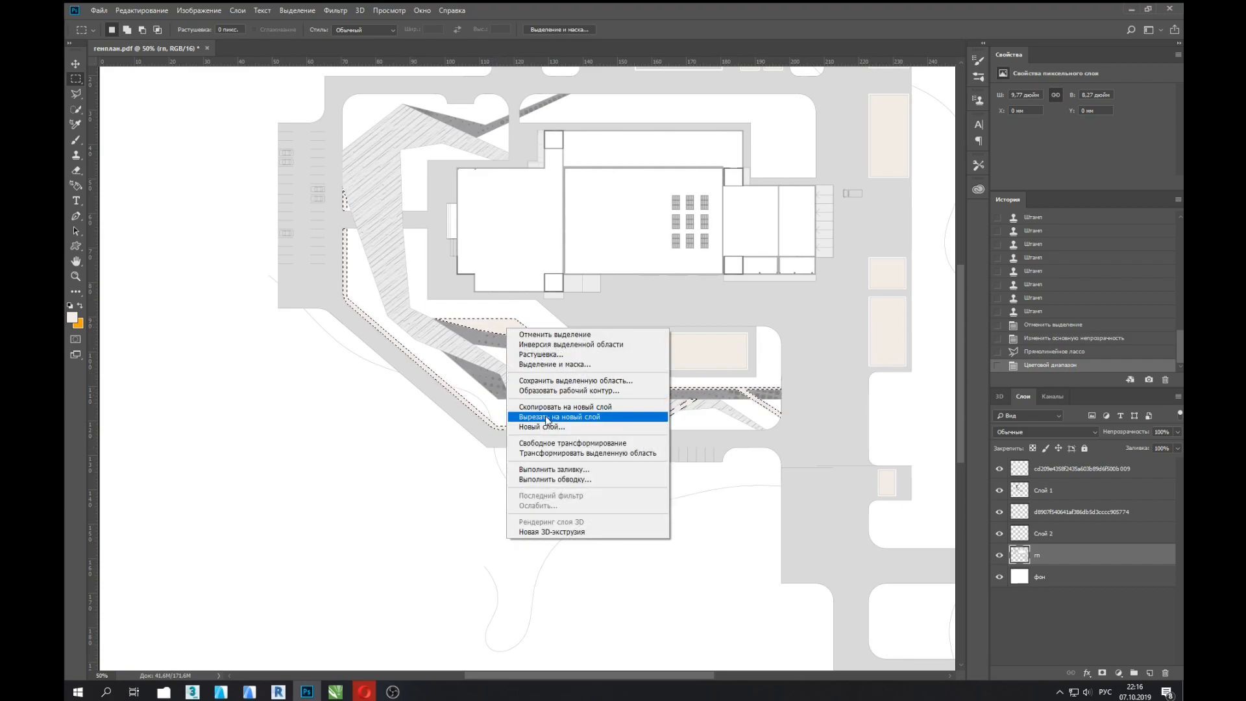
left_click(545, 425)
left_click(999, 556)
left_click(999, 556)
left_click(999, 557)
left_click(999, 556)
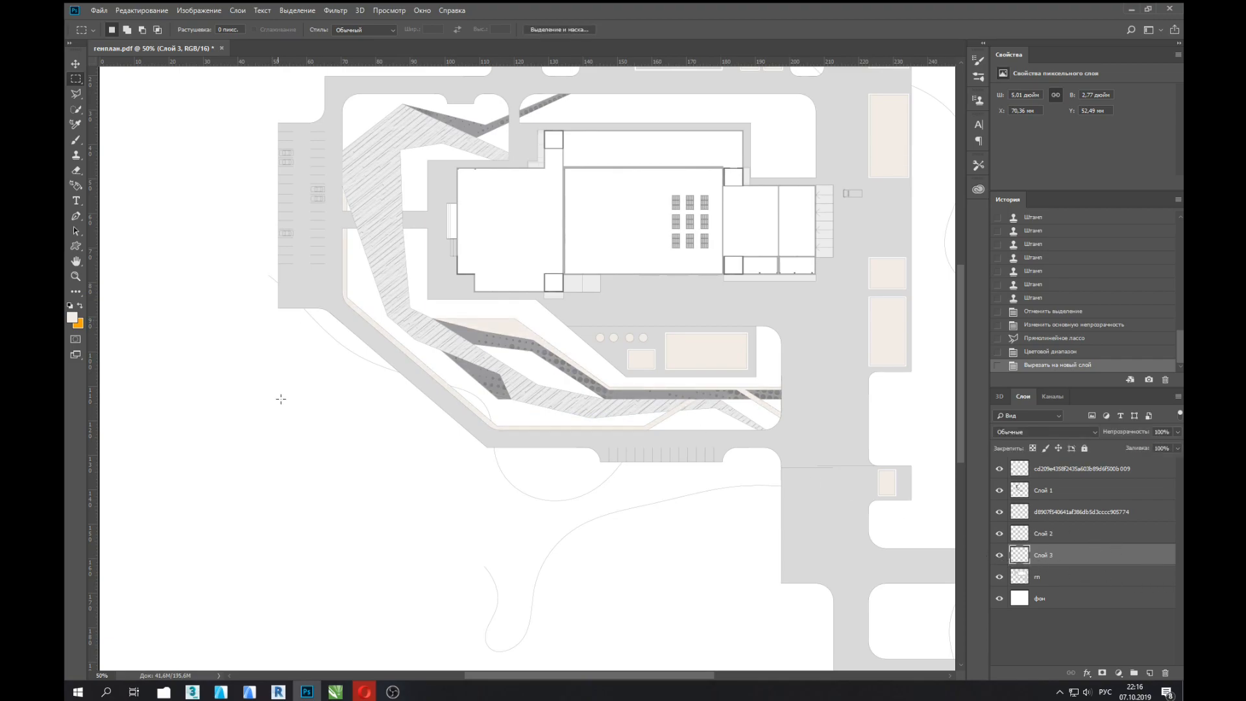
mouse_move(164, 692)
left_click(174, 643)
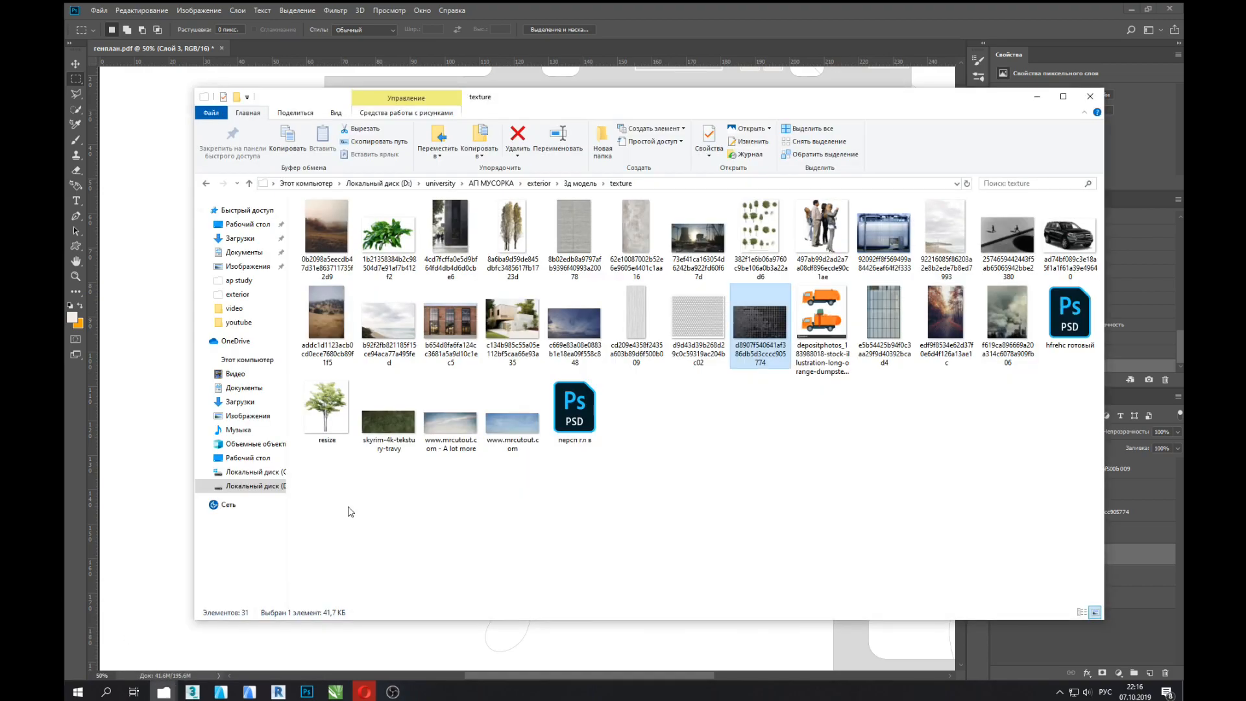
left_click_drag(634, 234, 161, 272)
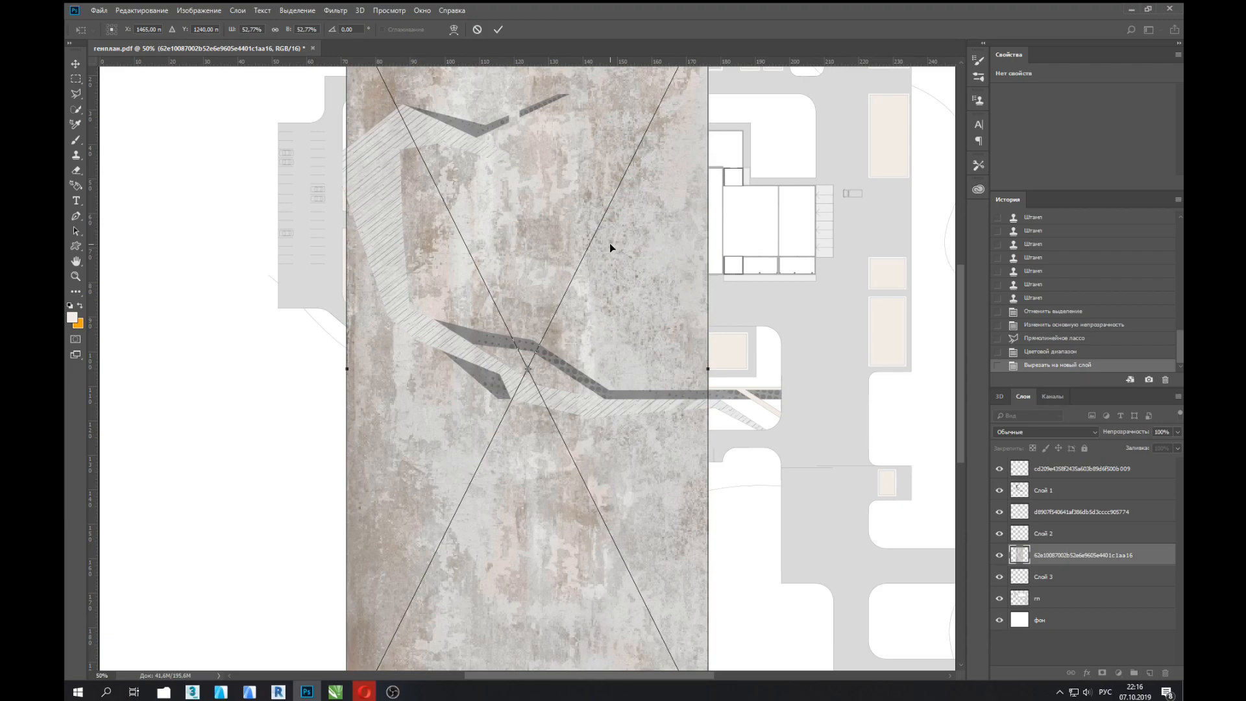
key("ctrl+minus")
key("ctrl+minus")
left_click_drag(647, 194, 792, 505)
mouse_move(719, 264)
left_mouse_down()
mouse_move(729, 280)
mouse_move(715, 259)
left_mouse_up()
key("Escape")
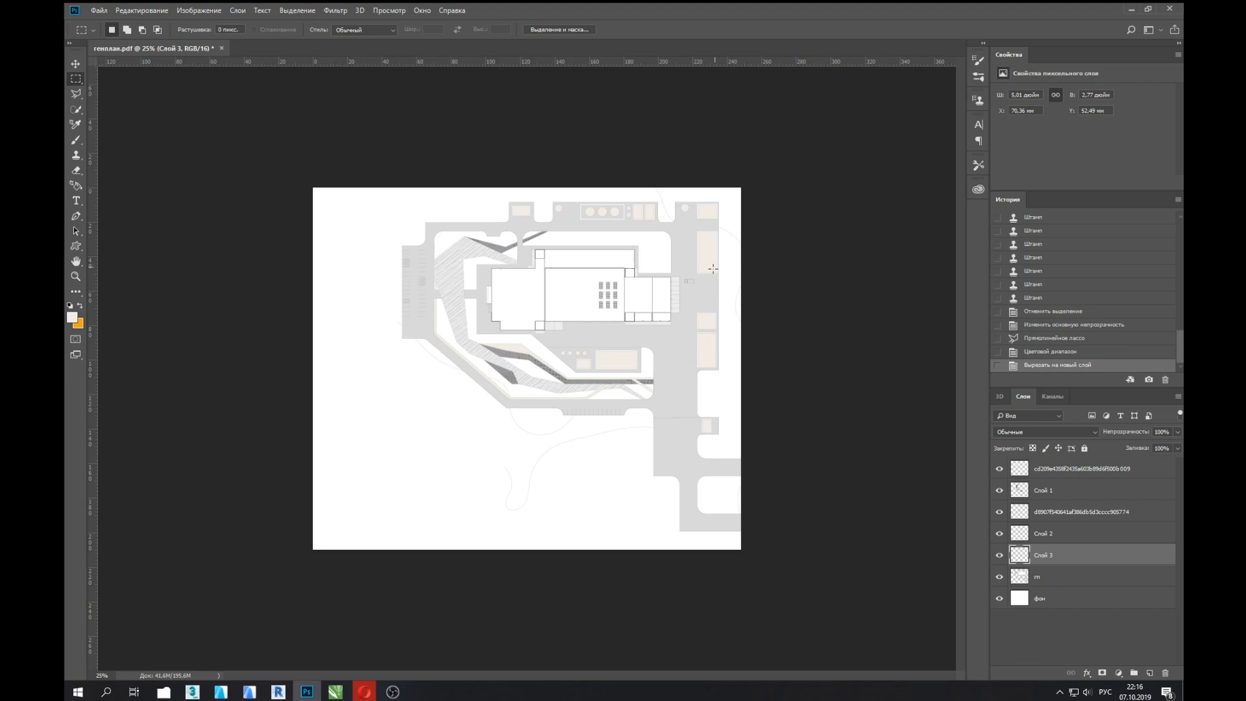
Step: Place the weathered concrete texture 62e10087002b52e6e9605e4401c1aa16 from the texture folder, rotated 90° and scaled down over the borders south of the building
mouse_move(163, 692)
left_click(124, 623)
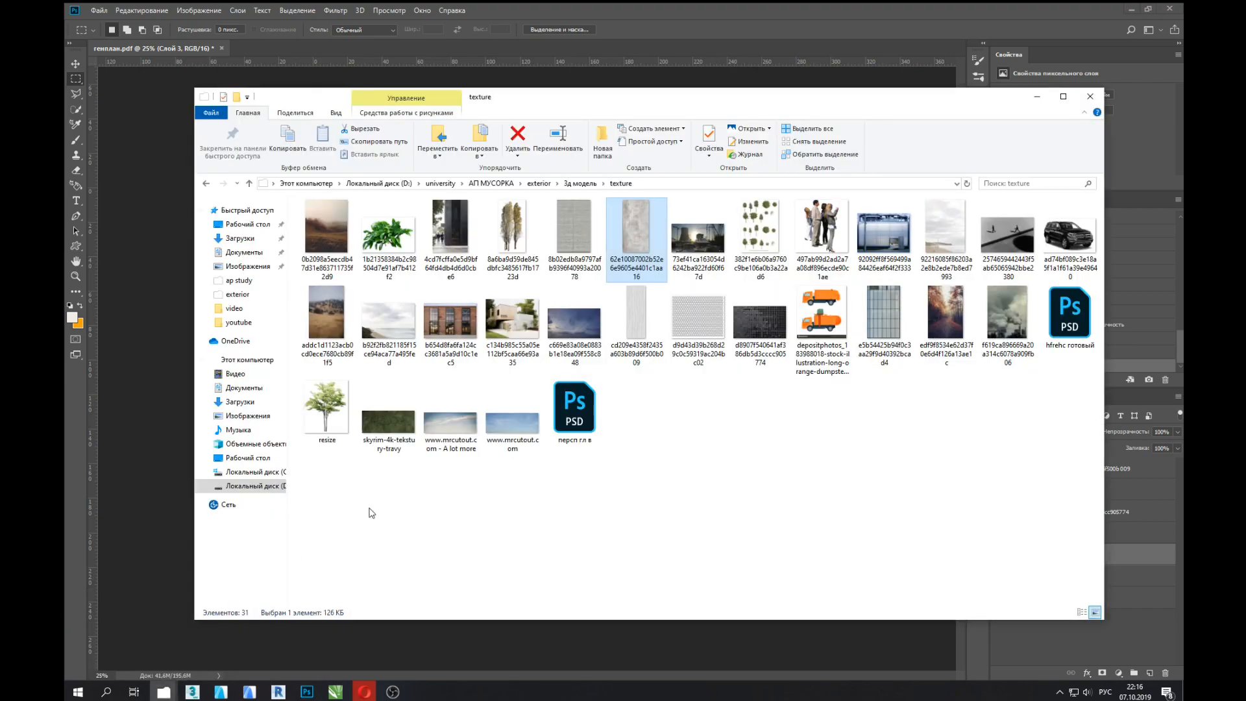
left_click_drag(611, 270, 174, 310)
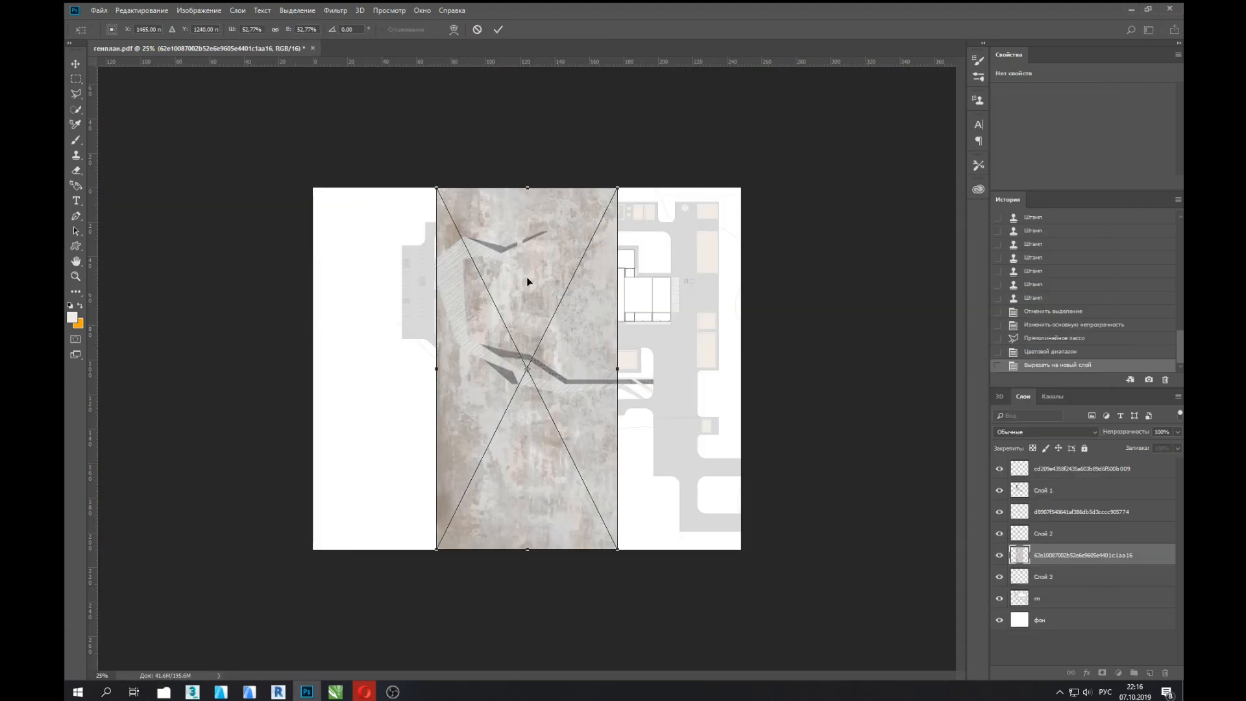
left_click_drag(621, 181, 820, 478)
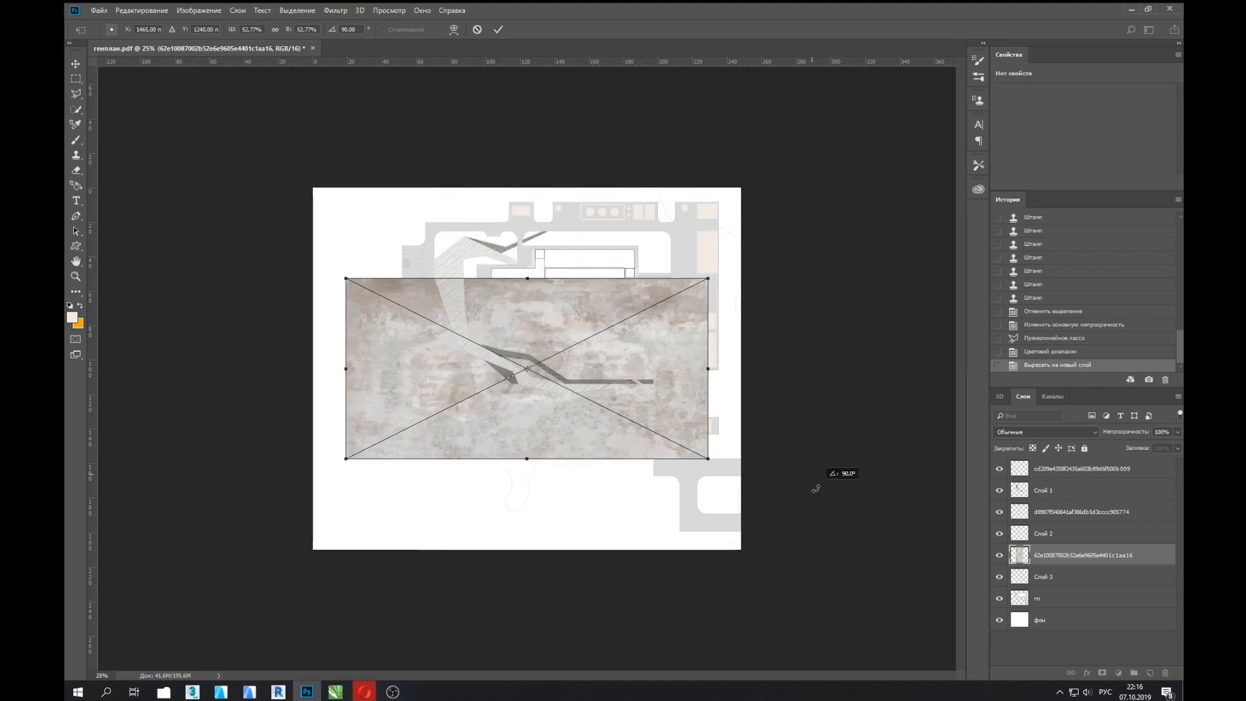
left_click_drag(708, 278, 638, 389)
key("Return")
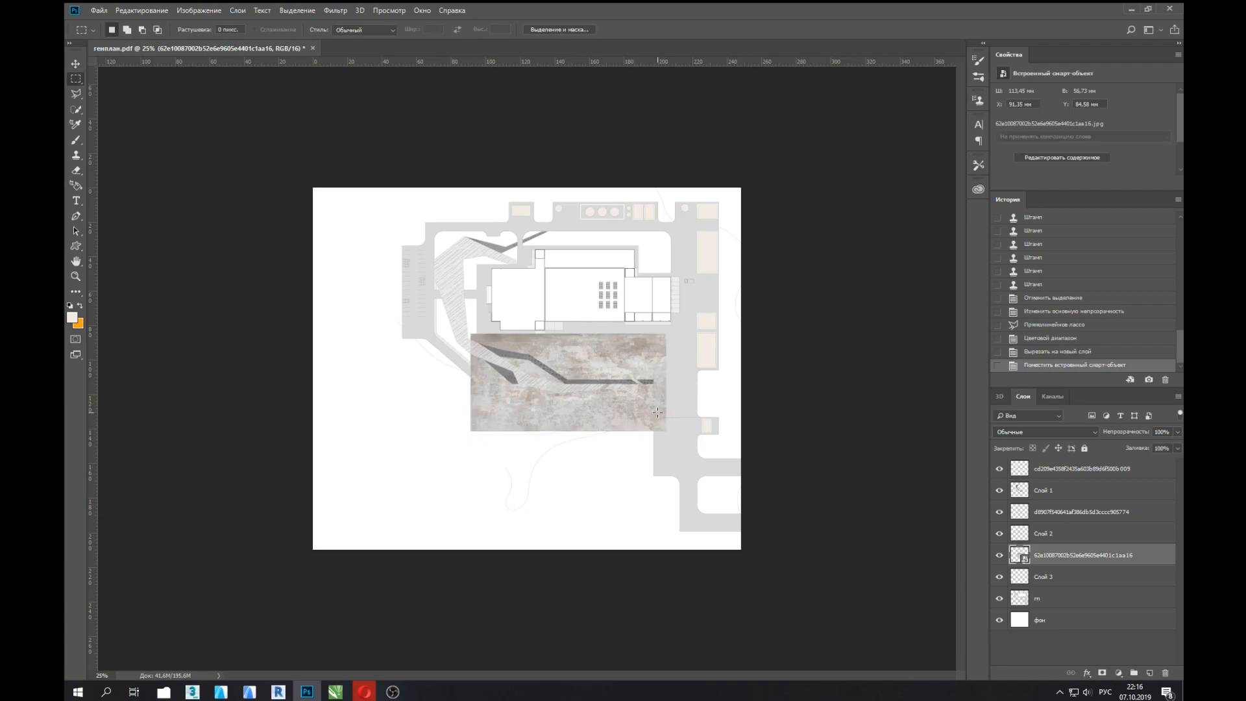
Step: Duplicate the concrete texture, position the copy over the borders west of the building, and merge both texture layers into one
key("ctrl+plus")
key("ctrl+plus")
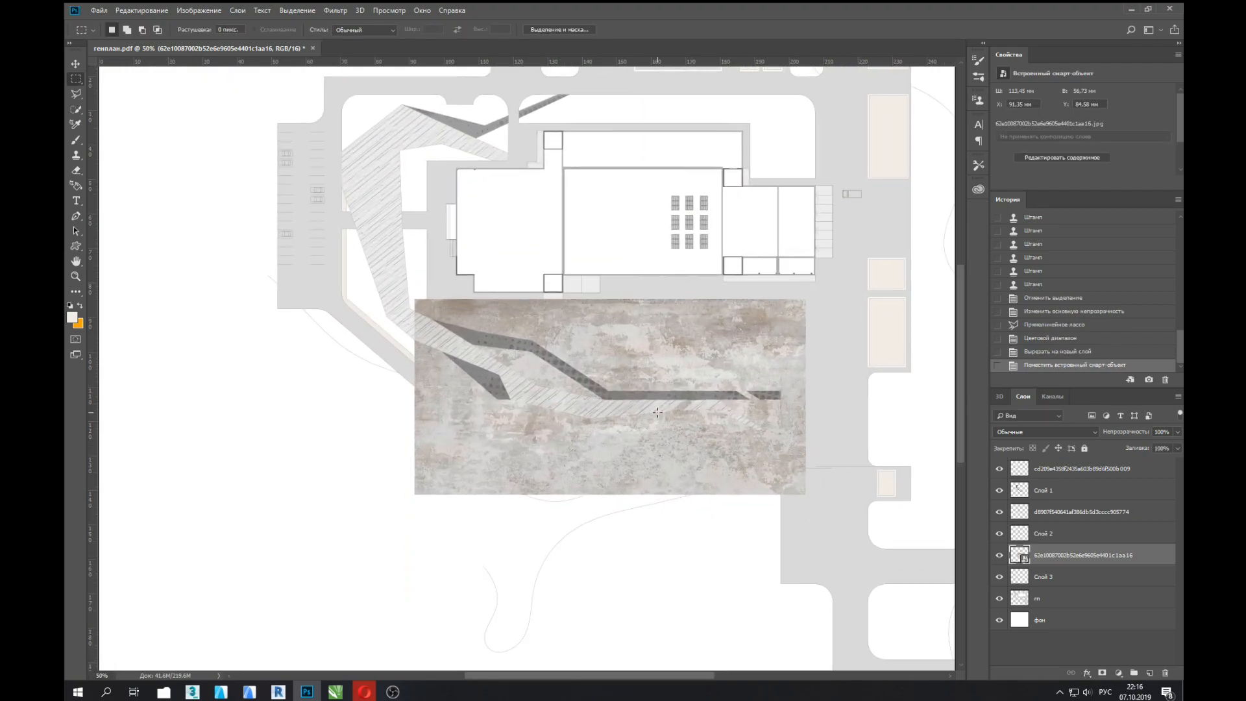
left_click_drag(657, 411, 574, 382)
key("v")
left_click_drag(619, 347, 312, 260)
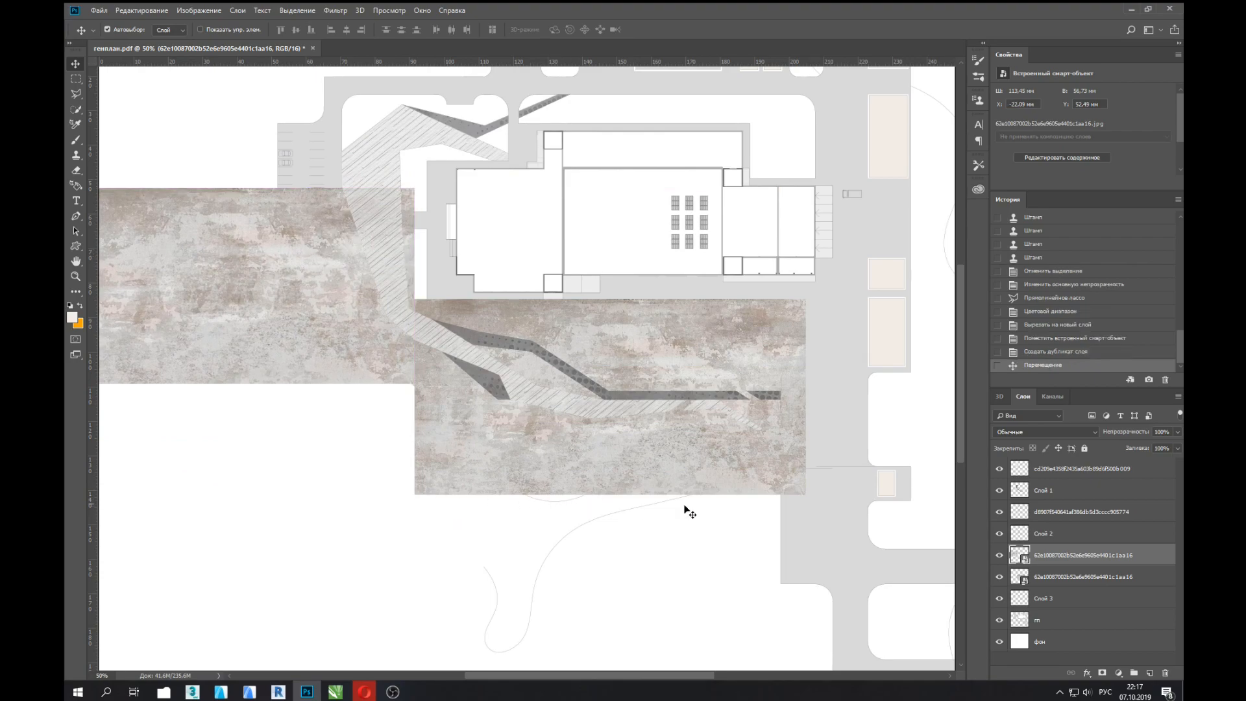
left_click(1090, 577, "shift")
key("ctrl+e")
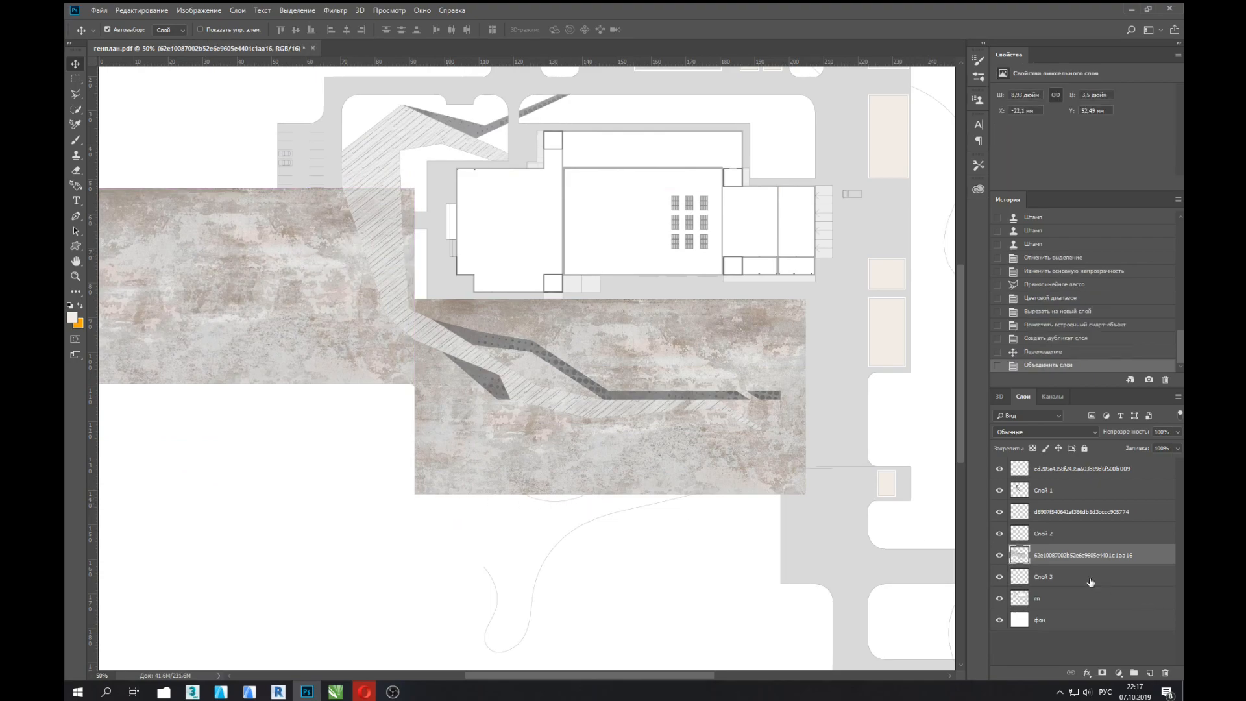
Step: Load the outline of the beige borders layer Слой 3 as a selection, keeping the merged concrete texture layer active and visible
left_click(999, 554)
left_click(1000, 576)
left_click(1000, 576)
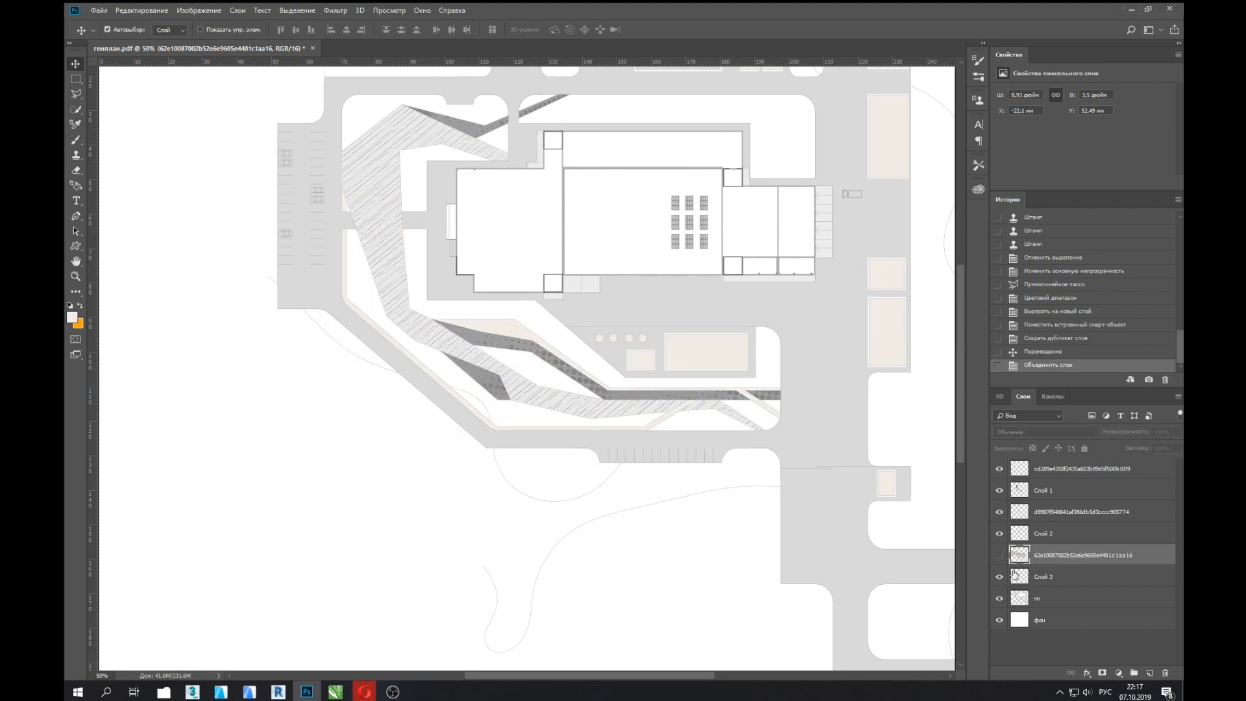
left_click(1019, 555, "ctrl")
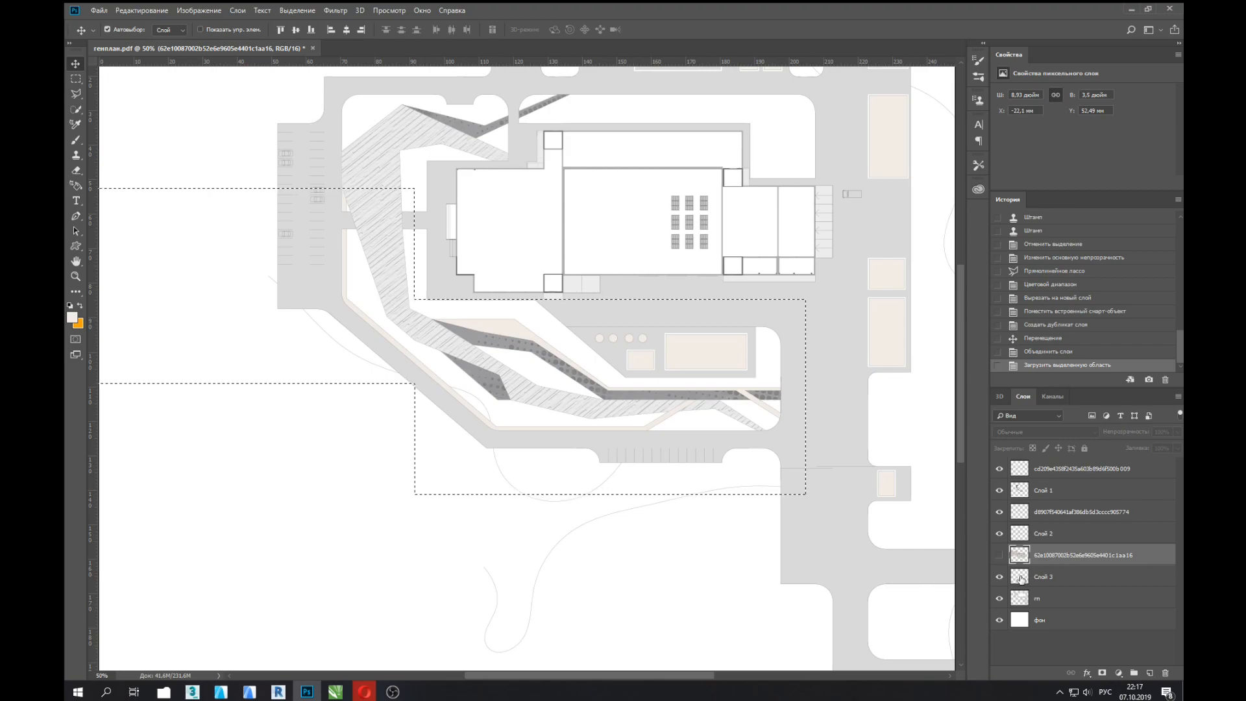
left_click(1000, 554)
left_click(1019, 577, "ctrl")
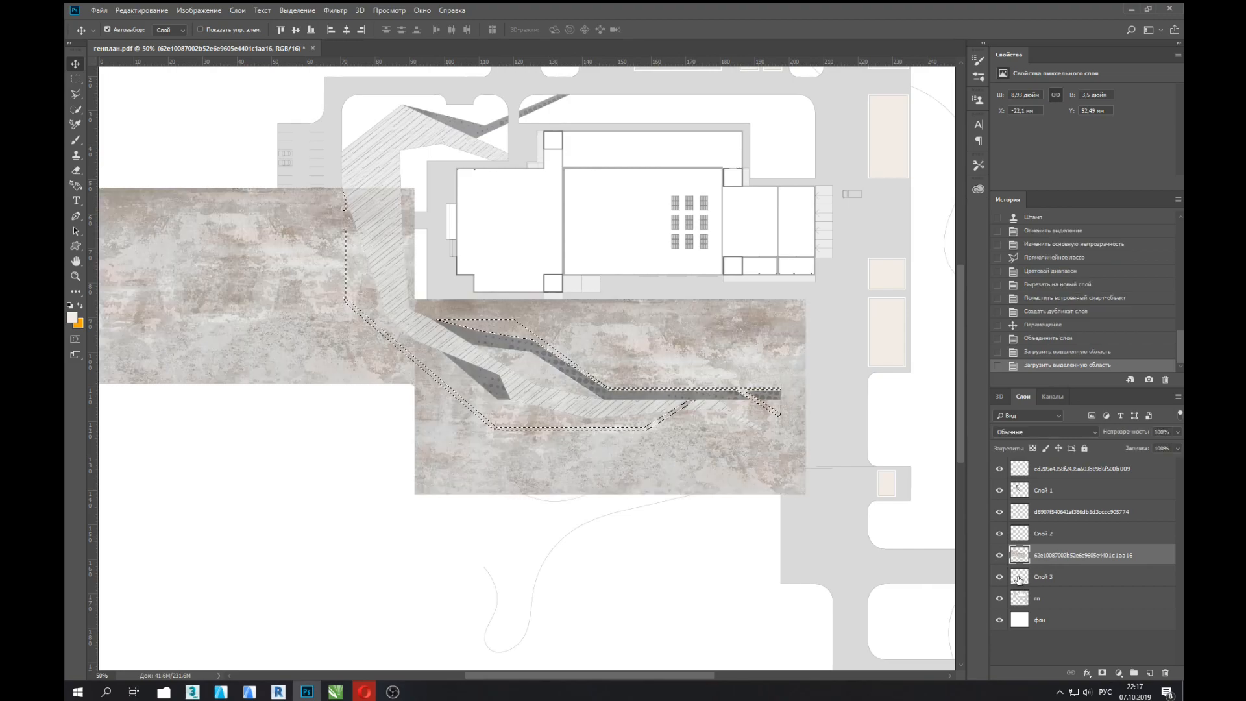
Step: Cut the selected border-shaped part of the concrete texture to a new layer and delete the leftover texture layer
key("m")
right_click(501, 326)
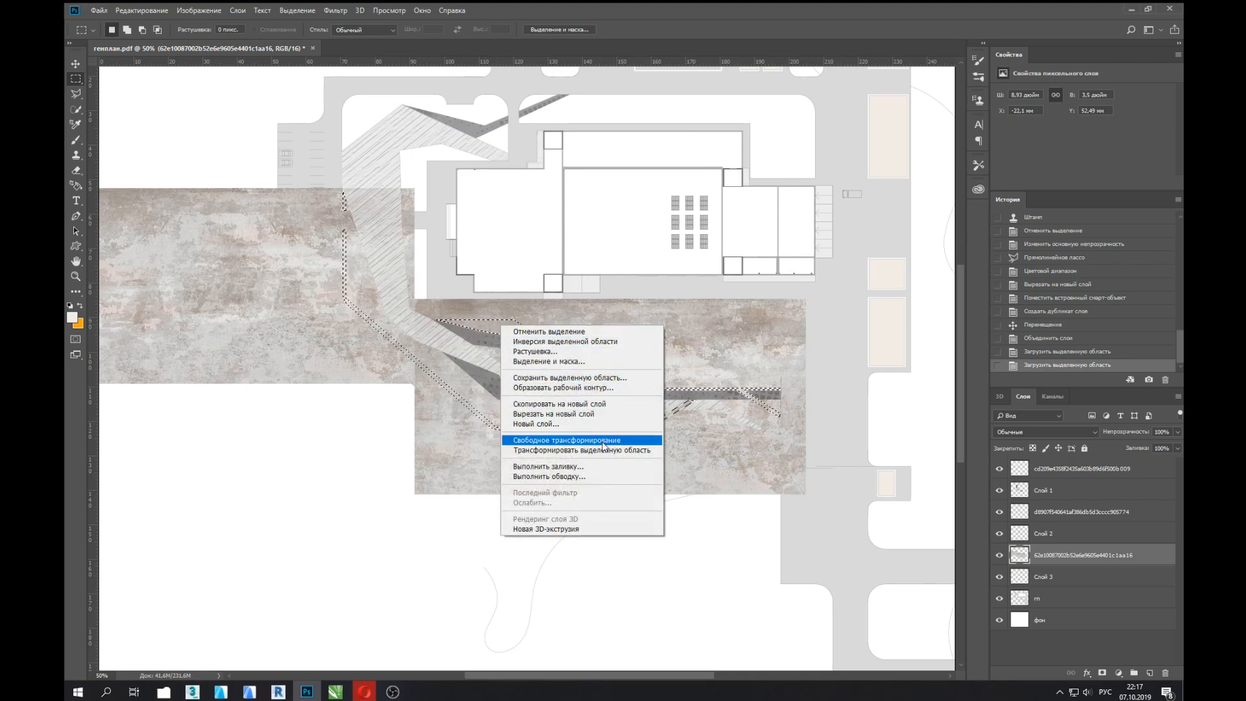
left_click(552, 414)
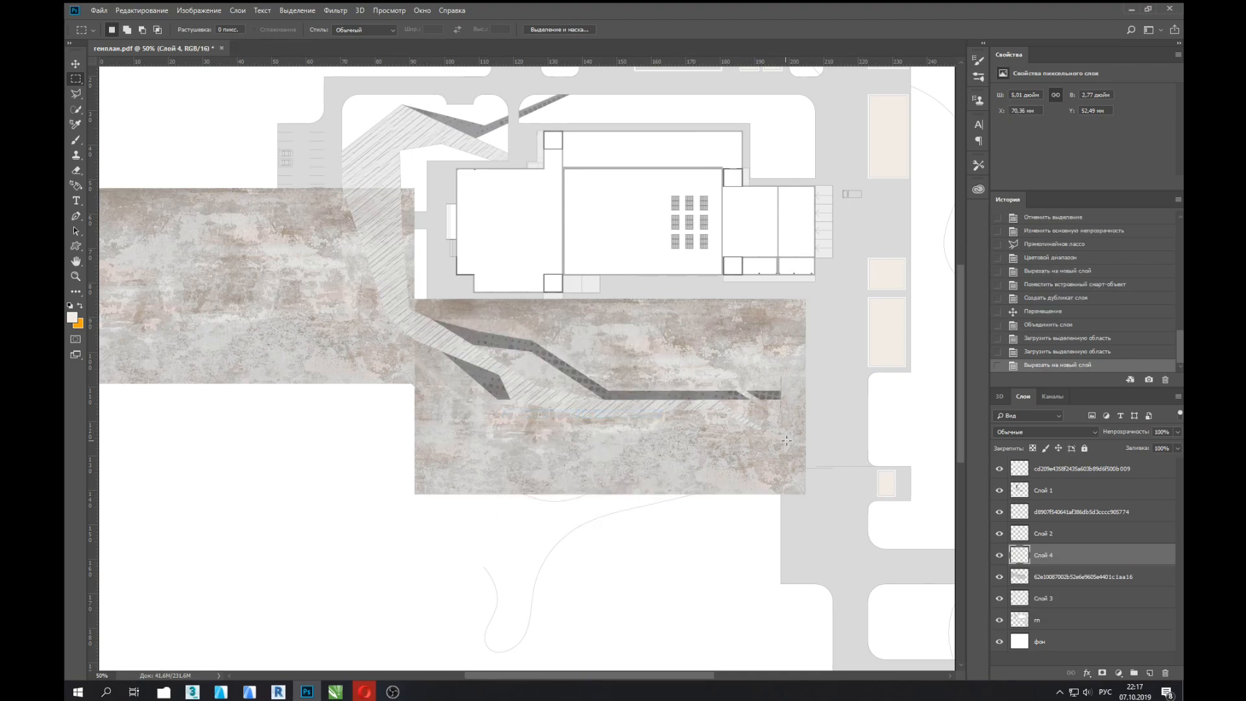
left_click(1043, 578)
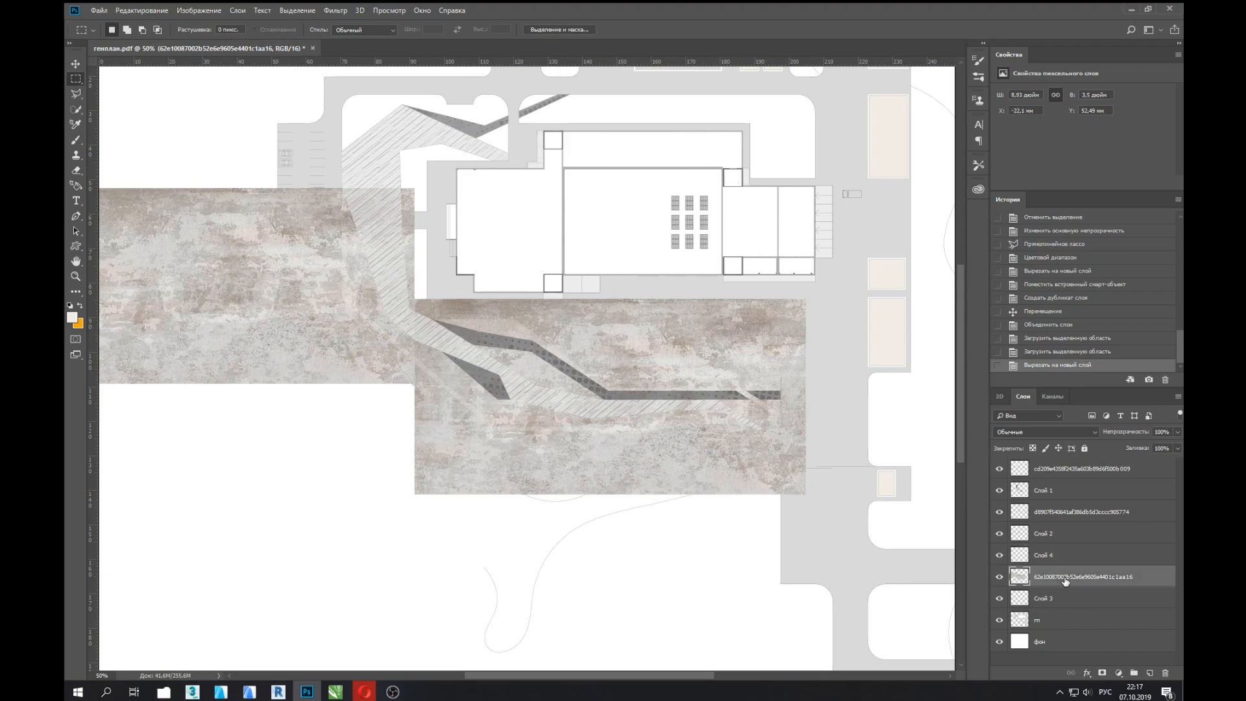
key("Delete")
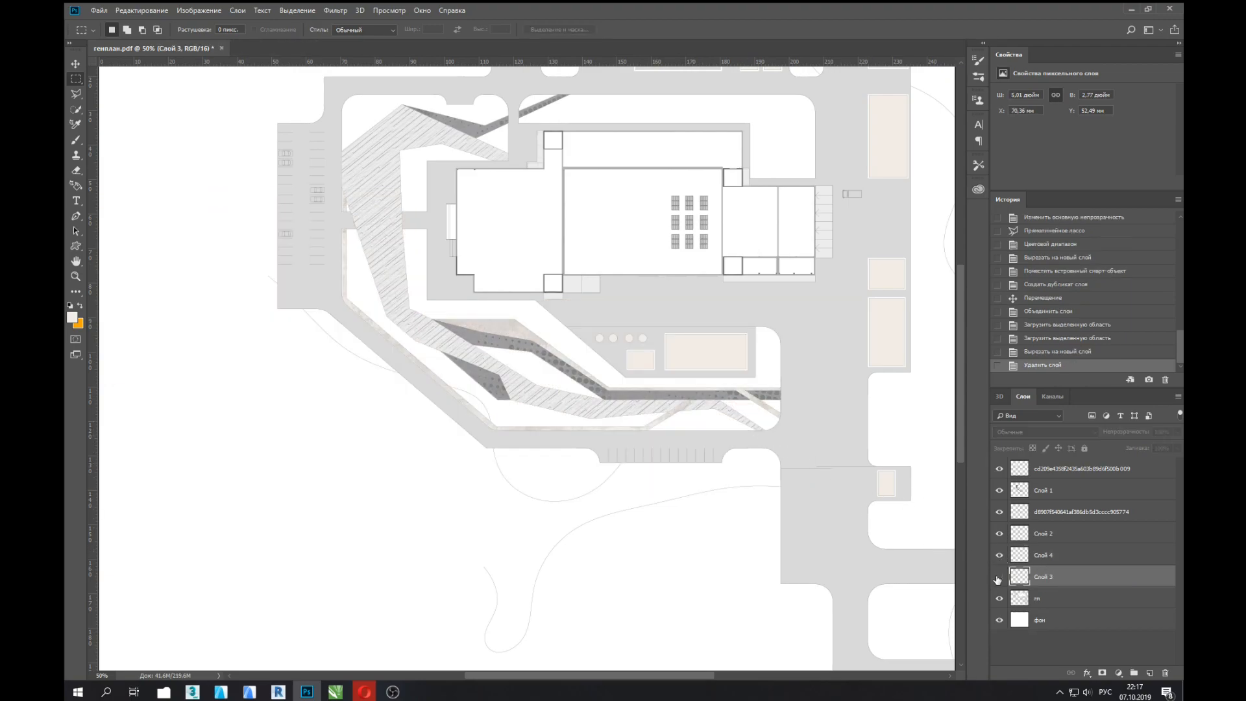
Step: Darken the concrete border texture on Слой 4 slightly with Curves, using a single point on the RGB curve
left_click(1040, 558)
key("ctrl+m")
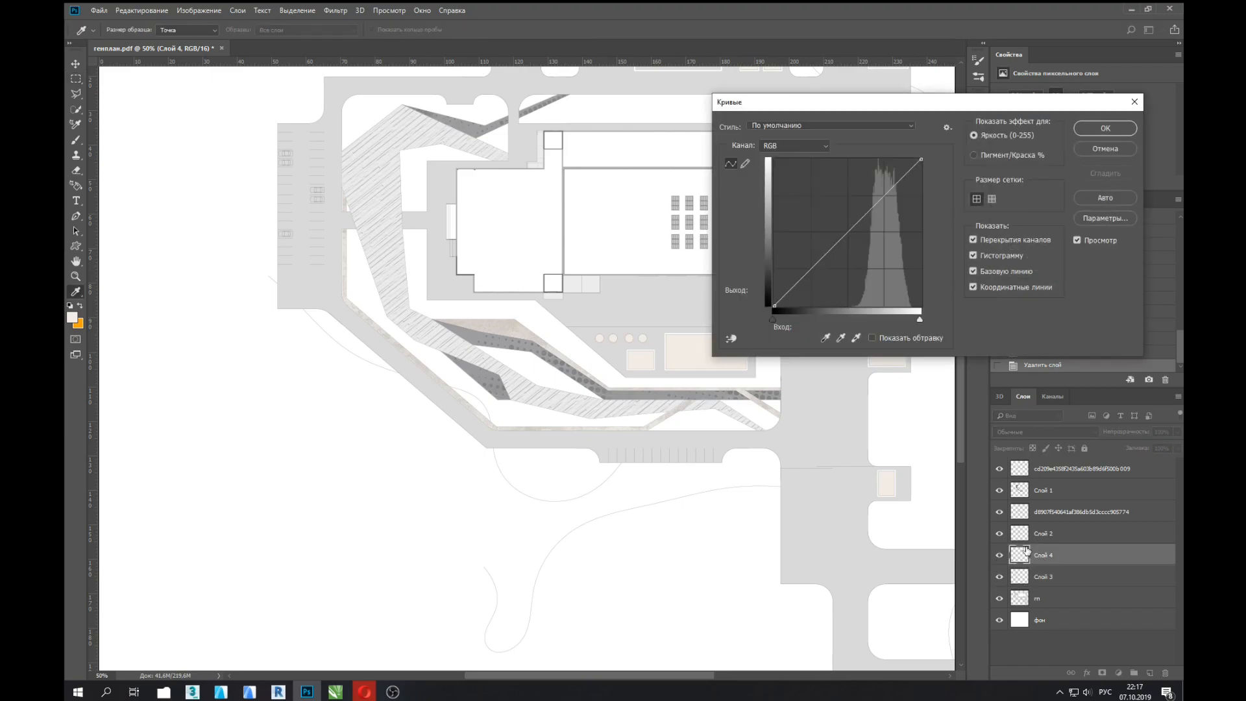
left_click_drag(830, 258, 828, 251)
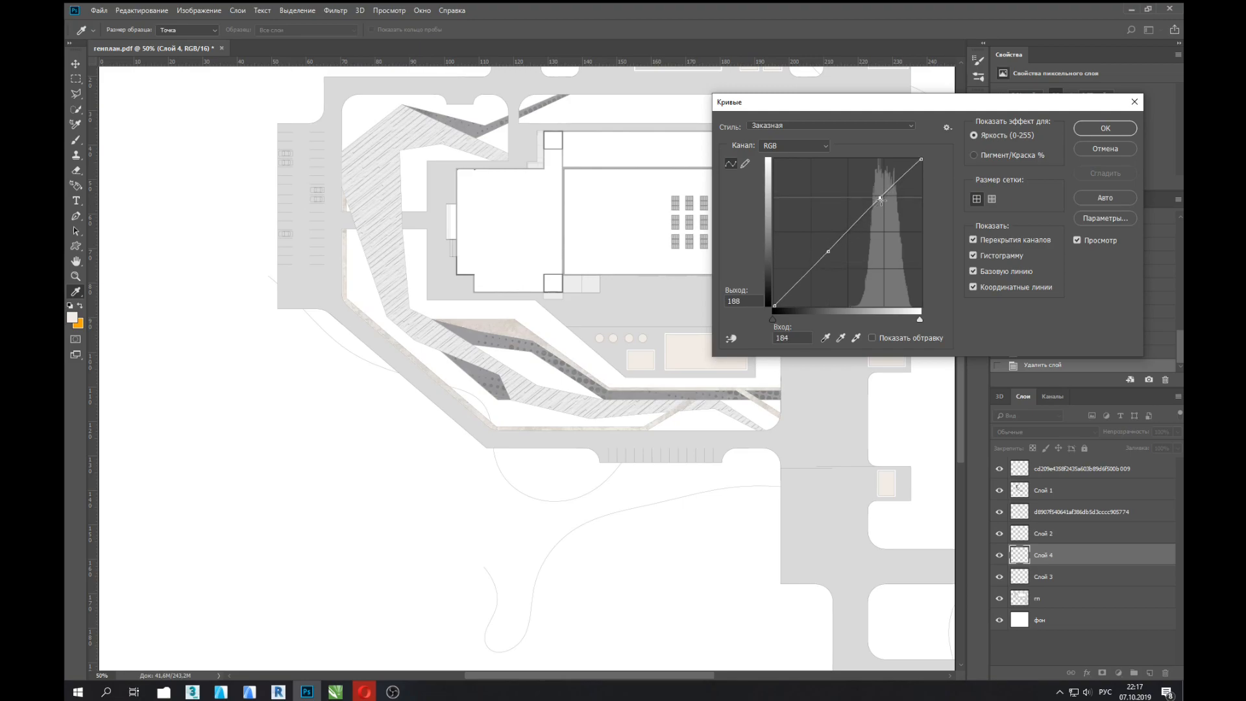
left_click_drag(881, 196, 880, 200)
mouse_move(833, 251)
left_mouse_down()
mouse_move(831, 276)
mouse_move(831, 249)
left_mouse_up()
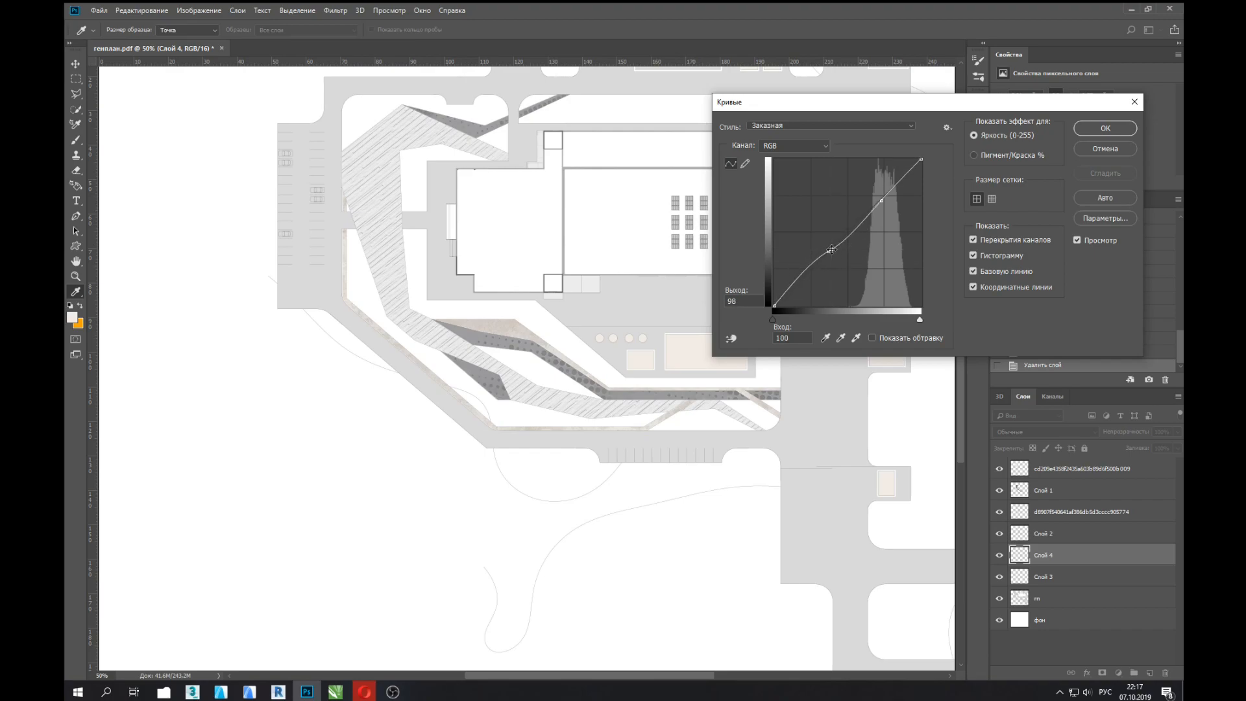
key("Delete")
left_click(881, 201)
key("Delete")
left_click(828, 253)
left_click_drag(828, 253, 829, 258)
left_click(1086, 132)
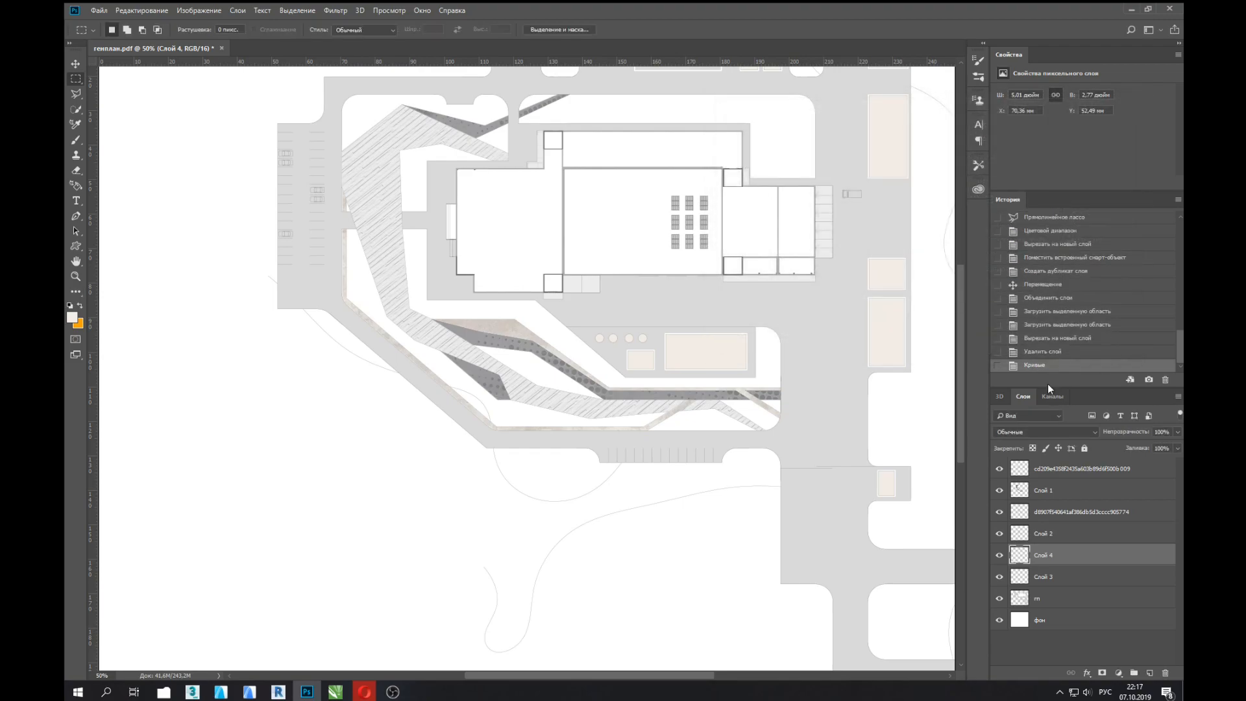
Step: Group all layers from the top texture down to Слой 3 and name the group дороги
key("ctrl+minus")
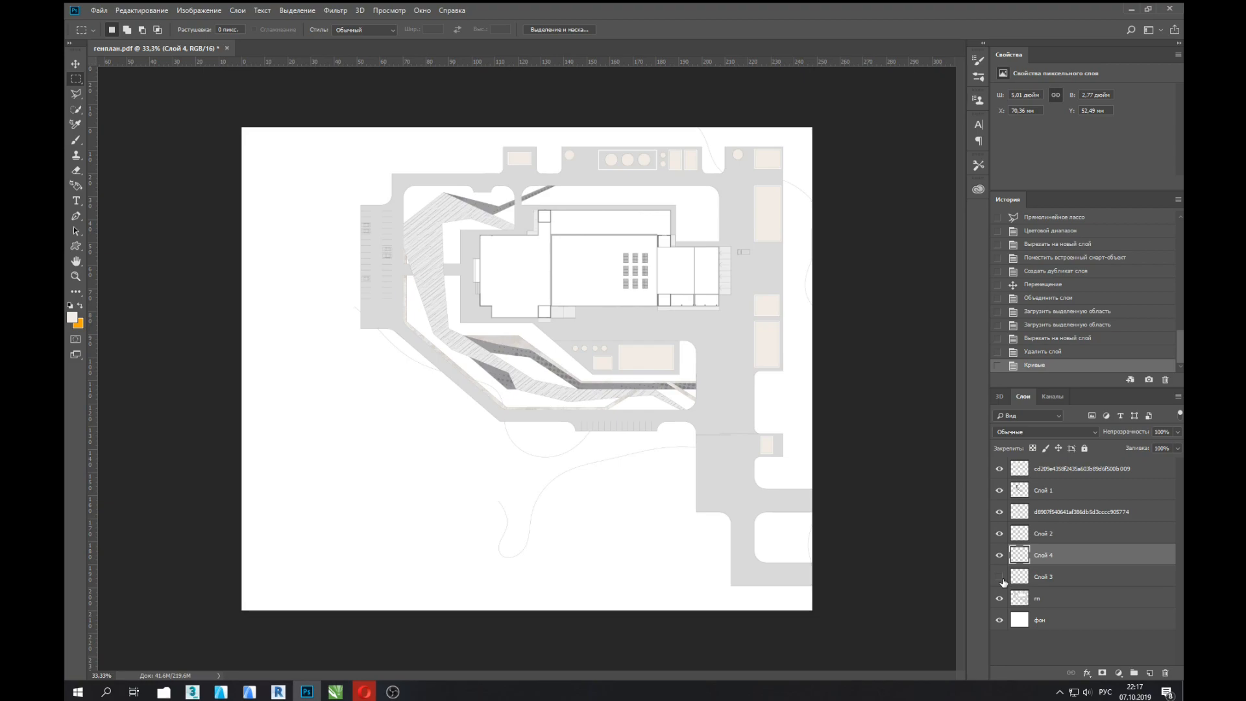
left_click(1055, 470)
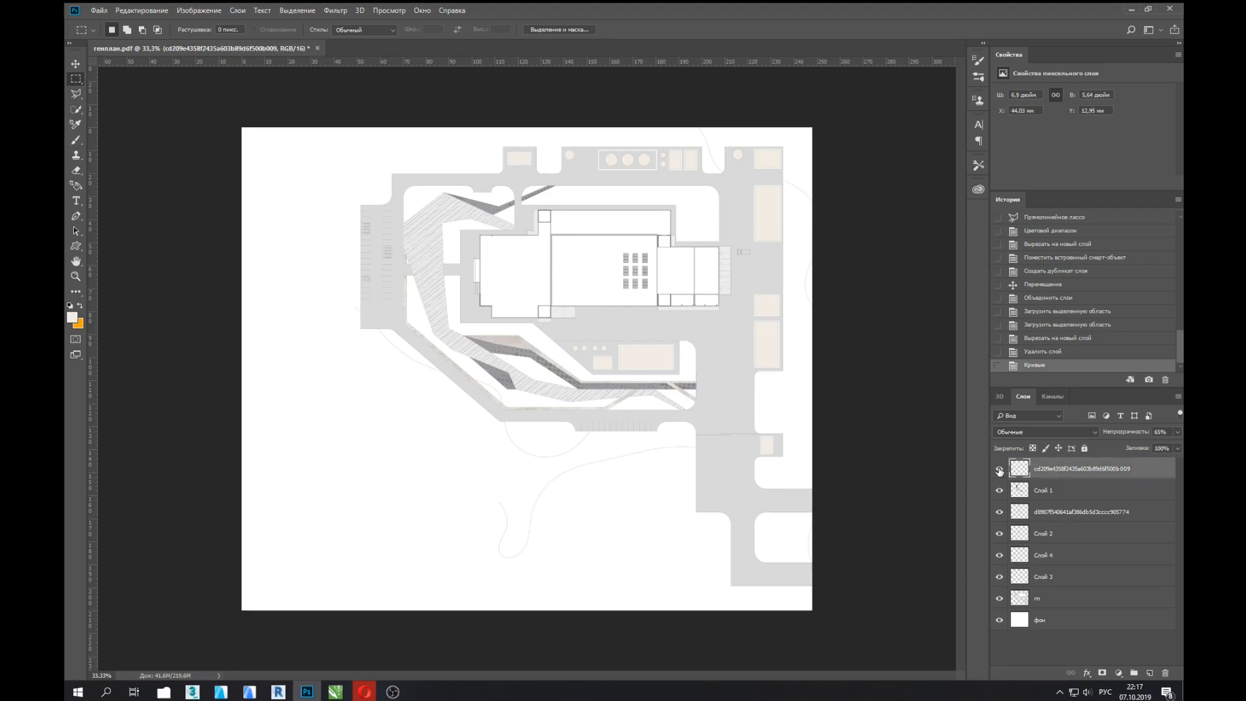
left_click(1062, 582, "shift")
left_click(1133, 674)
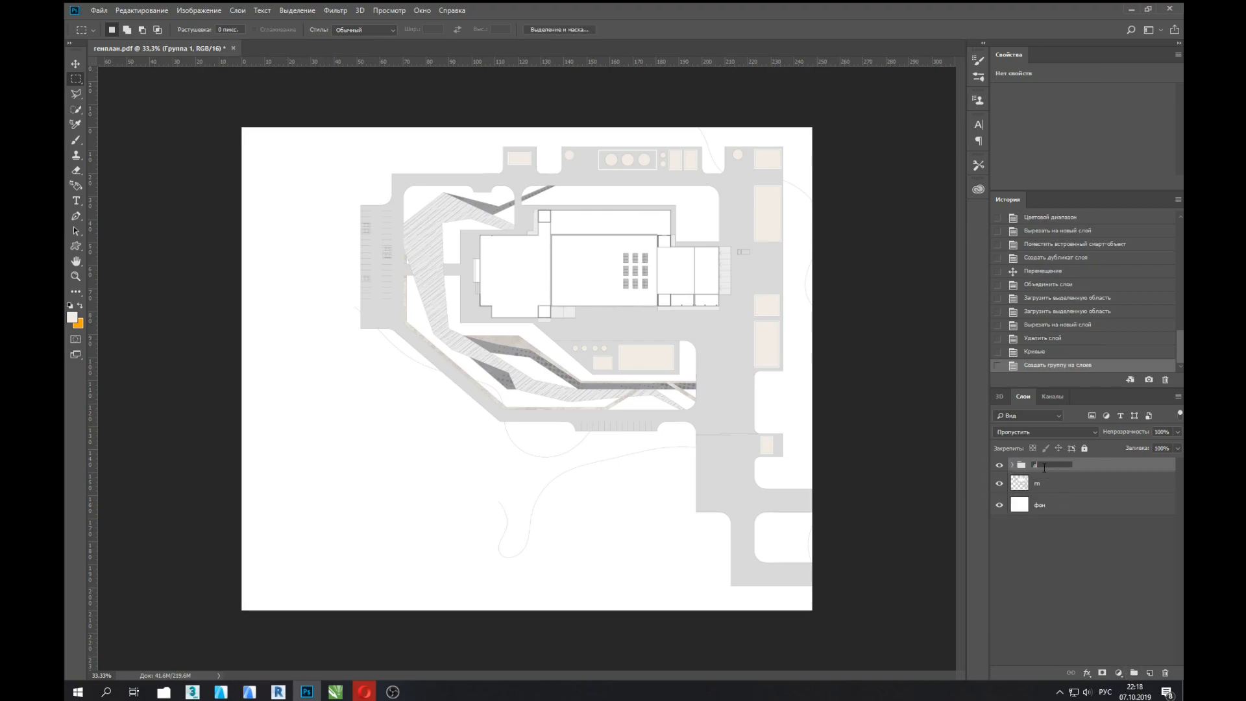
left_click(1058, 532)
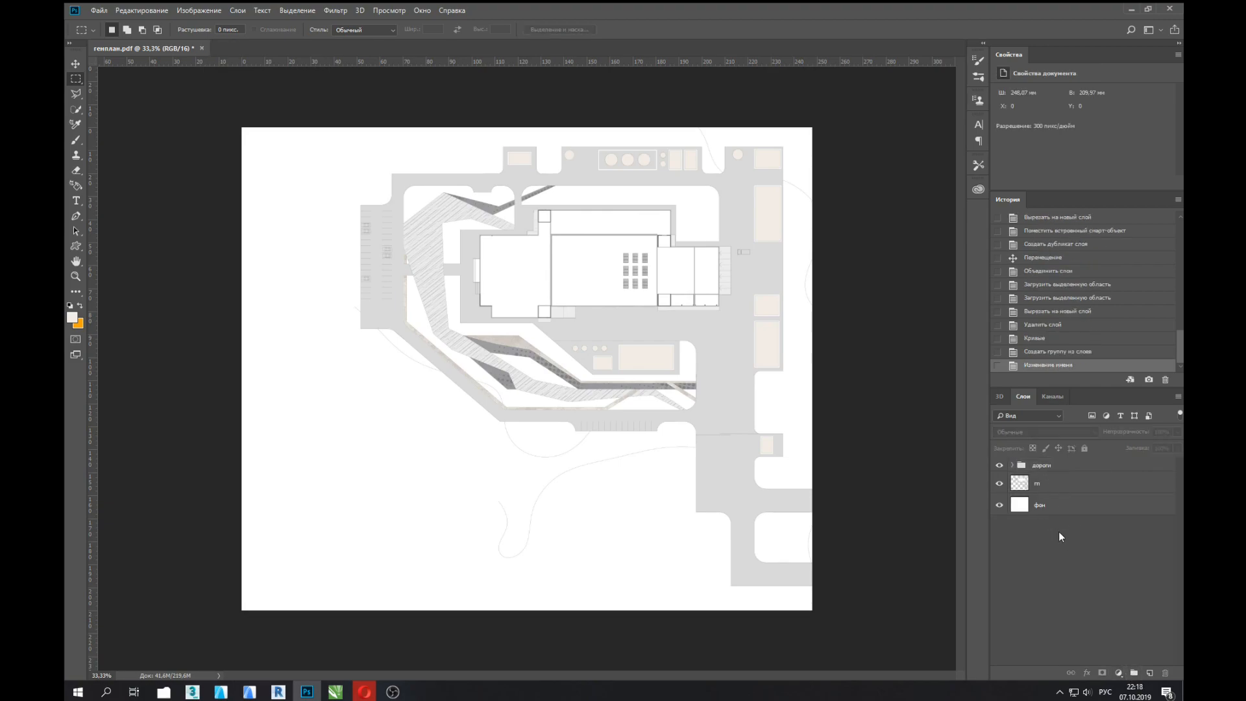
Step: Add a Hue/Saturation adjustment layer above the дороги group with the hue at +6
left_click(1118, 673)
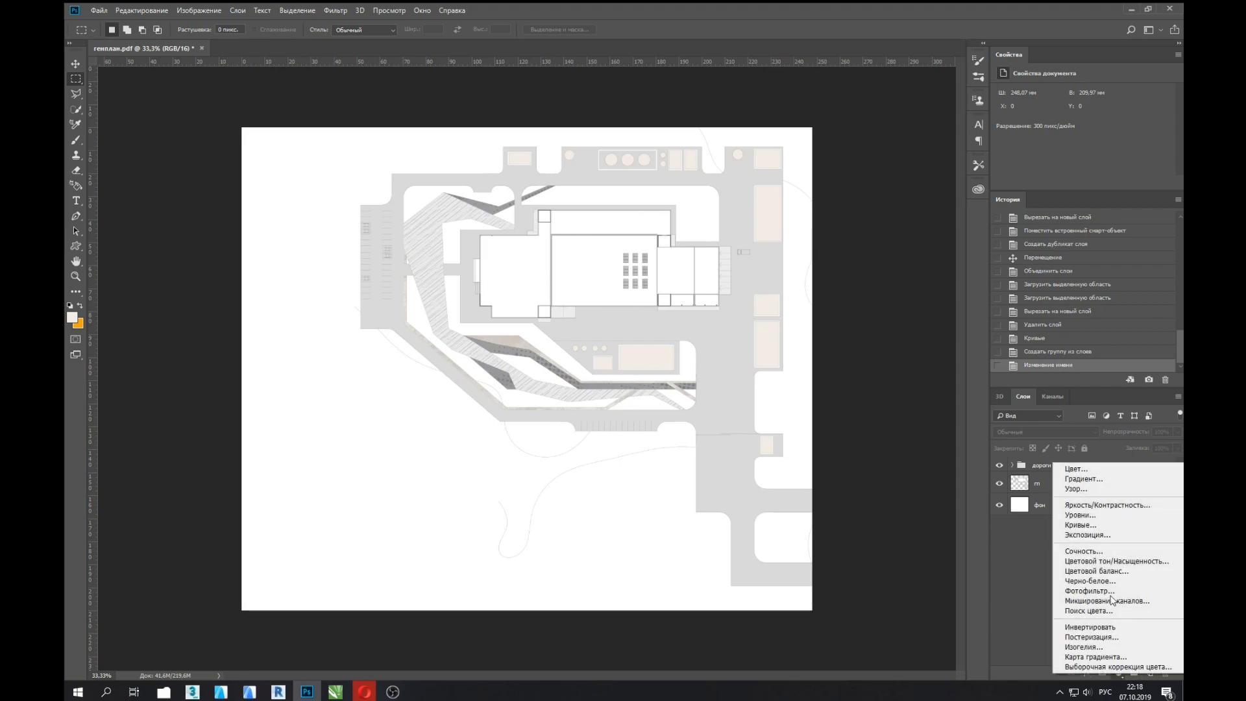
left_click(1100, 563)
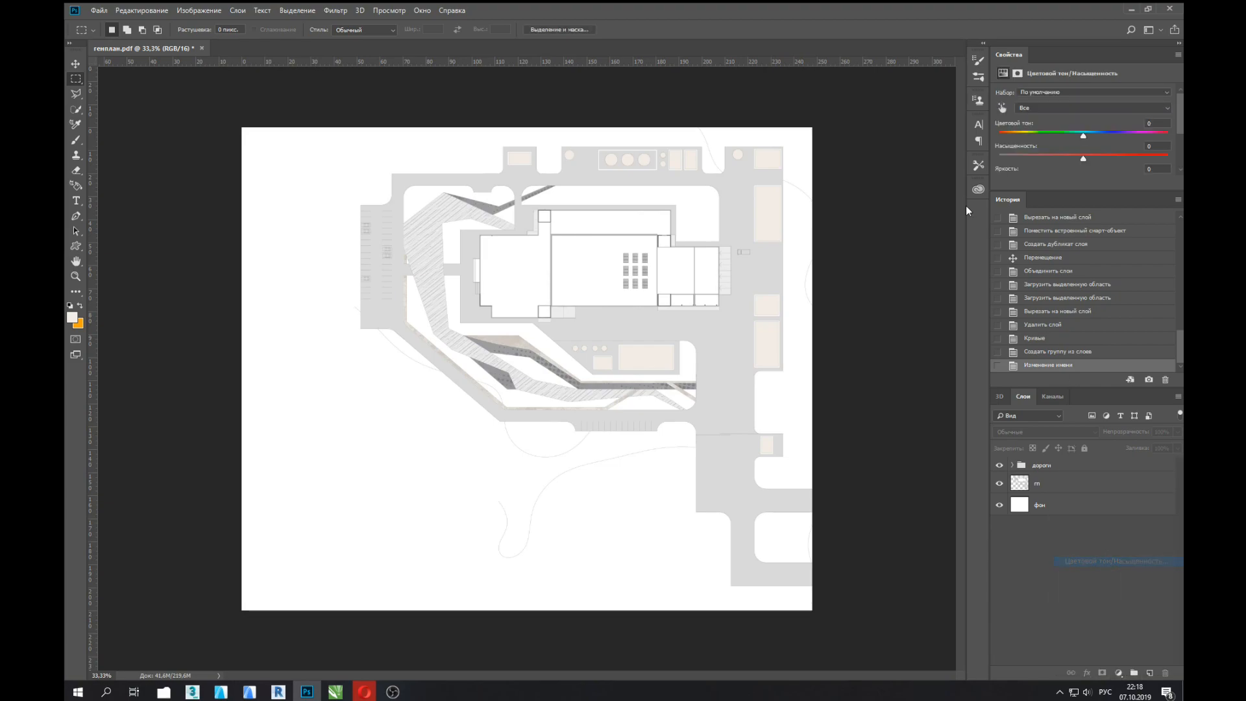
left_click(1081, 136)
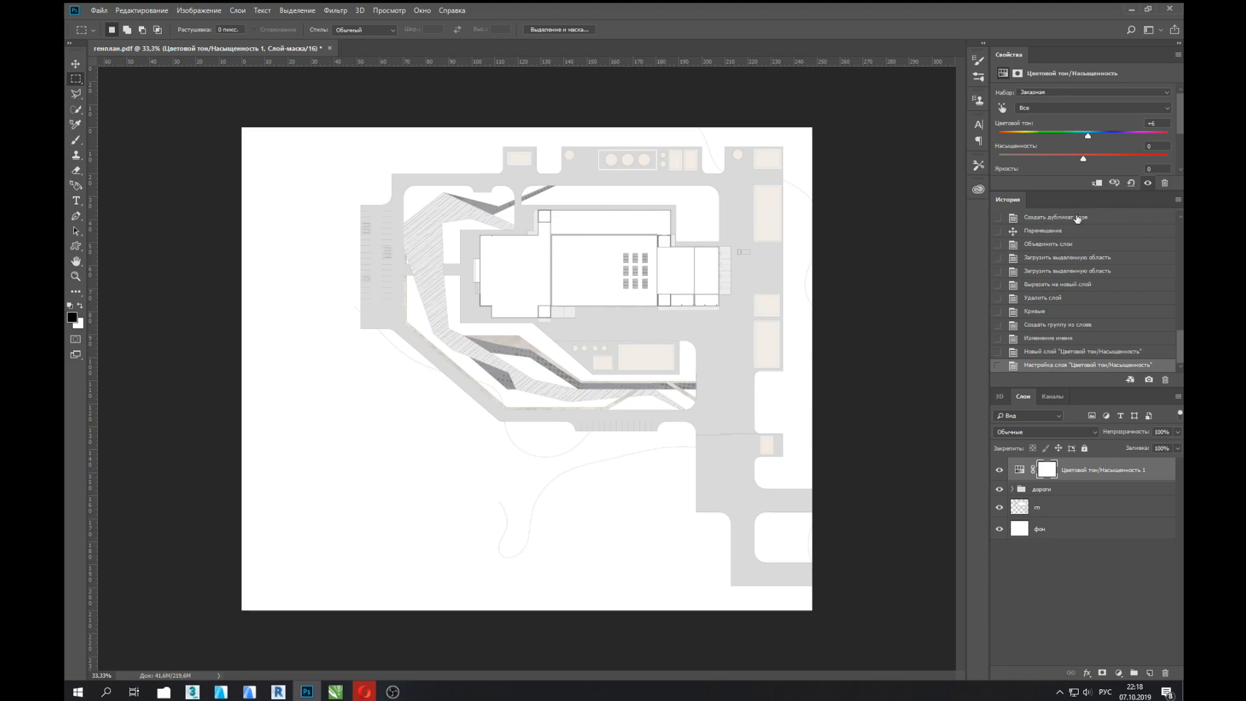
Step: Undo the accidental mask transfer and move the дороги group above the Hue/Saturation adjustment layer
left_click_drag(1055, 468, 1055, 502)
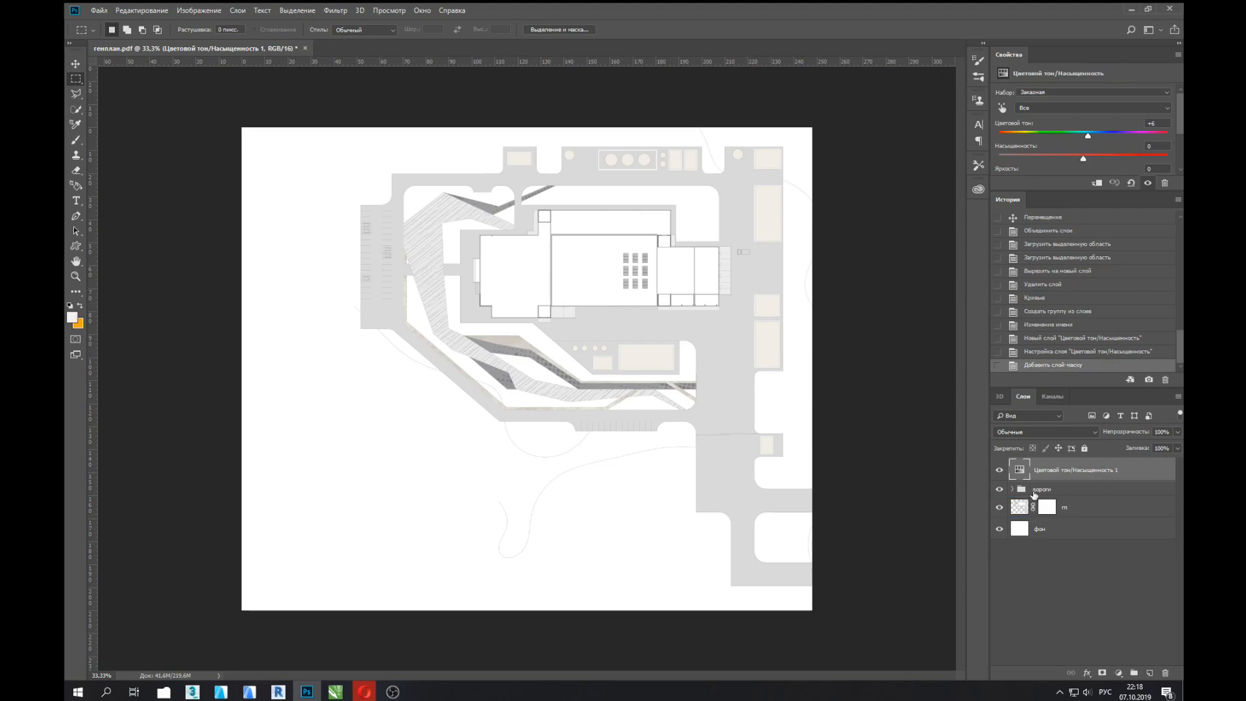
key("ctrl+z")
left_click_drag(1047, 495, 1045, 458)
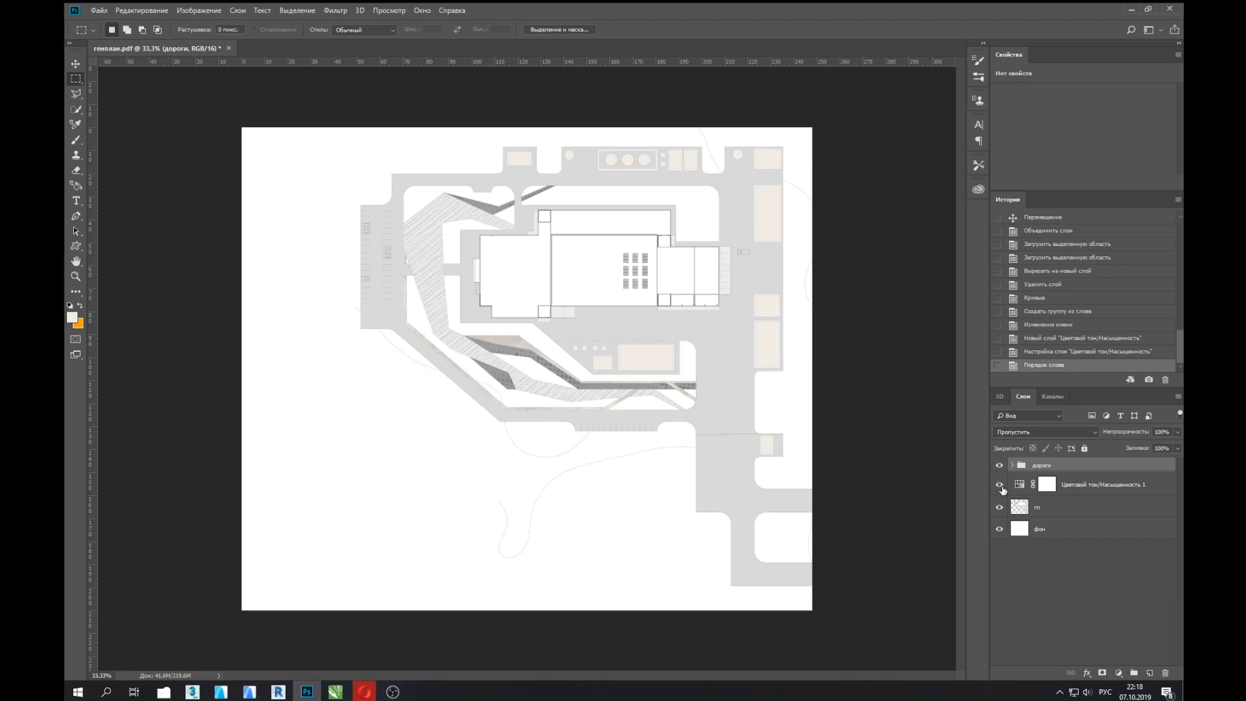
Step: Set the Hue/Saturation adjustment to hue -4, saturation +4 and lightness +23, and compare the plan with and without it
left_click(1051, 486)
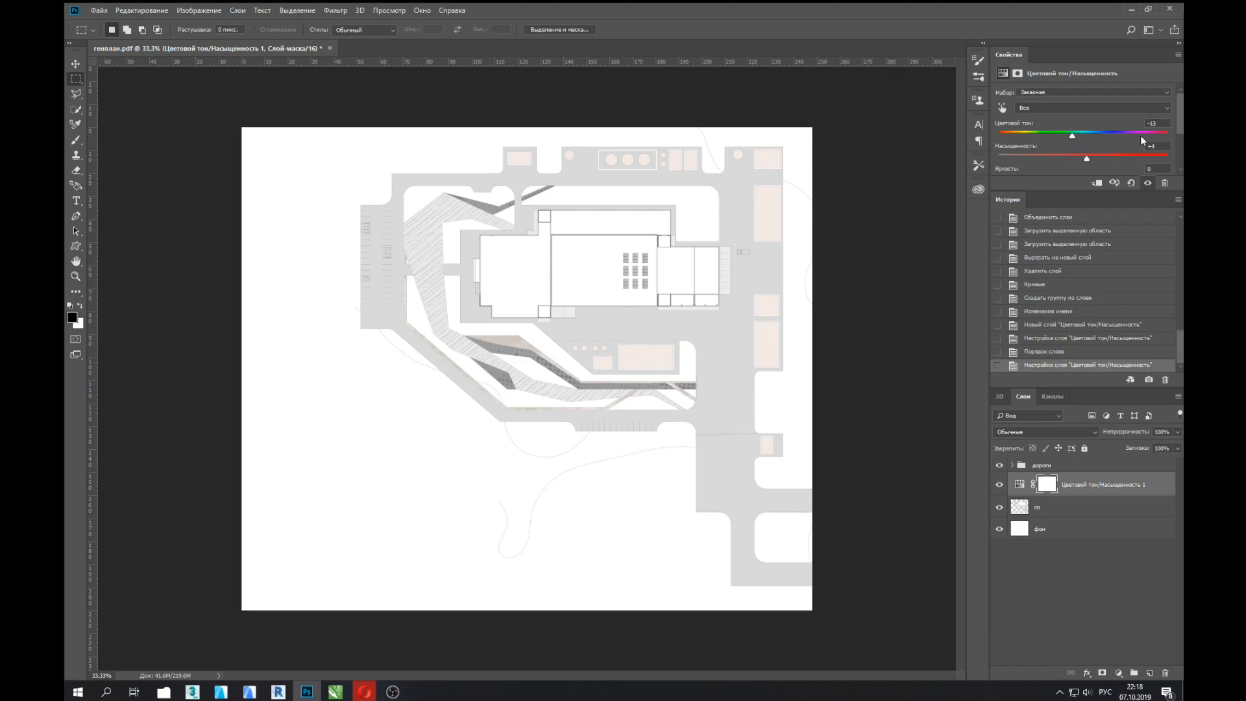
left_click_drag(1176, 122, 1101, 118)
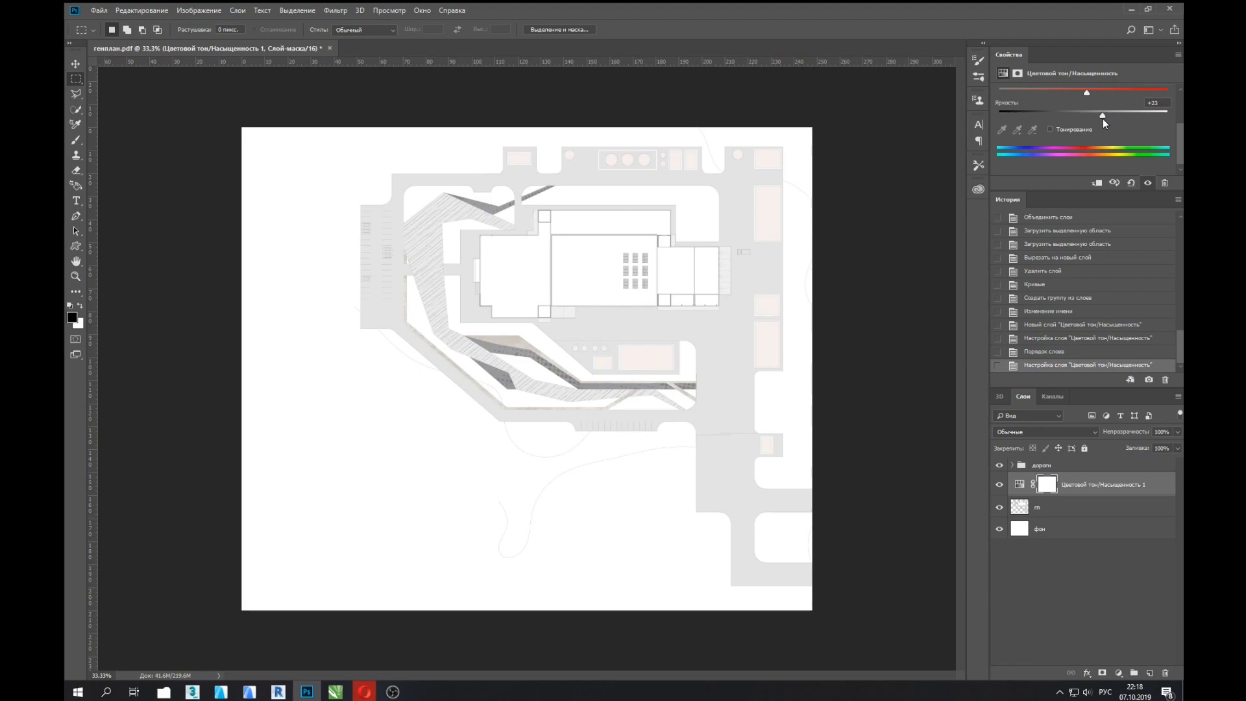
left_click_drag(1179, 135, 1177, 106)
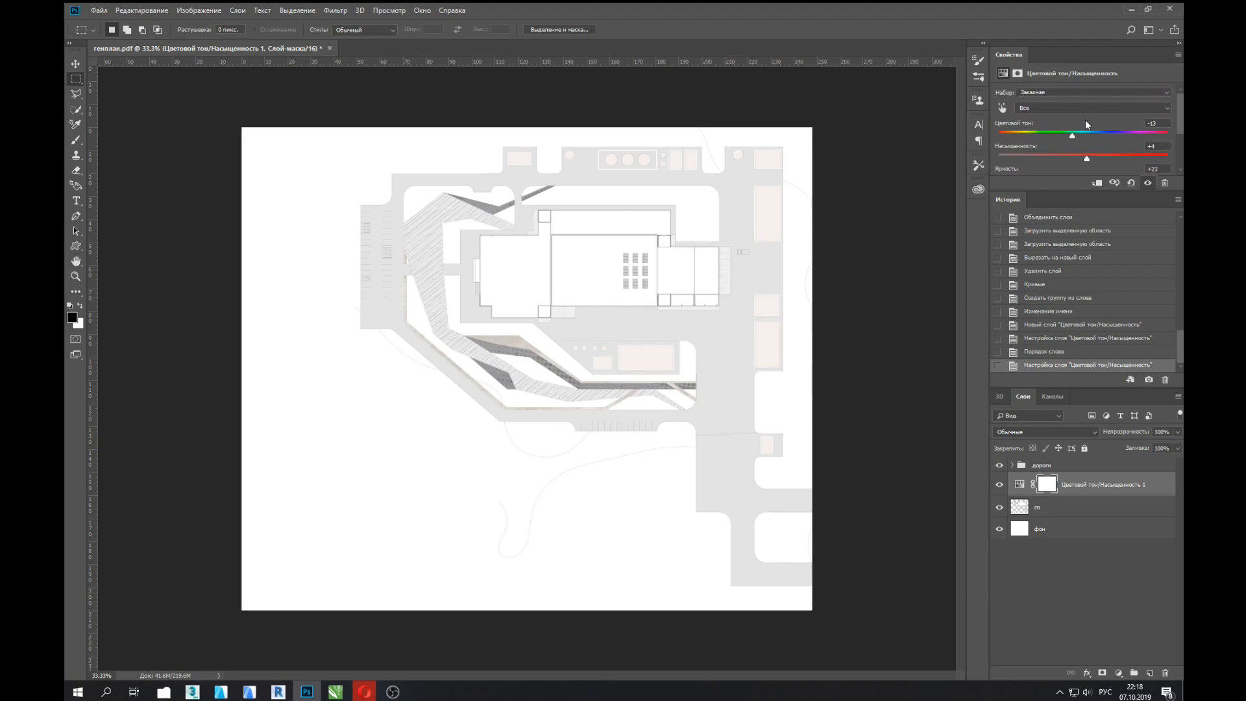
left_click_drag(1071, 138, 1069, 141)
left_click(1045, 511)
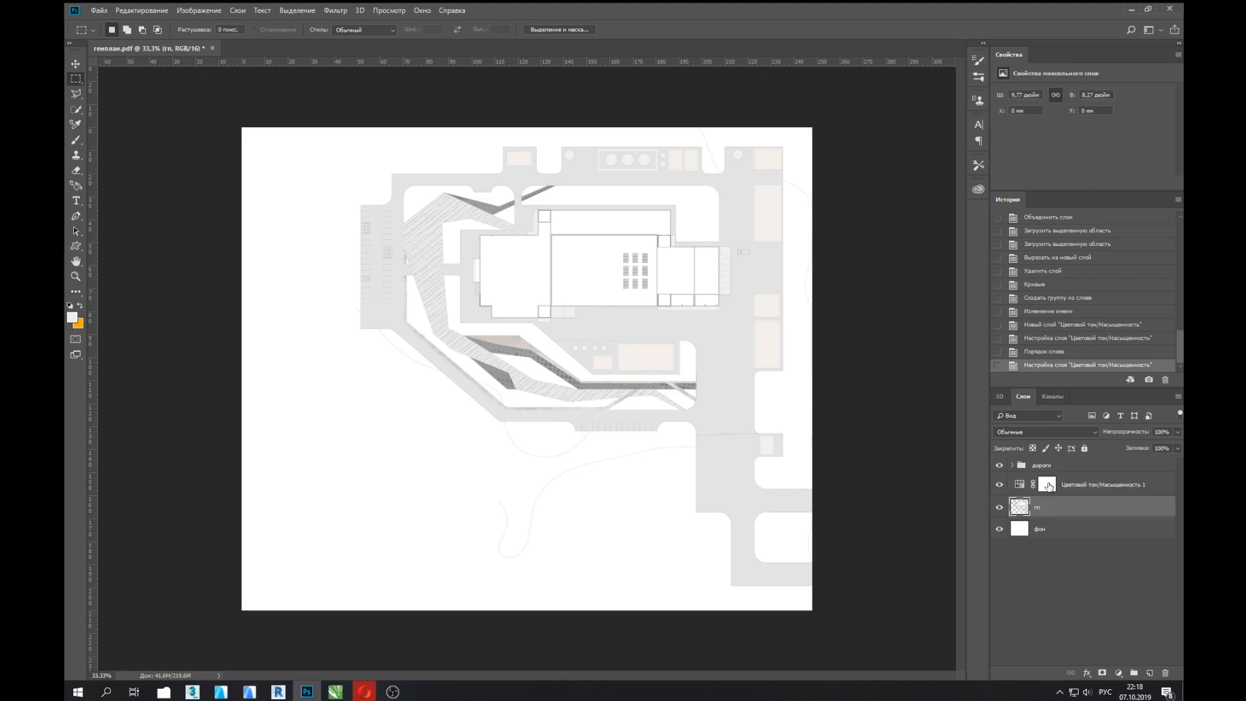
left_click(1000, 485)
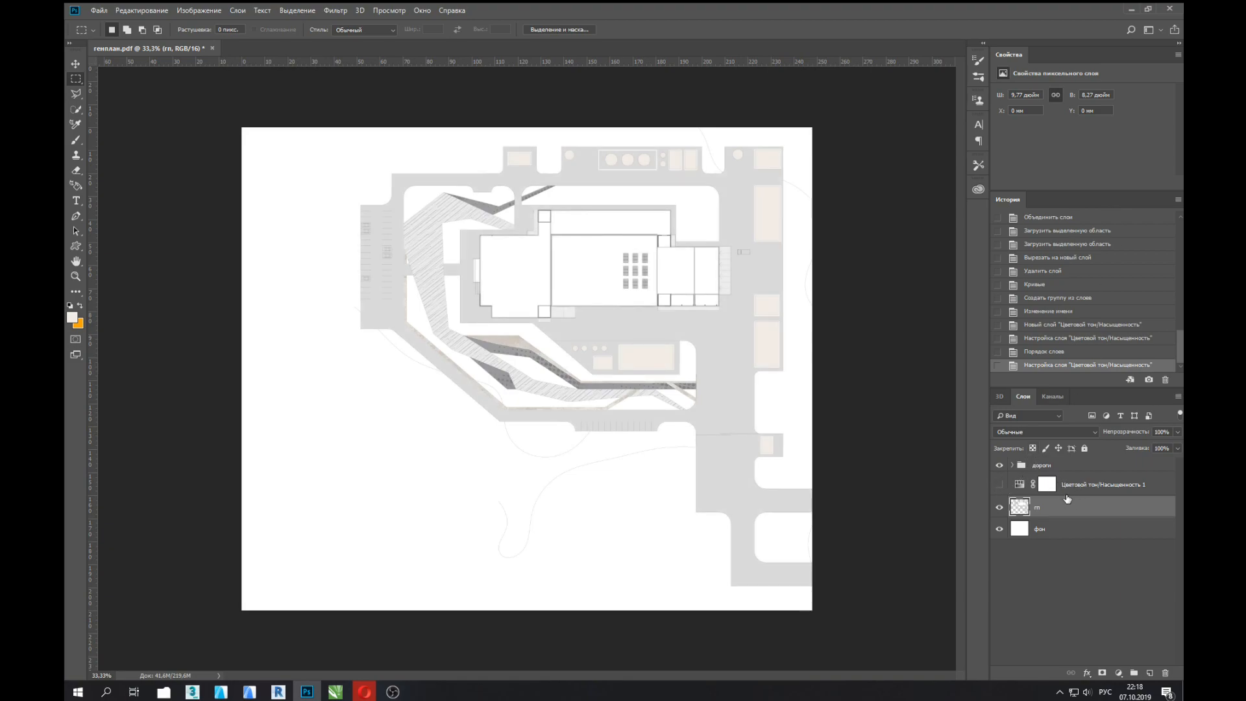
left_click(999, 486)
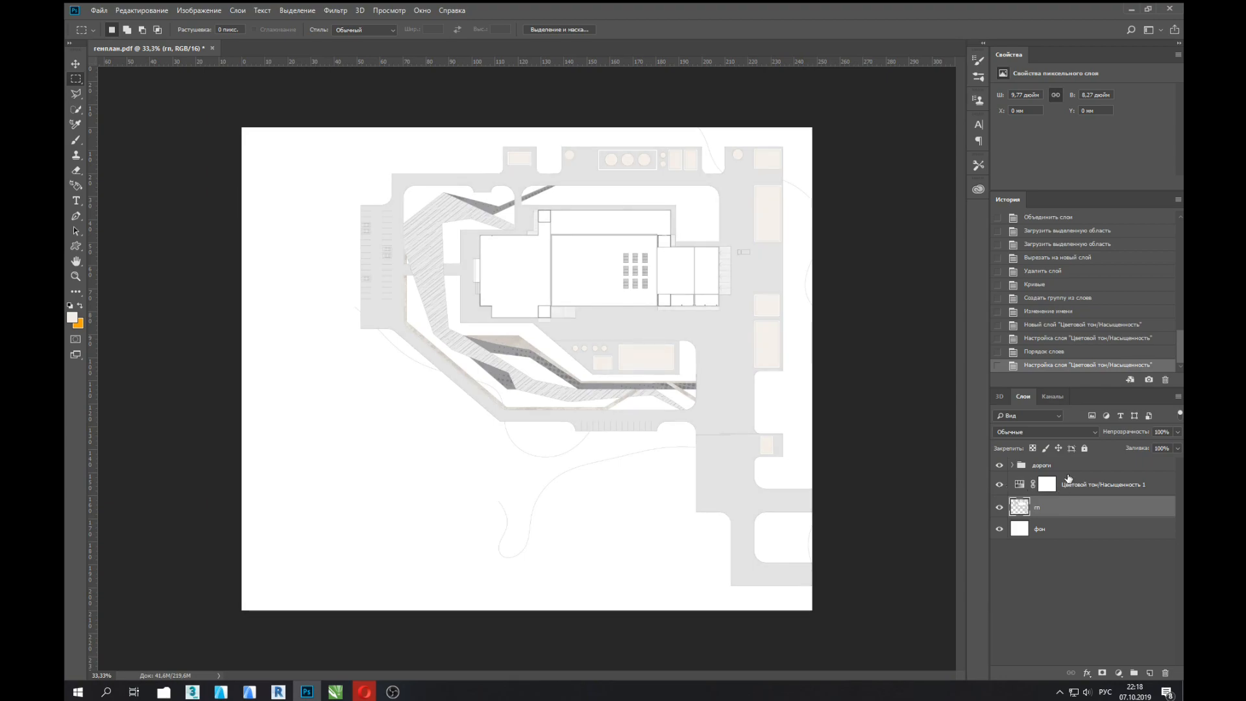
Step: Move the Hue/Saturation layer's mask onto the site plan layer and toggle the adjustment's visibility to compare the colors
left_click(1016, 485)
left_click_drag(1030, 493, 1022, 506)
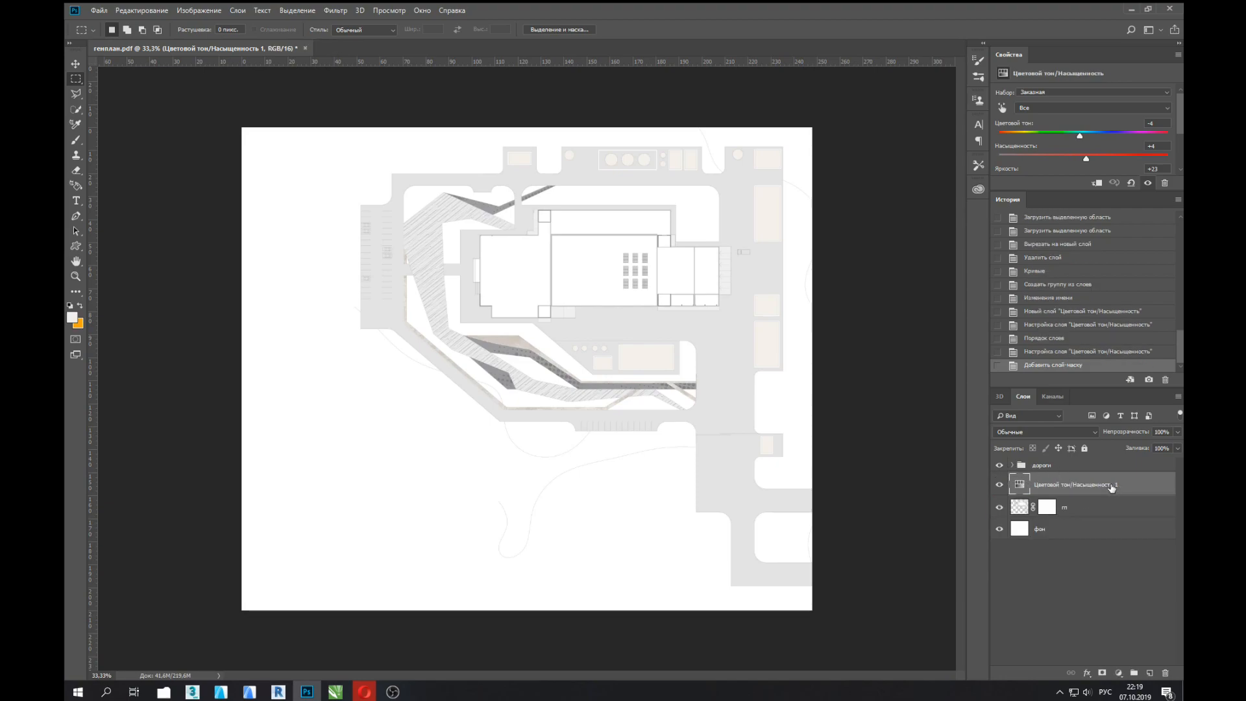
left_click(999, 486)
left_click(1000, 486)
left_click(1000, 486)
left_click(1000, 486)
left_click(1000, 486)
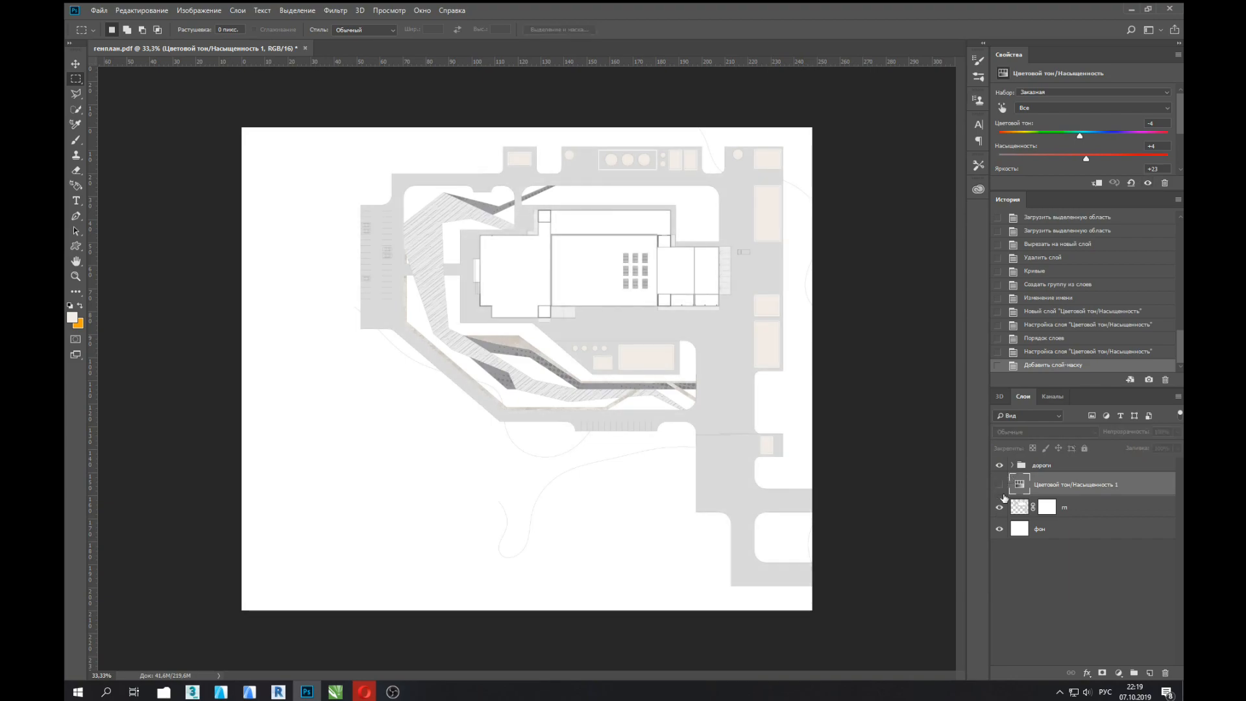
Step: Try the Hue/Saturation adjustment at saturation +39 and lightness +11, and hide it to compare the plan's colors
left_click(1000, 486)
left_click_drag(1081, 135, 1034, 143)
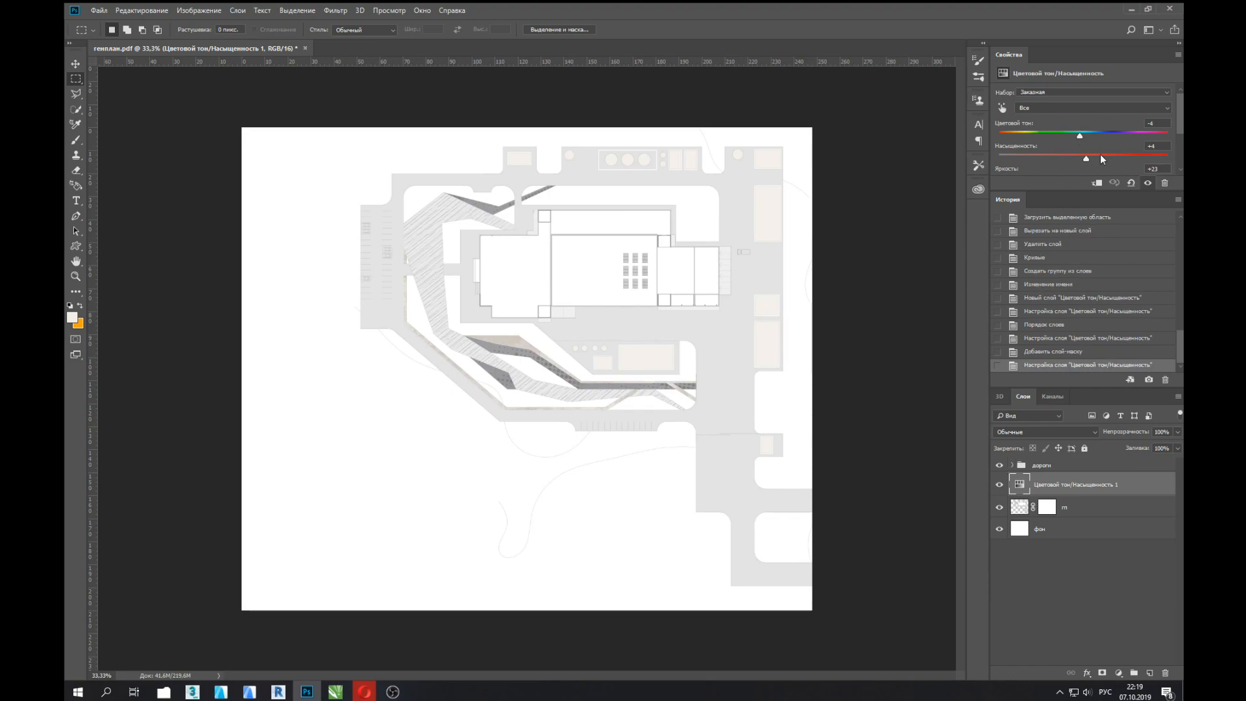
left_click_drag(1113, 164, 1117, 165)
scroll(1179, 123, "down", 2)
left_click_drag(1101, 155, 1092, 159)
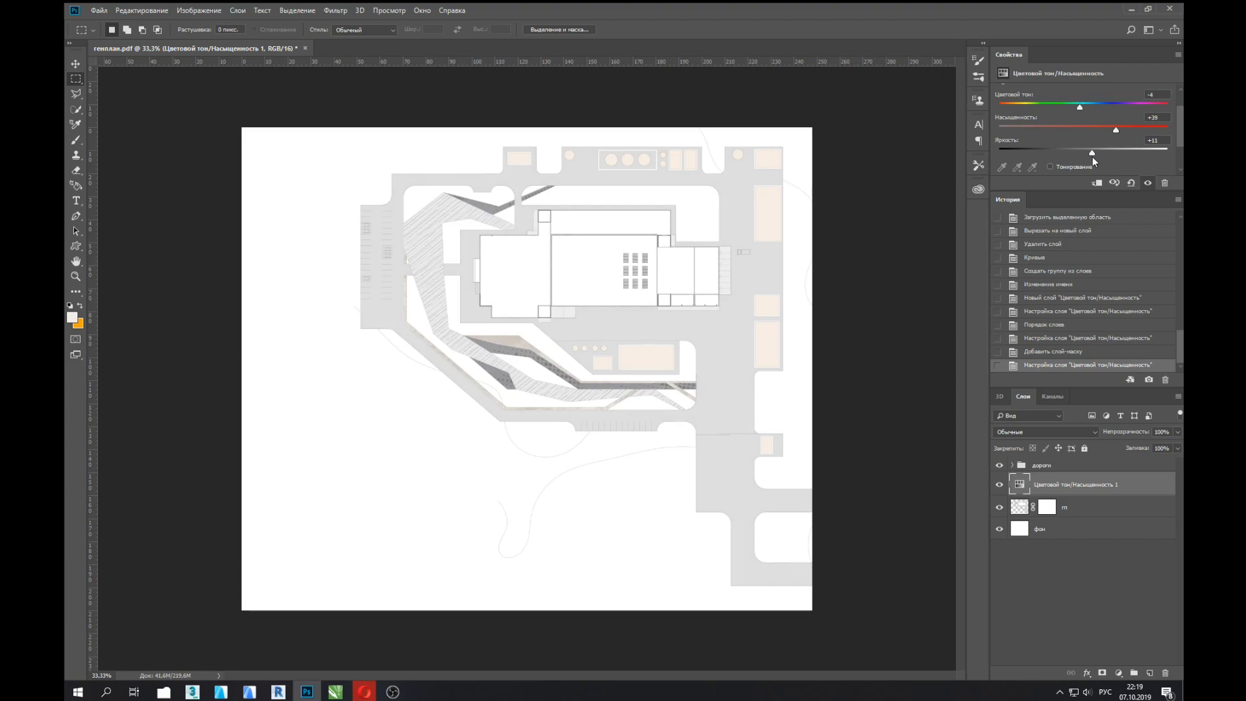
left_click(999, 484)
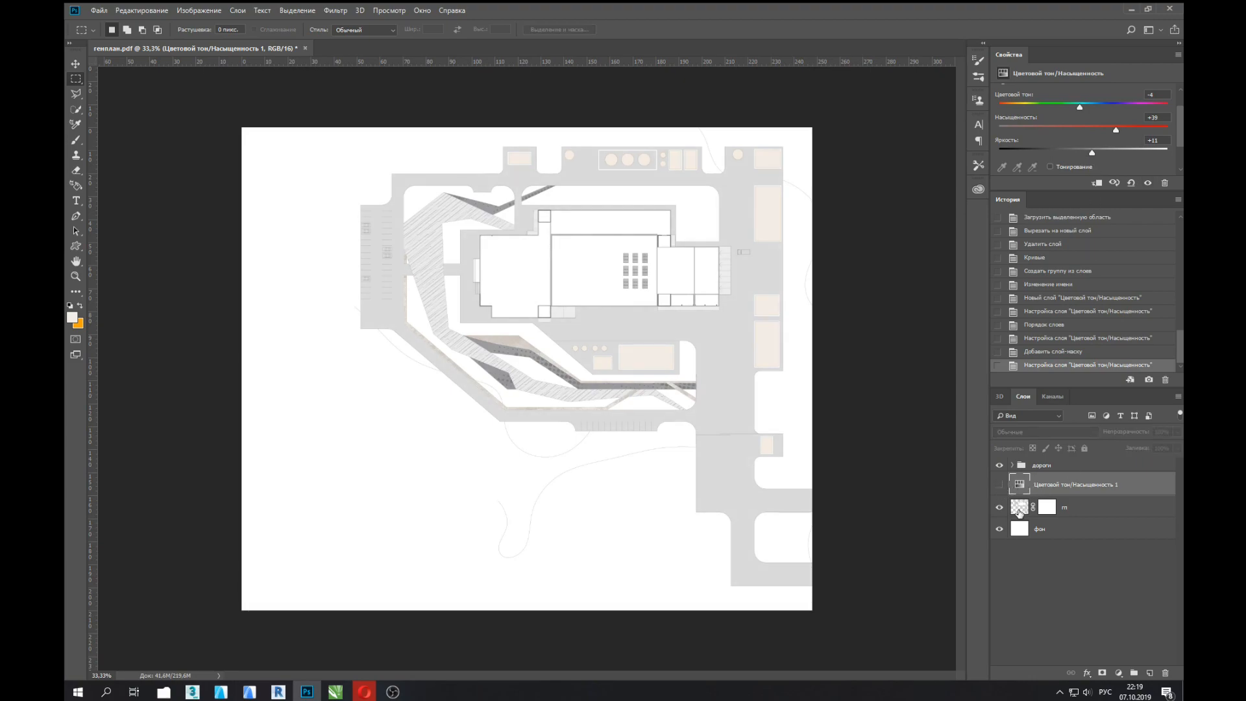
Step: Select the beige patches on the гп layer with Color Range at a fuzziness of 7
left_click(1020, 508)
left_click(297, 11)
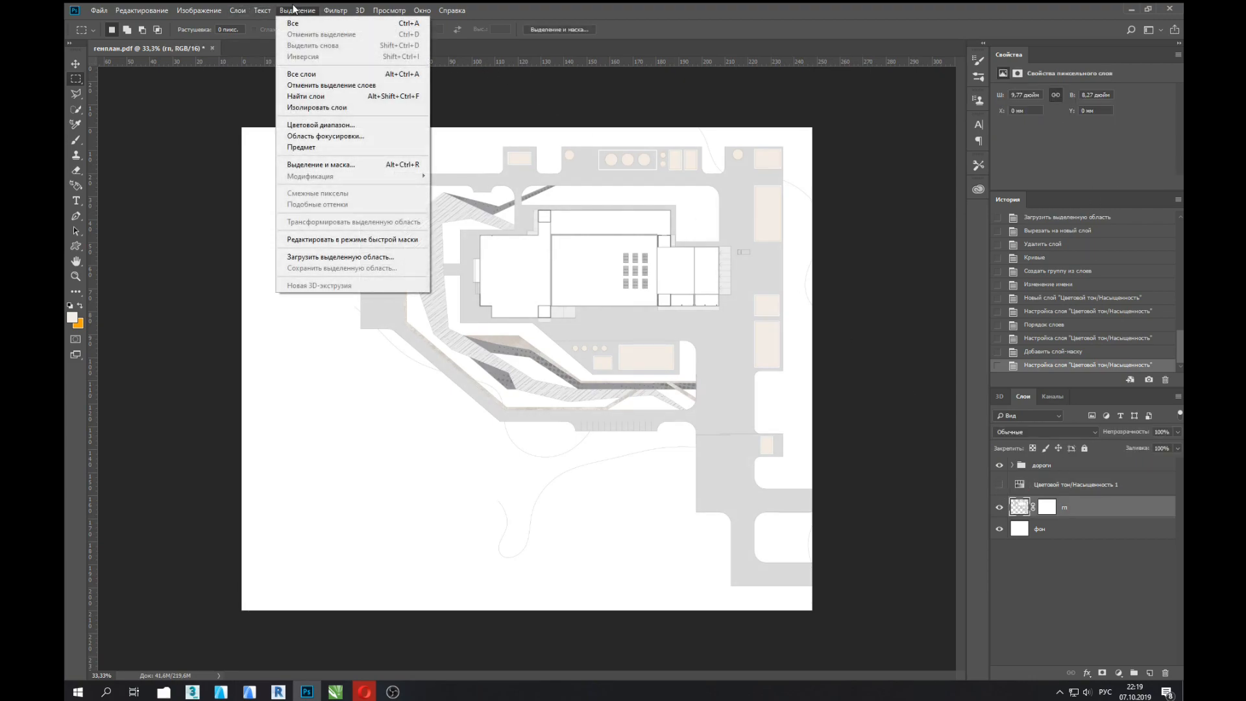
left_click(340, 126)
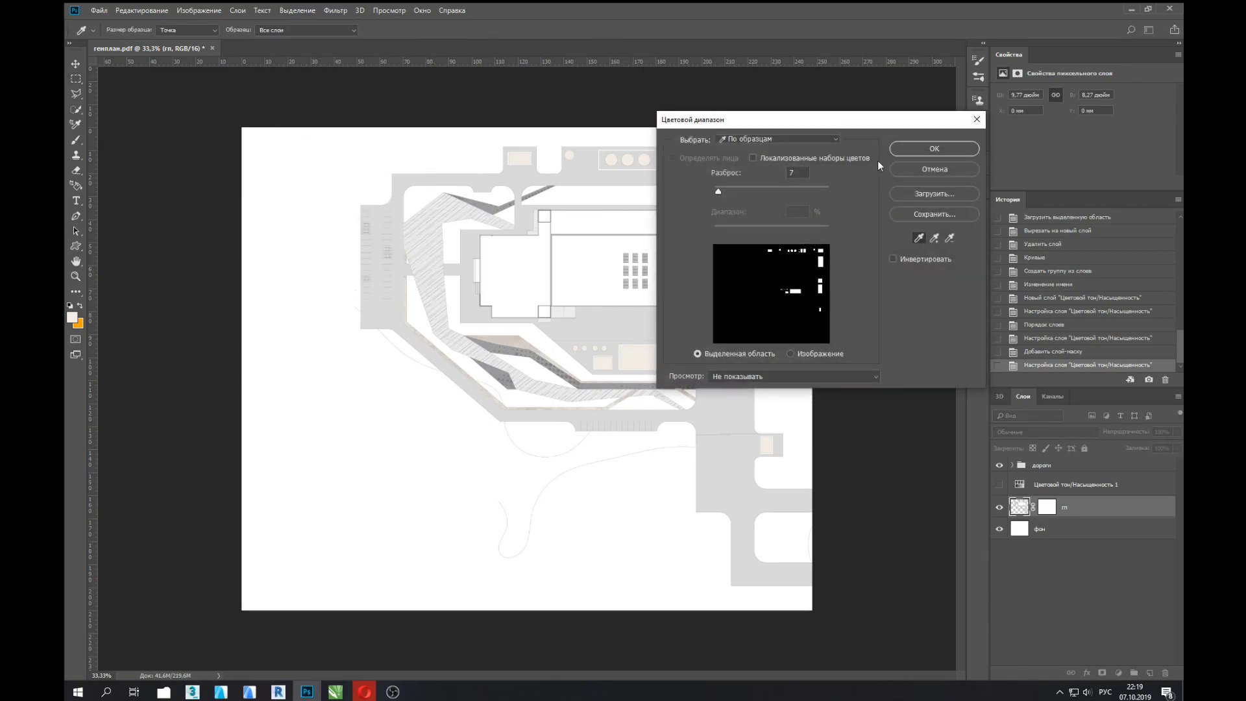
left_click(936, 153)
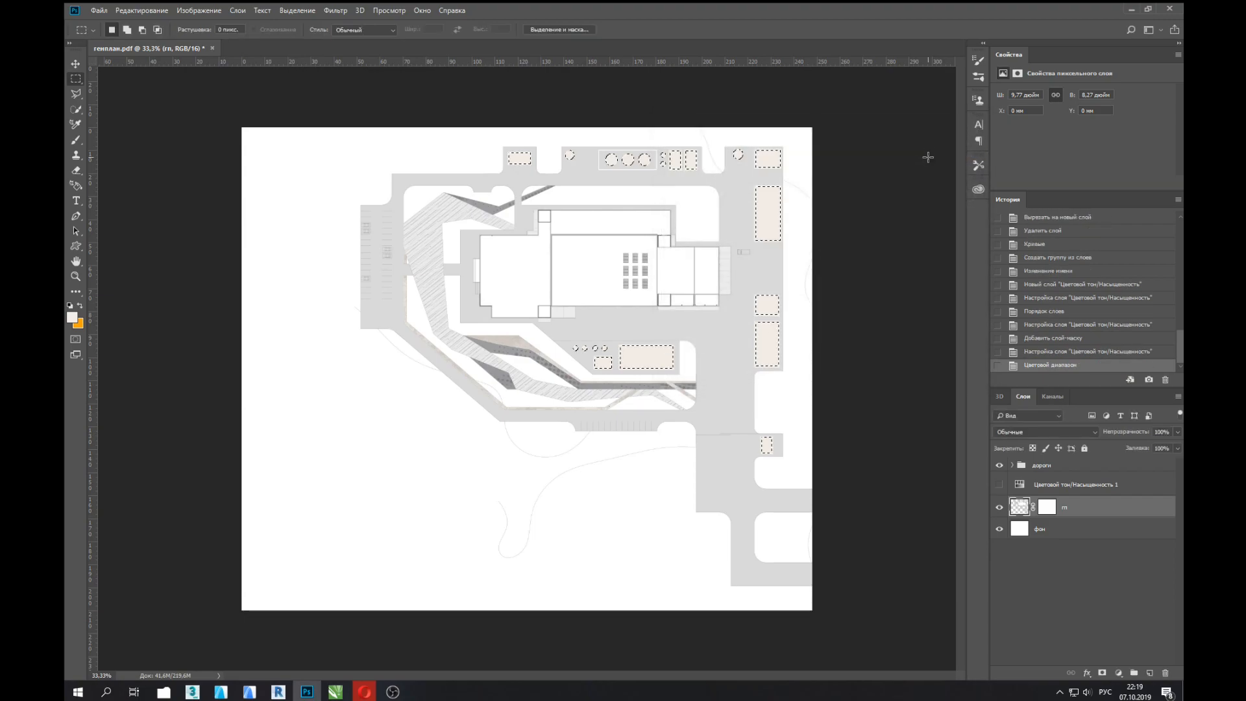
Step: Add a new layer above гп and fill the selected patches with brown color 735e2b at 100% opacity
key("shift")
left_click(1149, 673)
key("shift+F5")
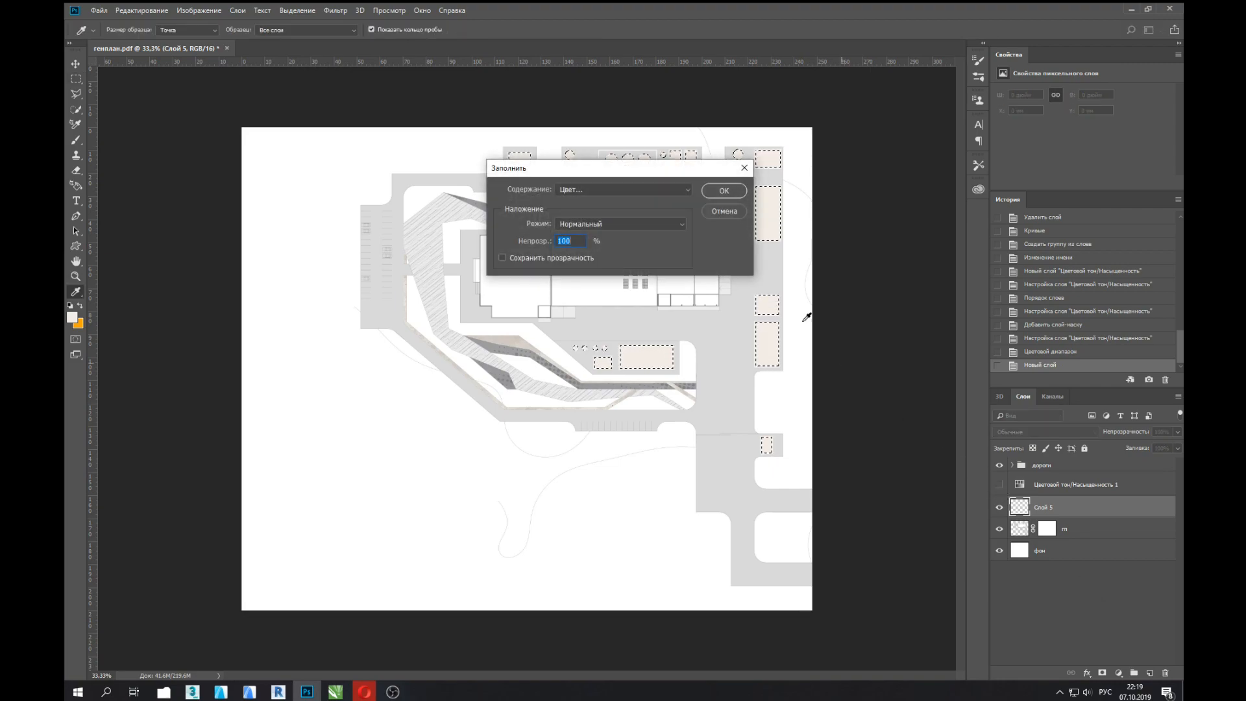
left_click(592, 190)
left_click(568, 222)
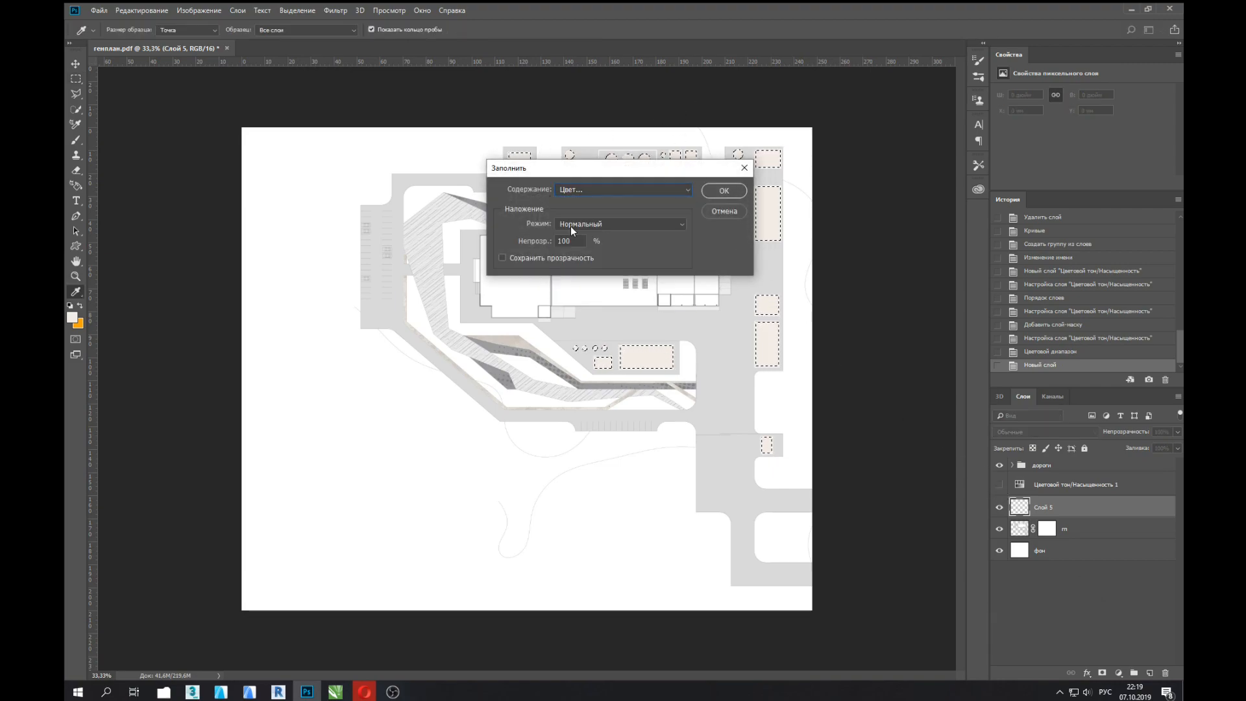
mouse_move(918, 251)
left_mouse_down()
mouse_move(932, 241)
mouse_move(919, 286)
mouse_move(930, 315)
left_mouse_up()
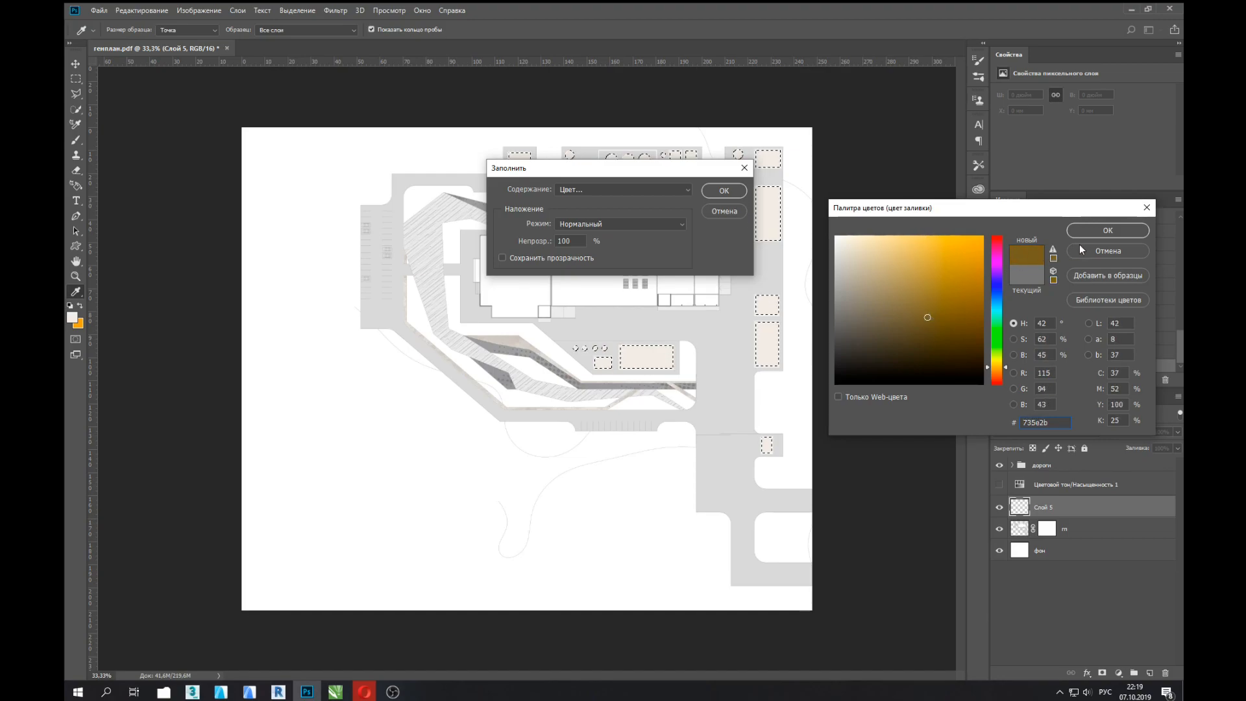
left_click(1108, 231)
left_click(724, 192)
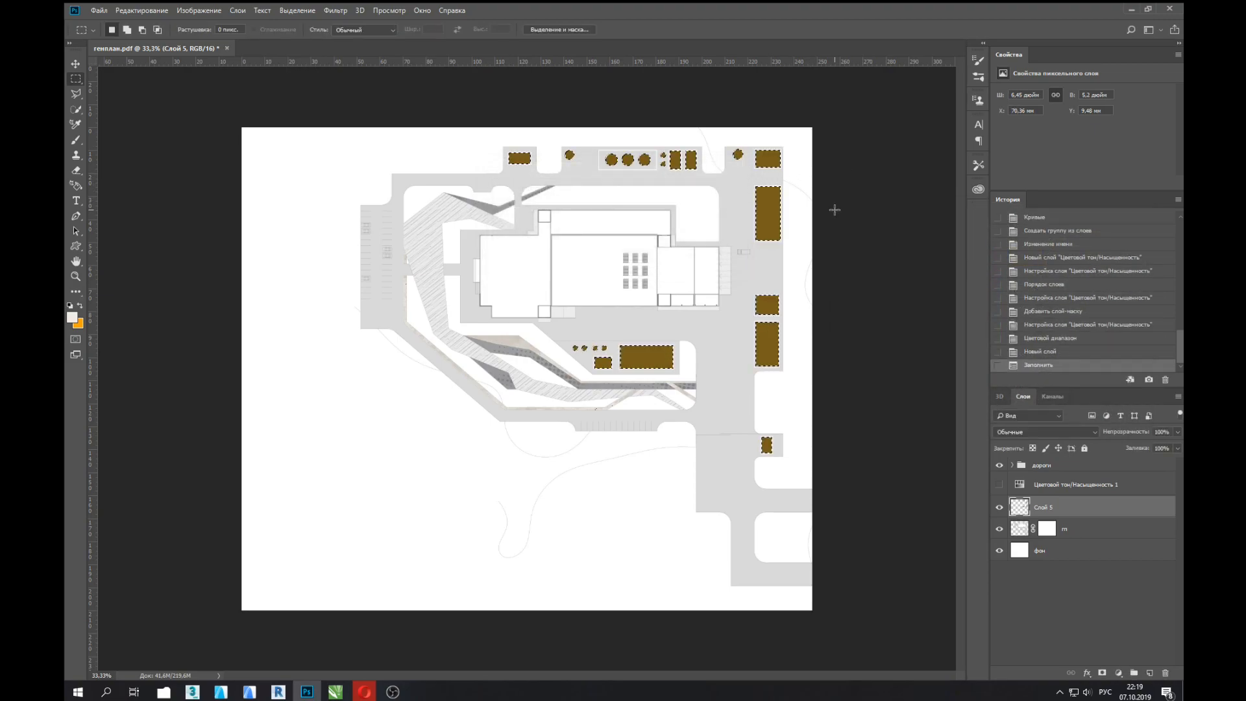
Step: Try the brown fill layer at 27% opacity, then restore it to full opacity
left_click(1177, 433)
left_click_drag(1177, 445, 1138, 453)
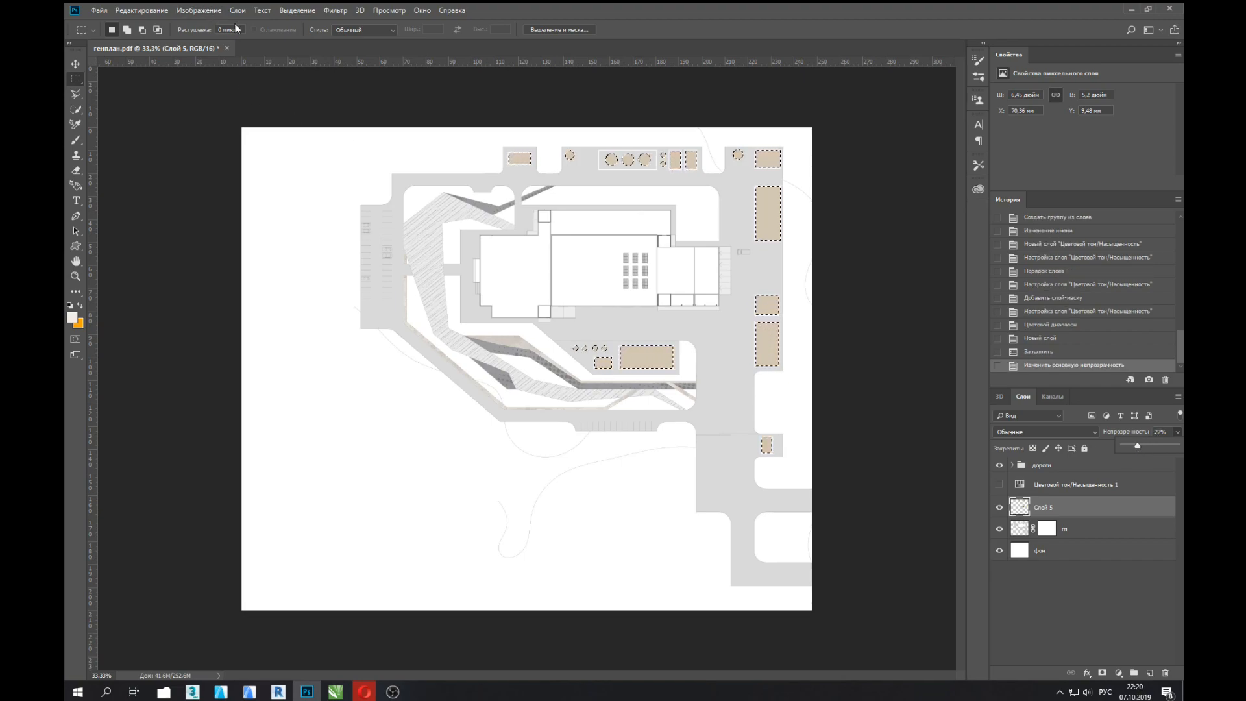
key("shift+F5")
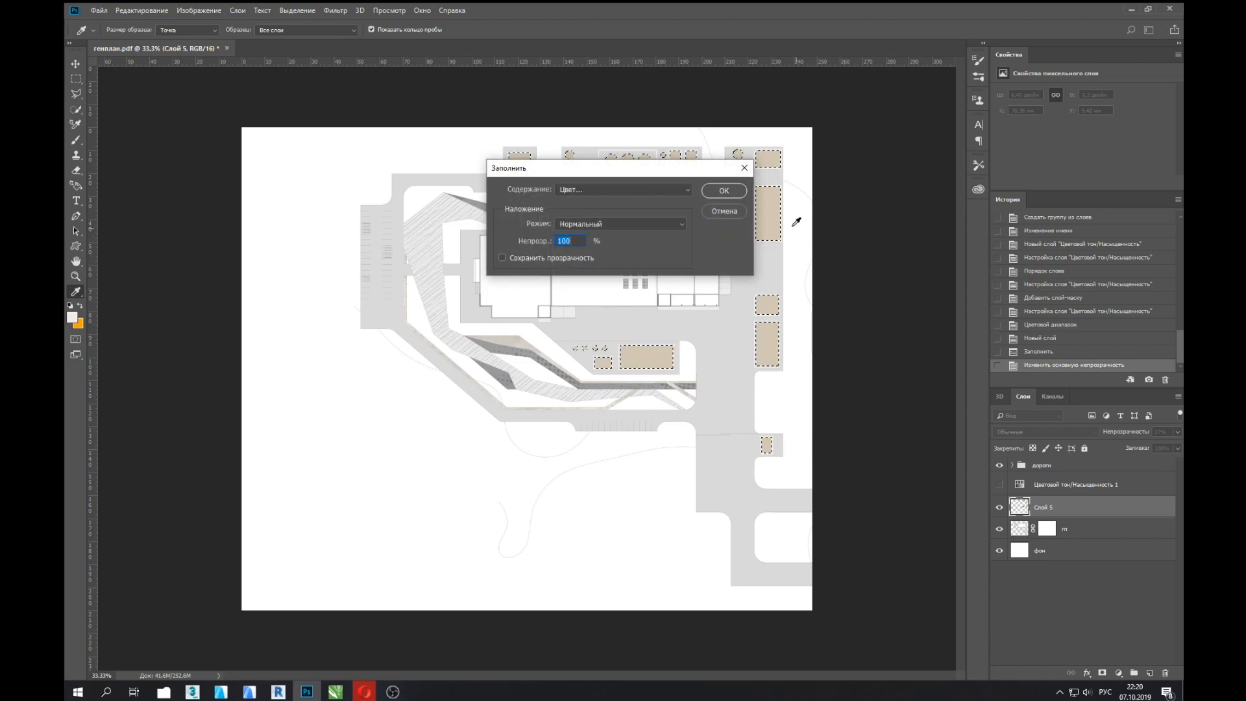
left_click(724, 210)
left_click(1177, 432)
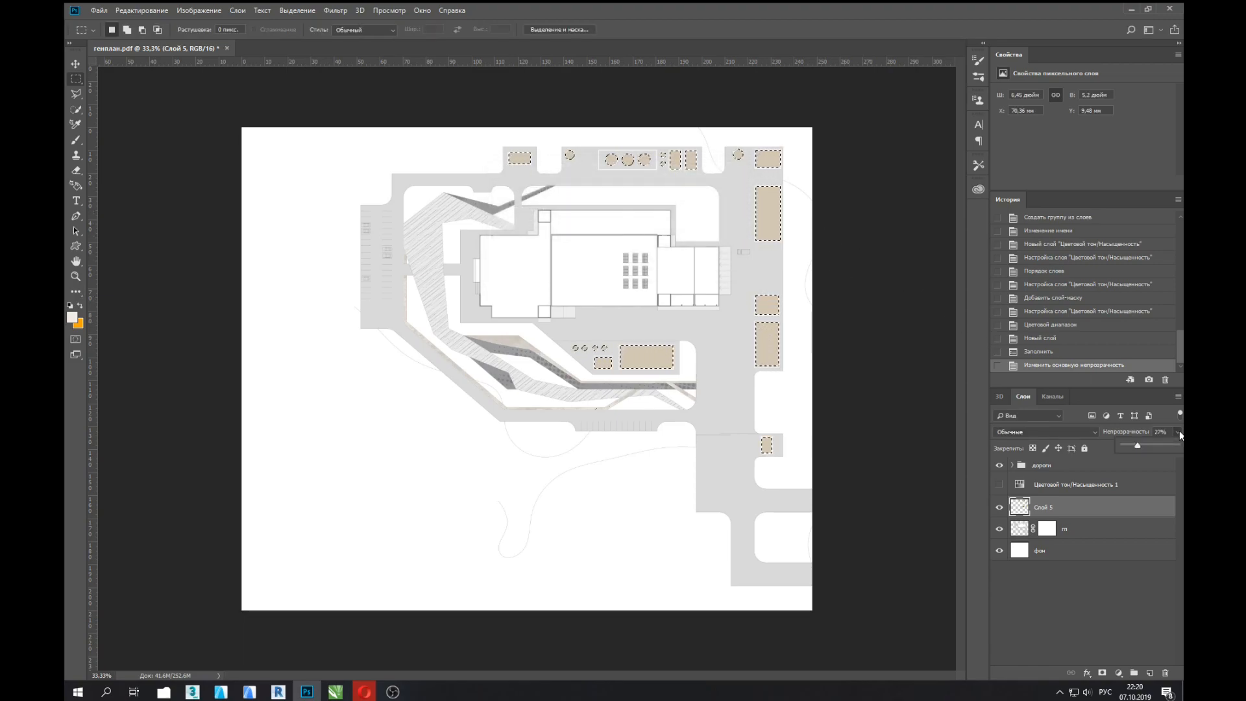
left_click_drag(1136, 445, 1177, 445)
Step: Refill the selected patches with a bright orange of hue 35 in Normal mode
key("shift+F5")
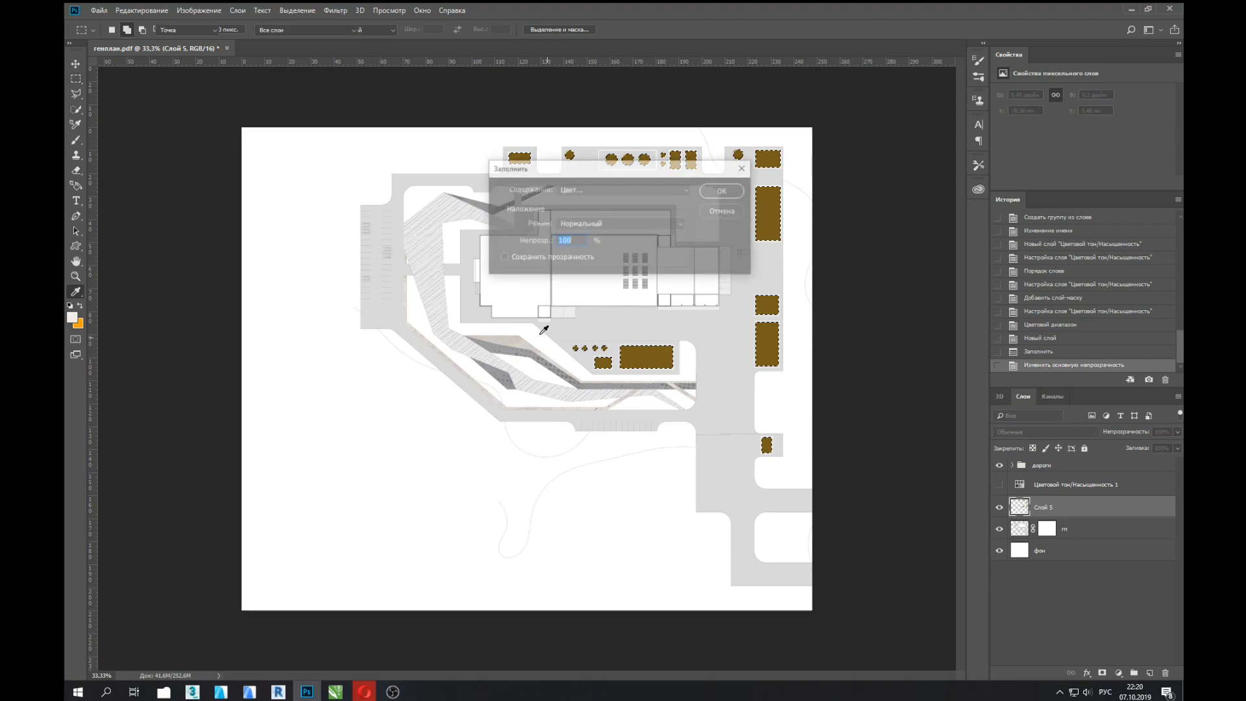
left_click(592, 190)
left_click(568, 222)
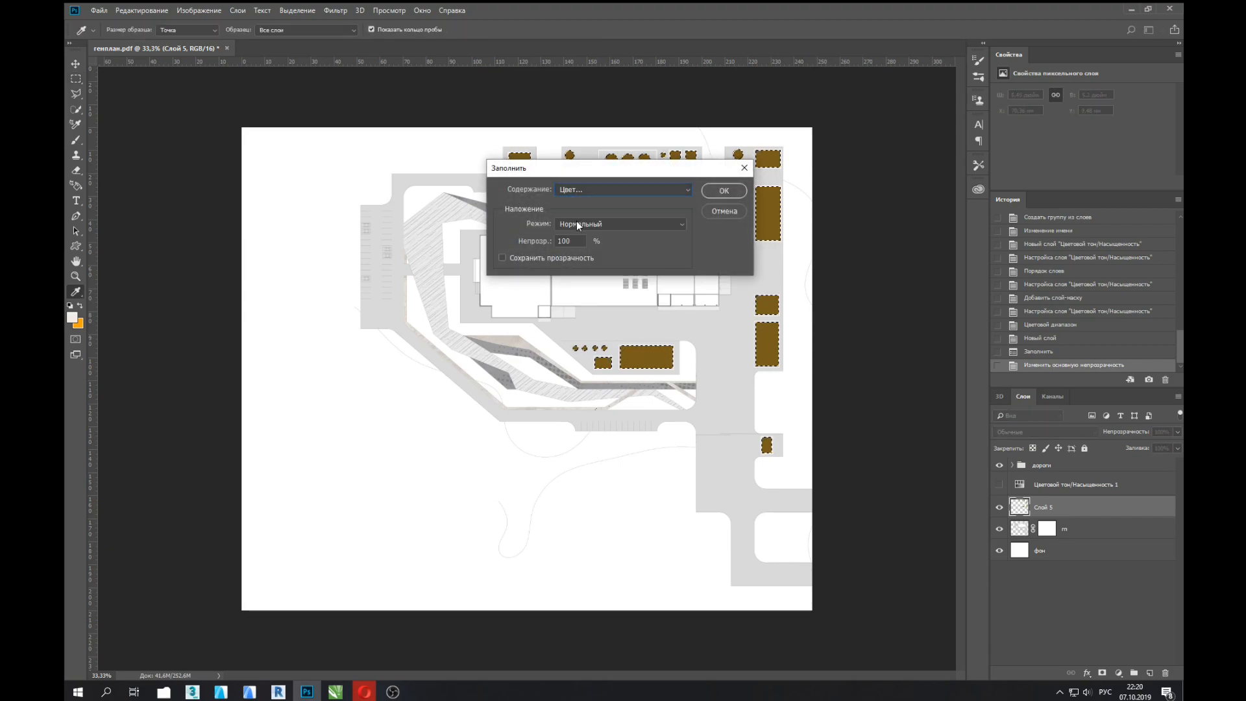
mouse_move(944, 240)
left_mouse_down()
mouse_move(922, 246)
mouse_move(942, 253)
left_mouse_up()
left_click(959, 270)
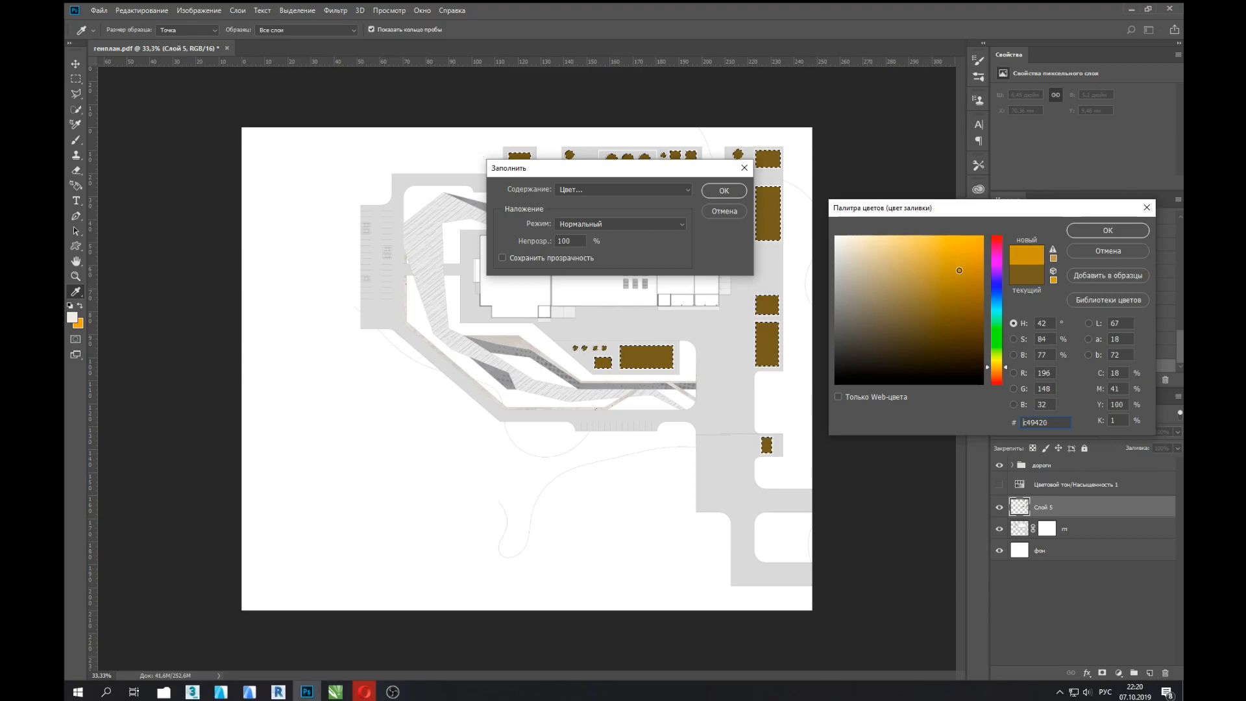
left_click_drag(988, 368, 986, 373)
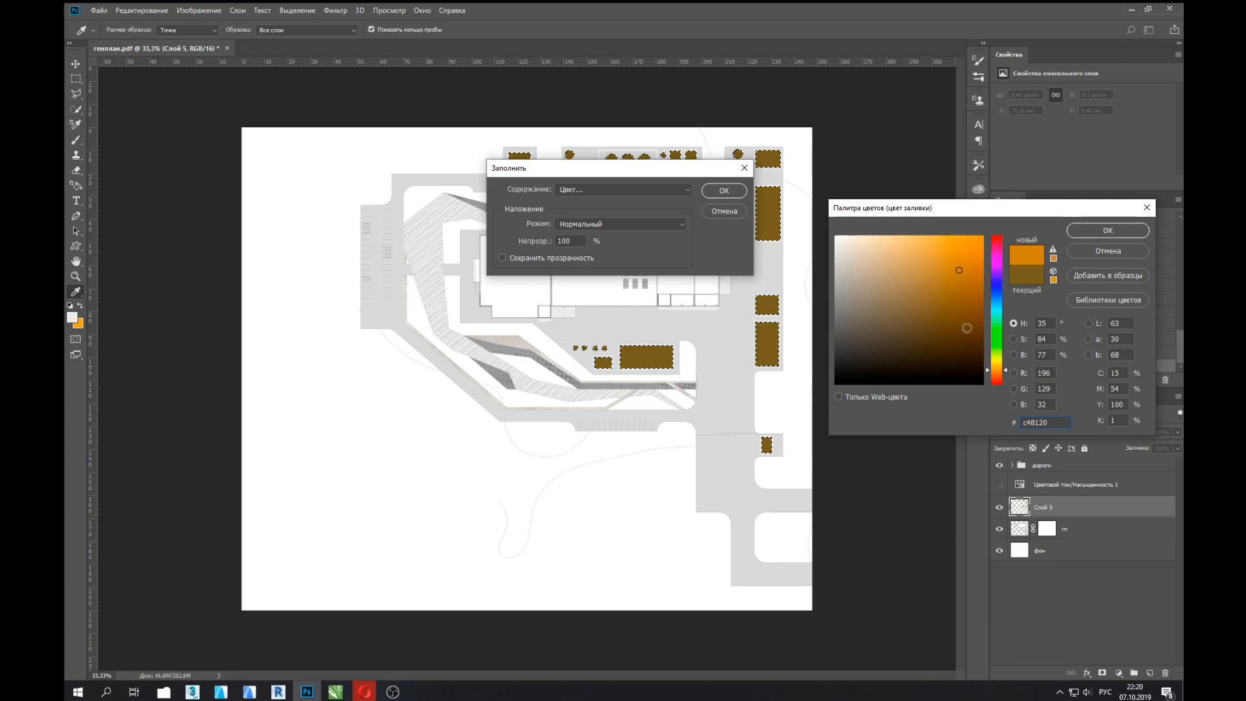
left_click_drag(957, 247, 958, 255)
left_click(1107, 229)
key("Return")
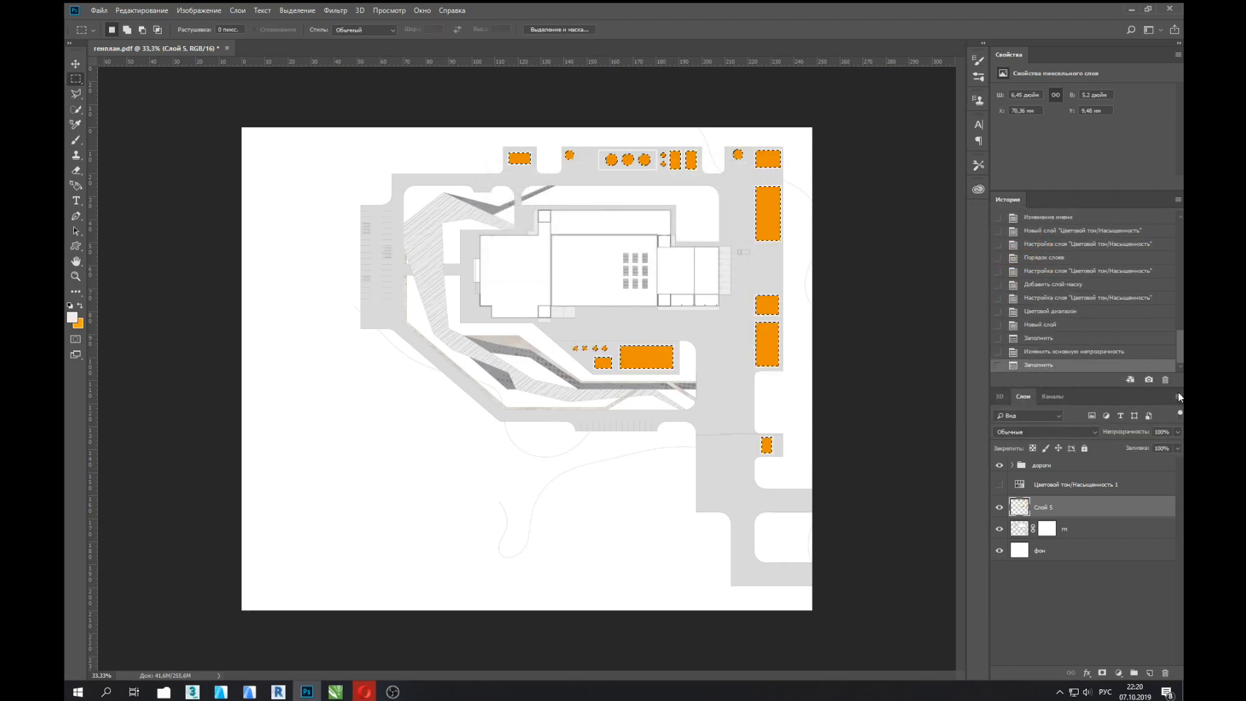
Step: Lower the orange fill layer's opacity to 21%, clear the selection, and merge the layer with the гп layer
left_click_drag(1177, 432, 1148, 445)
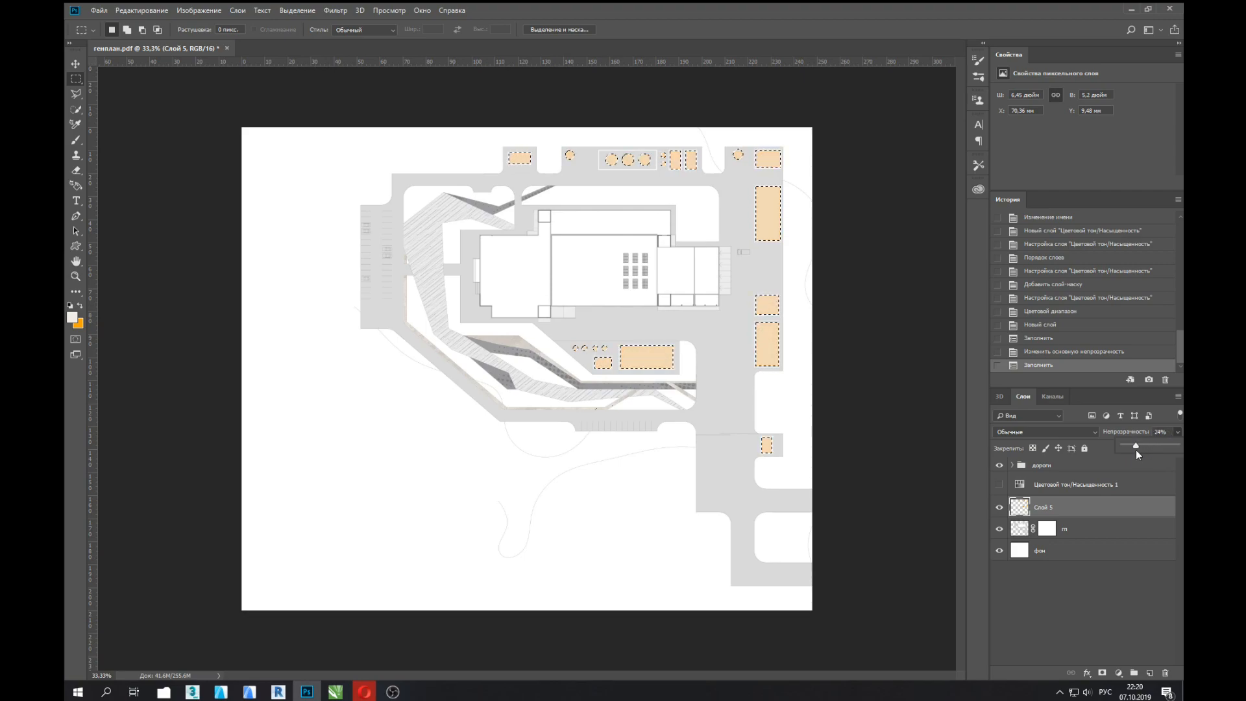
left_click_drag(1135, 450, 1134, 450)
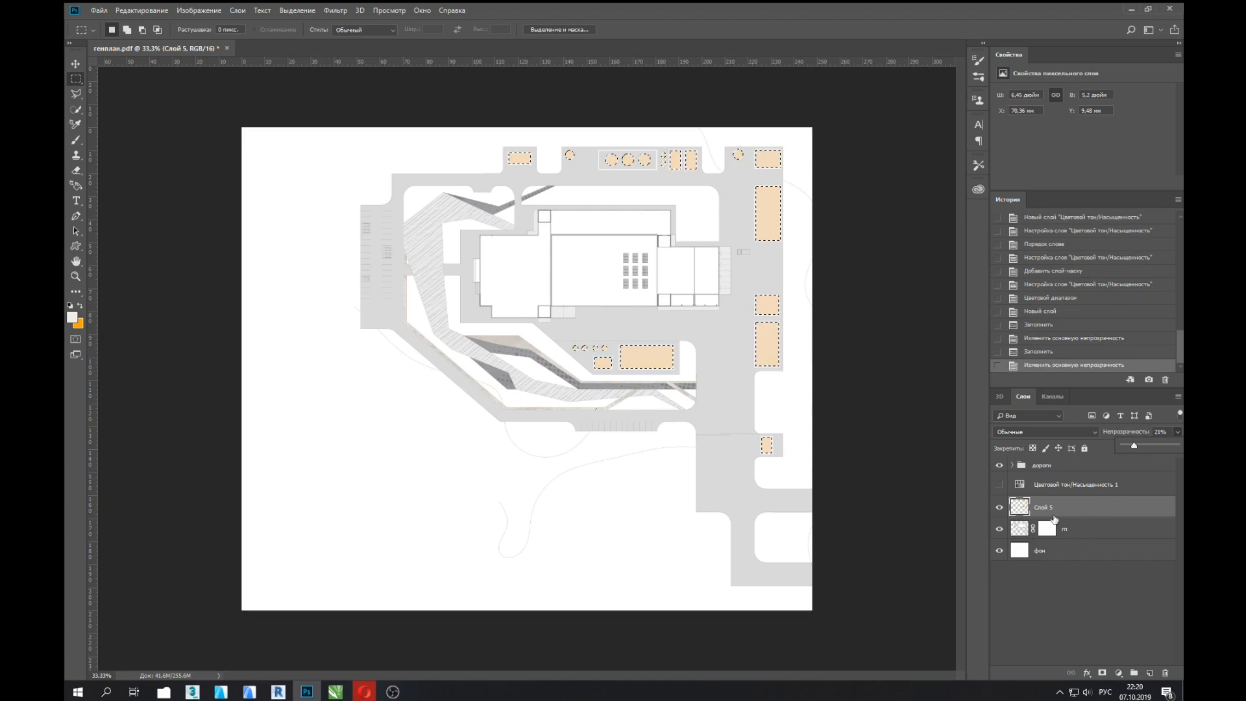
key("ctrl+d")
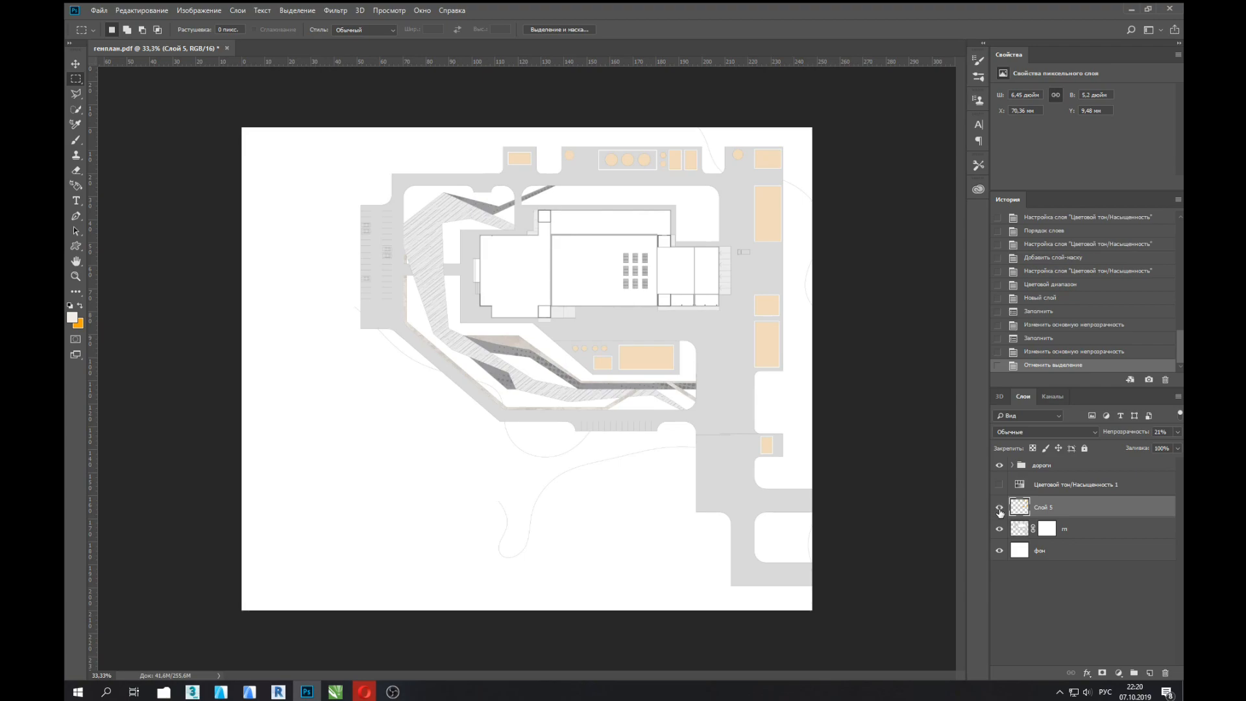
left_click(1022, 530, "shift")
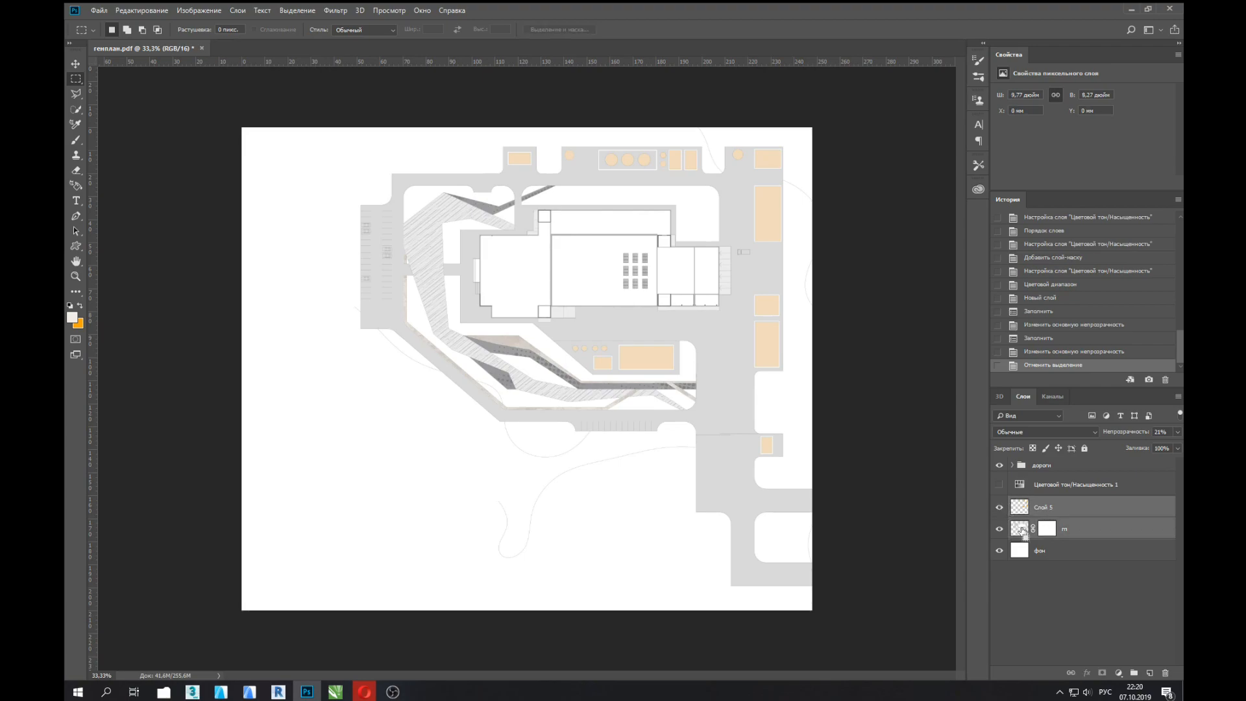
key("ctrl+e")
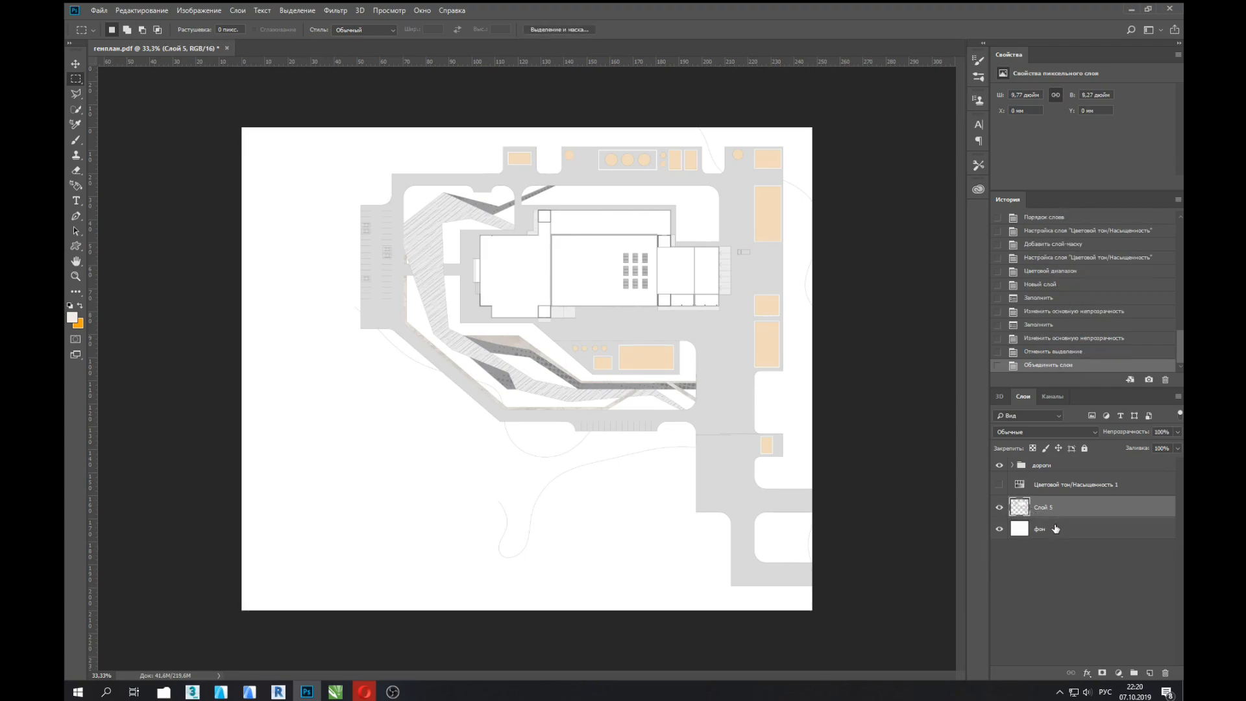
Step: Turn the Hue/Saturation adjustment back on and set hue +1, saturation +7 and lightness +8
left_click(1031, 487)
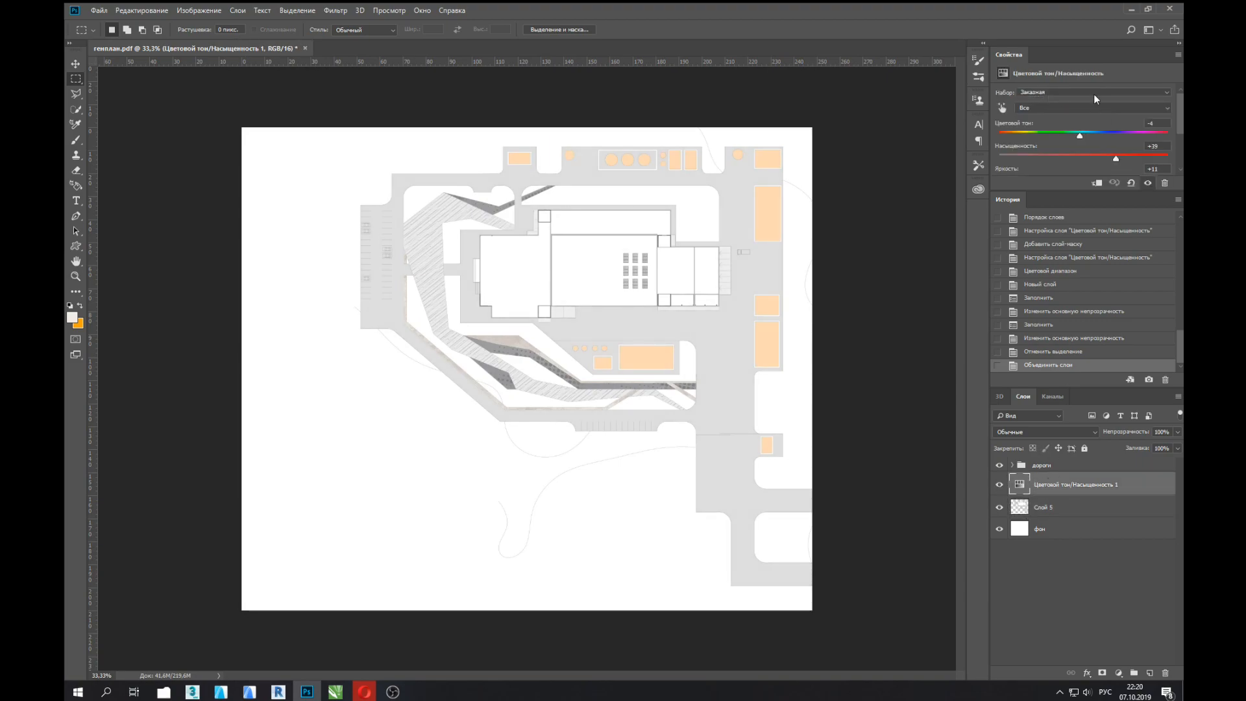
left_click_drag(1115, 159, 1088, 155)
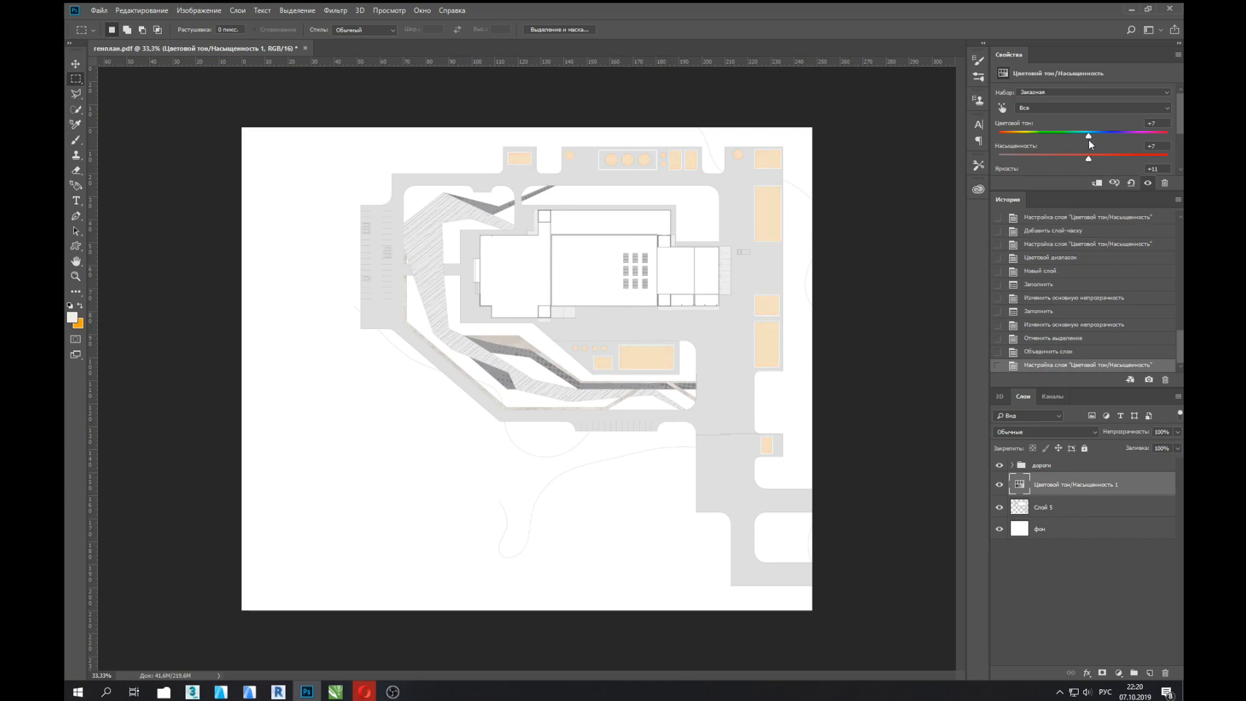
scroll(1142, 140, "down", 2)
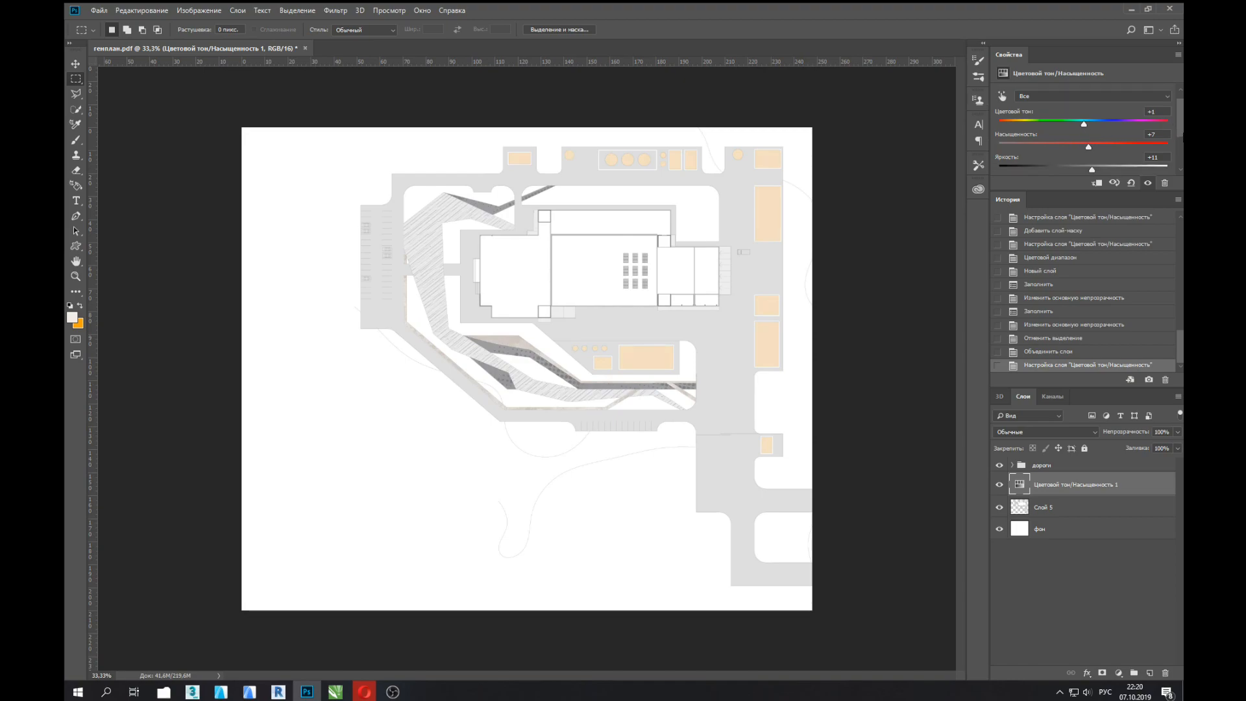
left_click_drag(1090, 154, 1089, 155)
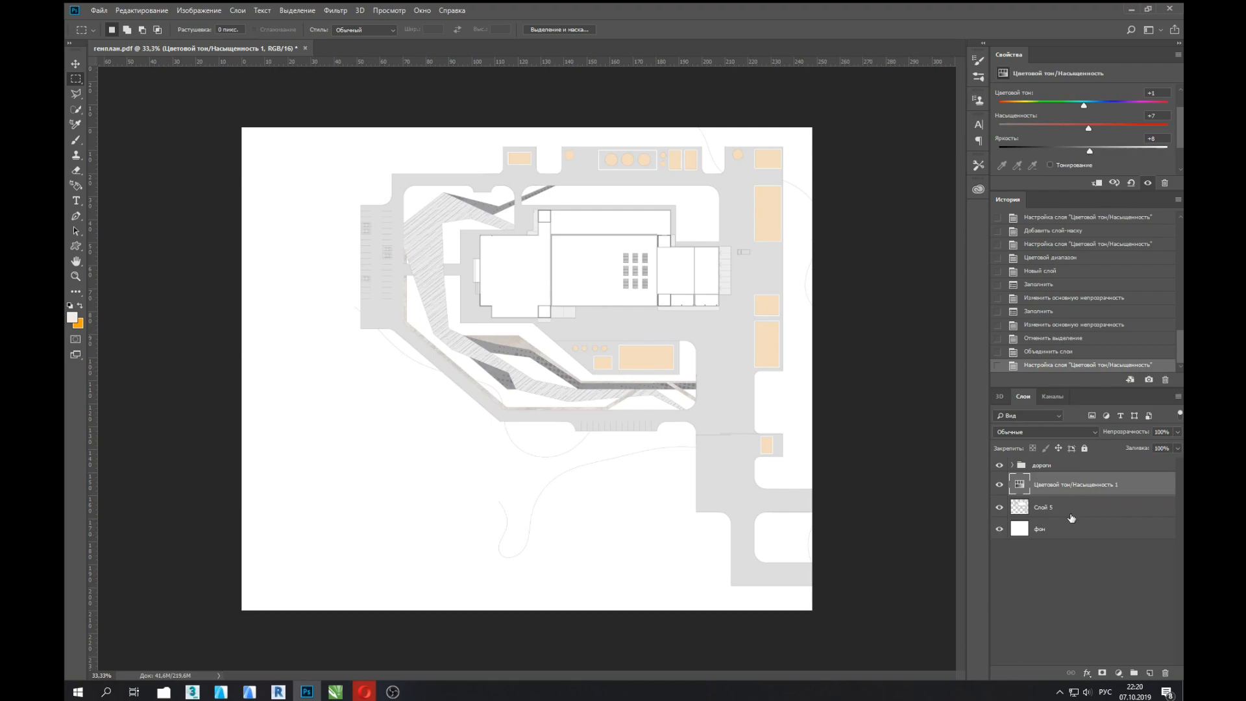
left_click(1000, 509, "alt")
left_click(1000, 509, "alt")
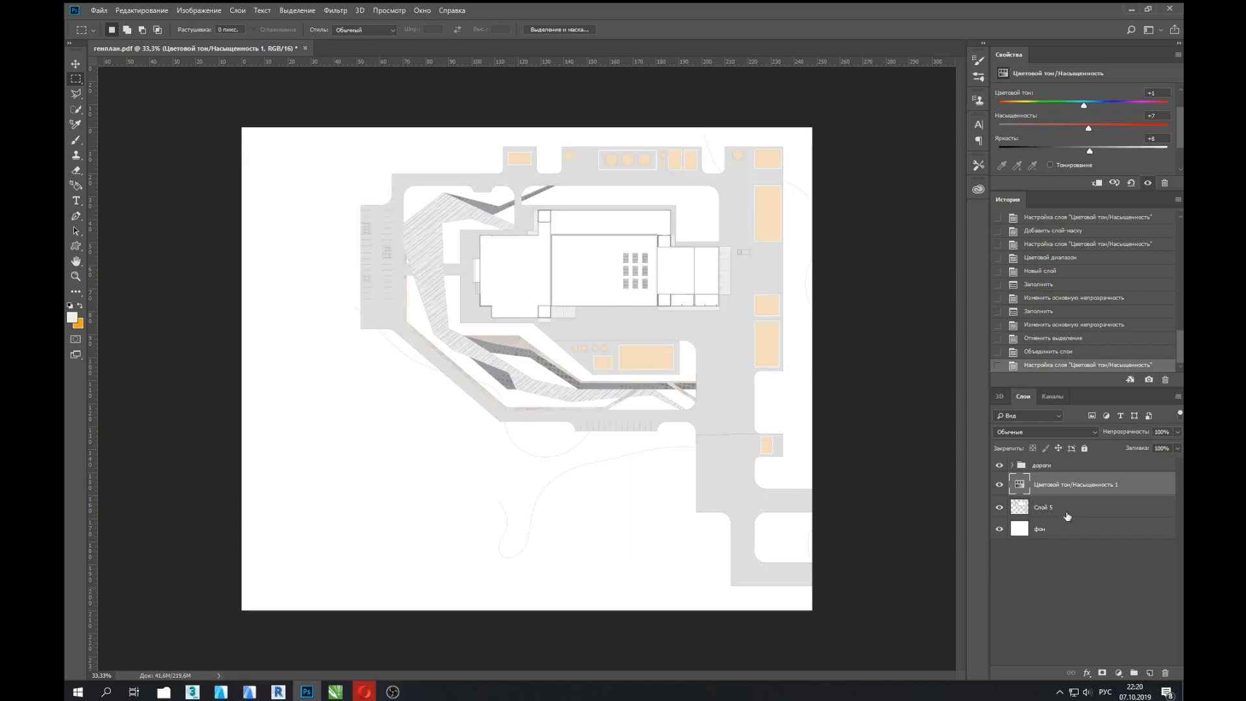
Step: Rename the merged site plan layer as гп
left_click(1048, 510)
double_click(1044, 508)
type("гш")
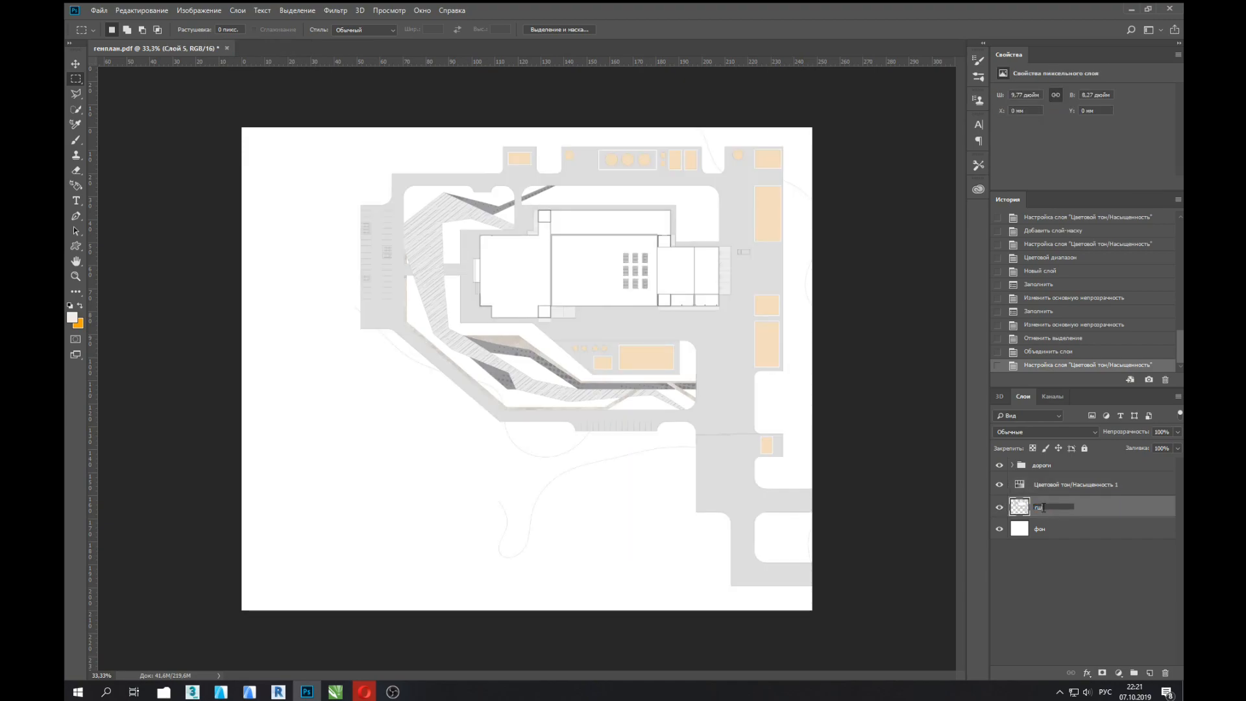
key("Return")
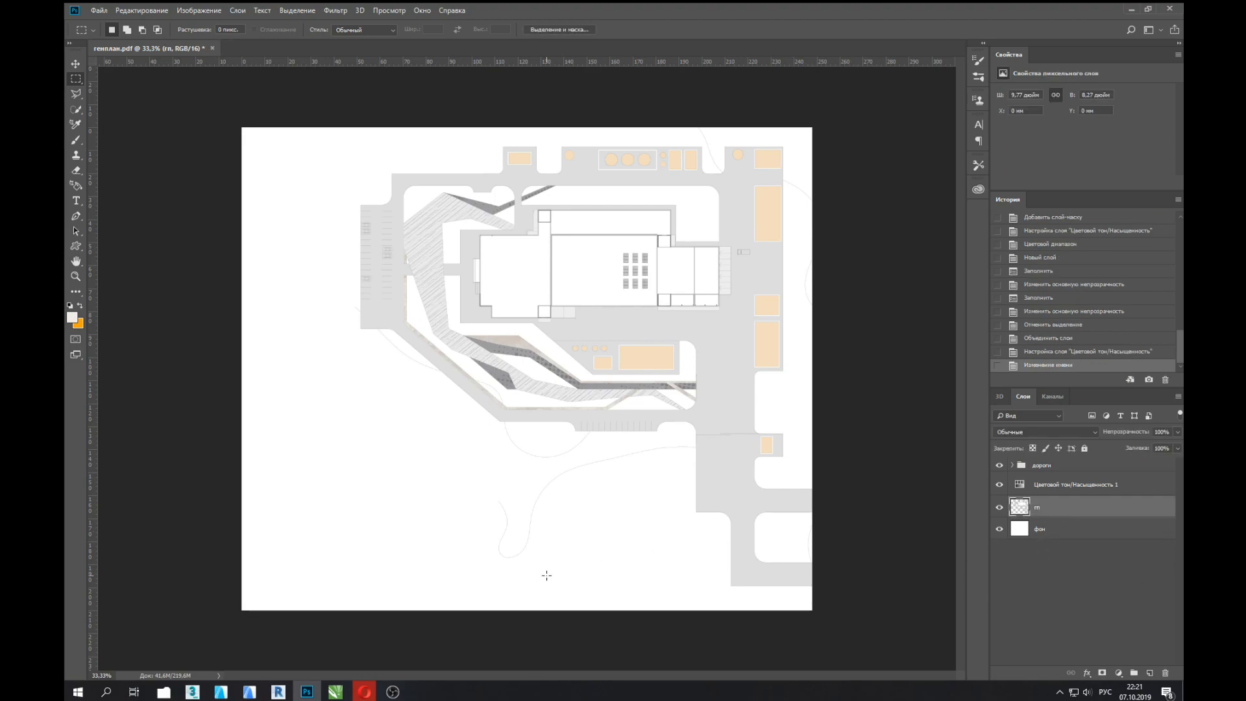
Step: Brighten the гп layer with Curves by moving the RGB curve point from input 158 to output 169
key("ctrl+m")
mouse_move(878, 207)
left_mouse_down()
mouse_move(854, 256)
mouse_move(843, 224)
mouse_move(865, 207)
left_mouse_up()
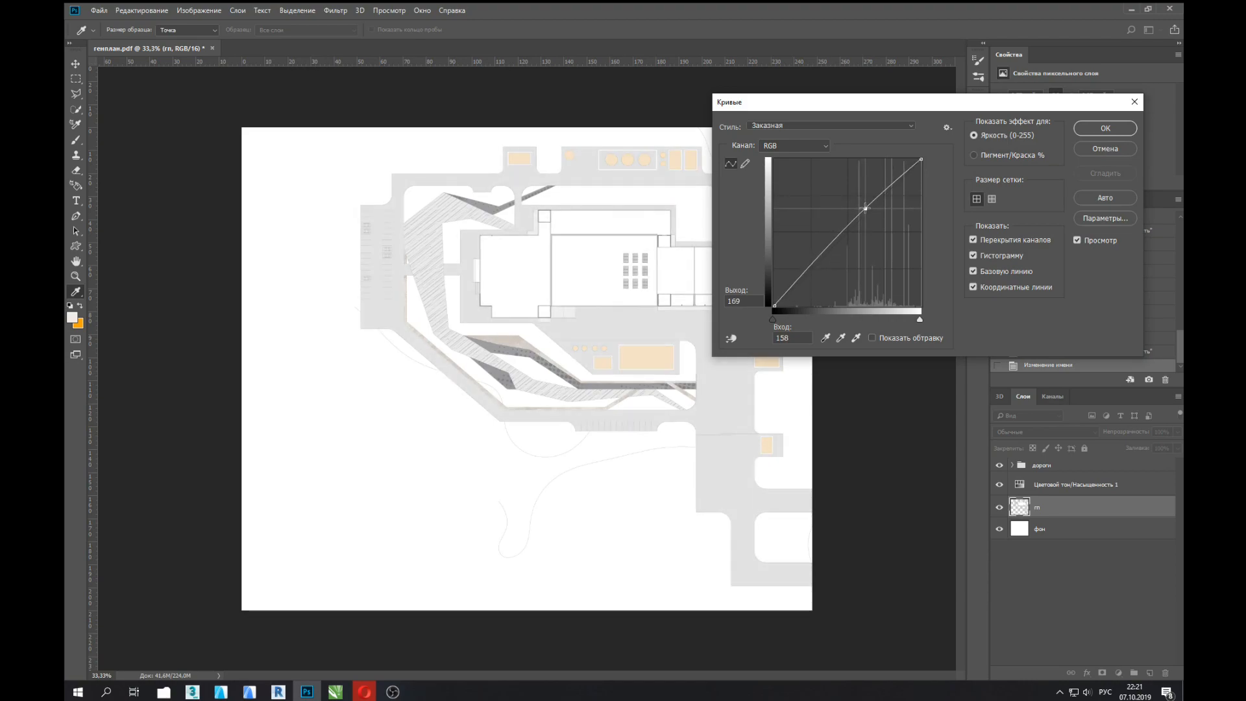
left_click(1116, 129)
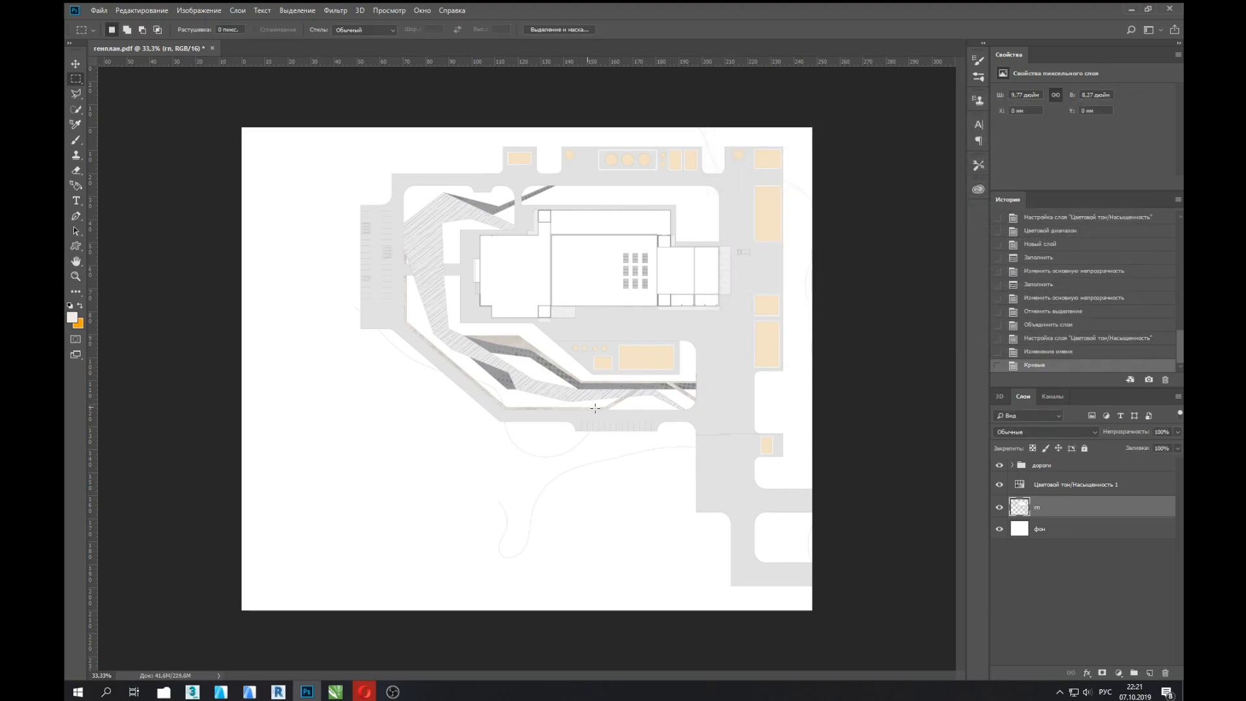
Step: Check the texture layers in the дороги group by toggling their visibility, and set the opacity of Слой 2 to about 79%
key("v")
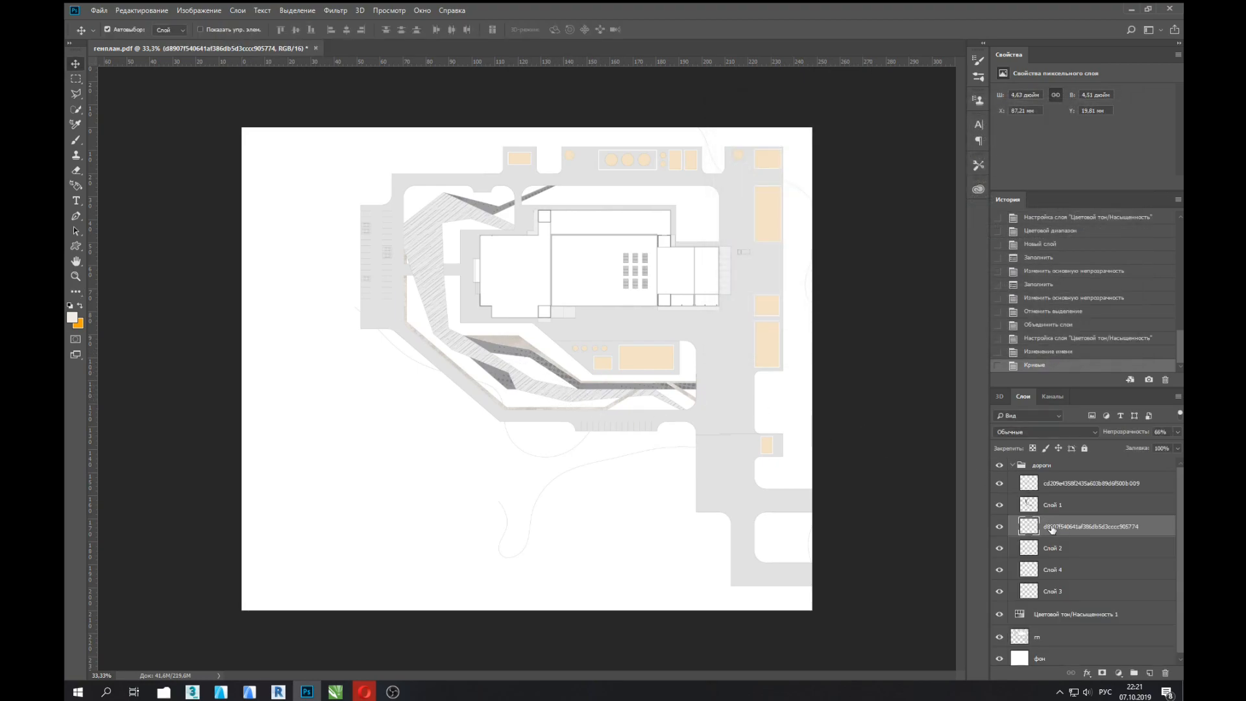
left_click(999, 527)
left_click(999, 548)
left_click(999, 548)
left_click(1000, 549)
left_click(1000, 549)
left_click(1068, 551)
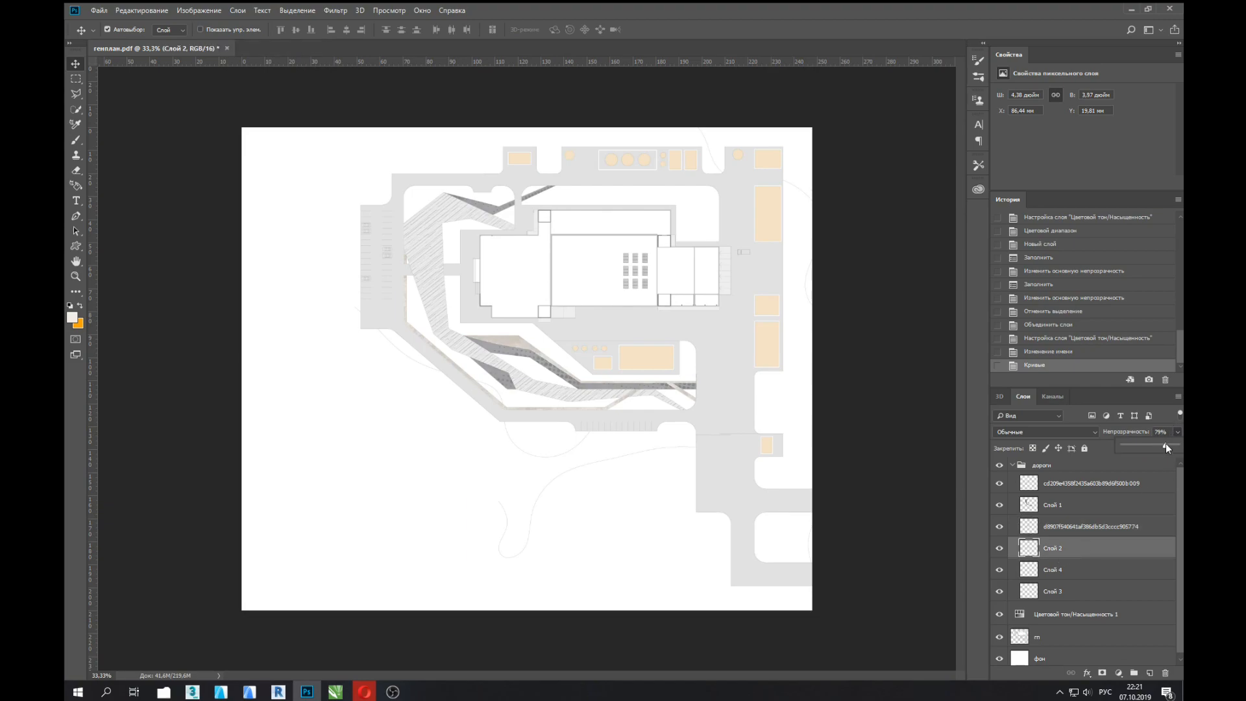
left_click(1012, 464)
left_click(1051, 603)
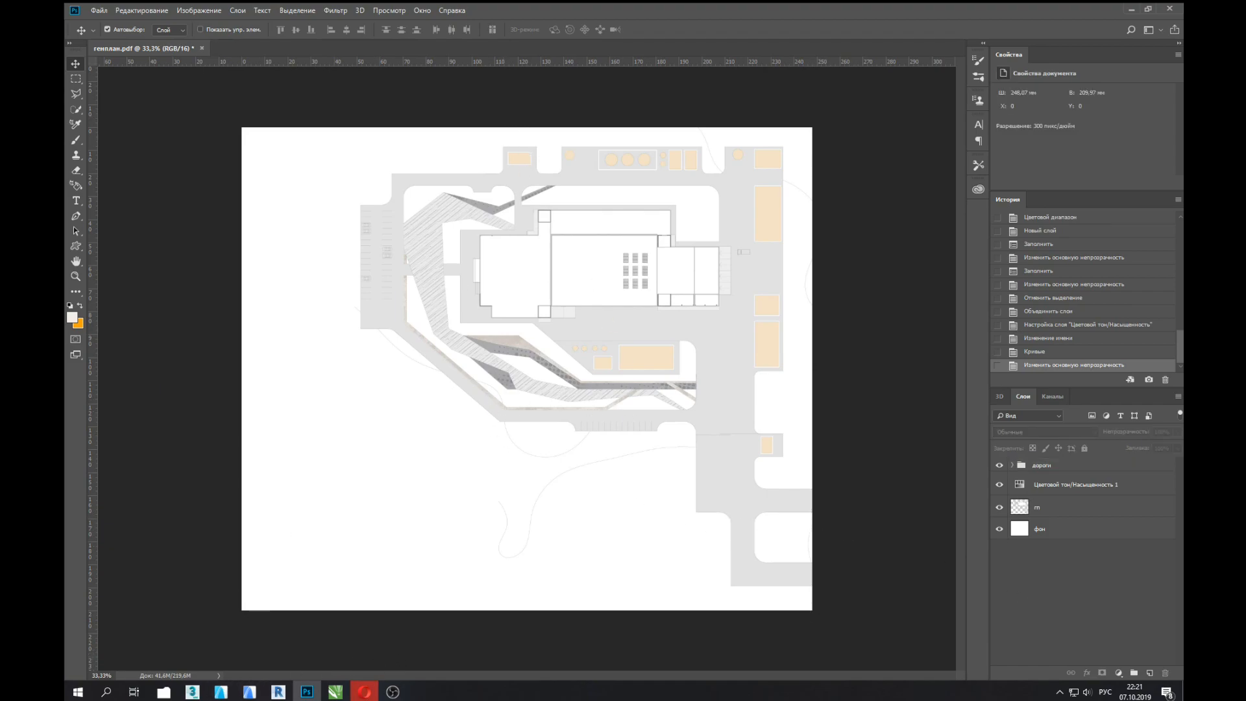
Step: Switch to the browser, copy the Colour Trees image from the Pinterest page, and return to Photoshop
left_click(364, 691)
right_click(508, 245)
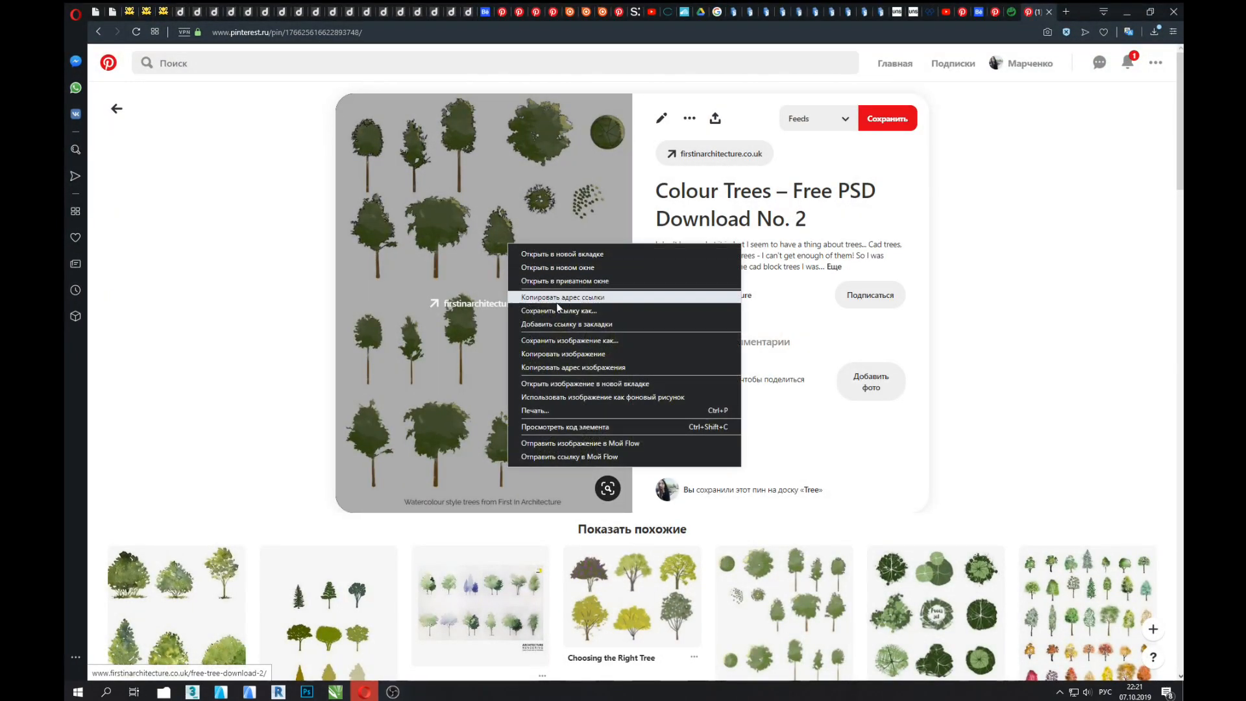
left_click(579, 355)
left_click(307, 692)
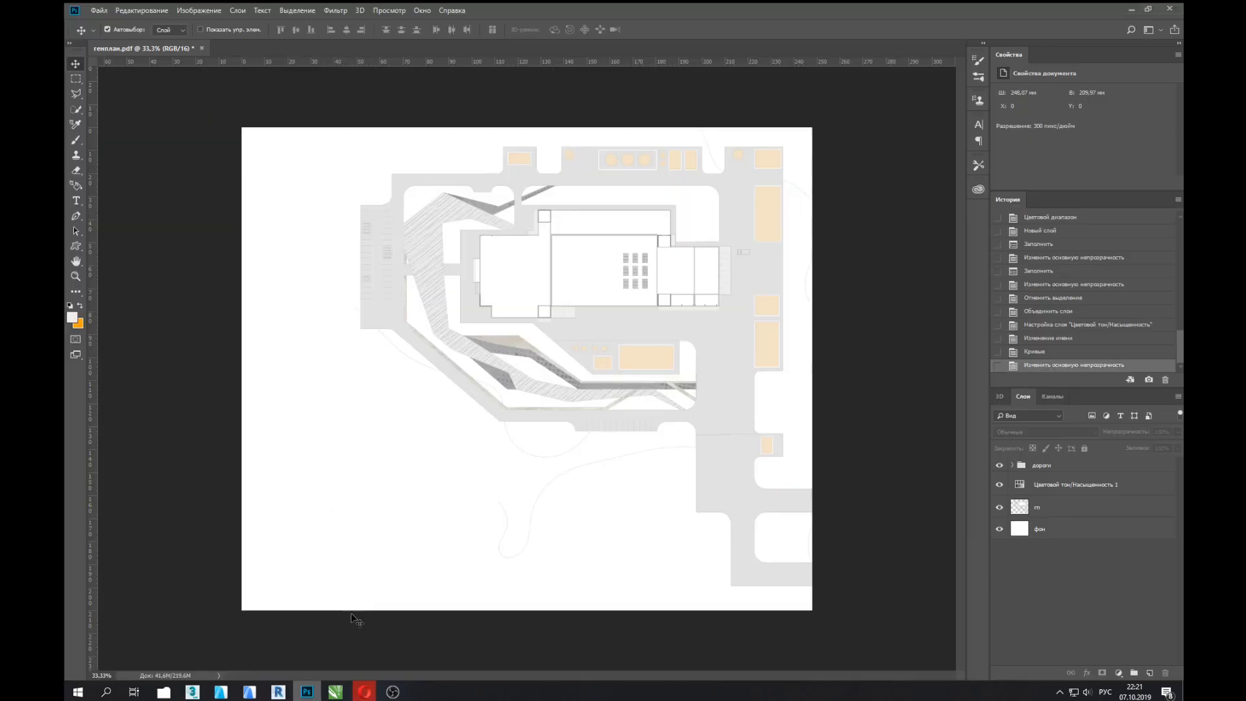
Step: Create a new 210 x 297 mm document at 150 ppi and paste the copied tree image into it
left_click(98, 10)
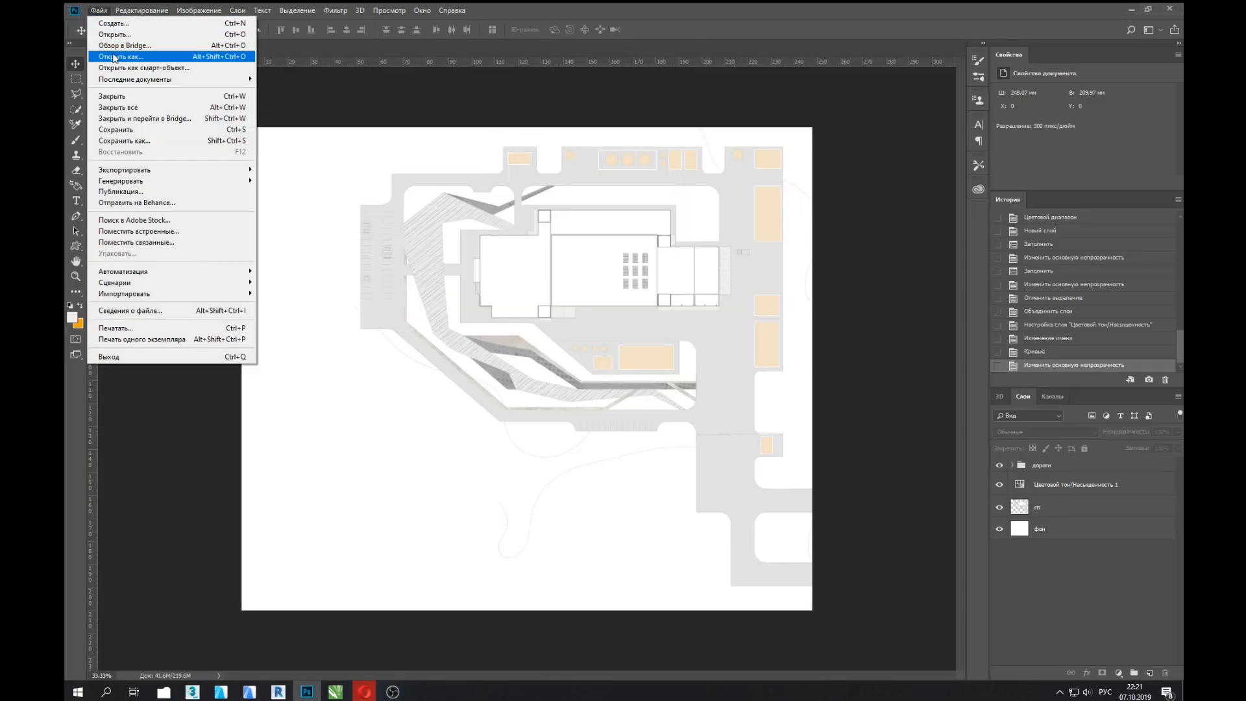
left_click(127, 29)
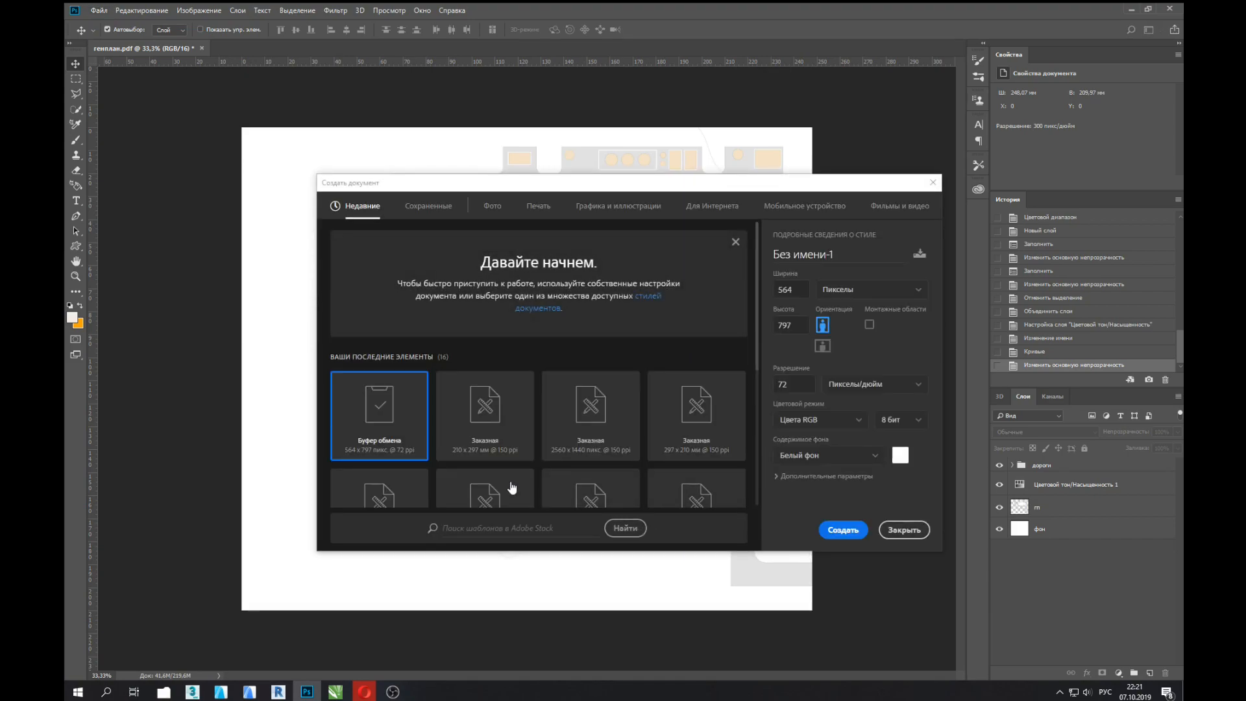
left_click(486, 418)
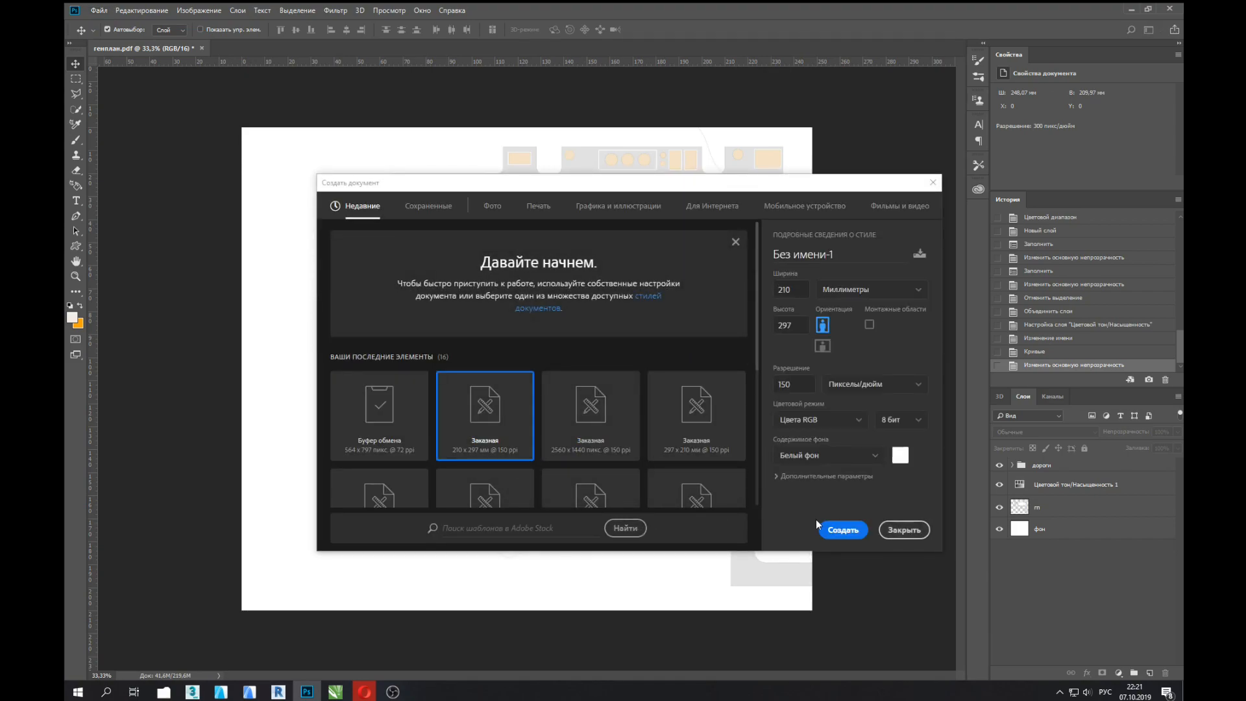
left_click(843, 529)
key("ctrl+v")
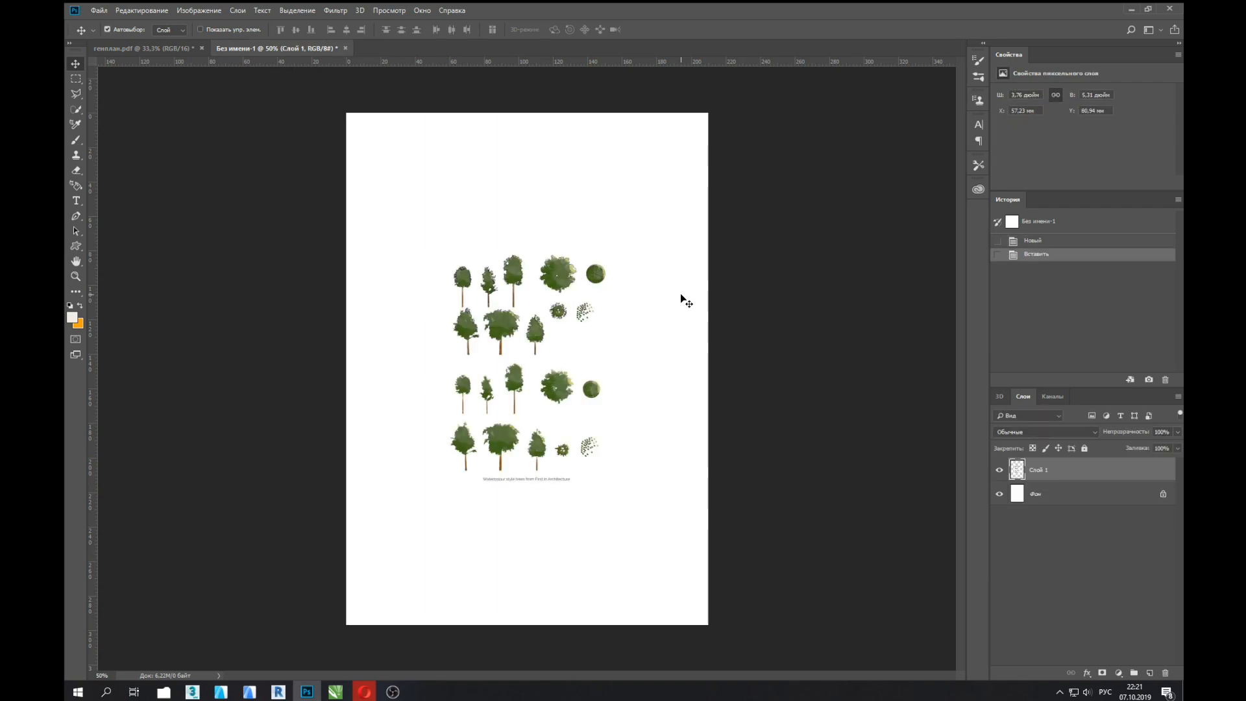
Step: Crop the document to the large top-view tree in the upper row of the tree sheet
key("ctrl+plus")
key("ctrl+plus")
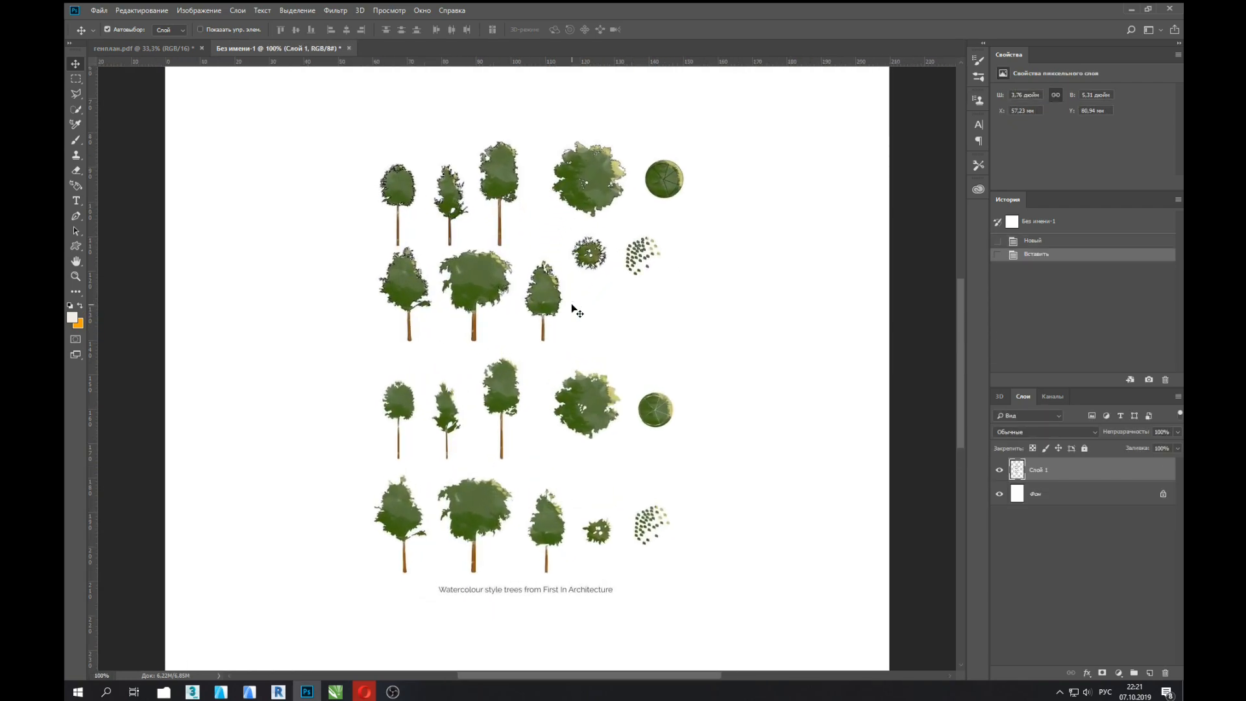
key("c")
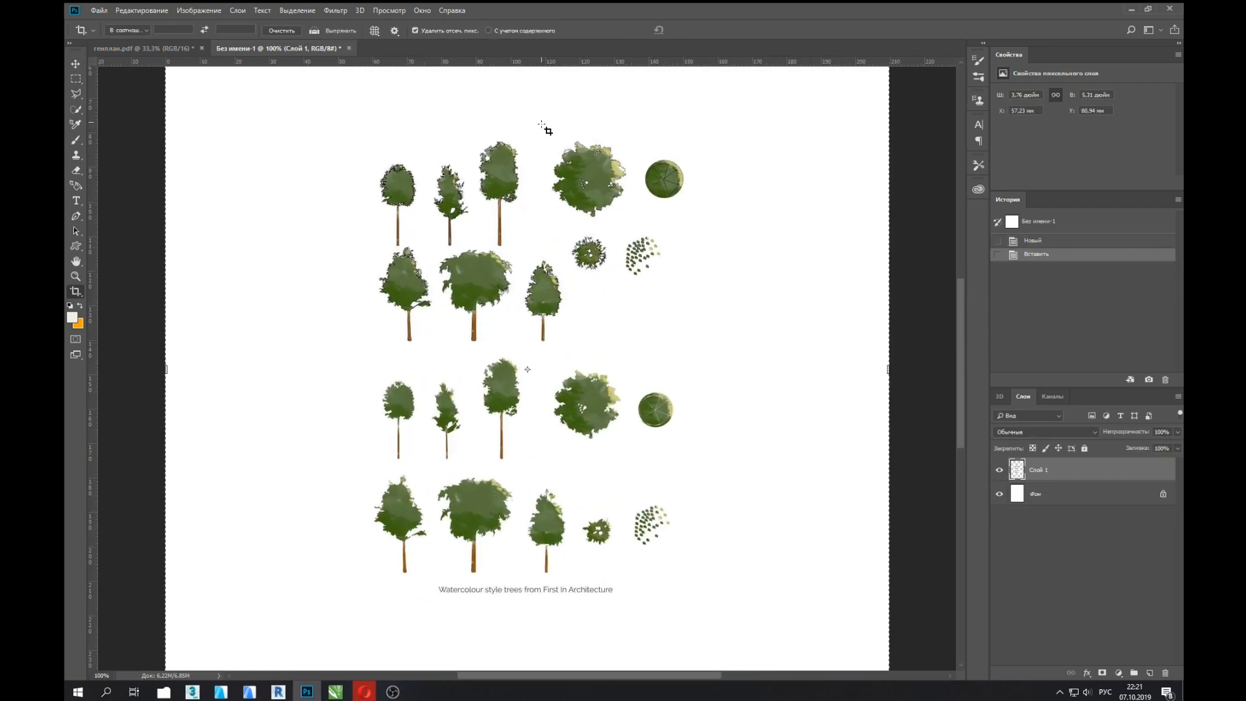
left_click_drag(546, 138, 634, 220)
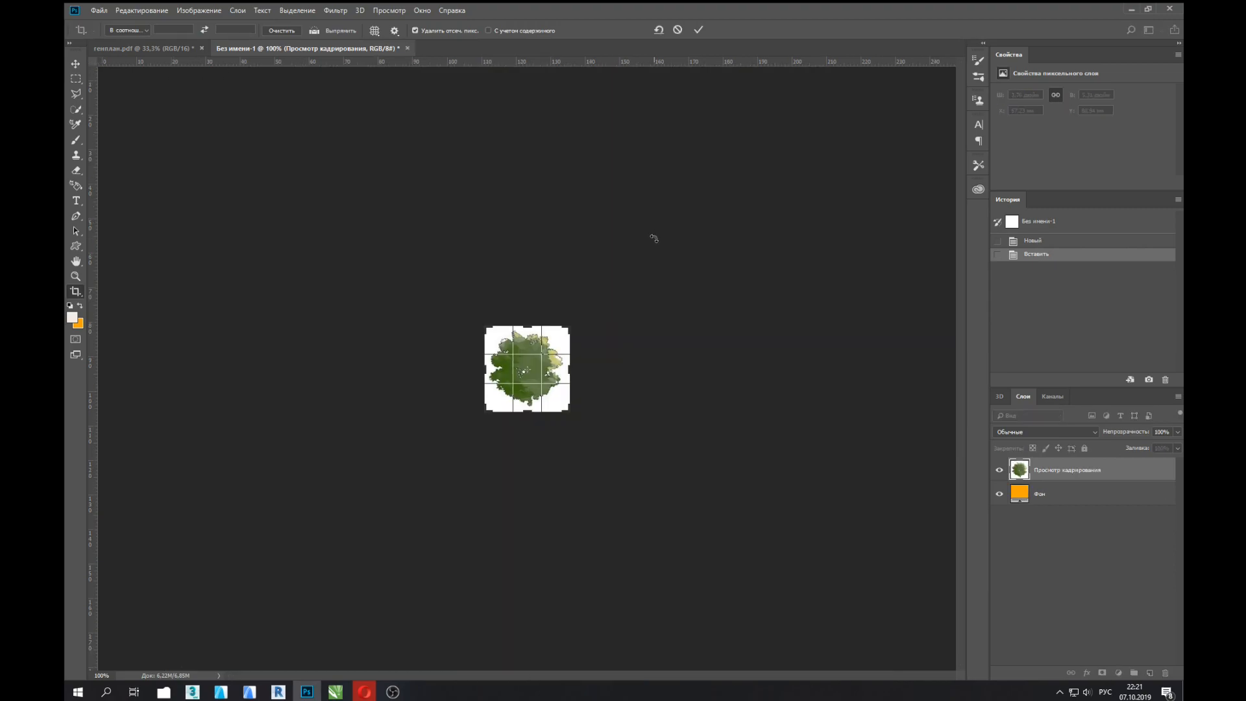
key("Return")
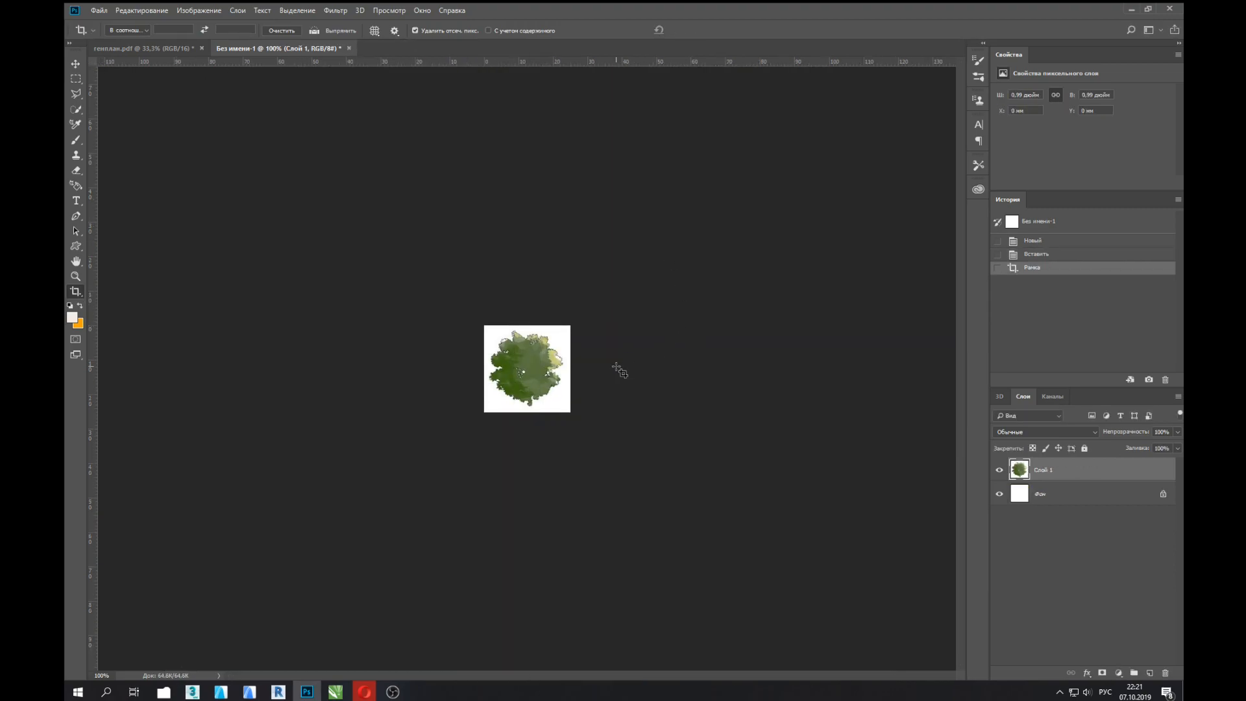
Step: Delete the white background layer beneath the cropped tree
left_click(1066, 503)
key("Delete")
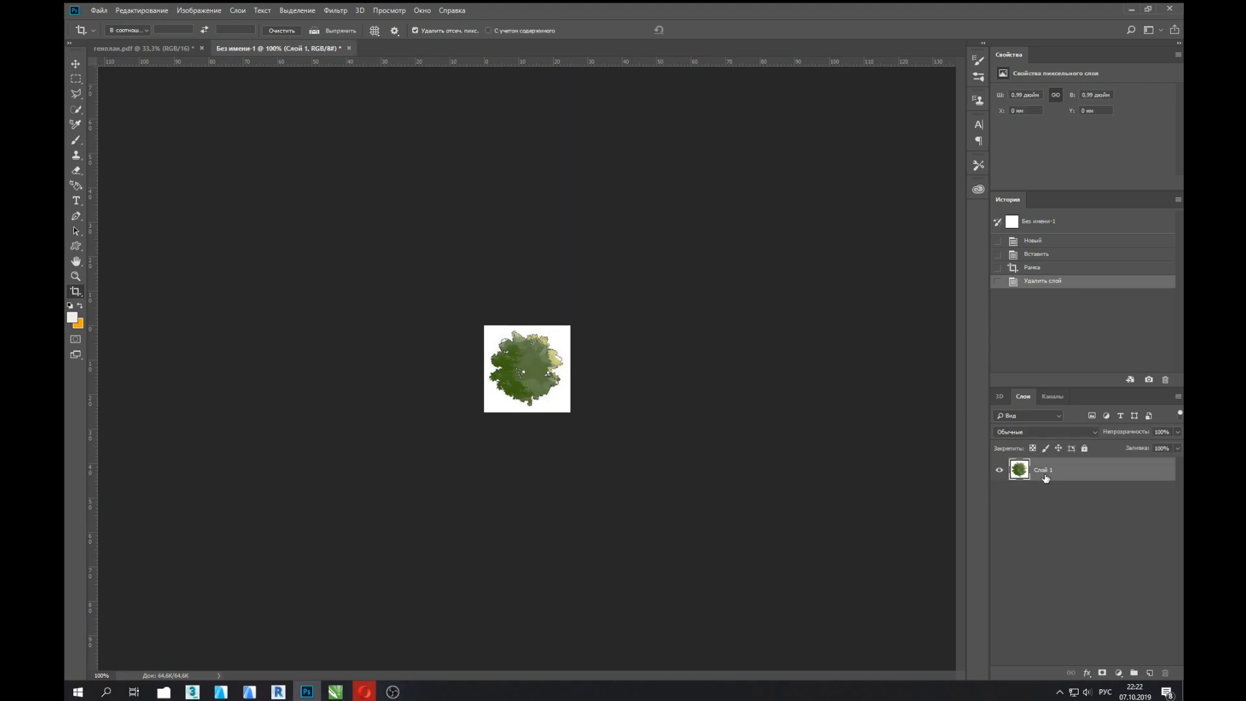
double_click(1045, 478)
left_click(868, 233)
Step: Select the white around the tree with Color Range at fuzziness 186, delete it, and deselect
left_click(329, 10)
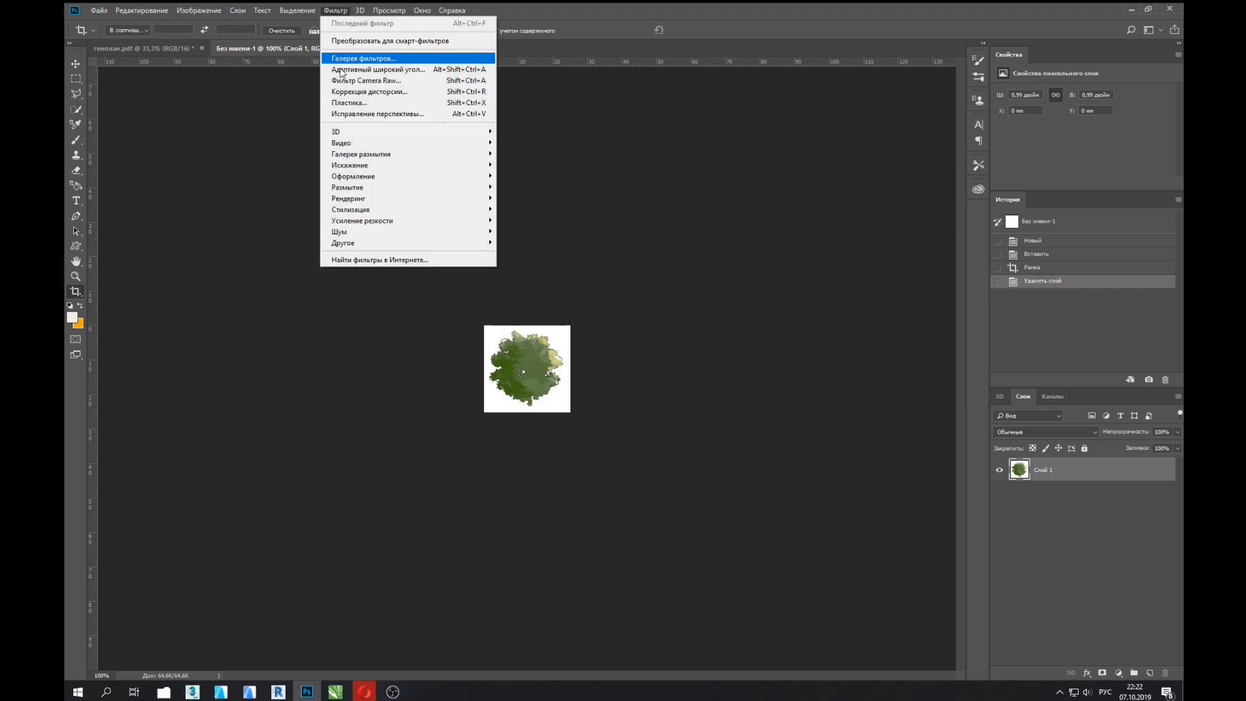
left_click(297, 10)
left_click(305, 124)
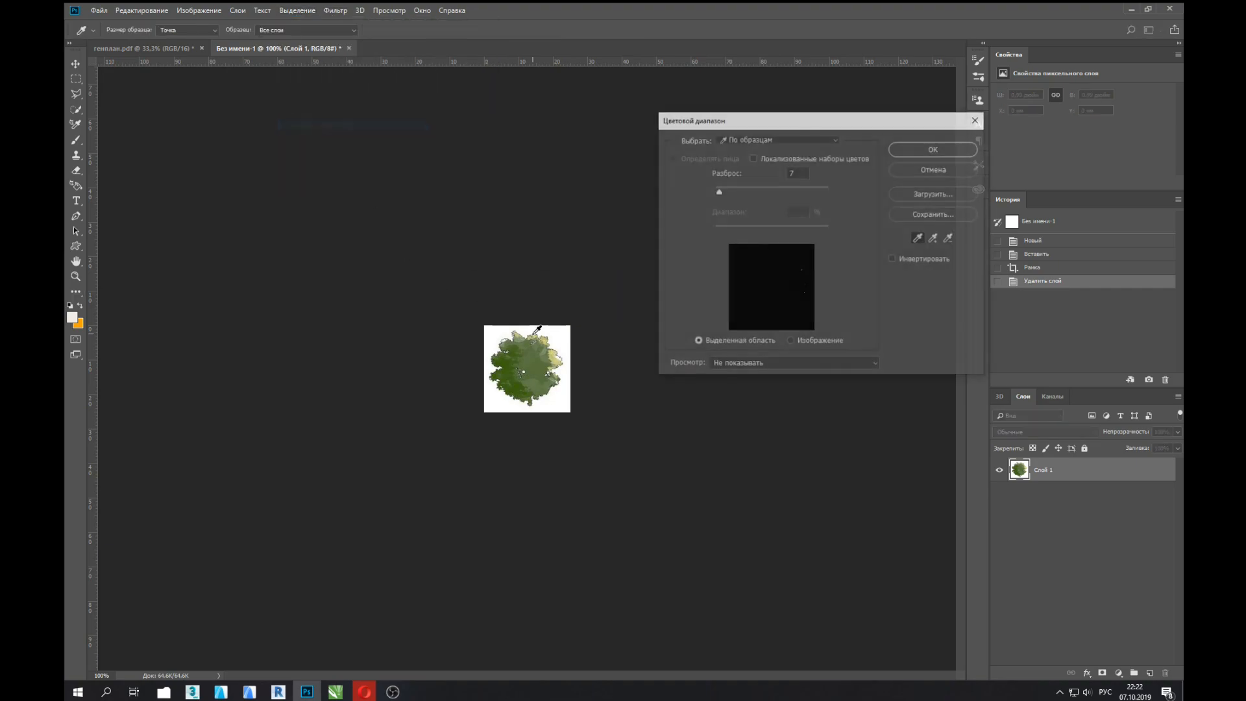
left_click_drag(738, 190, 820, 194)
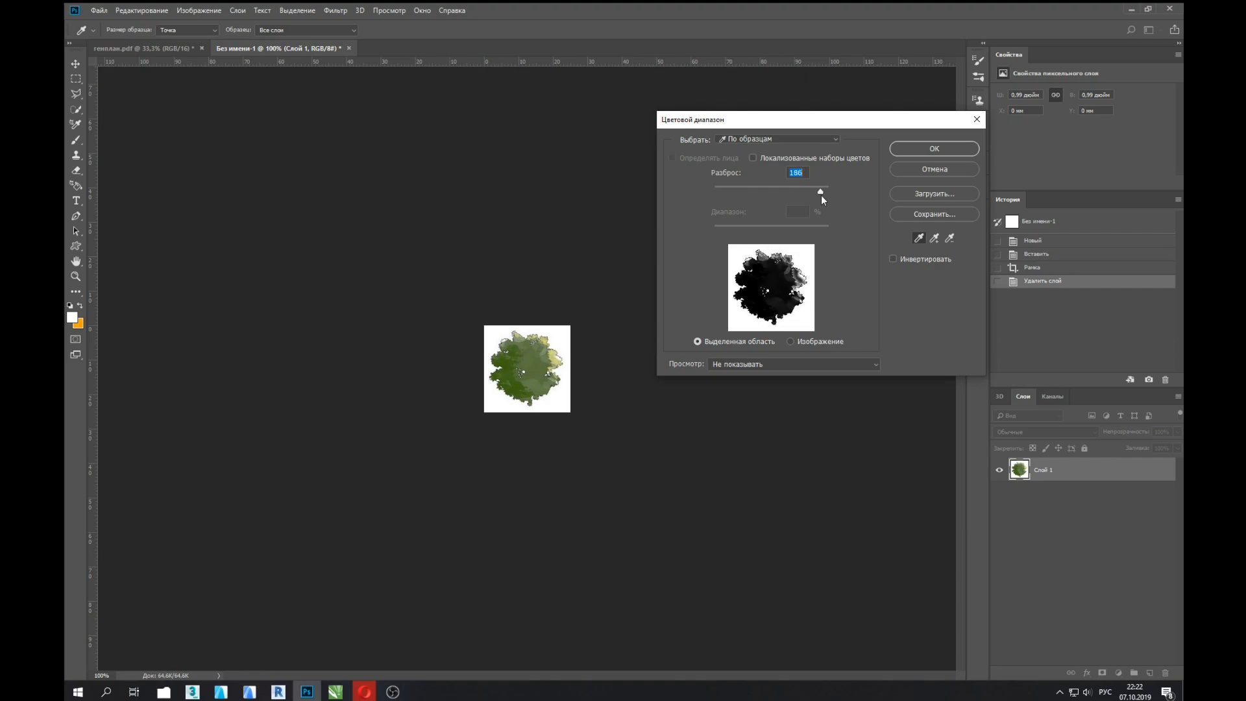
left_click(934, 148)
key("c")
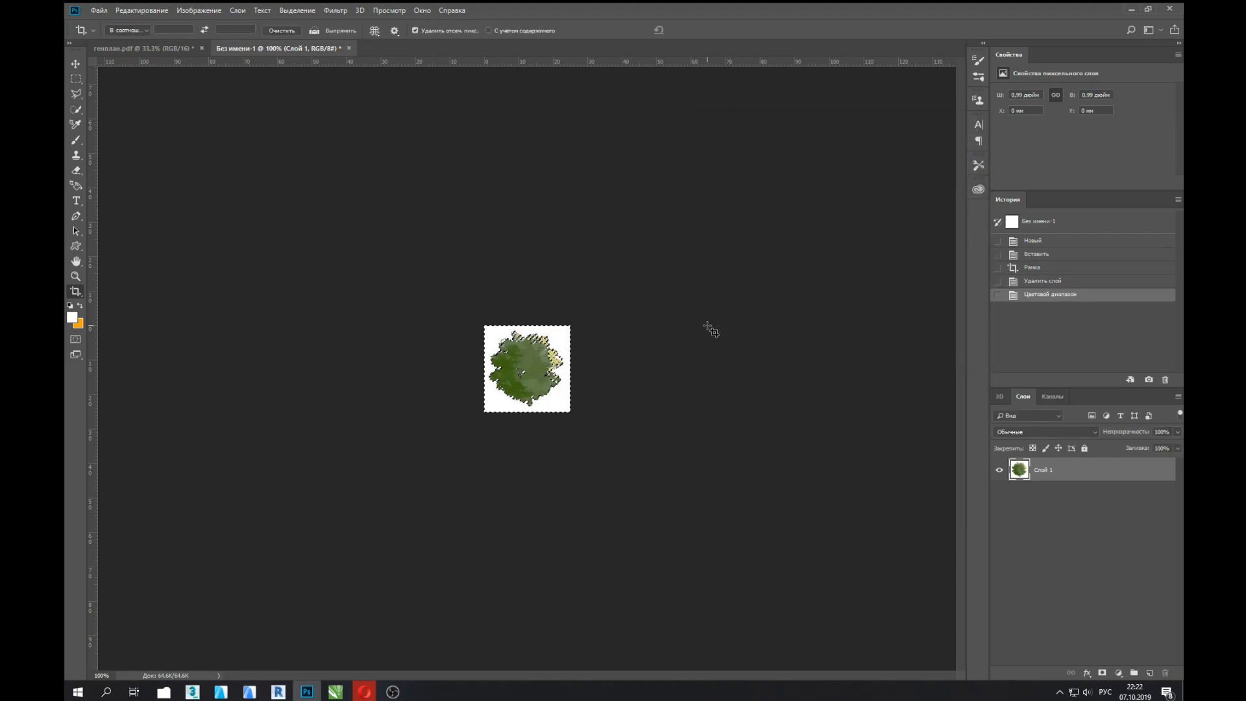
key("Delete")
key("ctrl+d")
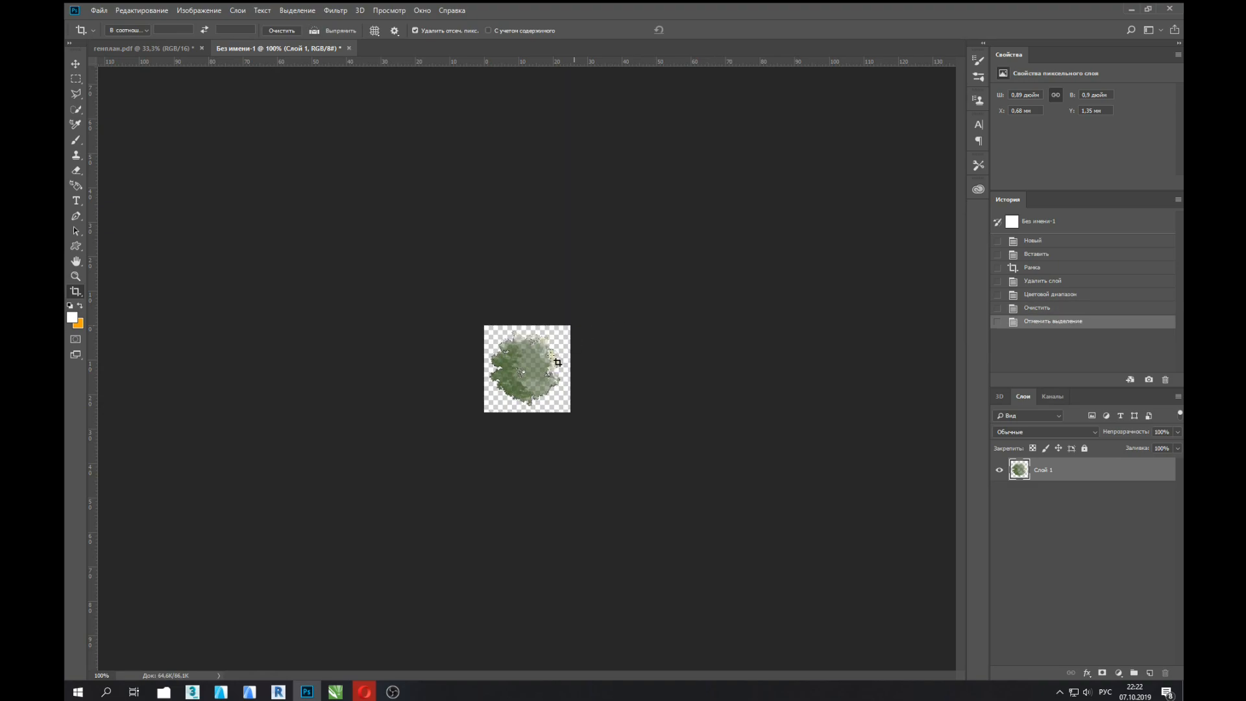
Step: Load the tree layer's outline as a selection and define it as a brush named дерево 11
key("ctrl+plus")
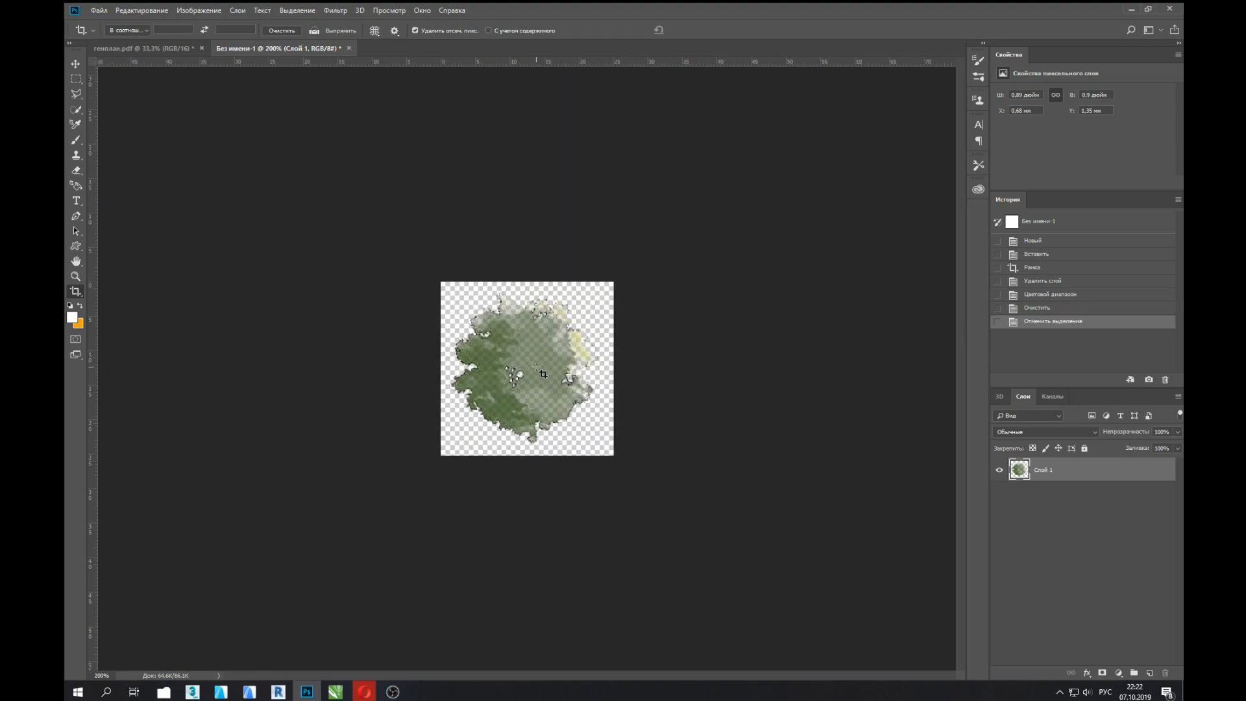
key("v")
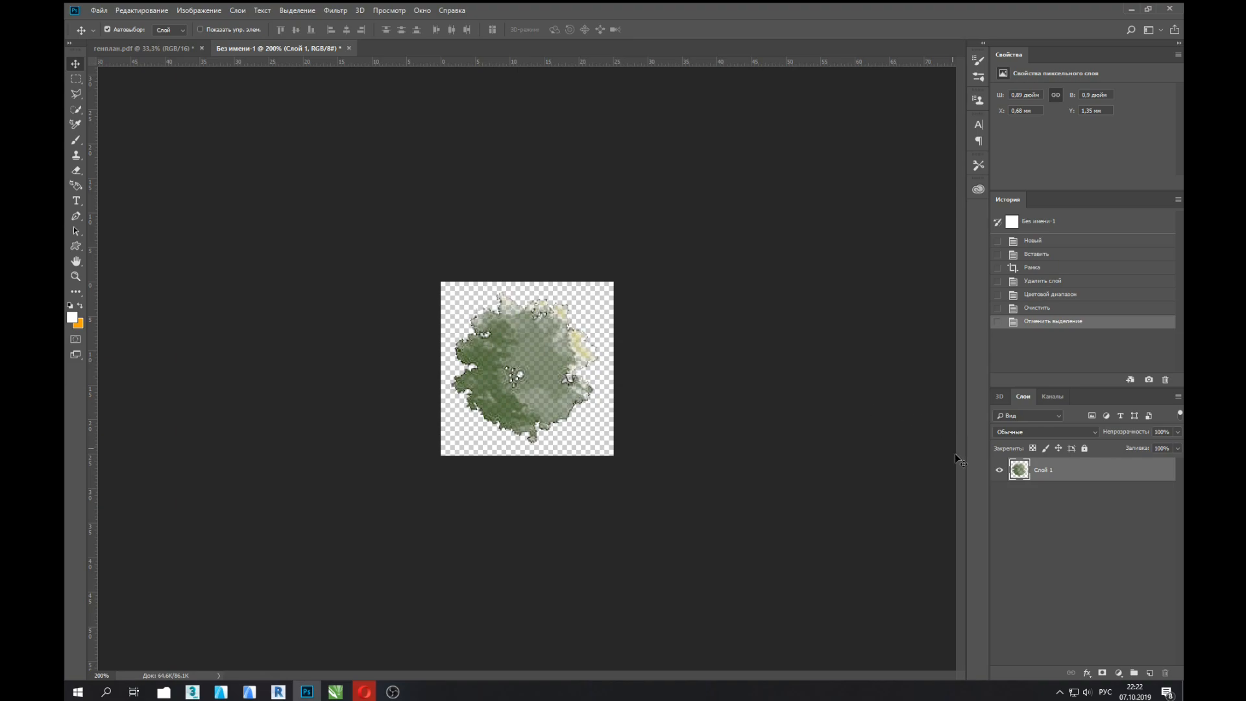
left_click(1020, 474, "ctrl")
left_click(146, 11)
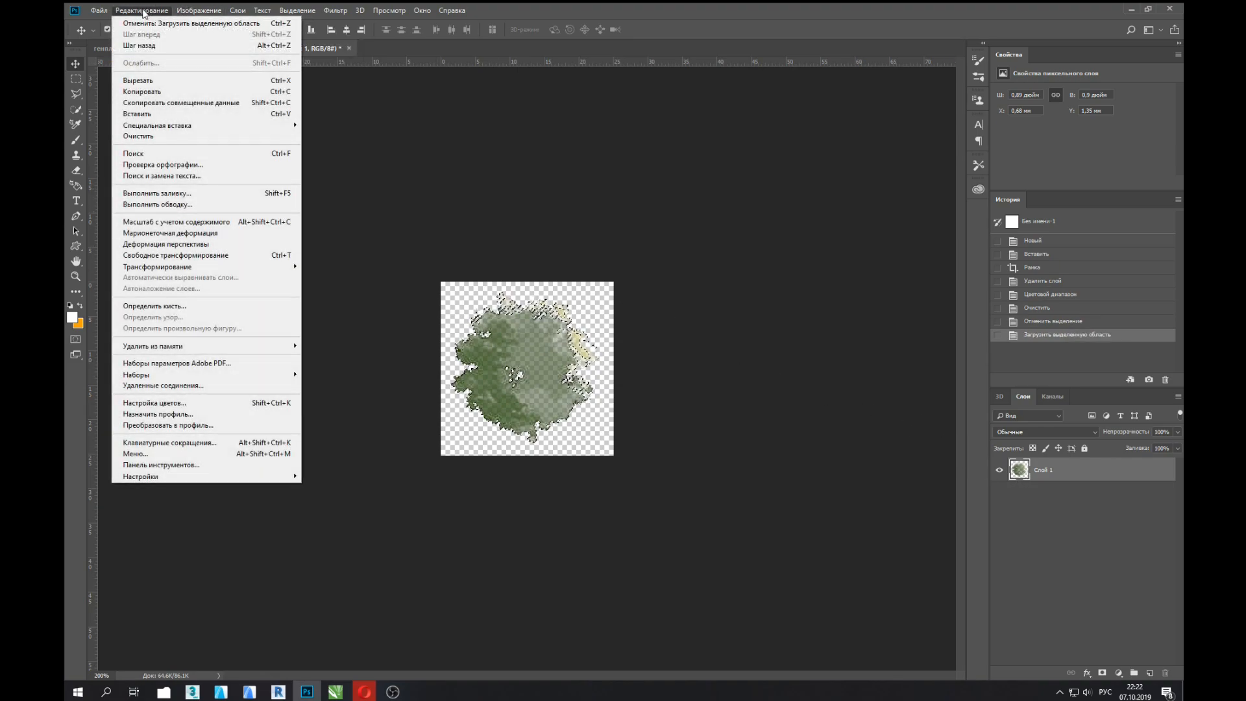
left_click(149, 306)
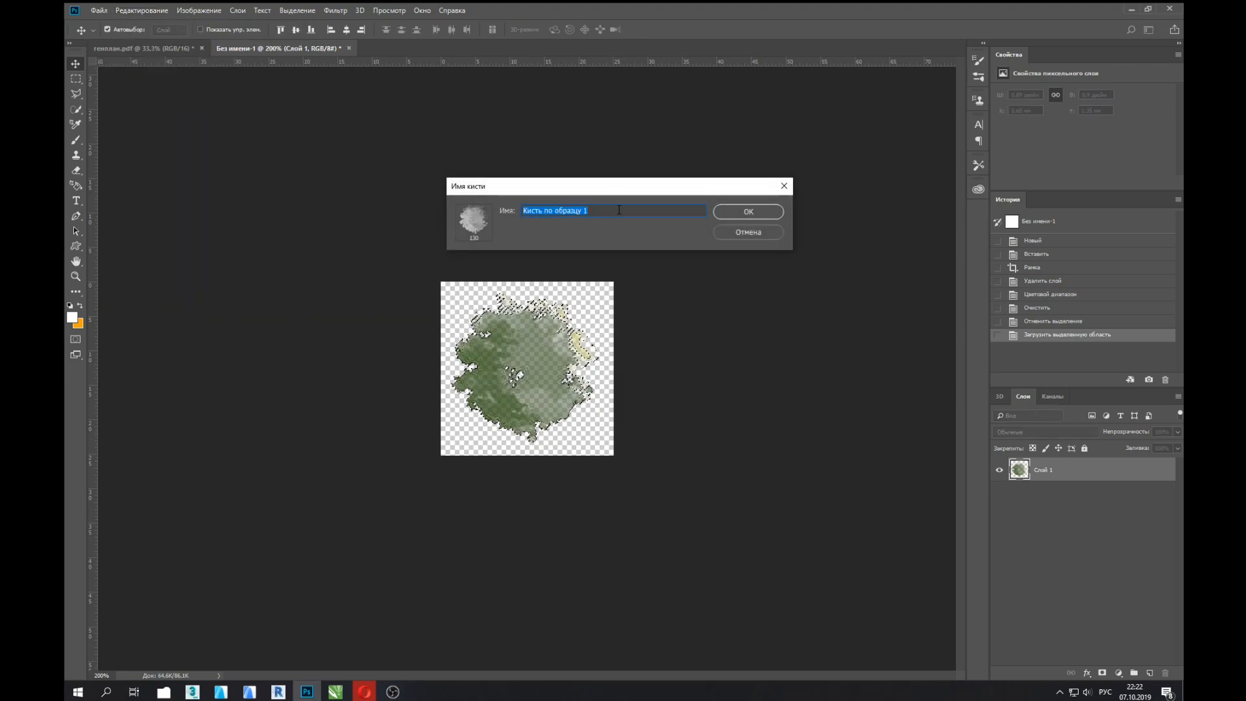
type("дерево 11")
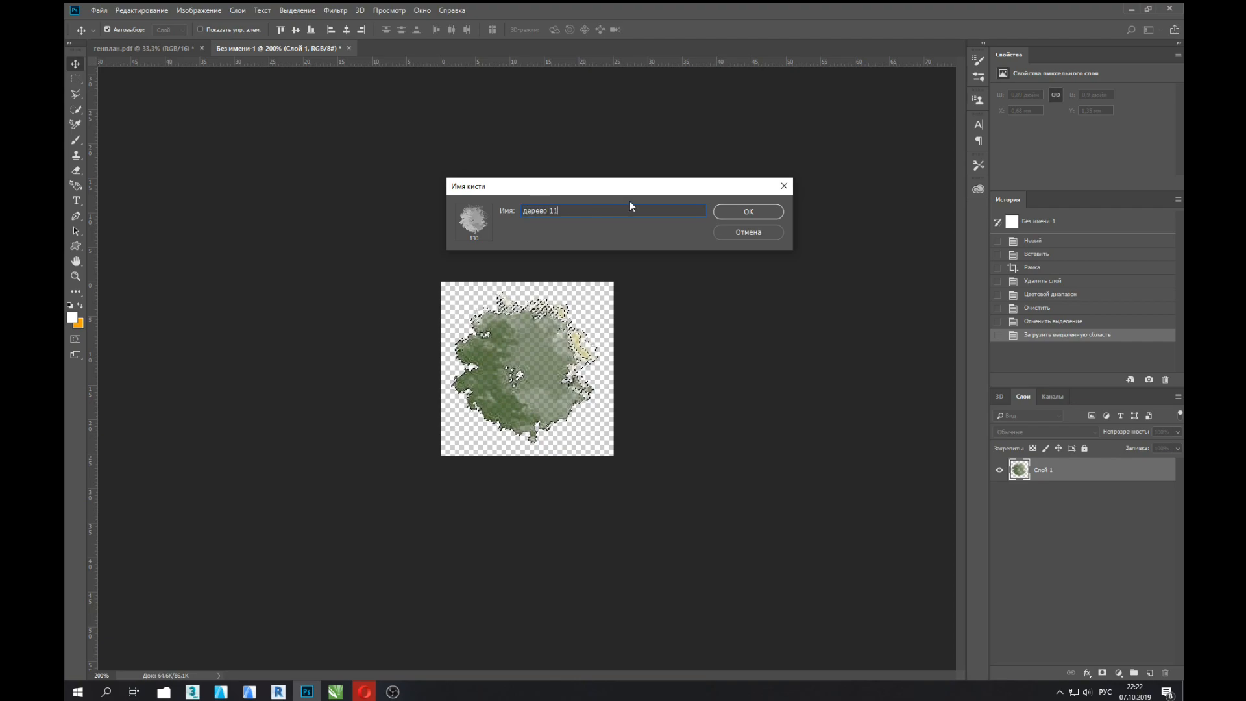
left_click(748, 211)
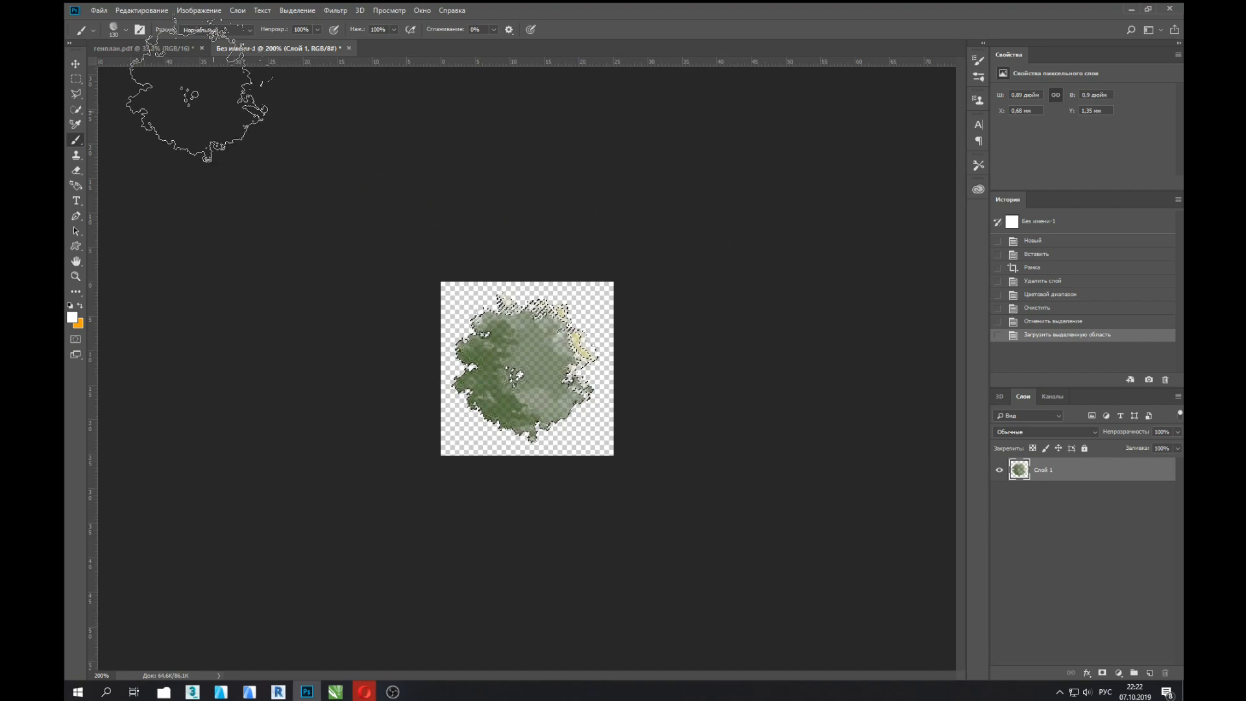
Step: Add a new layer to генплан.pdf and stamp eight orange trees around the site with the 130 px tree brush
left_click(153, 49)
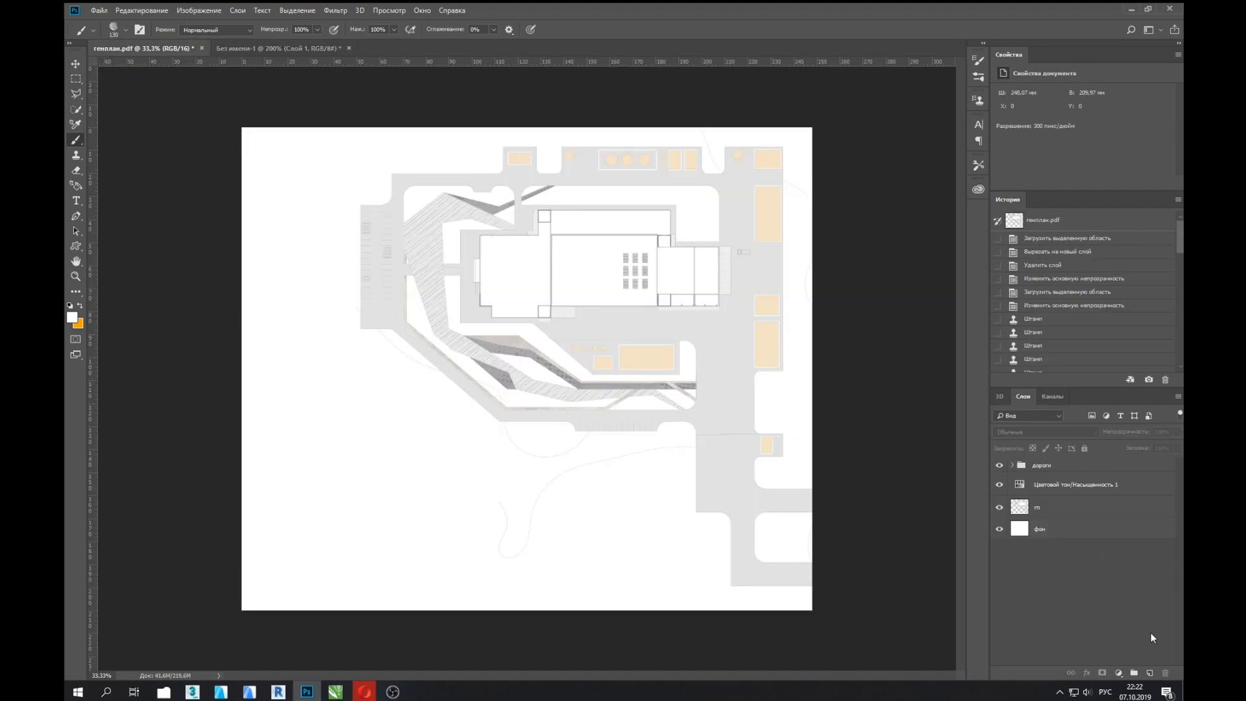
left_click(1150, 673)
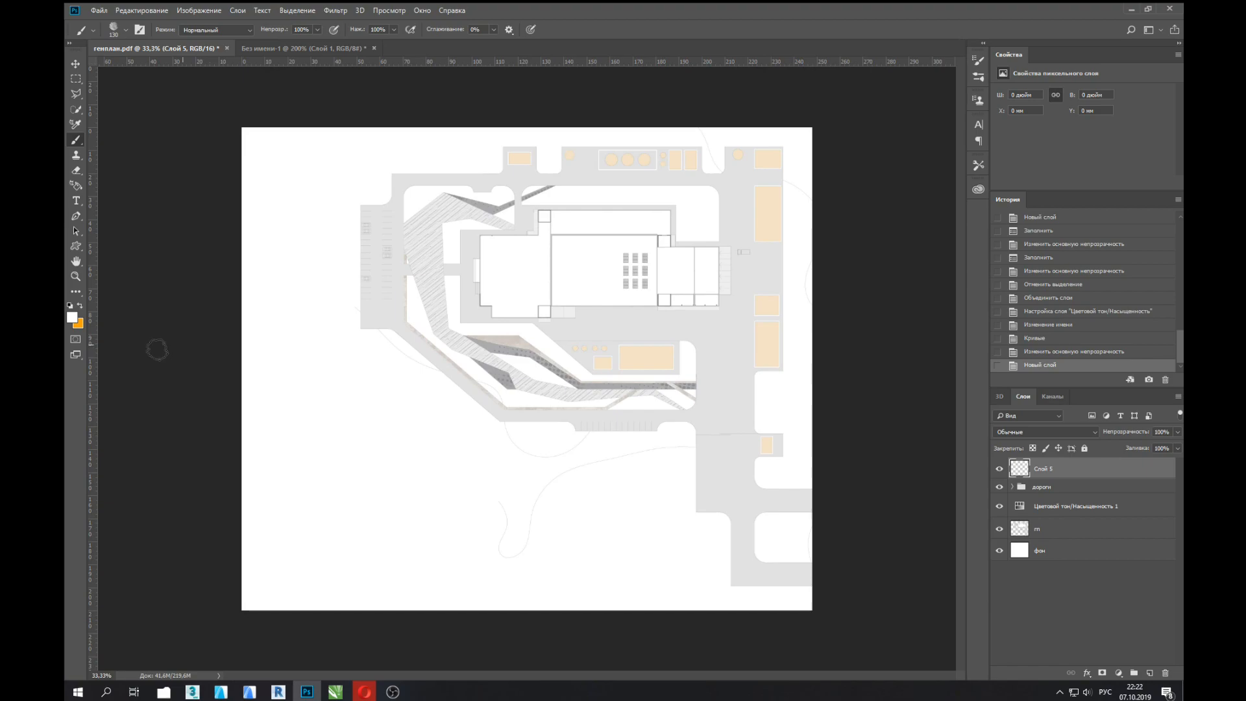
left_click(290, 287)
left_click(278, 369)
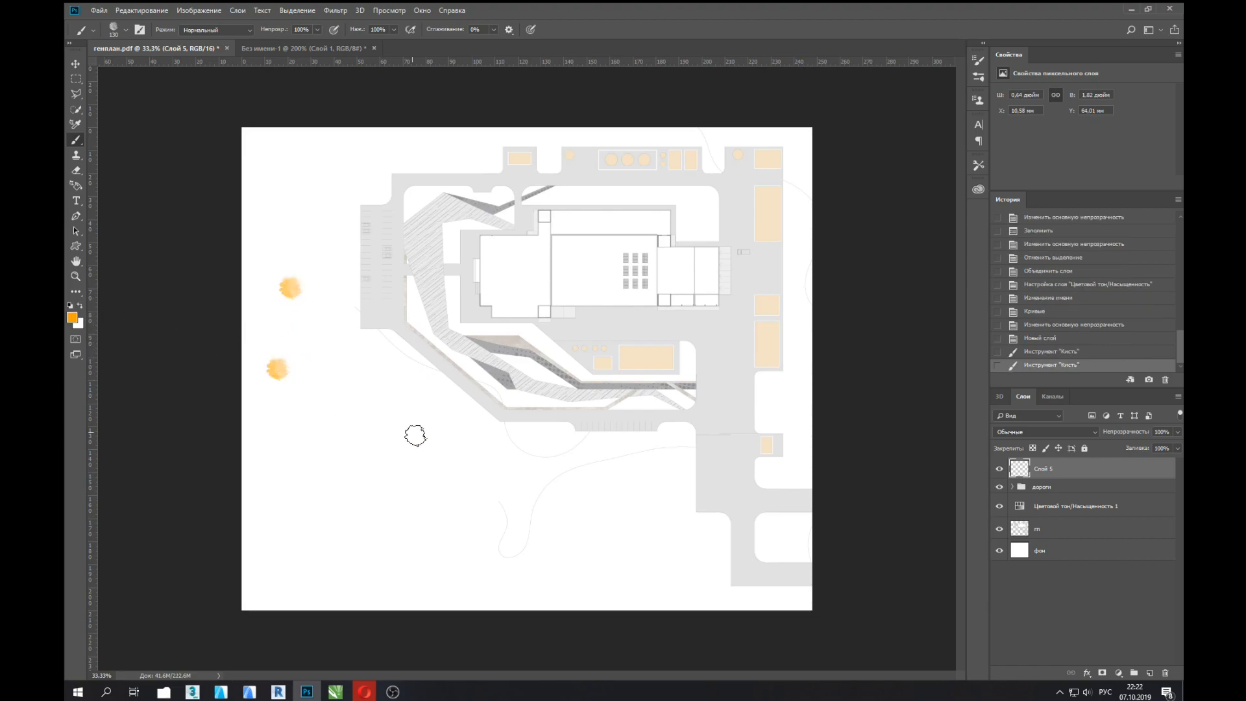
left_click(465, 447)
left_click(782, 396)
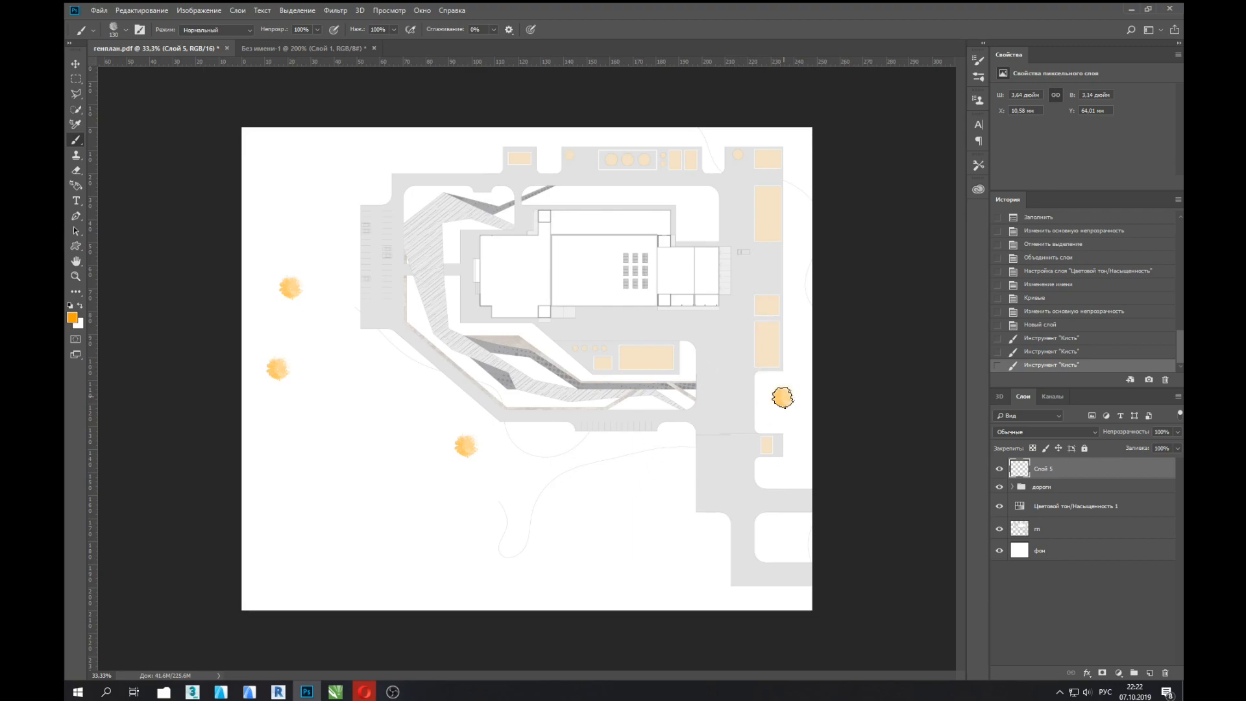
left_click(799, 199)
left_click(472, 145)
left_click(367, 152)
left_click(617, 484)
Step: Enlarge the tree brush to about 338 px and stamp six larger orange trees over the western and southern open ground
right_click(617, 484)
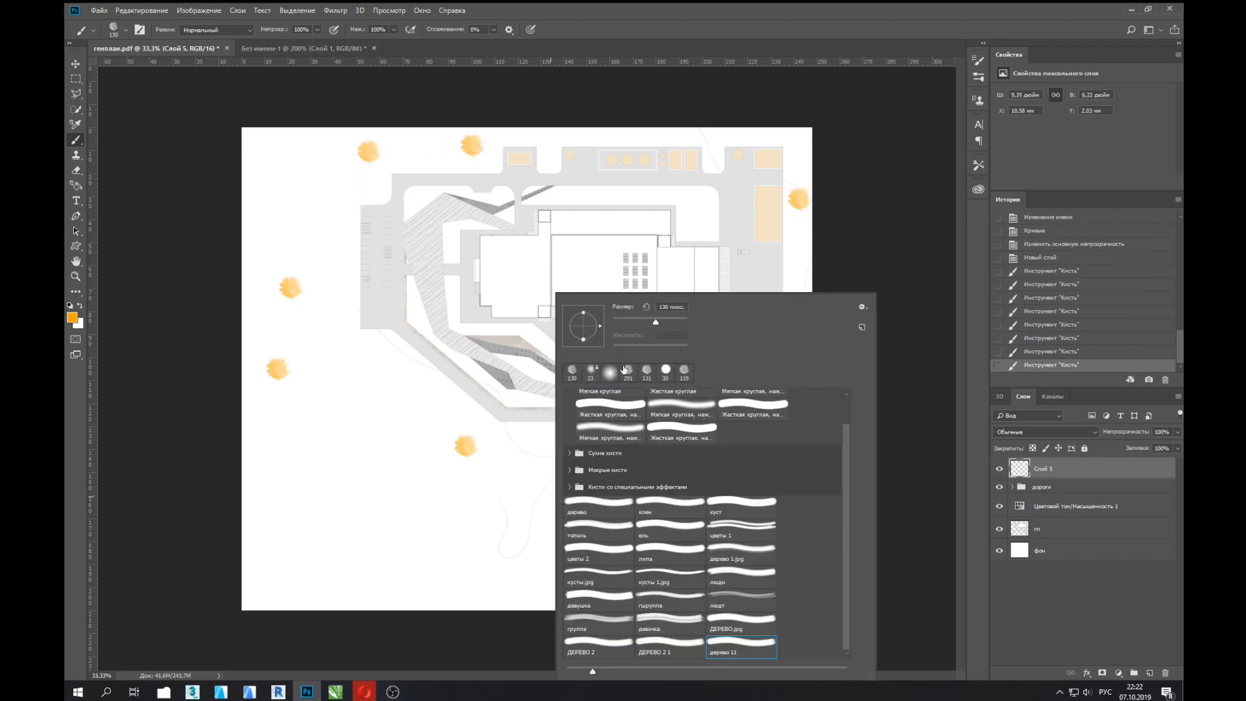
left_click(673, 321)
left_click(501, 499)
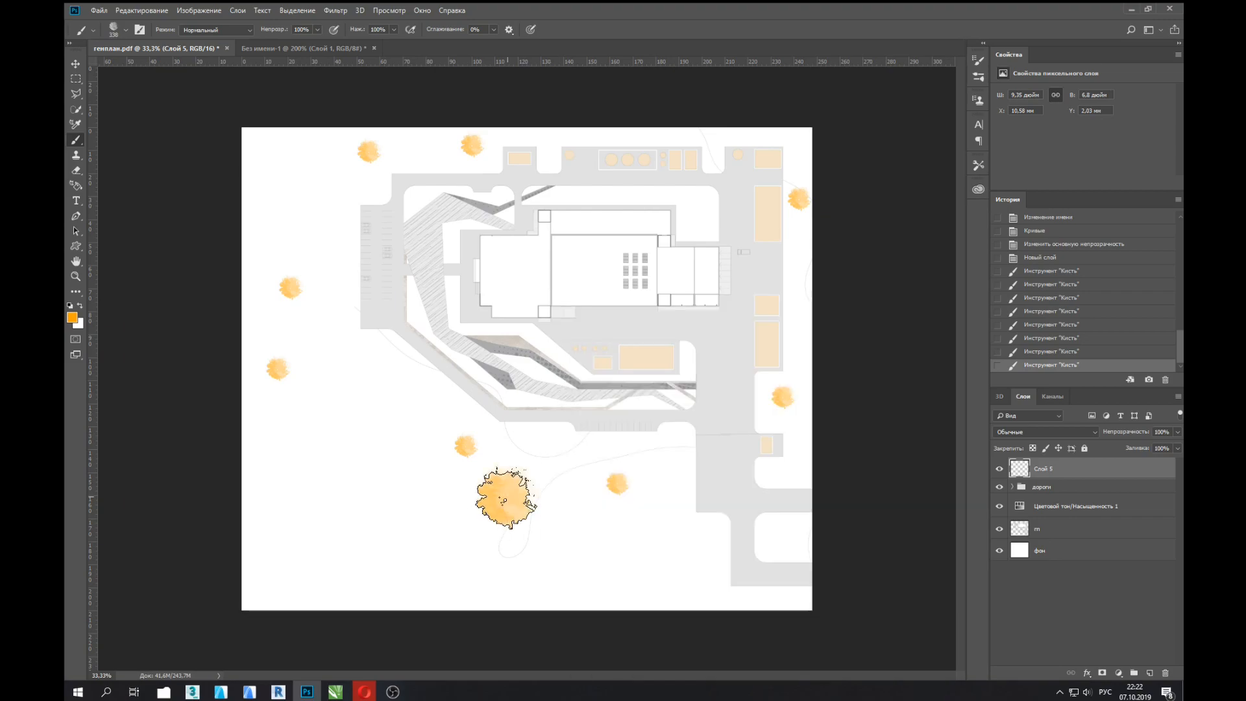
left_click(329, 430)
left_click(376, 523)
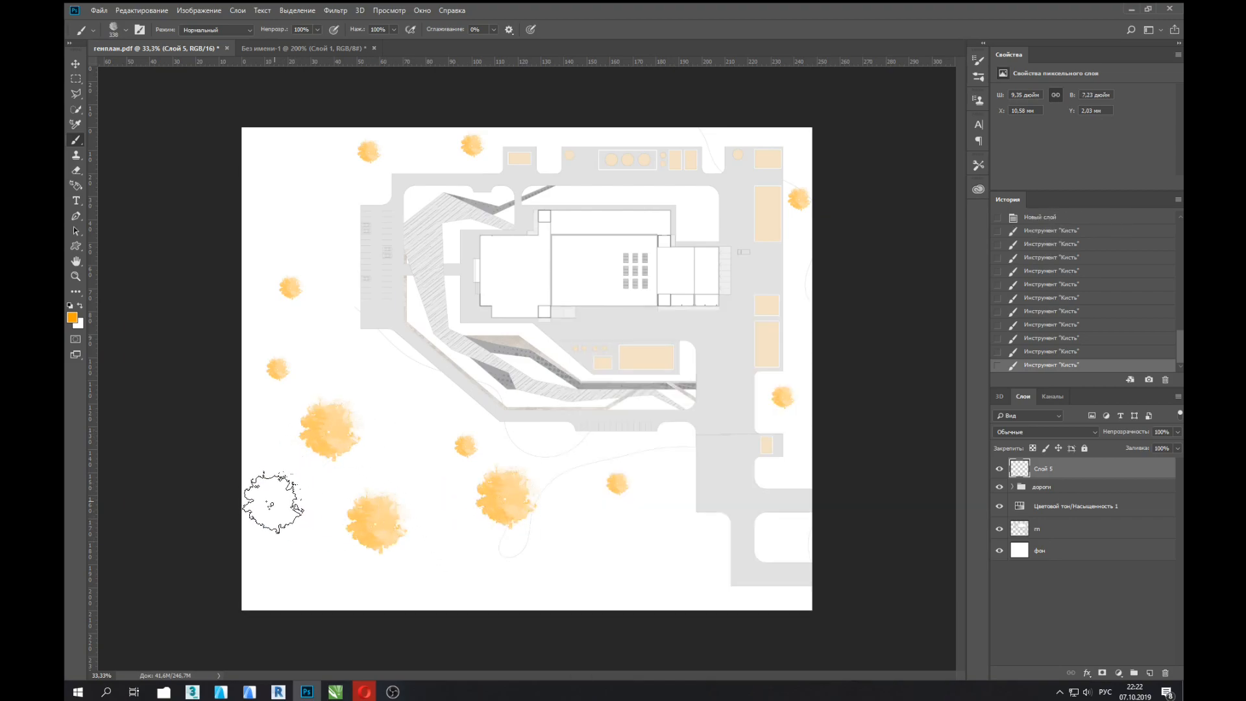
left_click(326, 209)
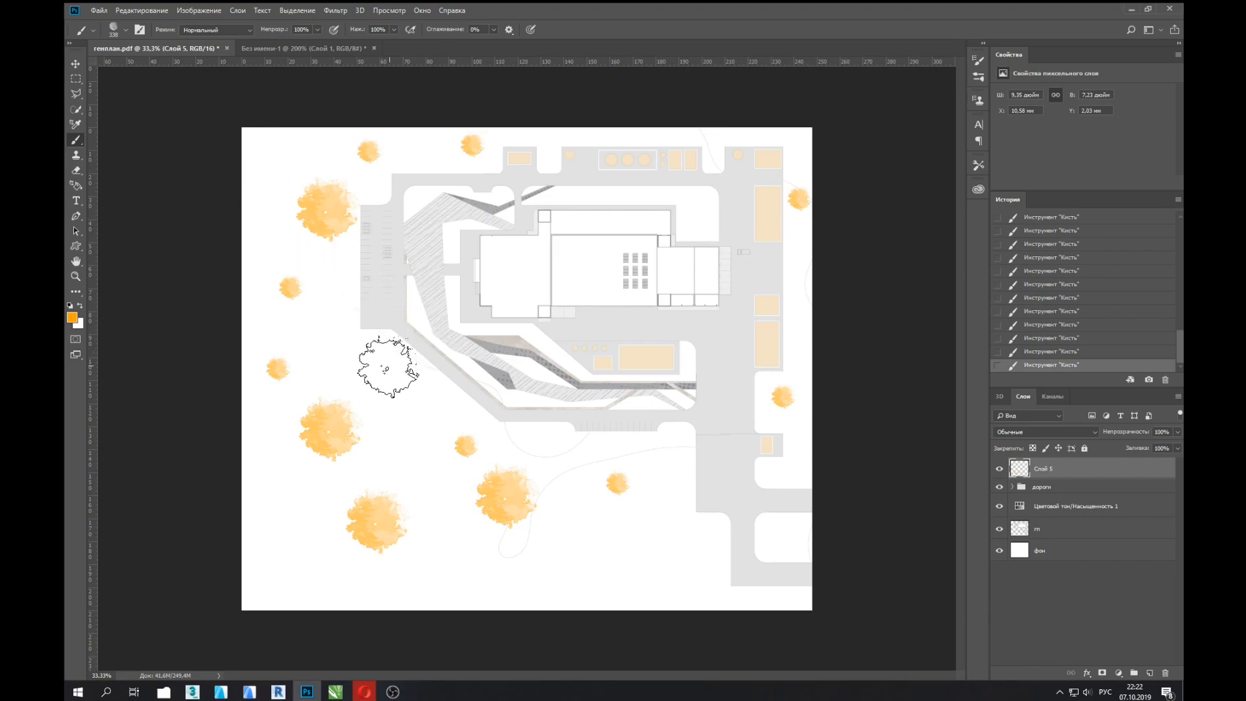
left_click(387, 367)
left_click(279, 497)
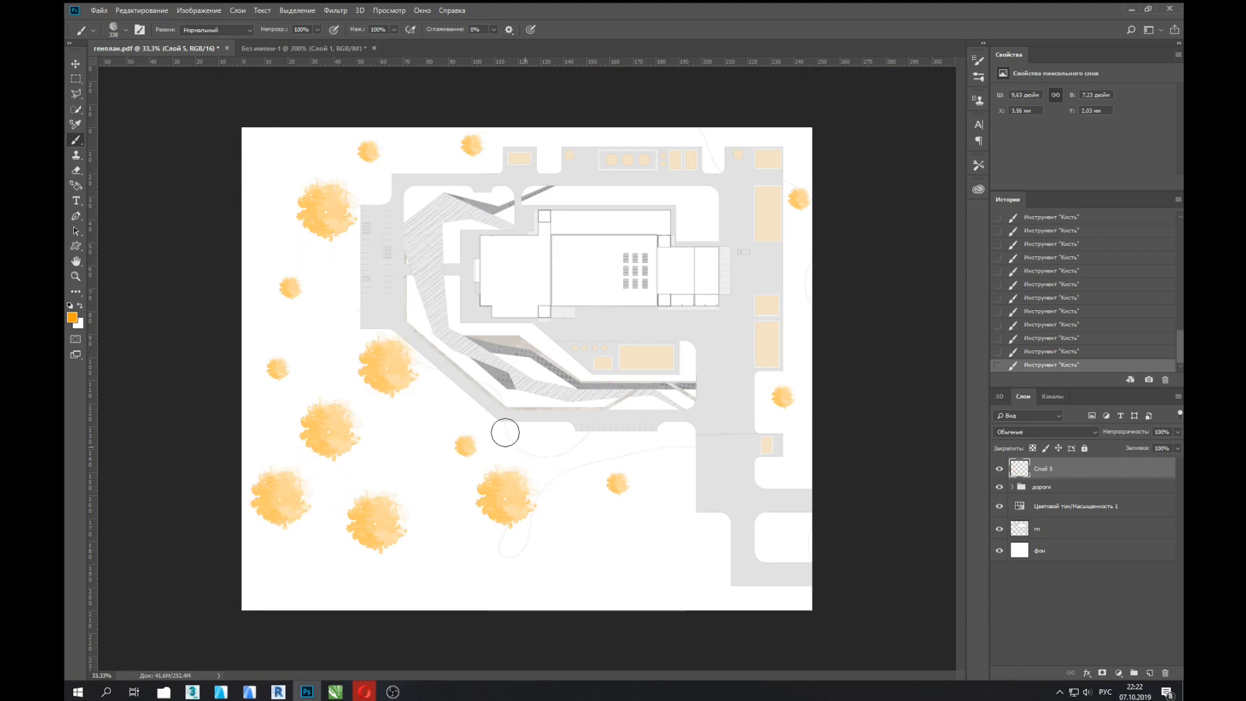
Step: Erase the large tree beside the diagonal southwest road, raising the eraser's opacity to 100%
key("e")
mouse_move(371, 331)
left_mouse_down()
mouse_move(412, 381)
mouse_move(382, 376)
mouse_move(384, 340)
mouse_move(411, 364)
left_mouse_up()
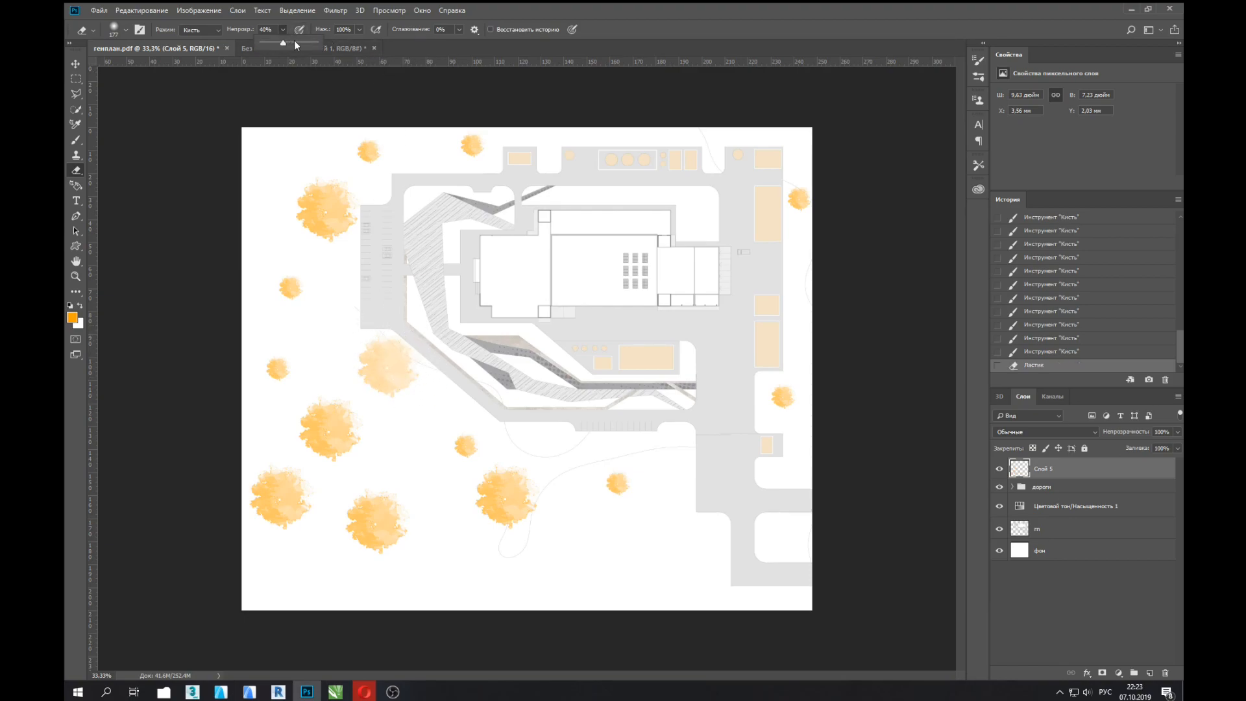
mouse_move(392, 348)
left_mouse_down()
mouse_move(412, 389)
mouse_move(362, 349)
mouse_move(368, 372)
mouse_move(400, 403)
left_mouse_up()
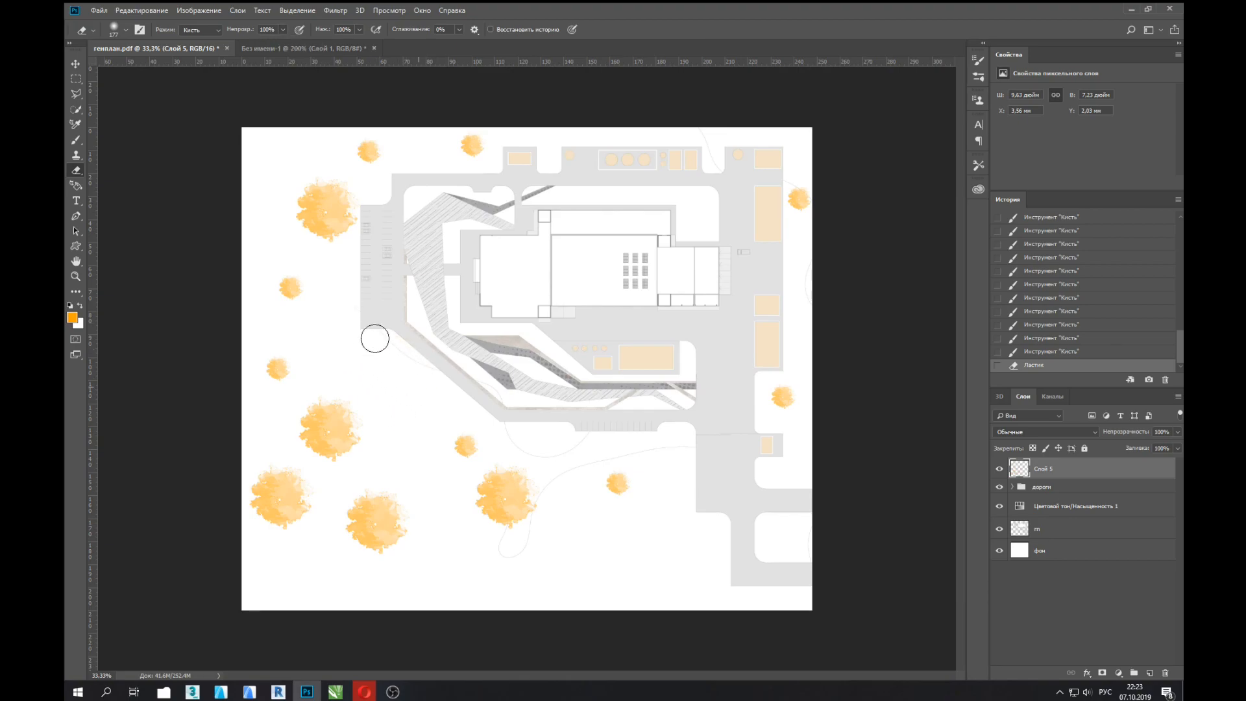
left_click_drag(387, 326, 359, 358)
Step: Stamp one 338 px tree beside the southeast road, reduce the tree brush to 202 px and stamp four trees on the western and southern ground
key("b")
left_click(710, 539)
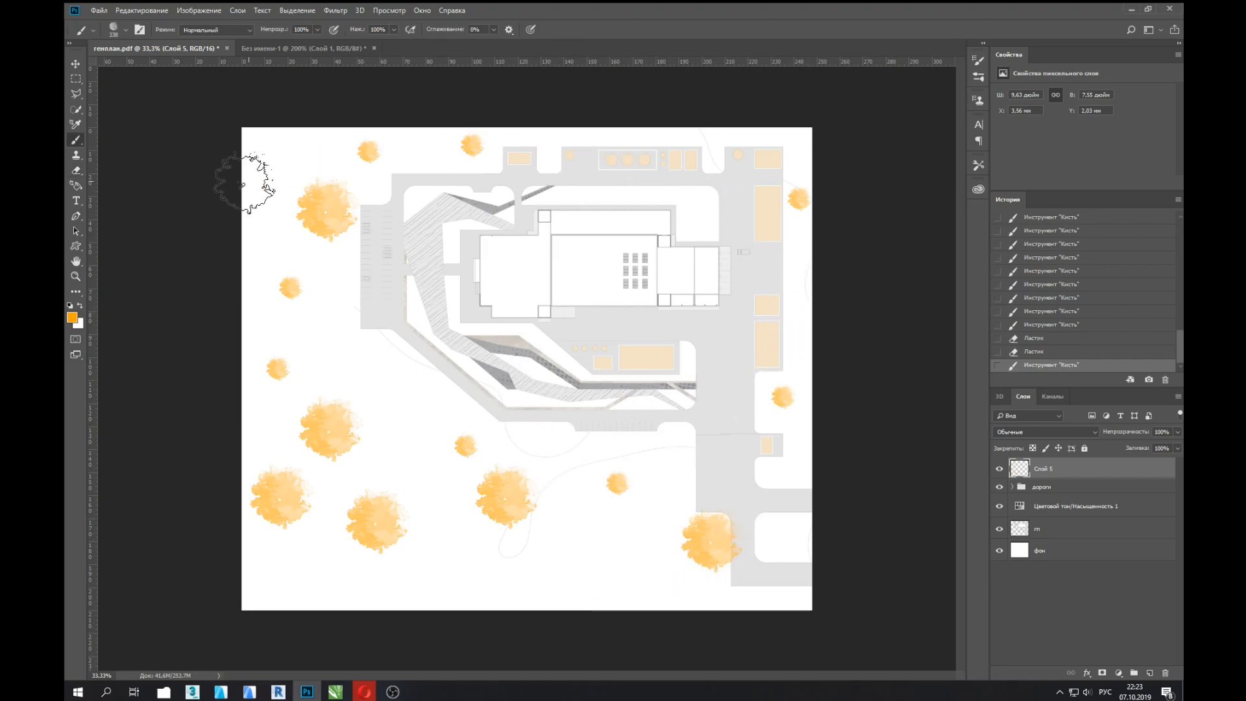
right_click(327, 279)
left_click_drag(436, 305, 433, 305)
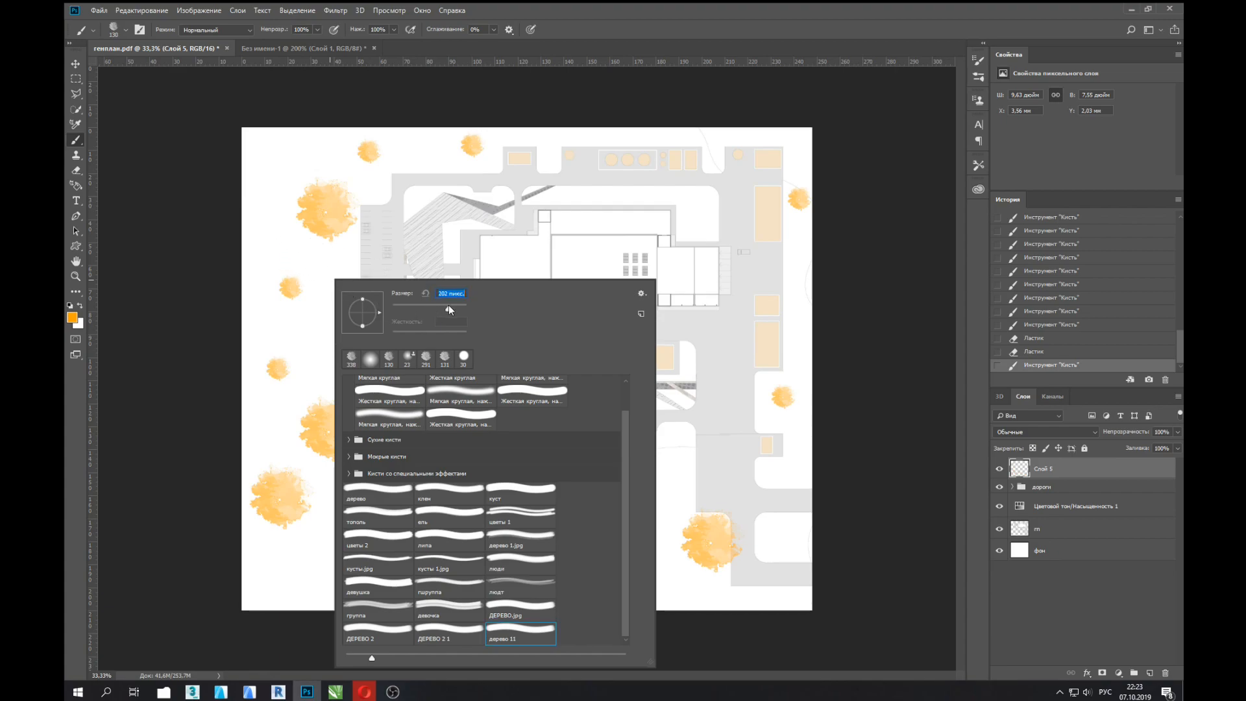
left_click(280, 155)
left_click(369, 345)
left_click(380, 467)
left_click(439, 431)
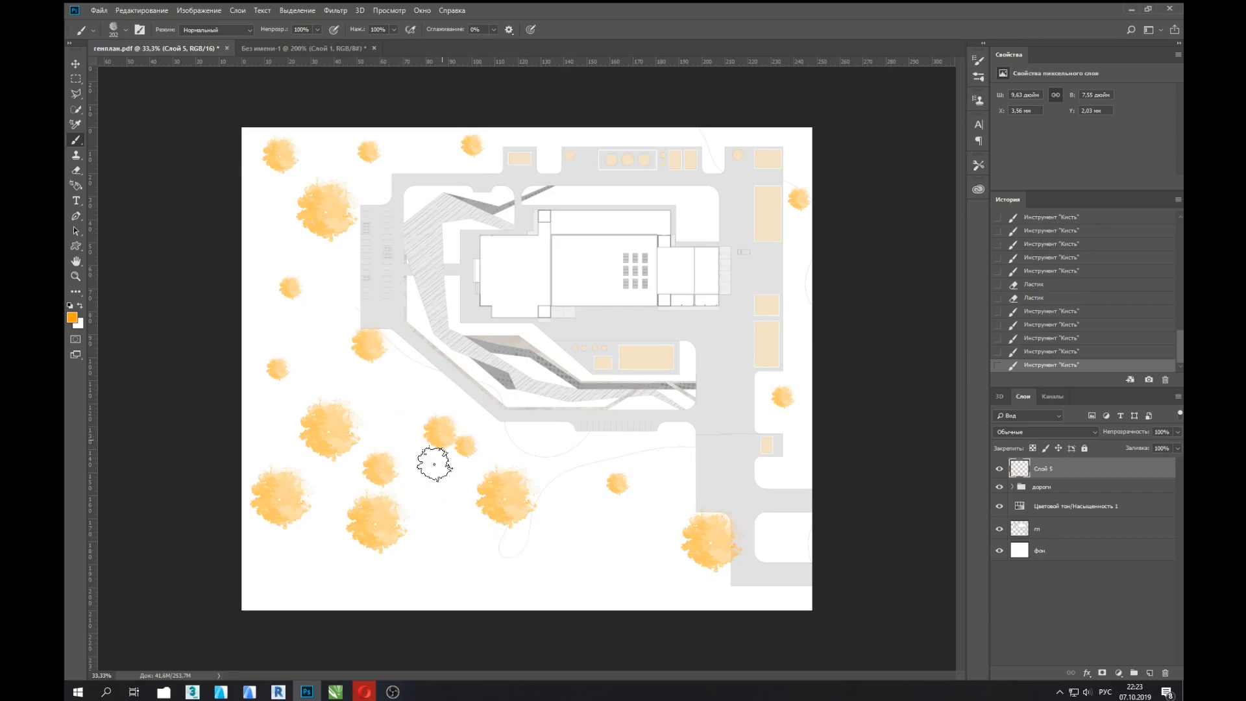
Step: Stamp eight more 202 px trees in the gaps along the site's western edge and across the southern open ground
left_click(274, 392)
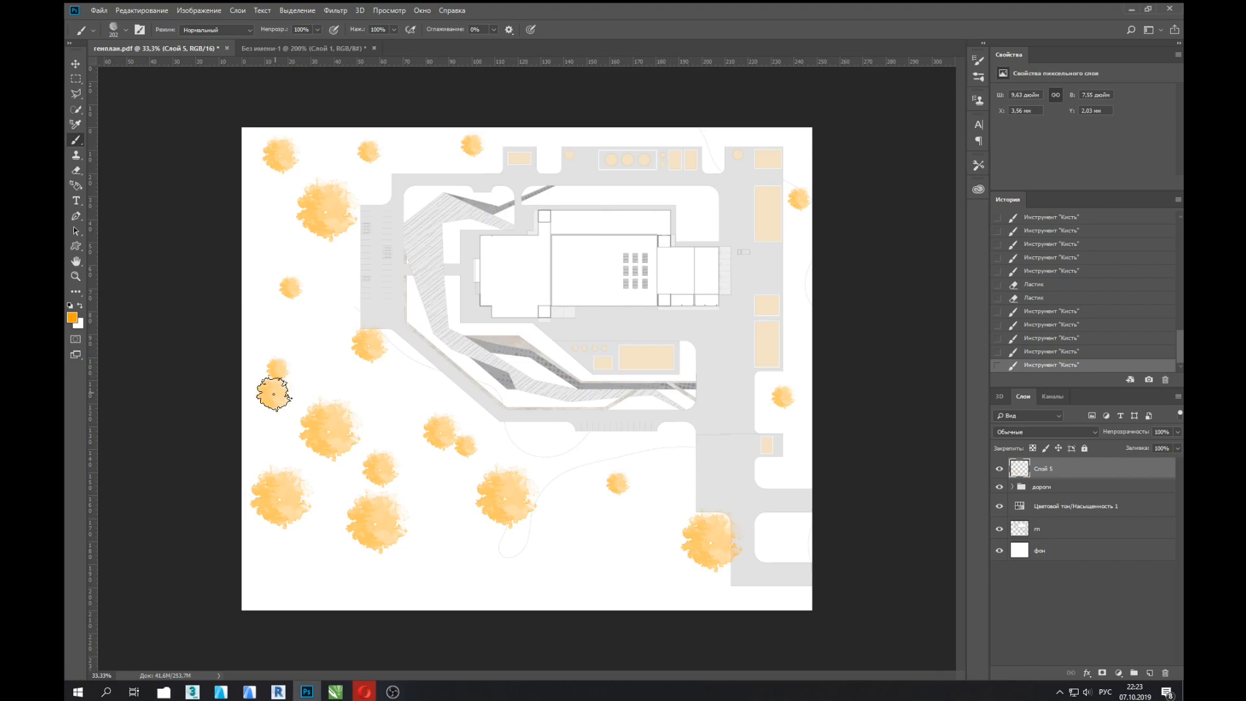
left_click(647, 479)
left_click(551, 447)
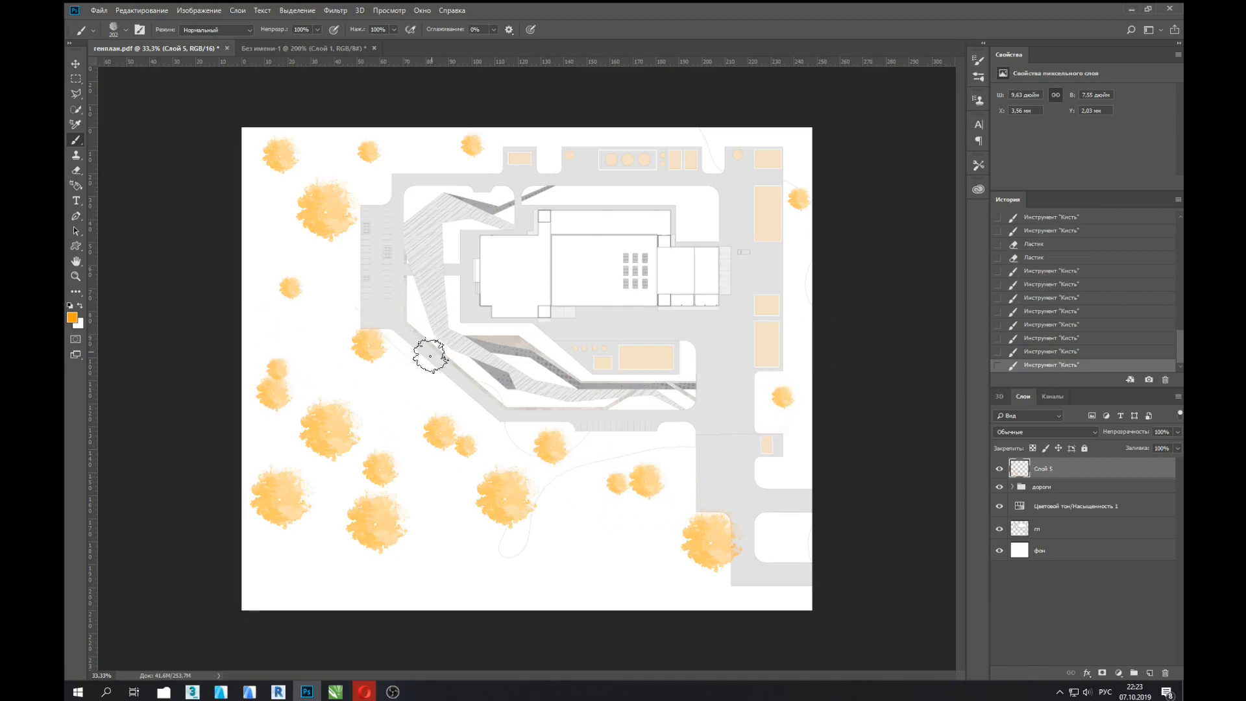
left_click(337, 281)
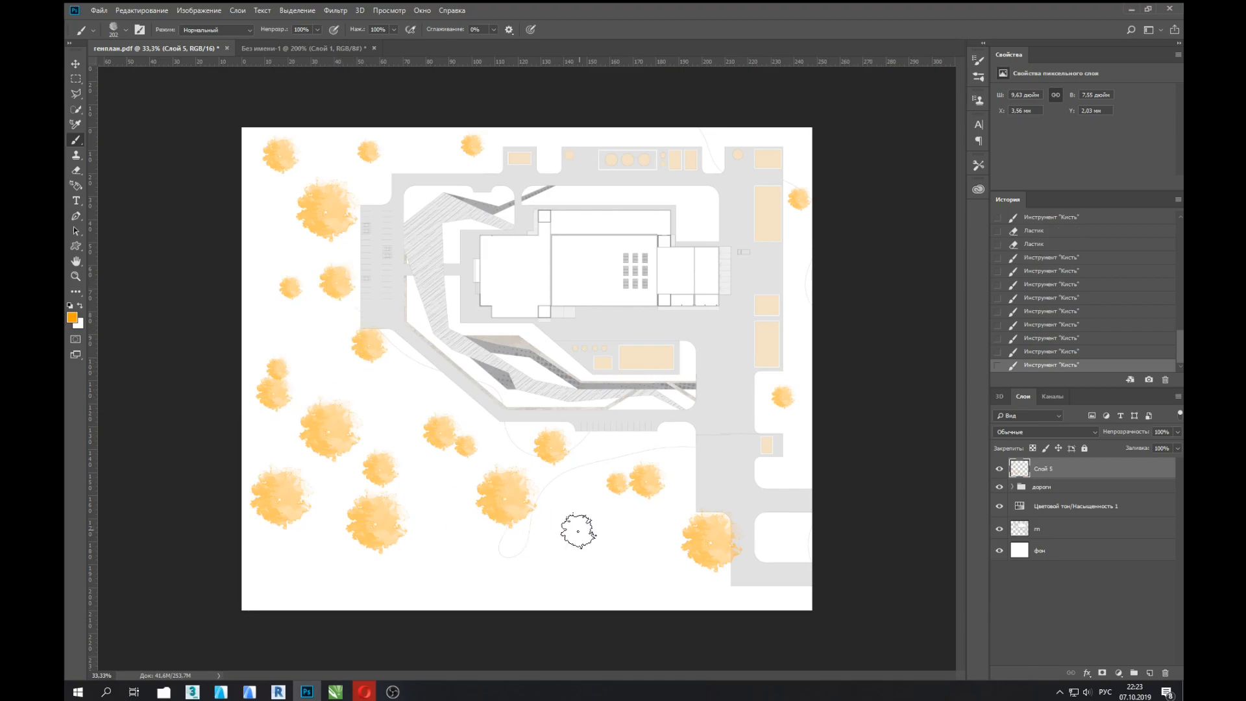
left_click(632, 547)
left_click(271, 258)
left_click(260, 214)
left_click(263, 324)
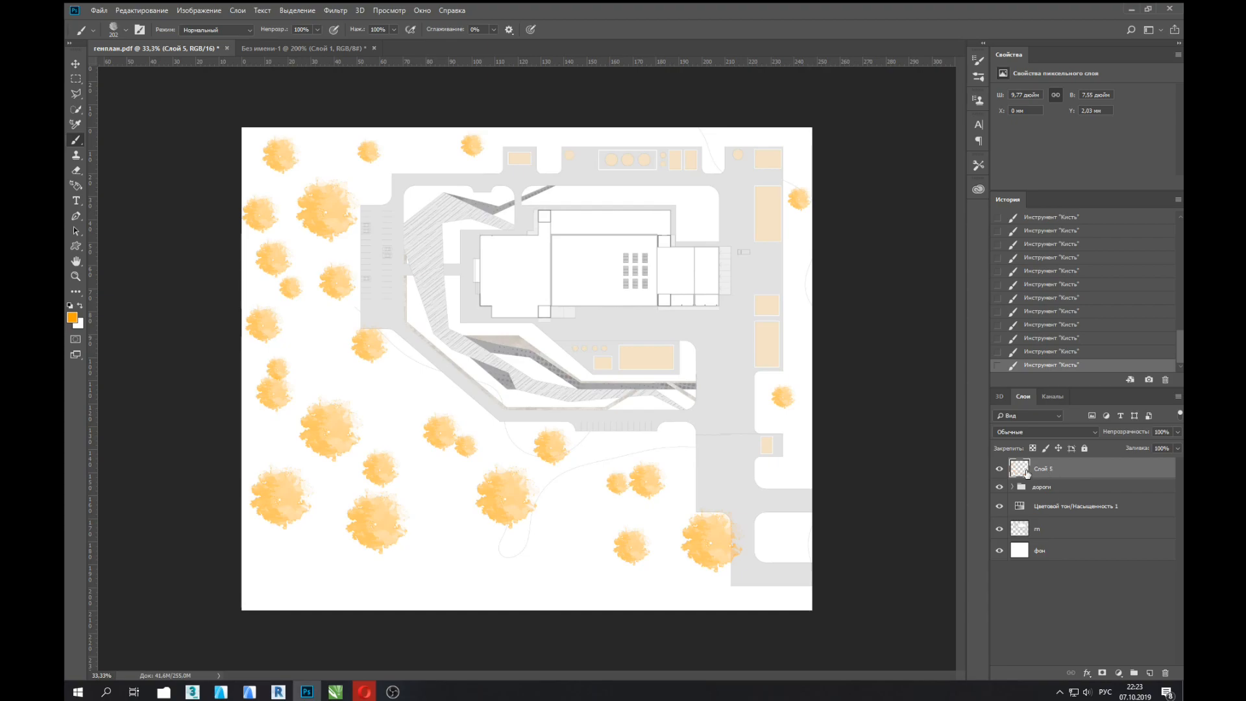
Step: Apply a Curves adjustment to the tree layer, moving the RGB curve point to input 154 and output 158
left_click(1017, 468, "ctrl")
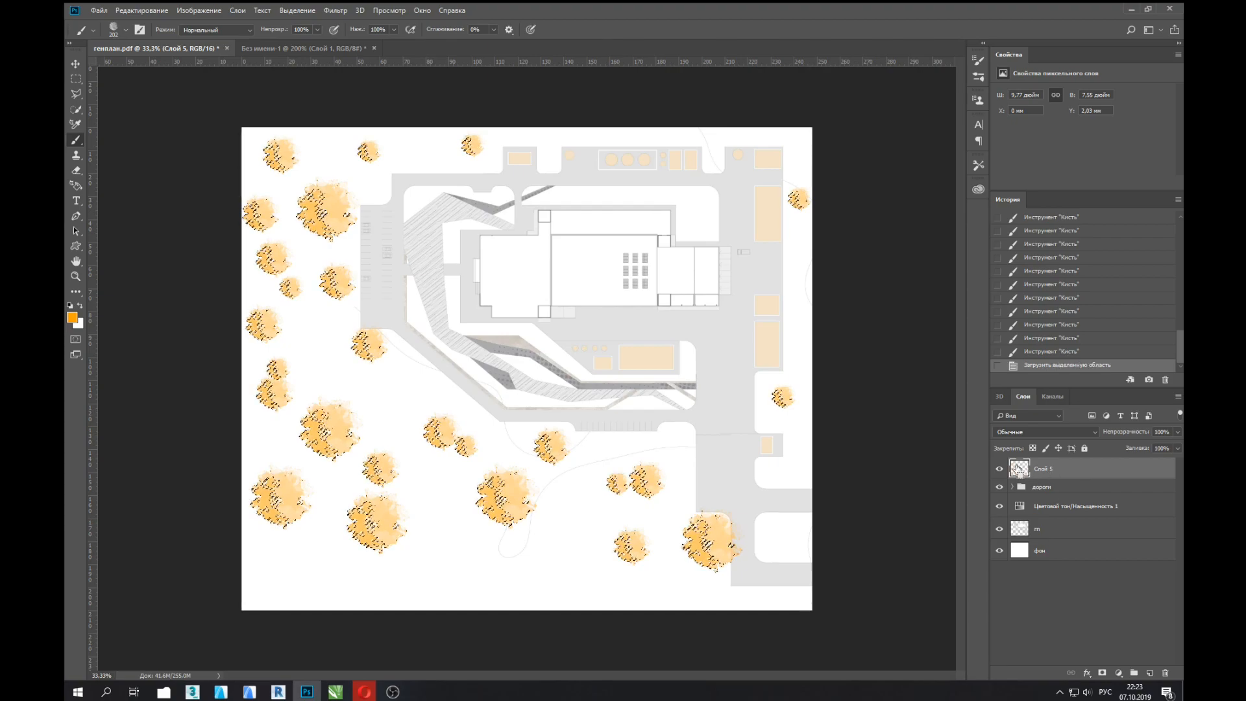
key("ctrl+d")
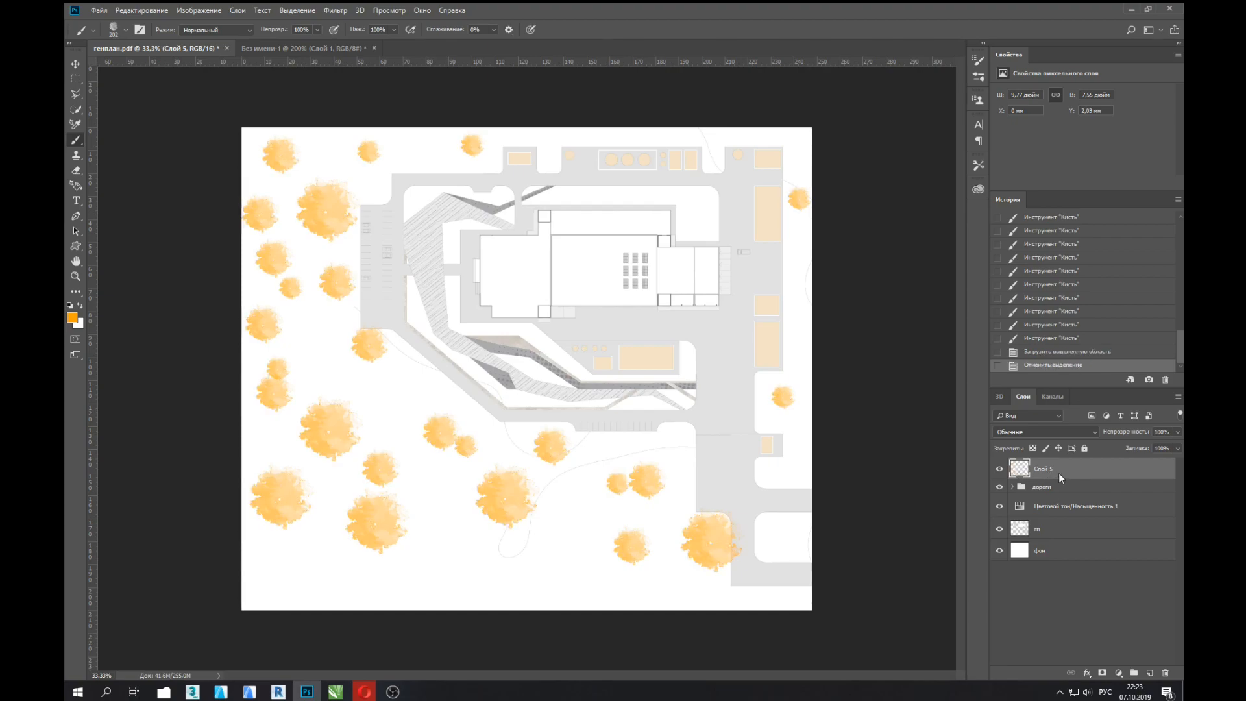
key("ctrl+m")
mouse_move(849, 216)
left_mouse_down()
mouse_move(844, 252)
mouse_move(842, 224)
mouse_move(863, 215)
left_mouse_up()
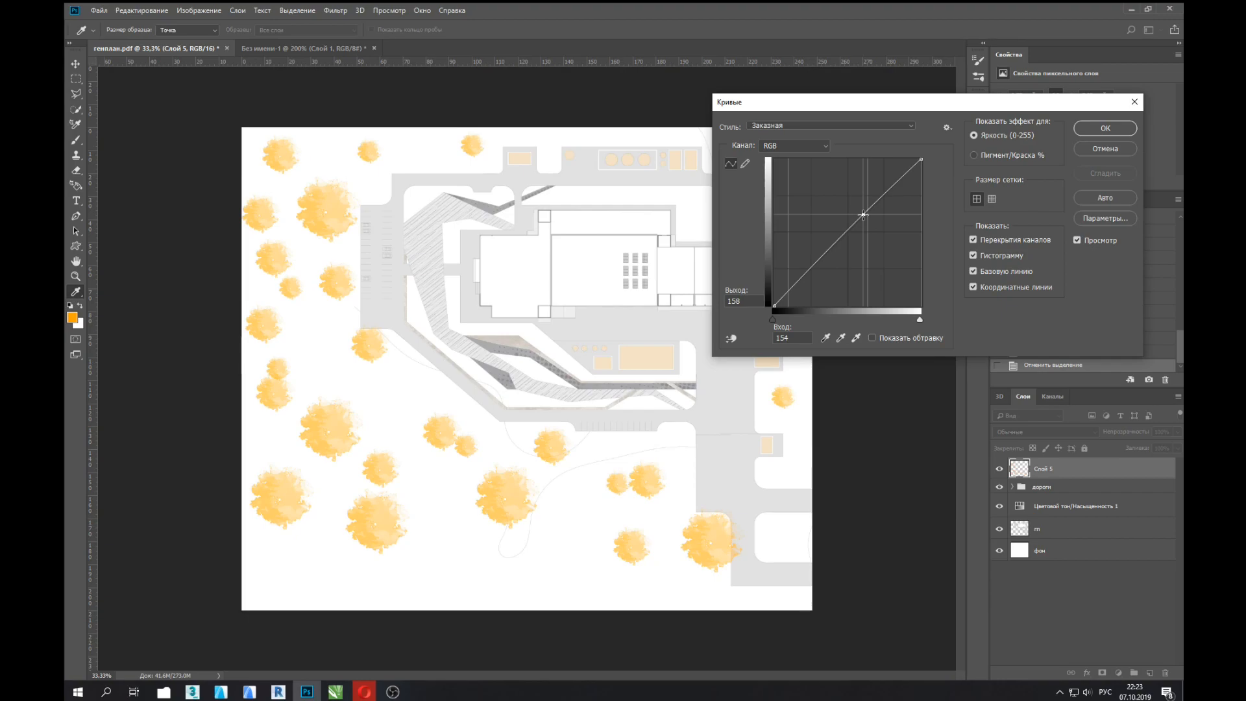
left_click(1105, 130)
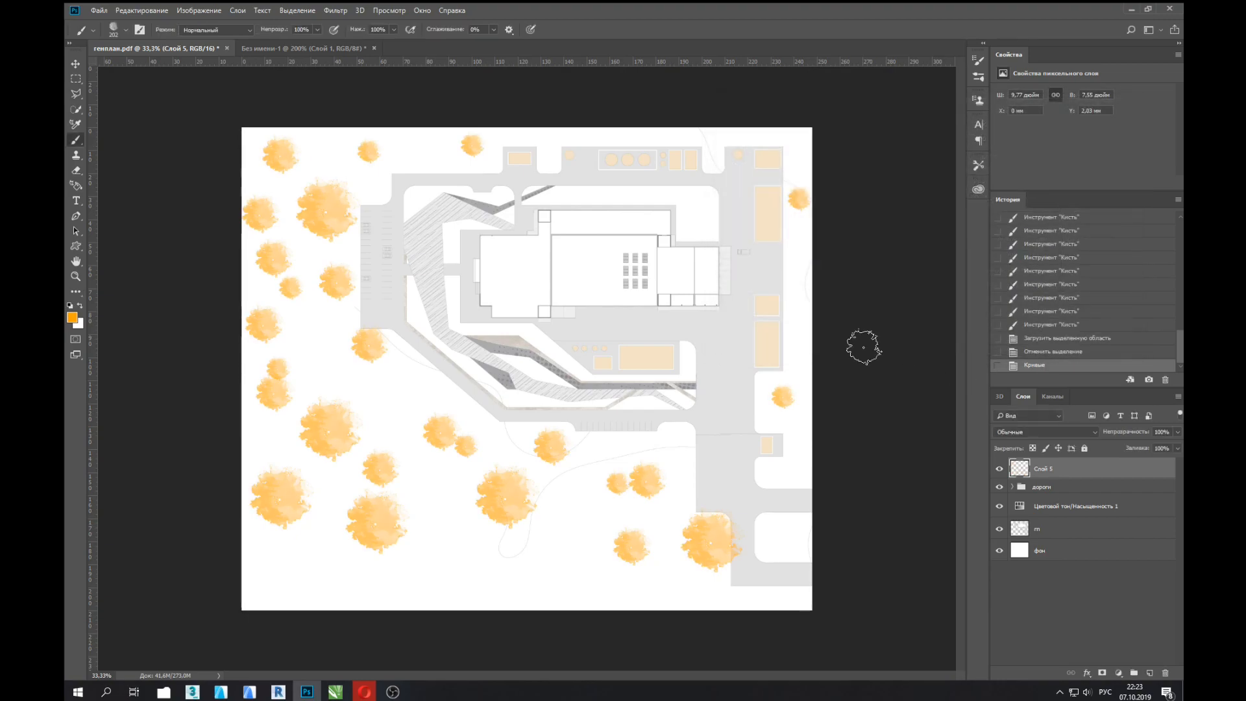
Step: Use Replace Color on the tree layer to change the orange trees to the muted beige ddbb8f at fuzziness 200
left_click(296, 10)
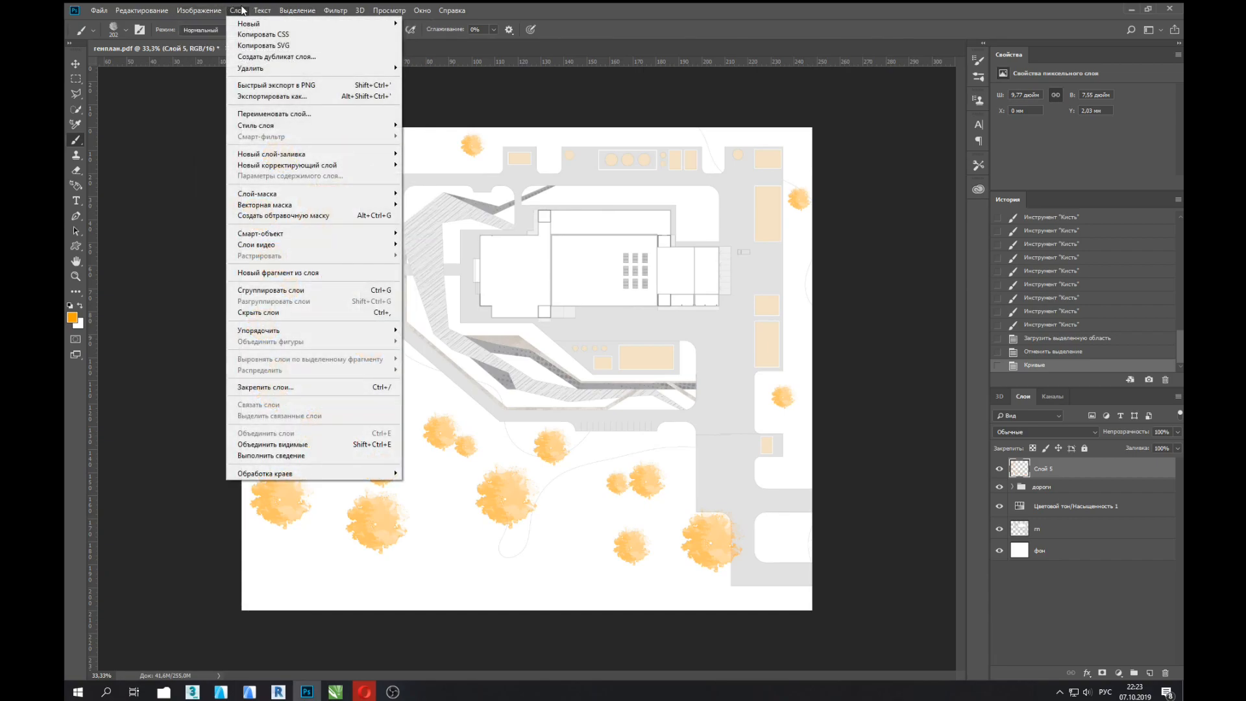
mouse_move(200, 10)
mouse_move(220, 39)
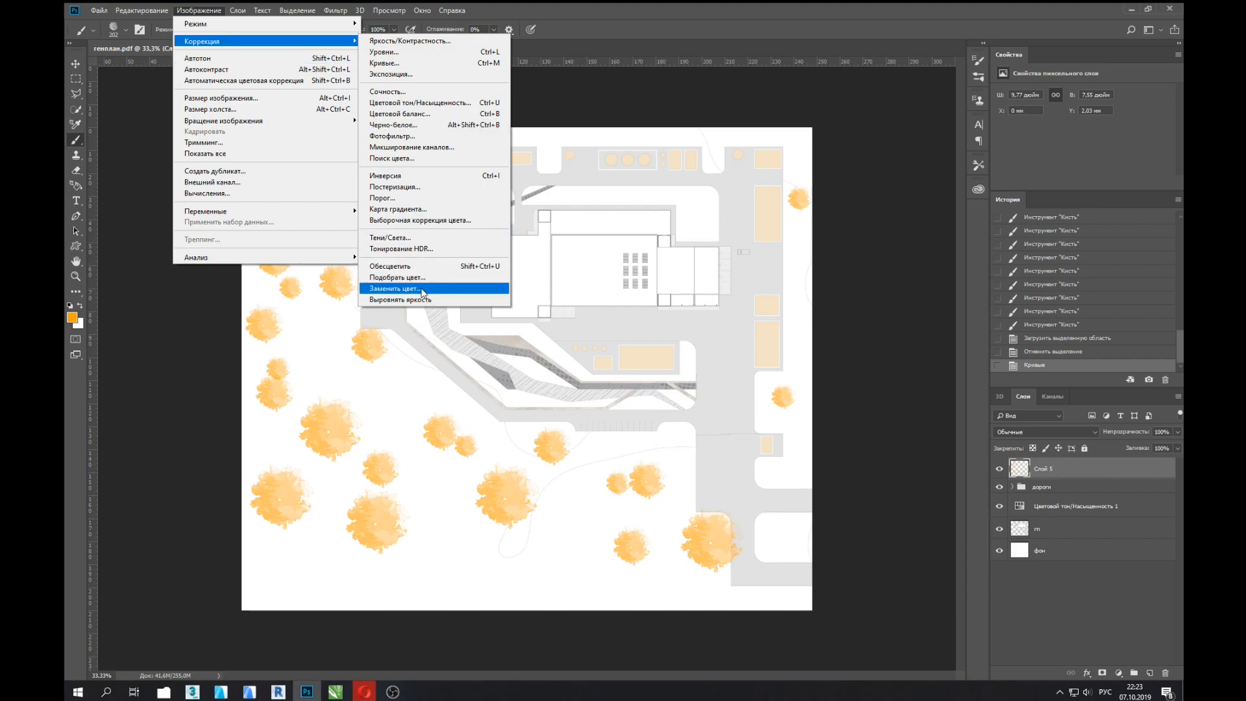
left_click(396, 288)
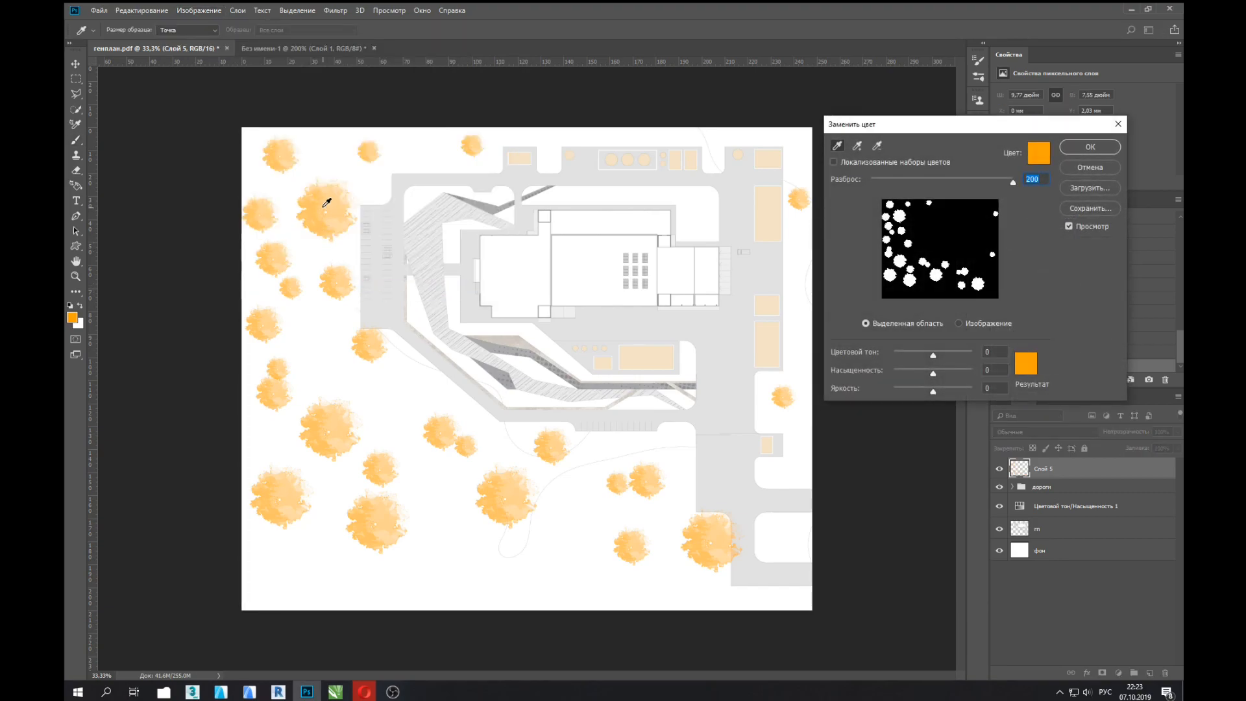
left_click(1028, 370)
left_click(887, 256)
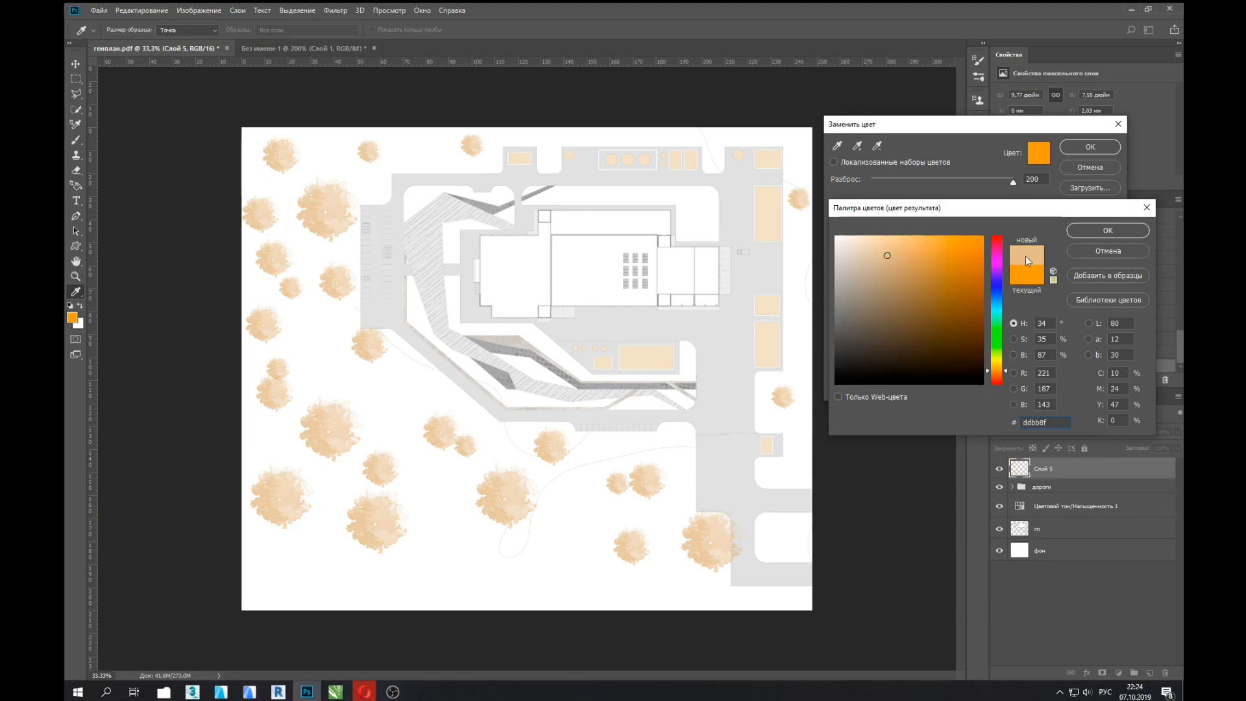
left_click(1145, 232)
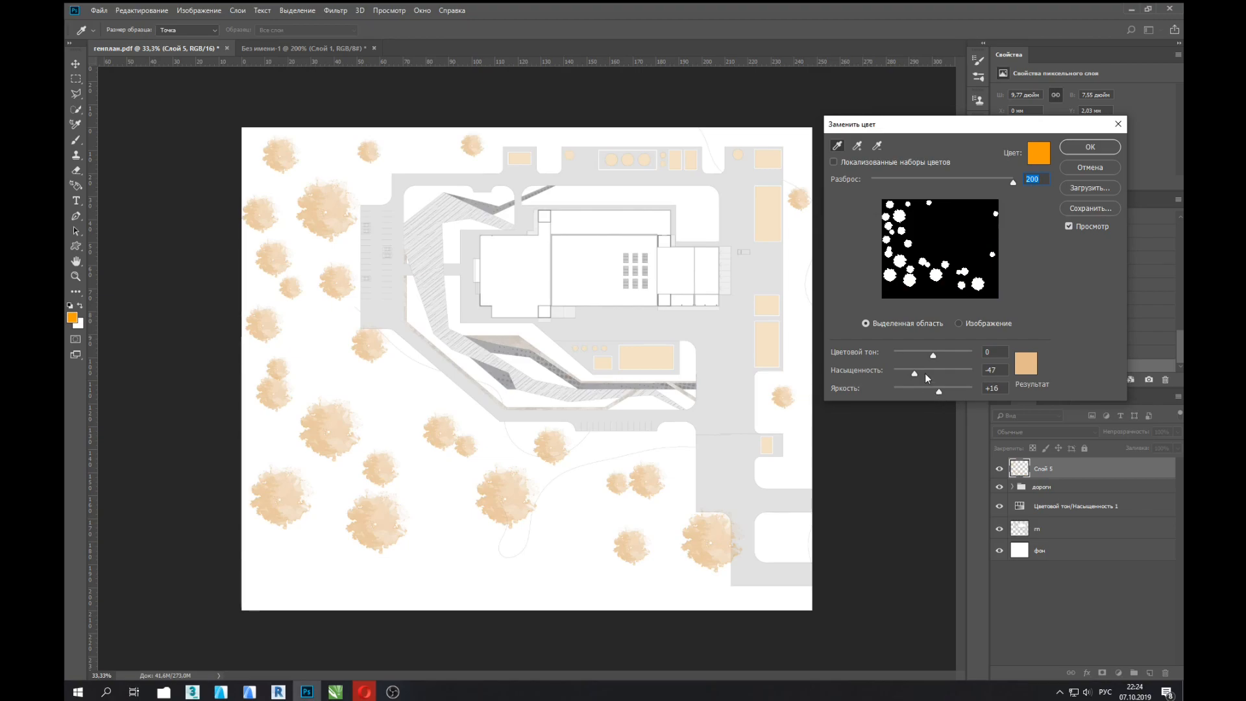
left_click(1090, 147)
Step: Lower the tree layer's opacity to 45%
left_click_drag(1177, 431, 1149, 447)
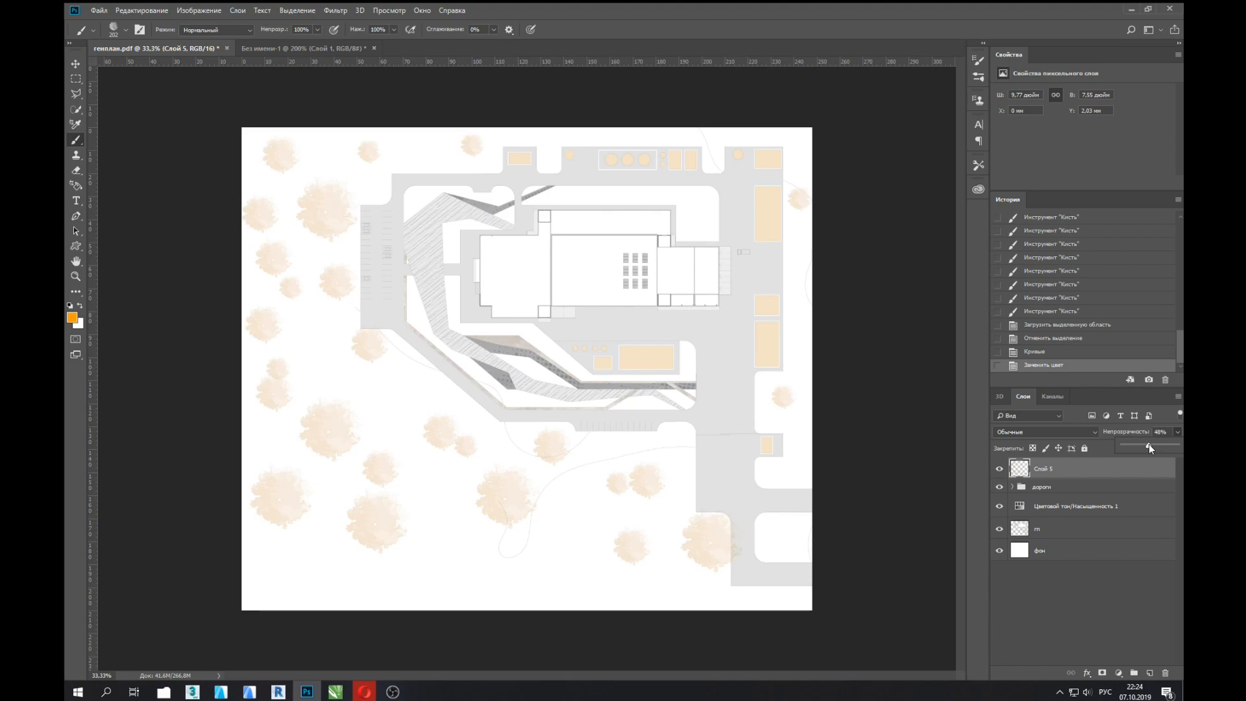
left_click_drag(1146, 445, 1146, 446)
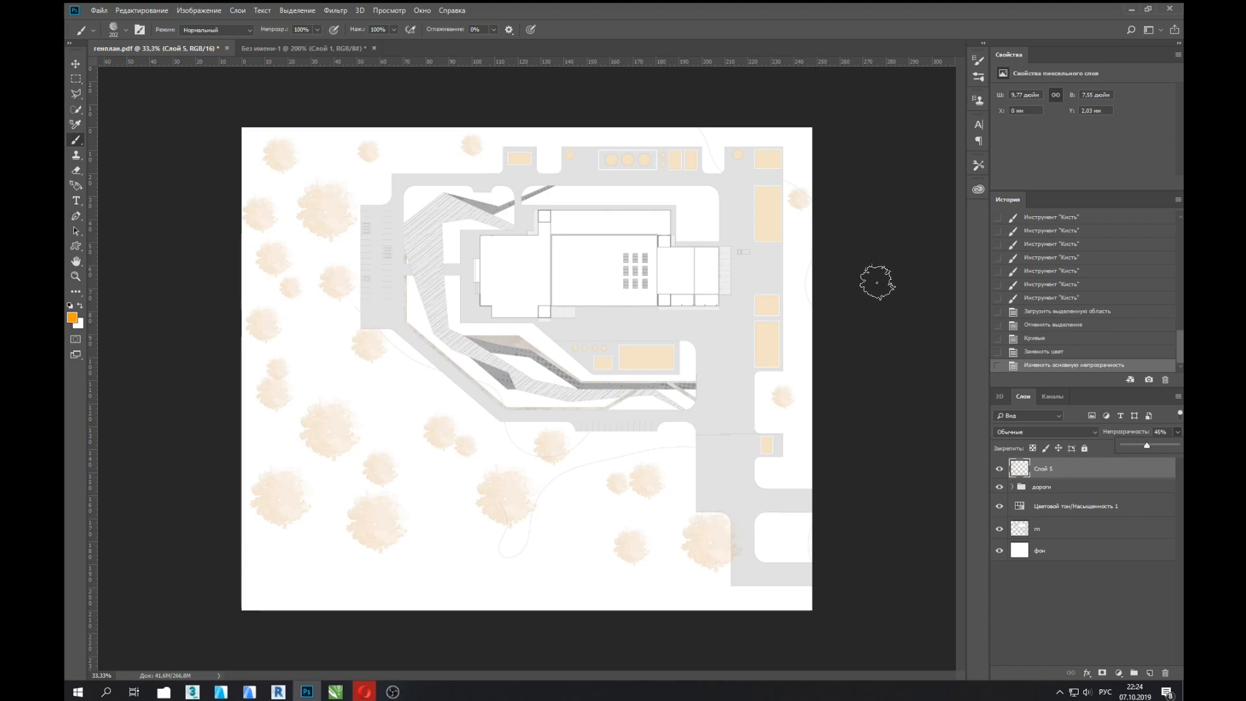
key("Return")
Step: Save the site plan with its layers to the desktop as a Photoshop file named генплан
key("ctrl+s")
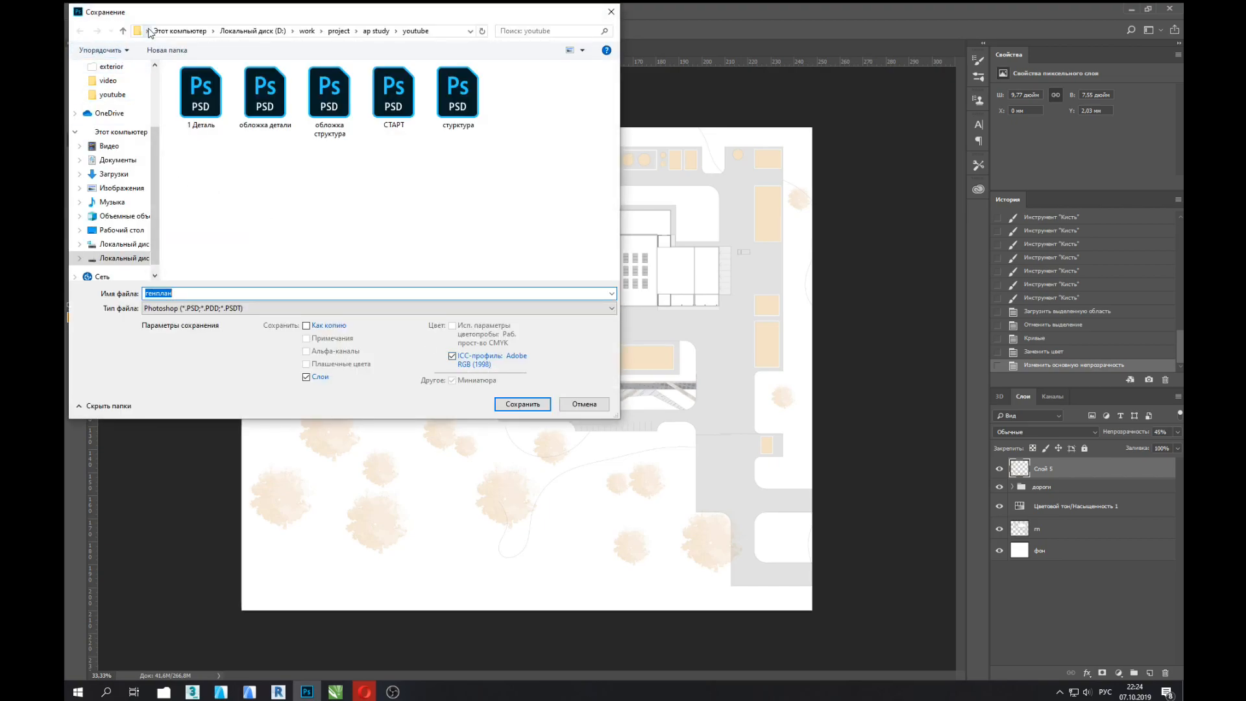
left_click(147, 30)
left_click(152, 46)
left_click(536, 405)
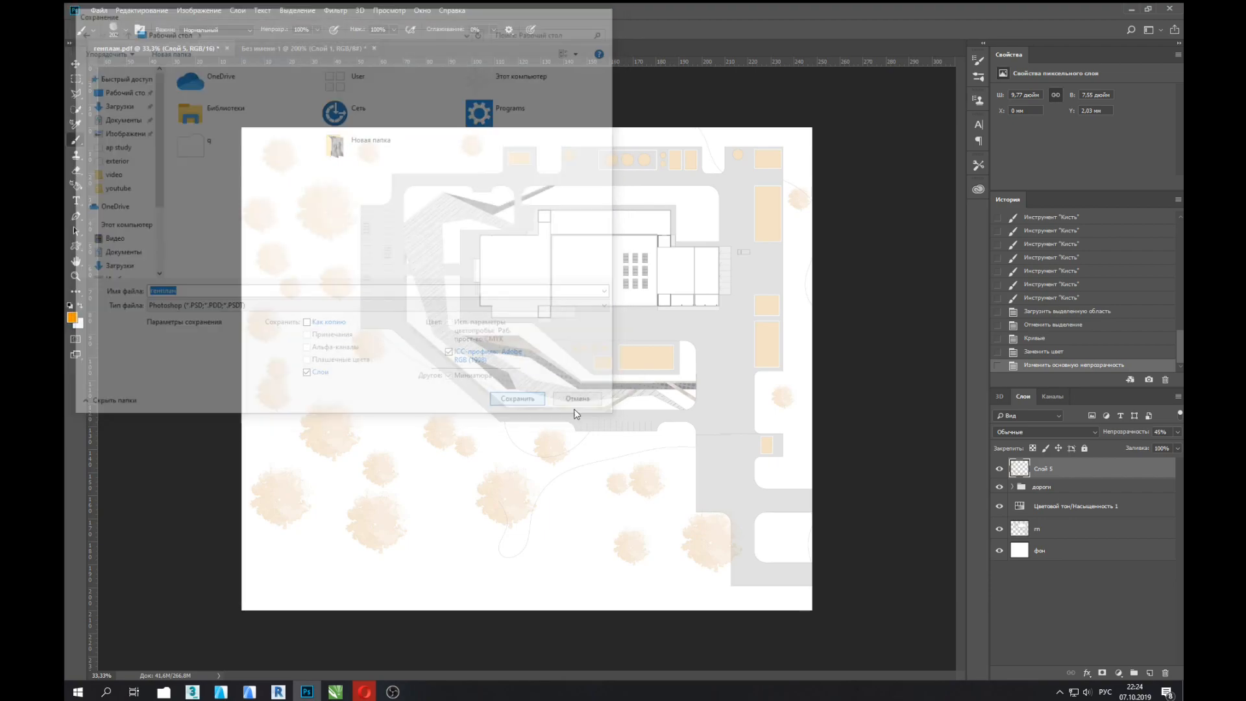
left_click(792, 200)
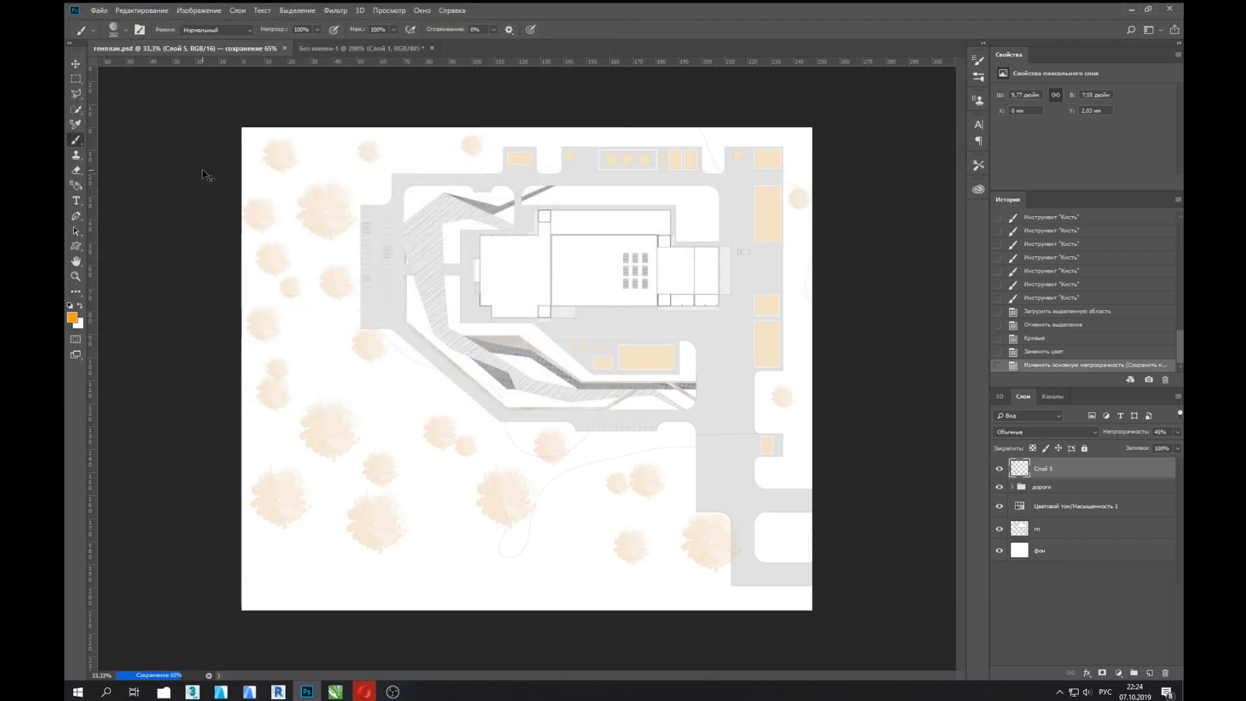
Step: Save a JPEG copy of the site plan to the desktop under the name генплан, accepting the export options
key("ctrl+shift+s")
left_click(654, 275)
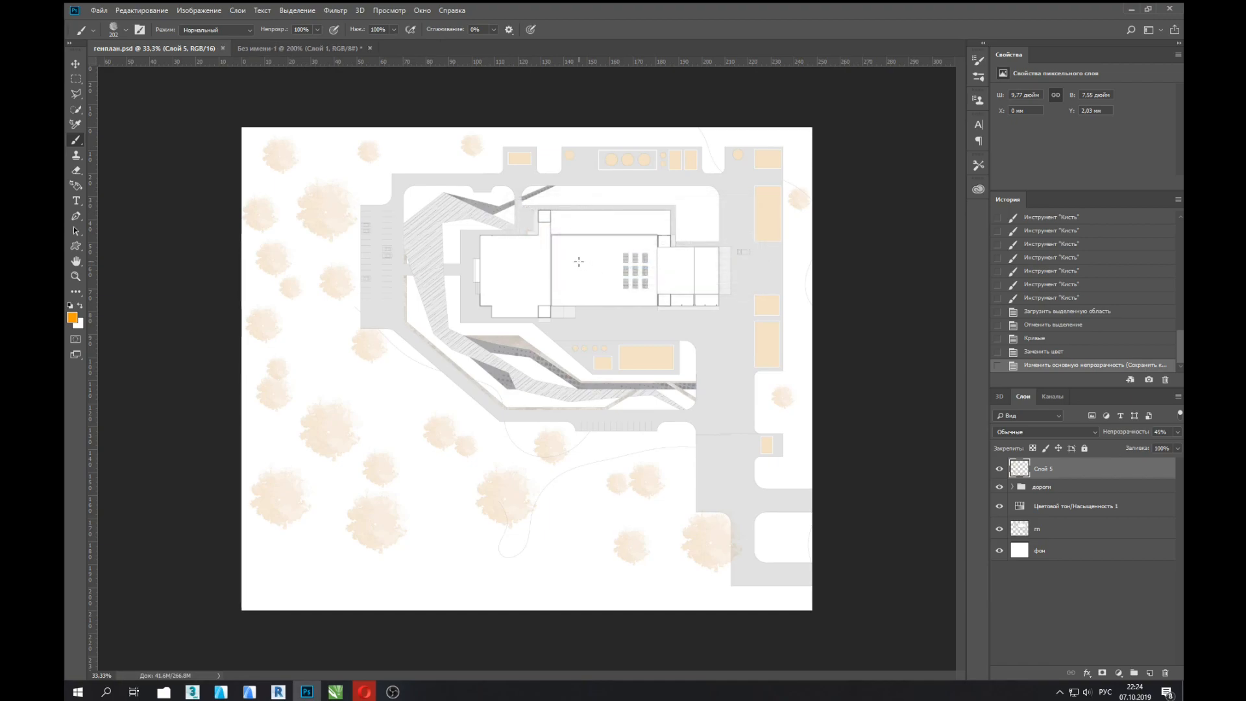
key("ctrl+shift+s")
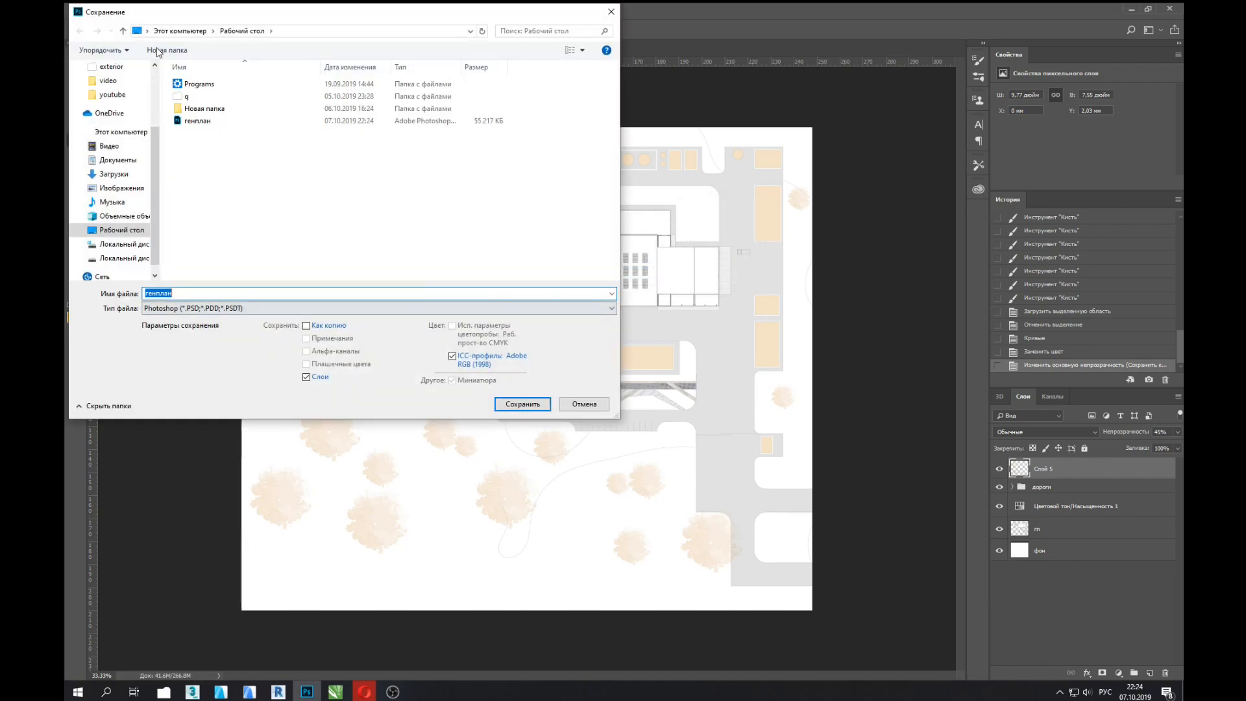
left_click(214, 308)
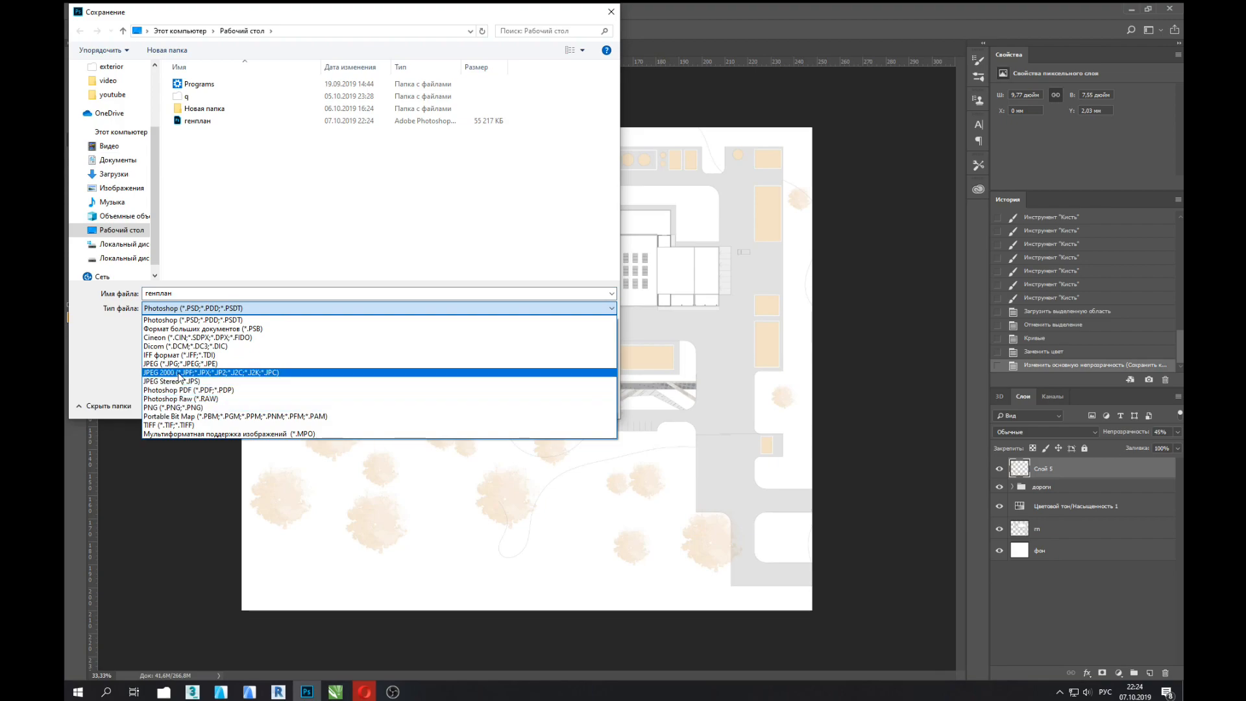
left_click(392, 380)
left_click(523, 403)
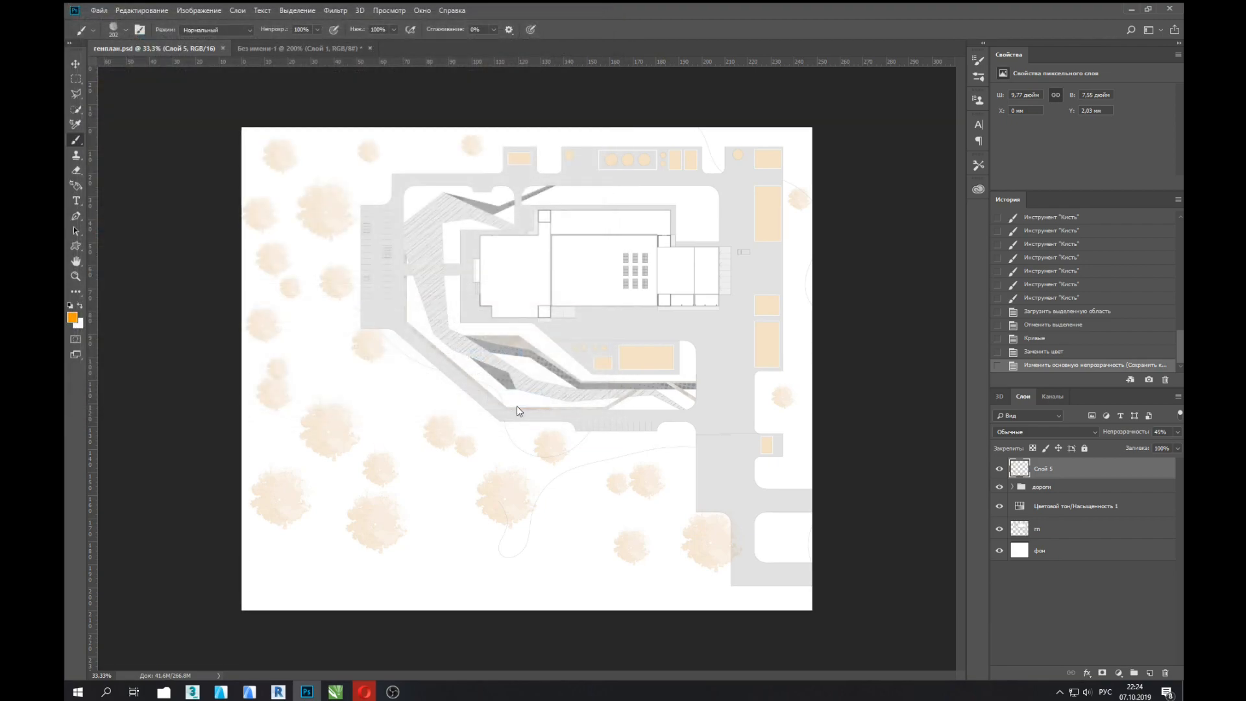
left_click(720, 151)
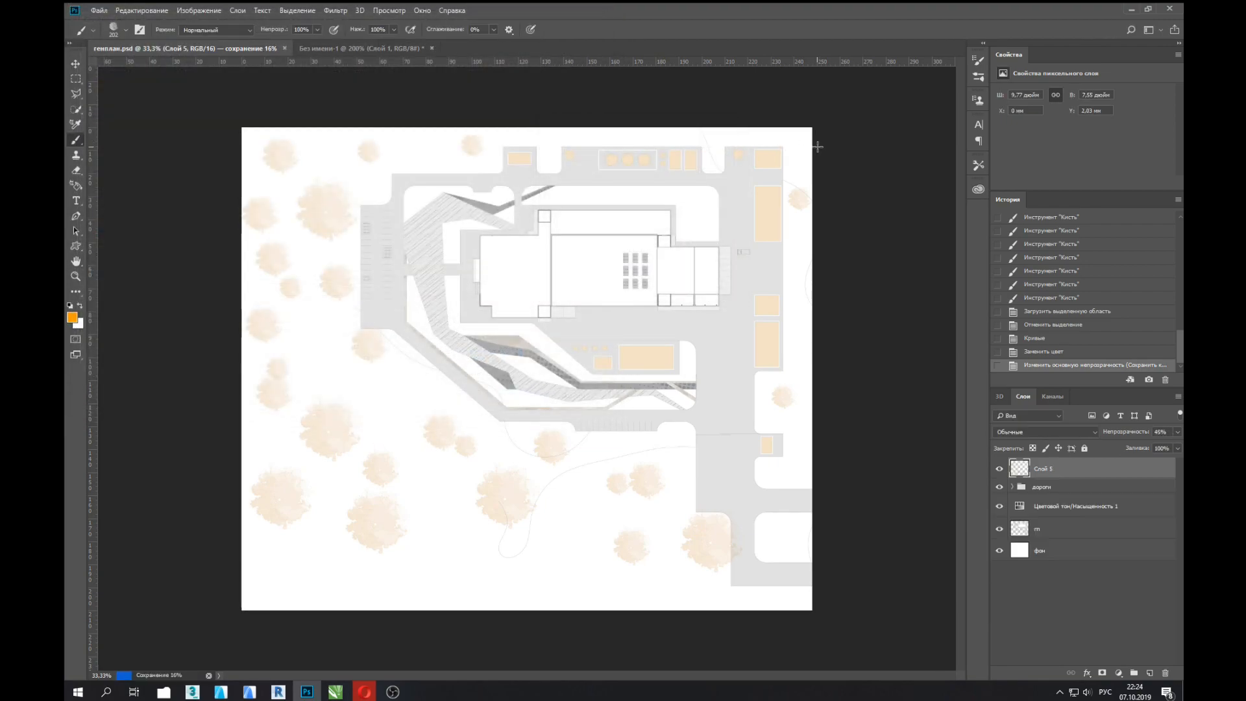
Step: Show the desktop and open the exported site plan image in the image viewer
key("super+d")
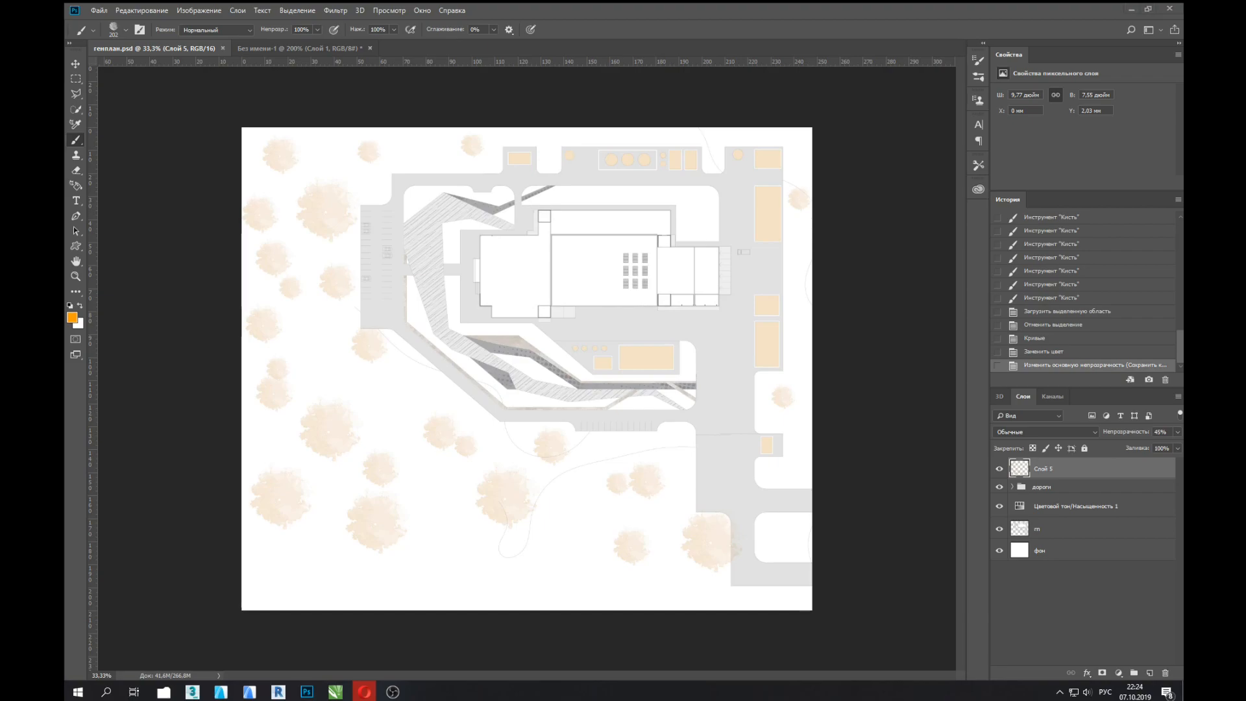
double_click(79, 329)
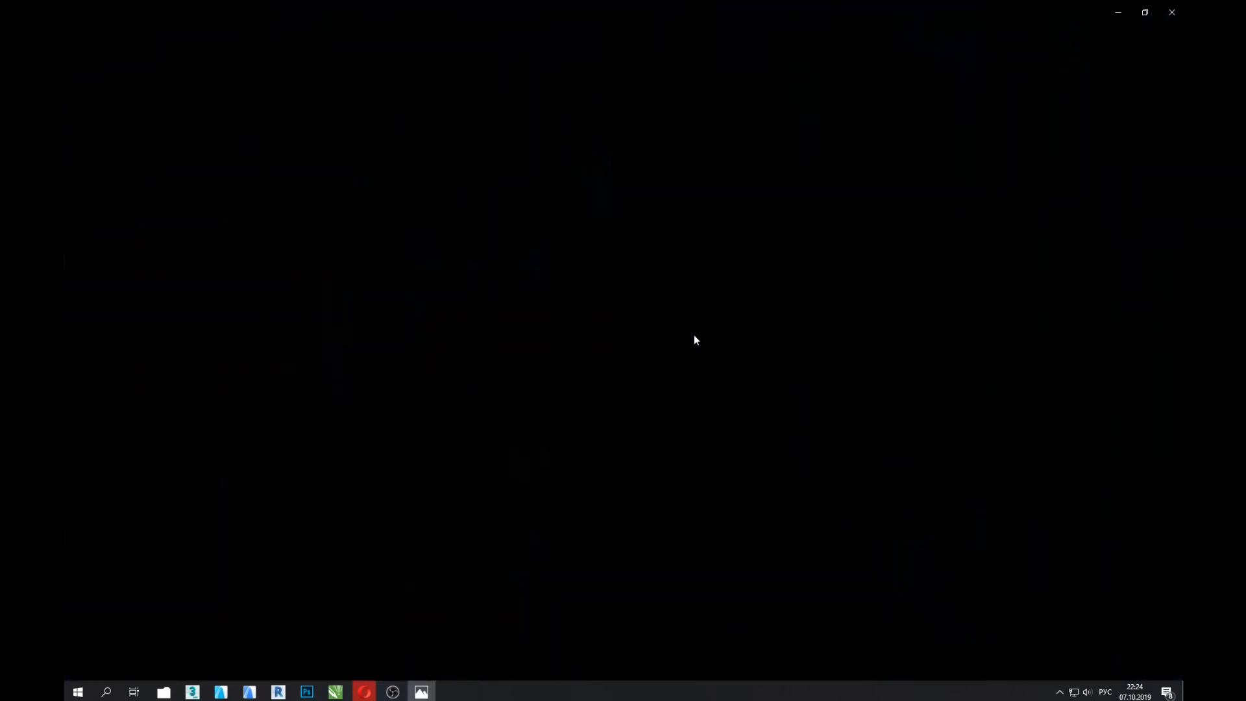